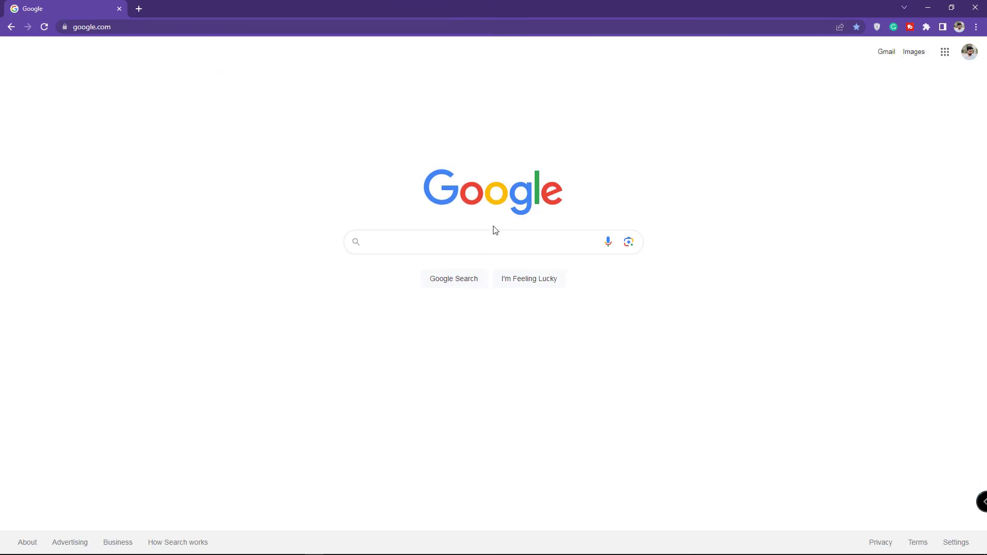
Step: Search Google for "duik angela" and open the Download Duik Ángela page on rxlaboratory.org
left_click(436, 241)
type("dui")
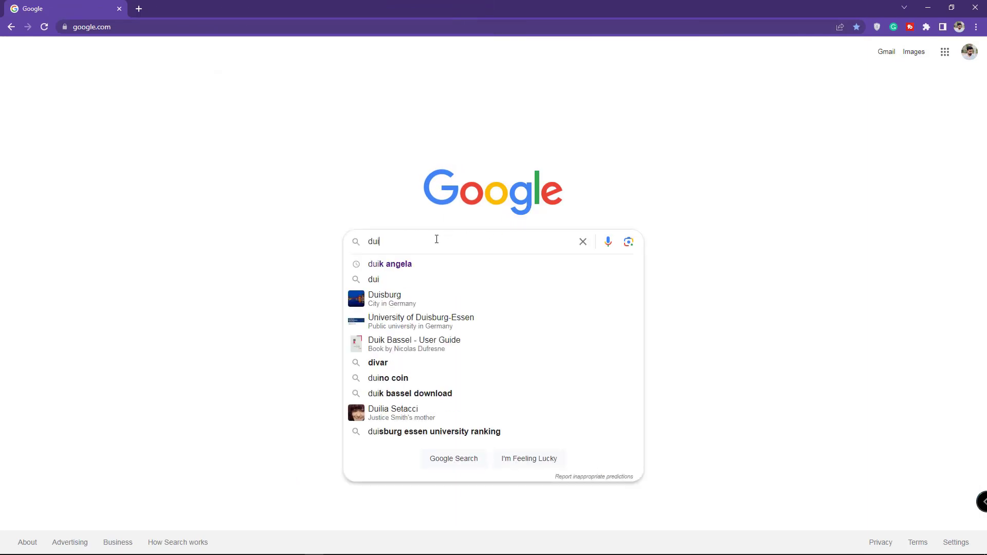
left_click(395, 264)
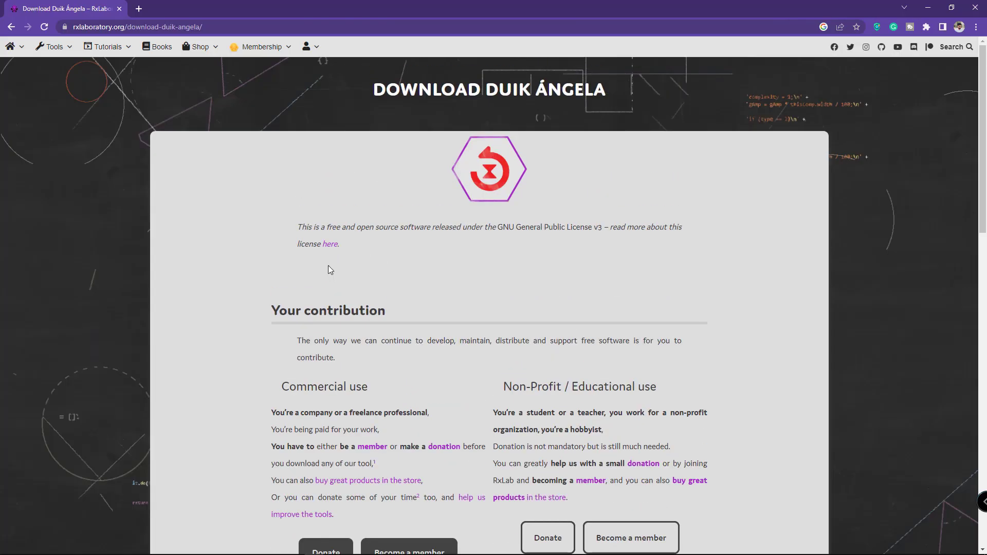
Step: Go to the download through the Non-Profit / Educational use option and download Duik Ángela v17.1.3, not the API
scroll(330, 269, "down", 6)
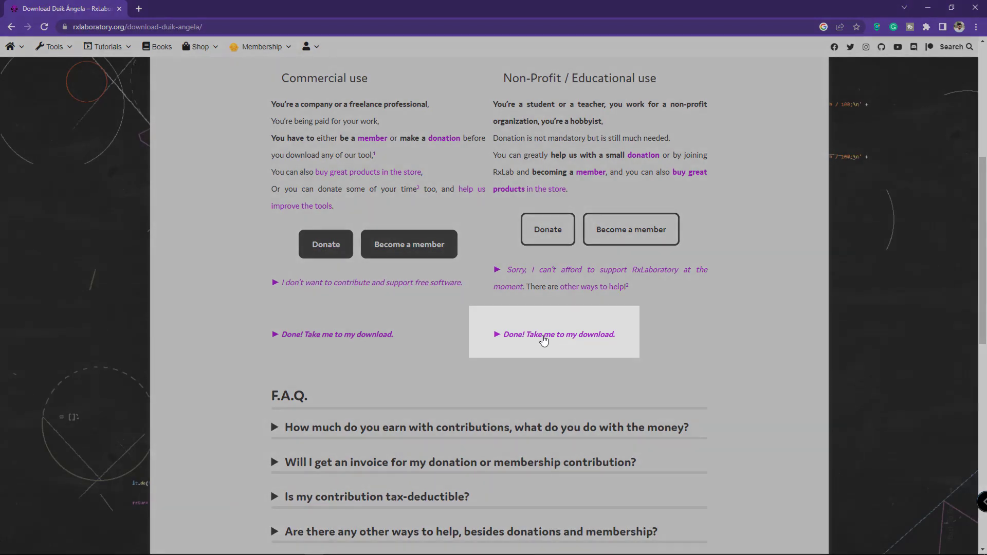
left_click(544, 340)
scroll(462, 277, "down", 3)
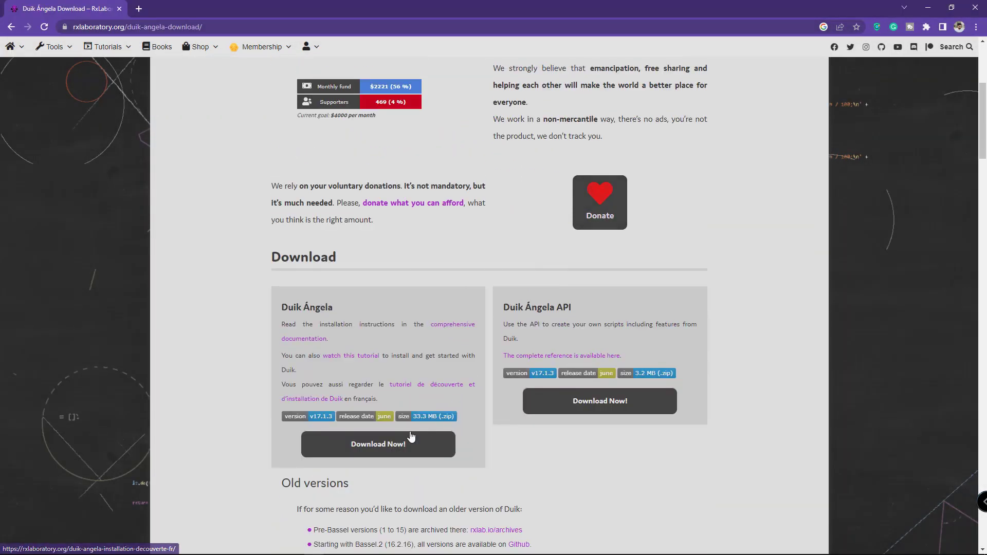
left_click(427, 447)
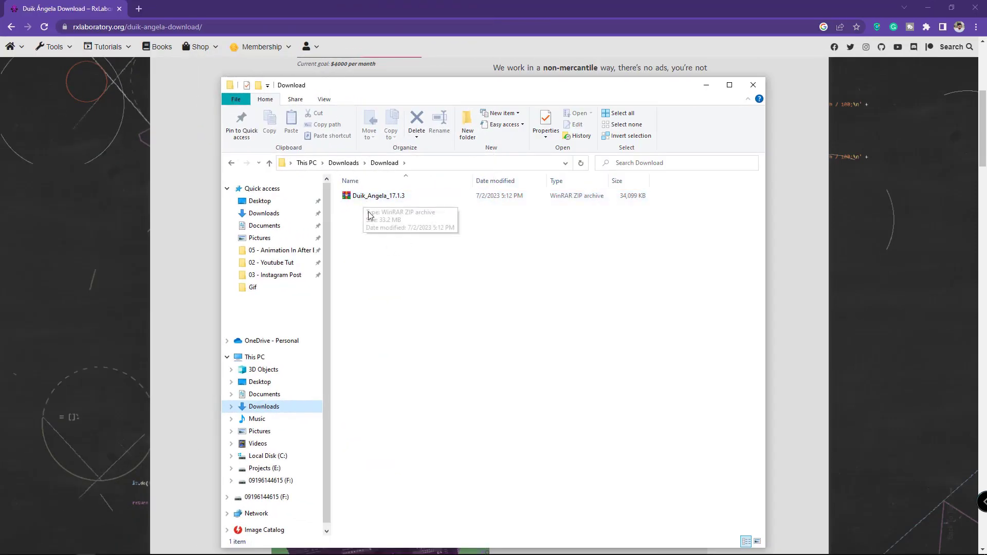
Step: Extract the Duik_Angela_17.1.3 archive into its current folder and open the extracted Scripts > ScriptUI Panels folder
right_click(362, 195)
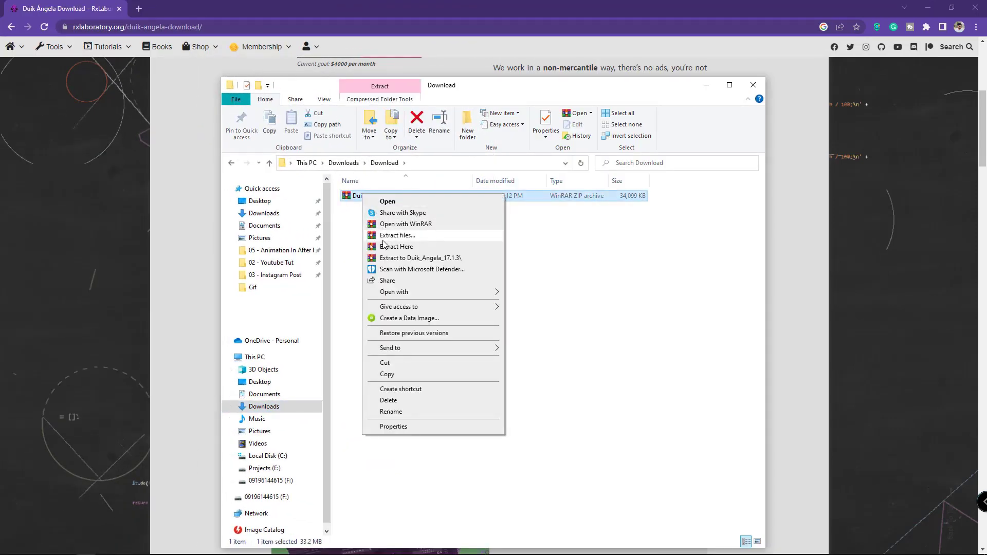
left_click(391, 247)
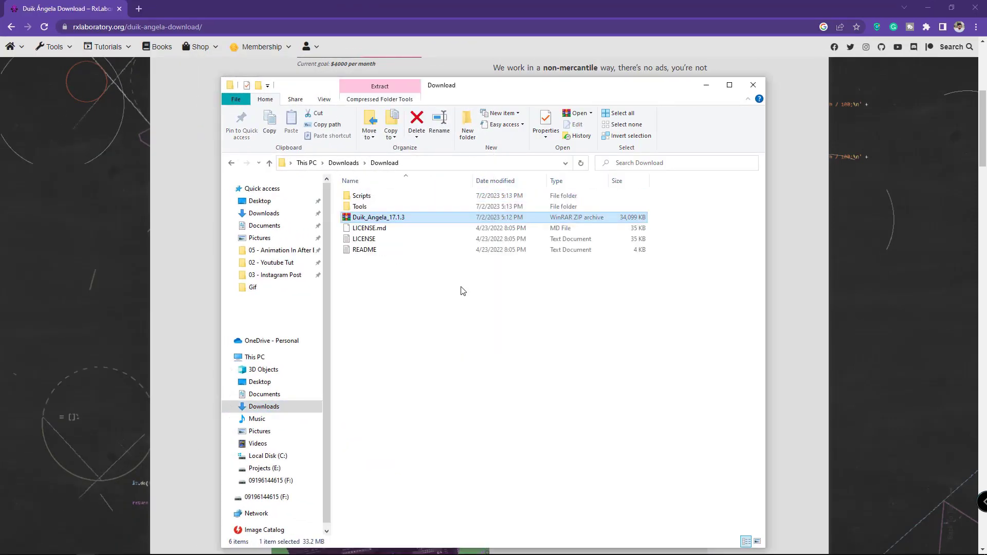
double_click(362, 196)
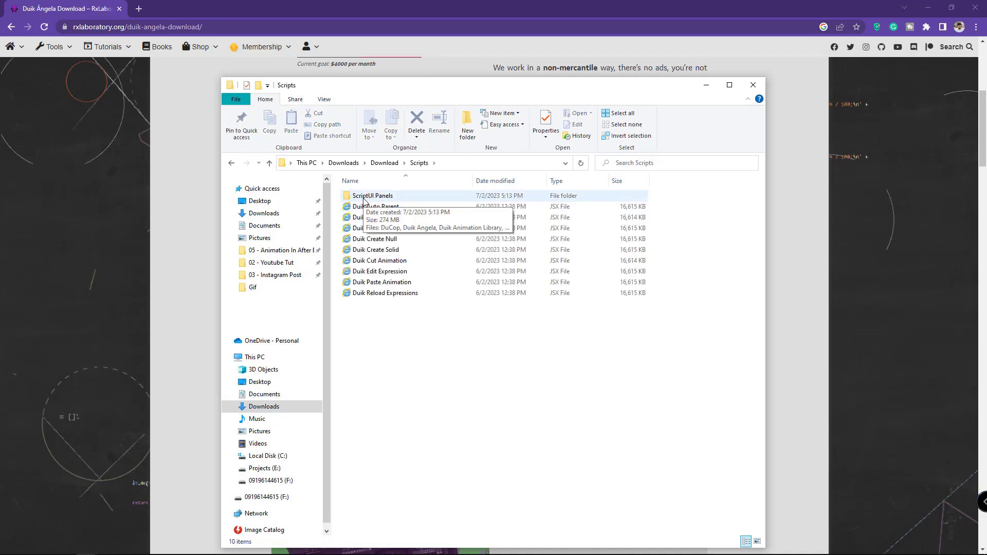
double_click(364, 196)
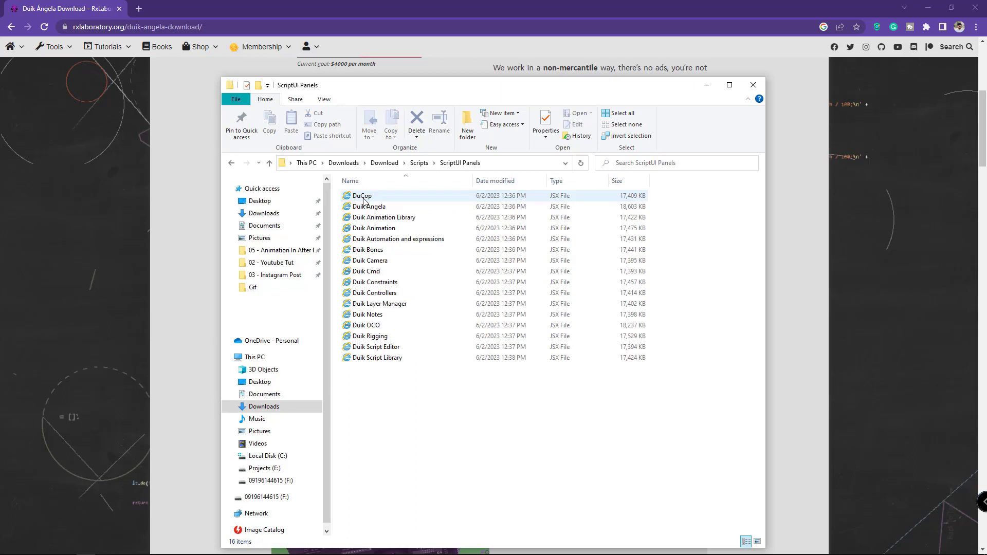
Step: Copy the Duik Angela JSX file from the extracted ScriptUI Panels folder
left_click(362, 207)
right_click(363, 207)
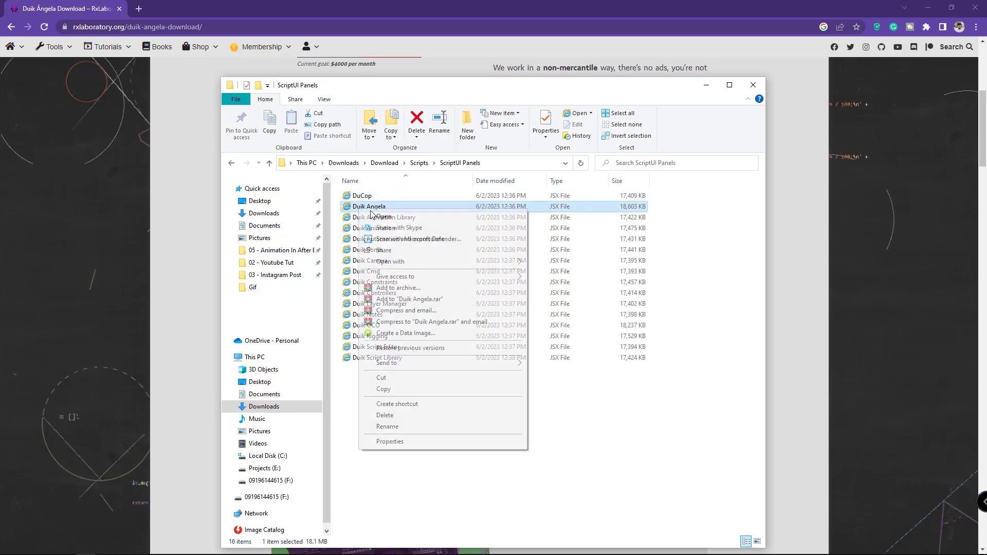
left_click(388, 389)
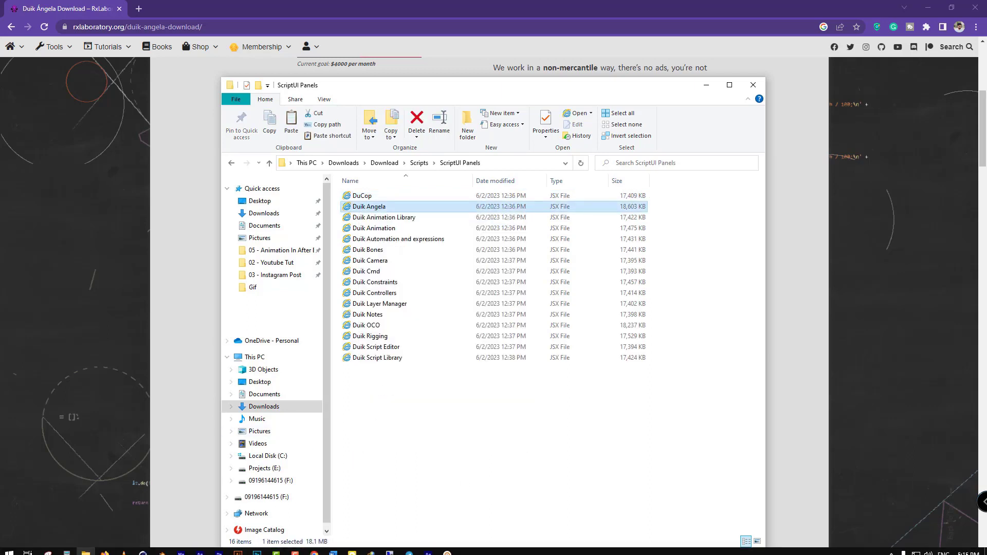
Step: Open the Adobe After Effects 2023 installation location and go into its Scripts > ScriptUI Panels folder
left_click(432, 549)
right_click(433, 549)
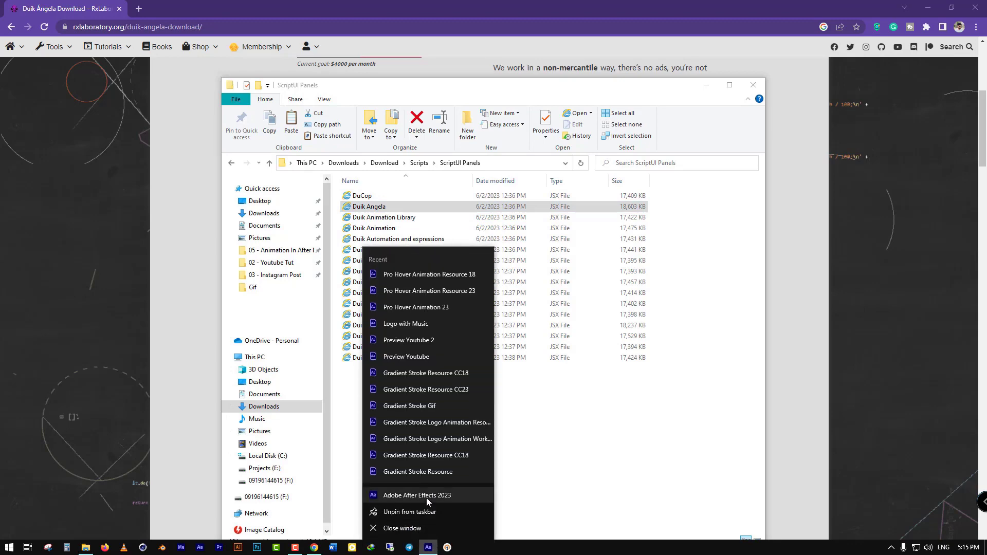
right_click(427, 496)
left_click(463, 486)
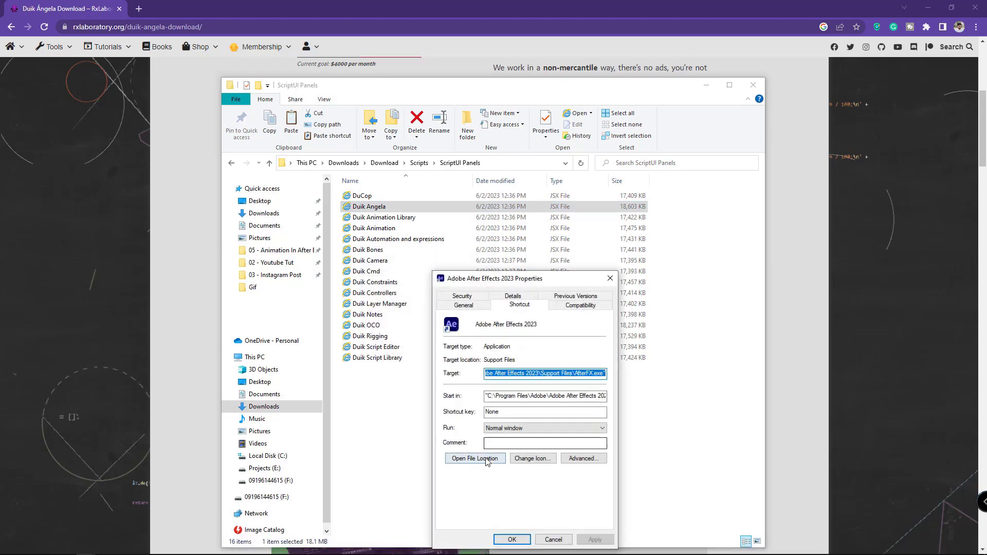
left_click(475, 459)
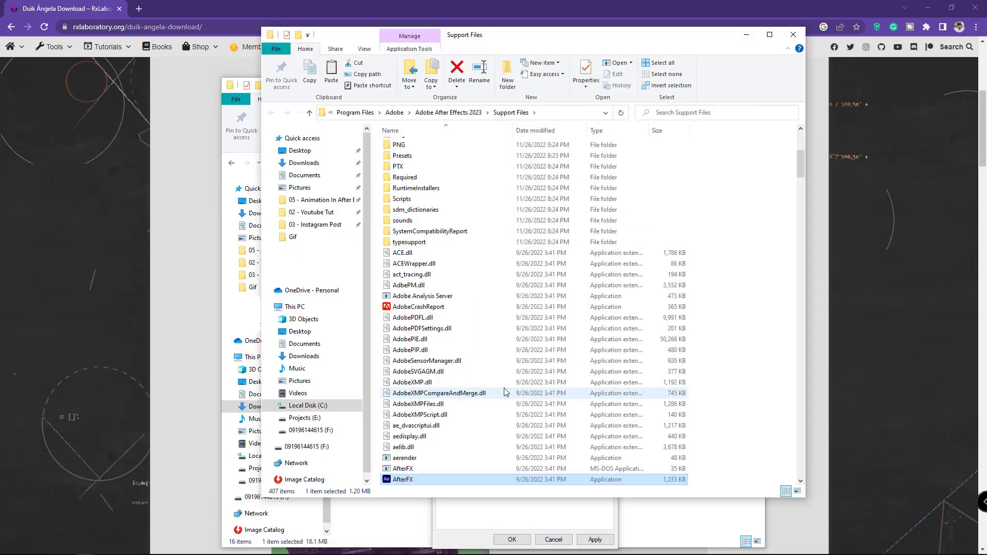
double_click(400, 200)
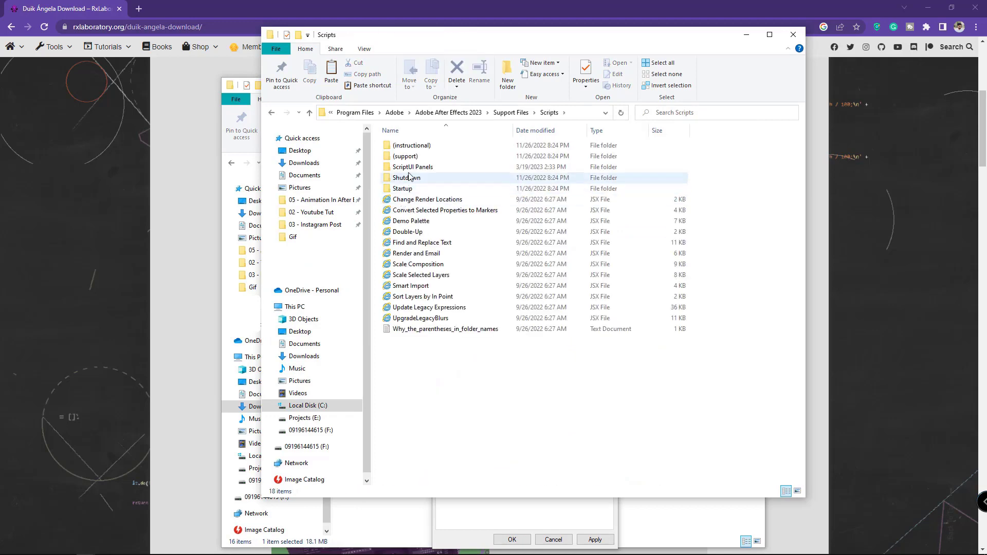
double_click(406, 167)
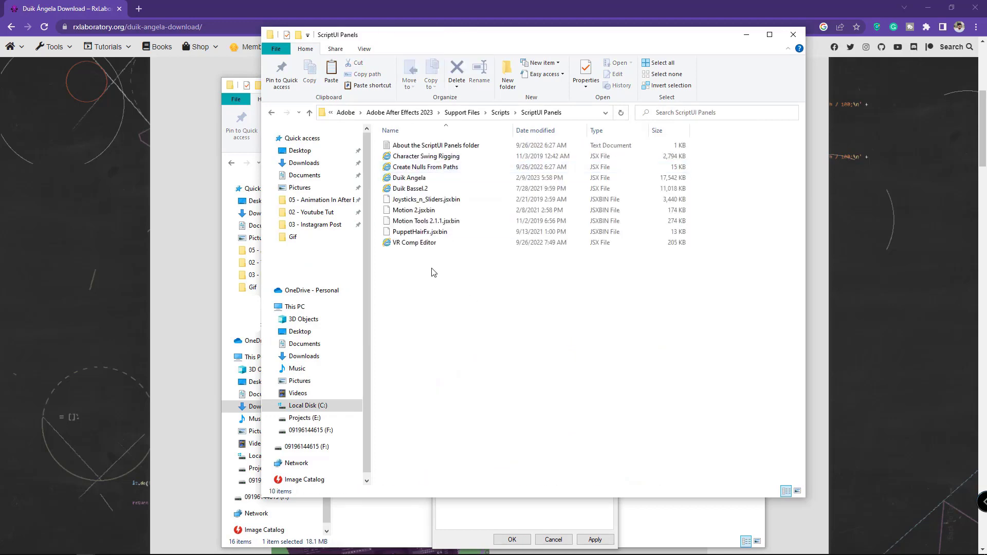
Step: Paste the Duik Angela script into the After Effects ScriptUI Panels folder, replacing the existing file
right_click(477, 304)
left_click(475, 378)
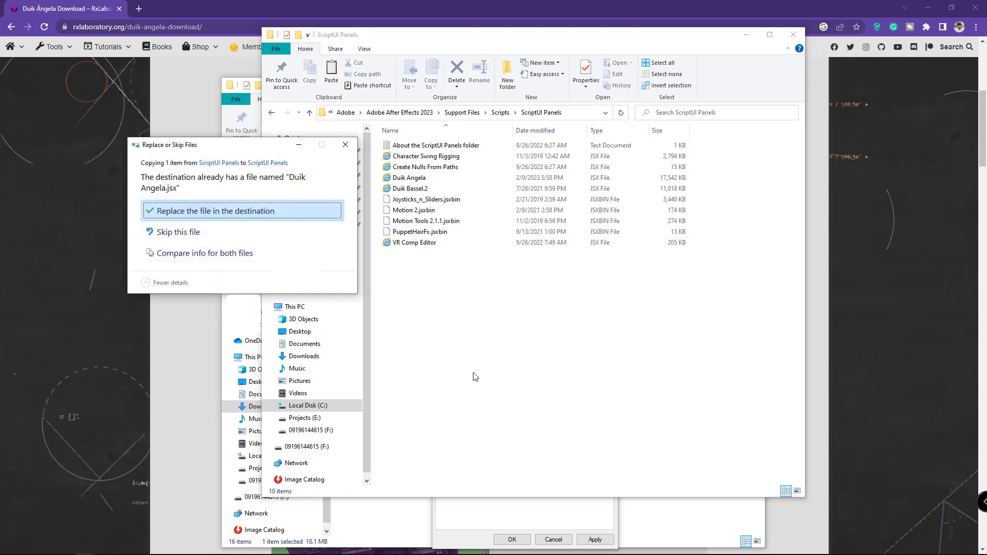
left_click(216, 211)
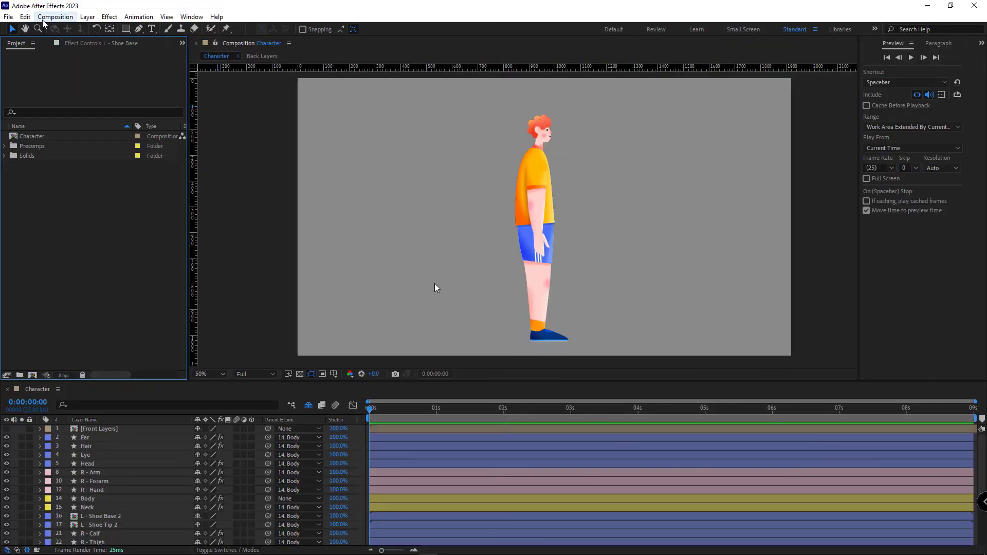
Step: Check the Allow Scripts to Write Files and Access Network option in the After Effects Scripting & Expressions preferences
left_click(24, 17)
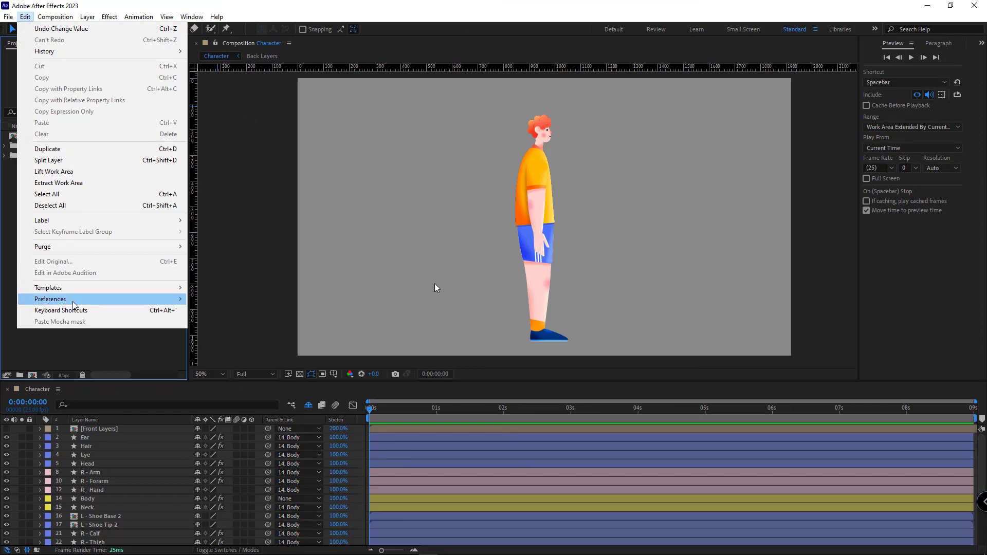
mouse_move(170, 299)
left_click(249, 300)
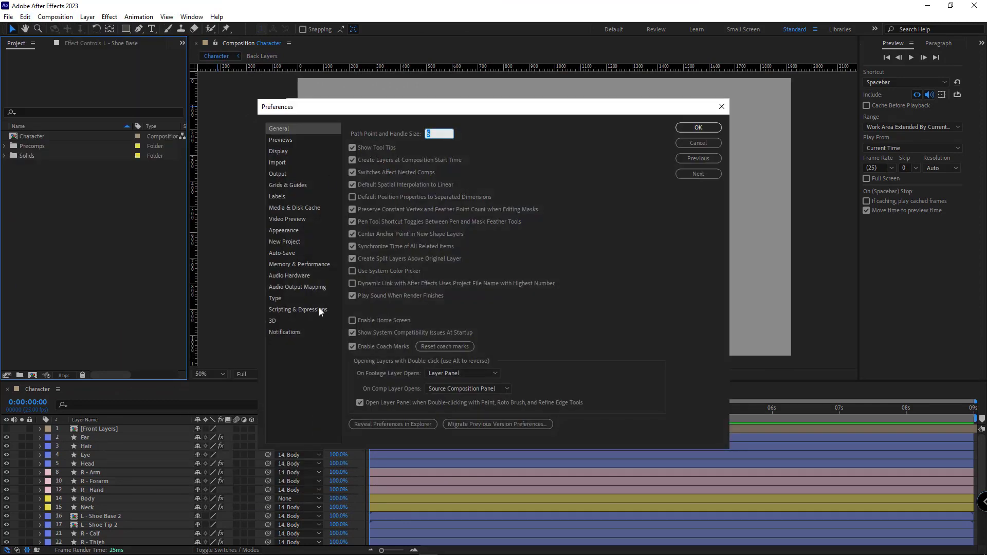
left_click(287, 310)
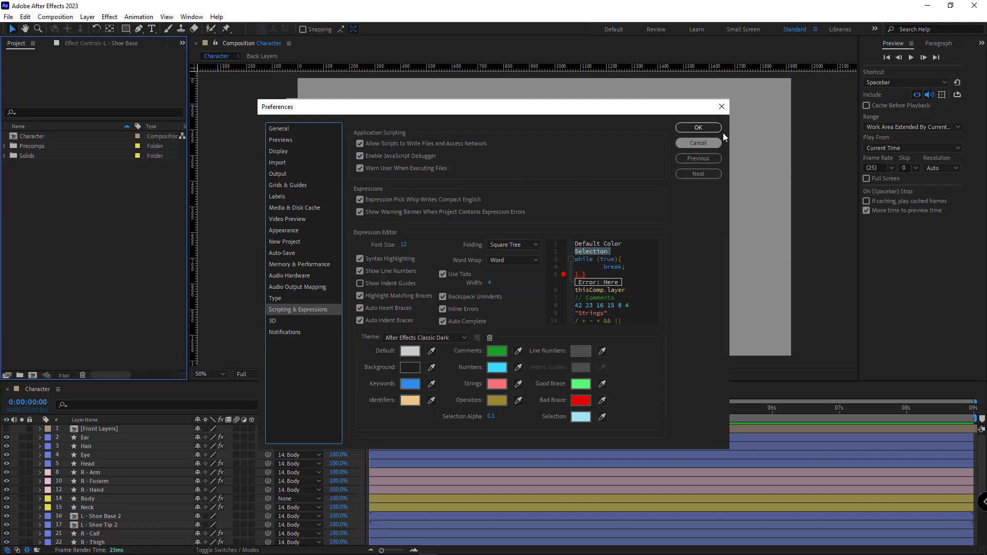
left_click(700, 128)
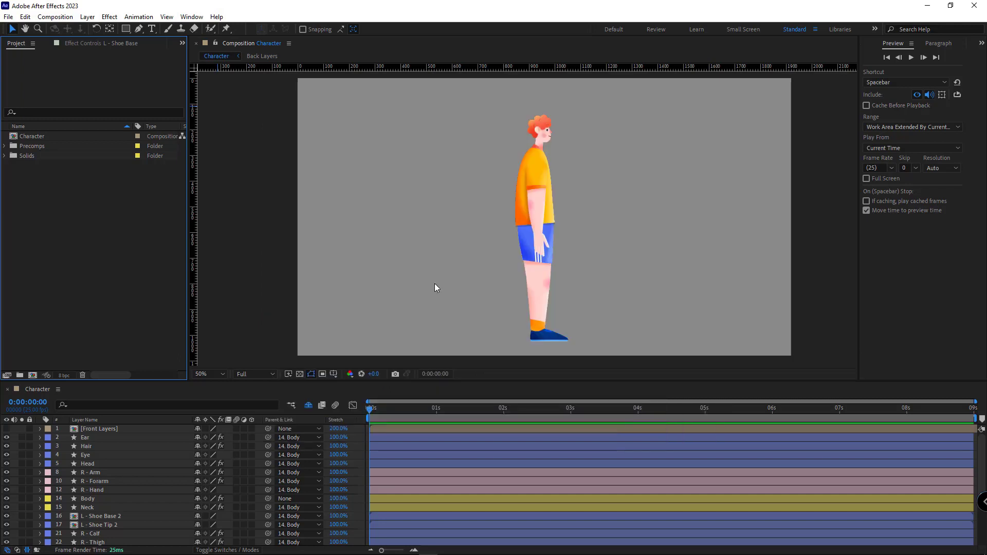
Step: Open the Duik Angela.jsx script panel in After Effects
left_click(434, 284)
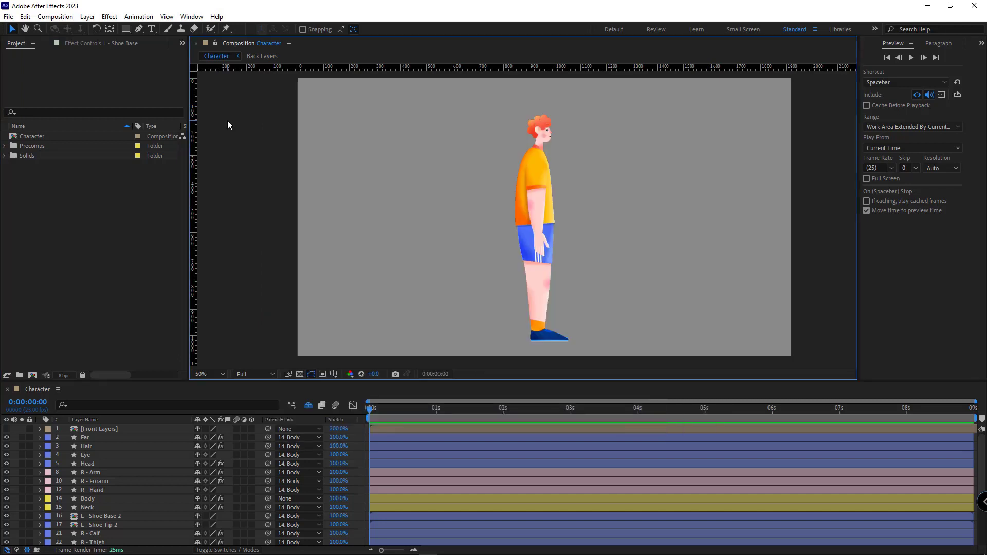
left_click(192, 19)
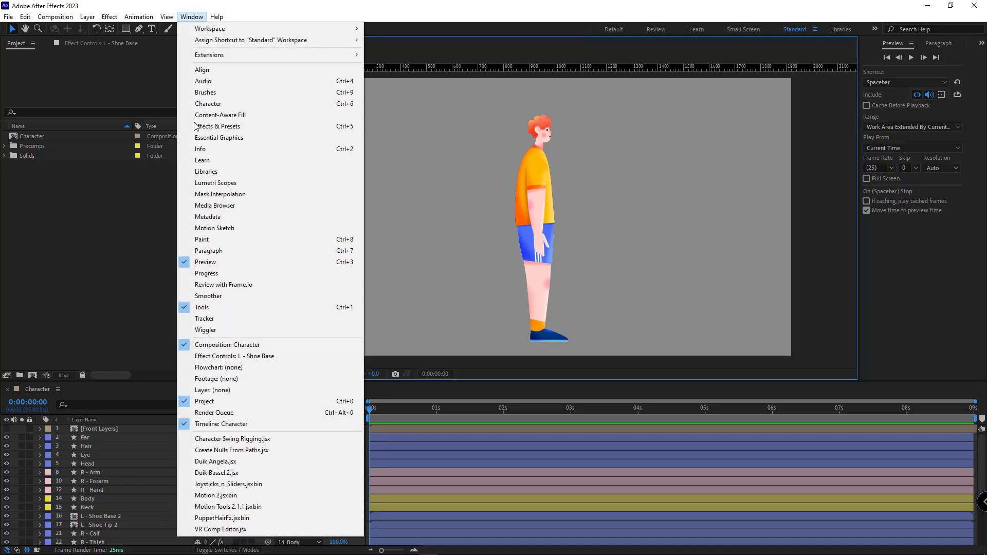
left_click(211, 465)
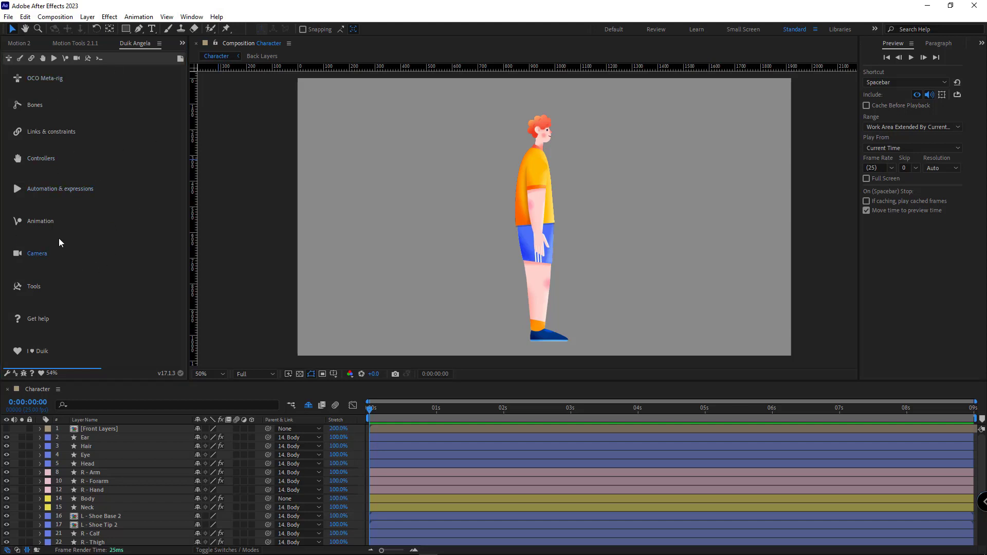
Step: Undock the Duik Angela panel as a floating window and dock it back beside Motion Tools 2.1.1
left_click(159, 43)
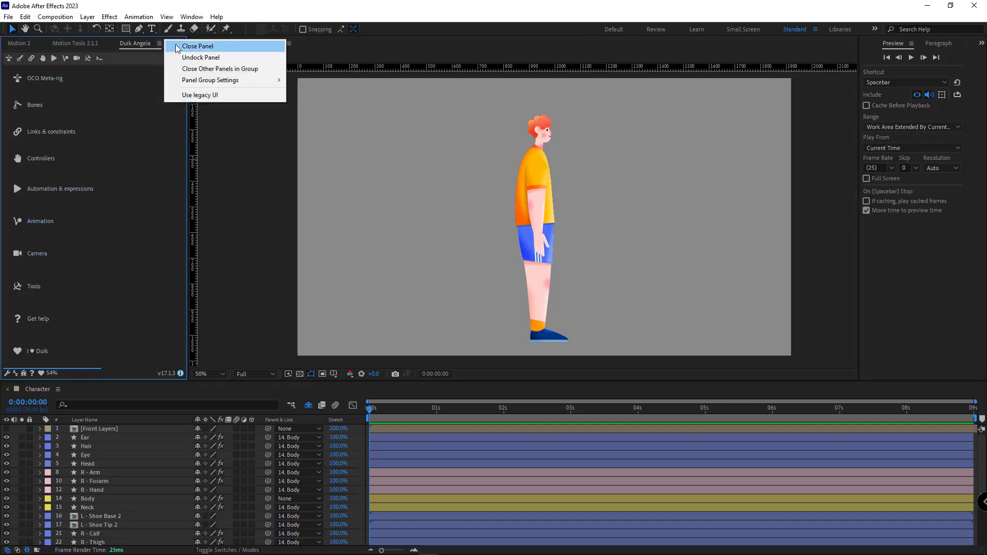
left_click(201, 57)
left_click_drag(113, 27, 382, 148)
left_click_drag(293, 162, 103, 197)
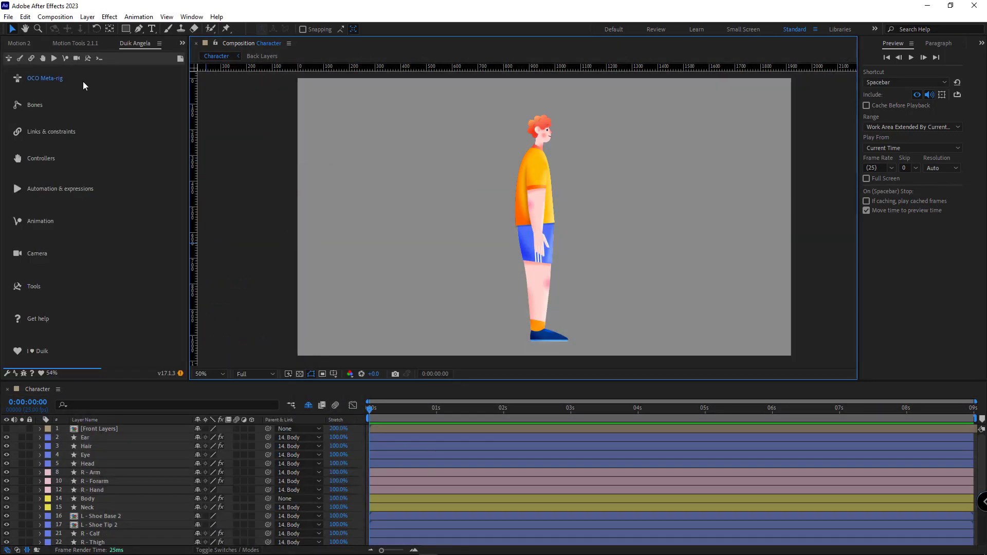
Step: Examine Duik Angela's tool categories, from OCO Meta-rig, Bones and Links and constraints through Automation, Animation and Camera to the command list
left_click(8, 58)
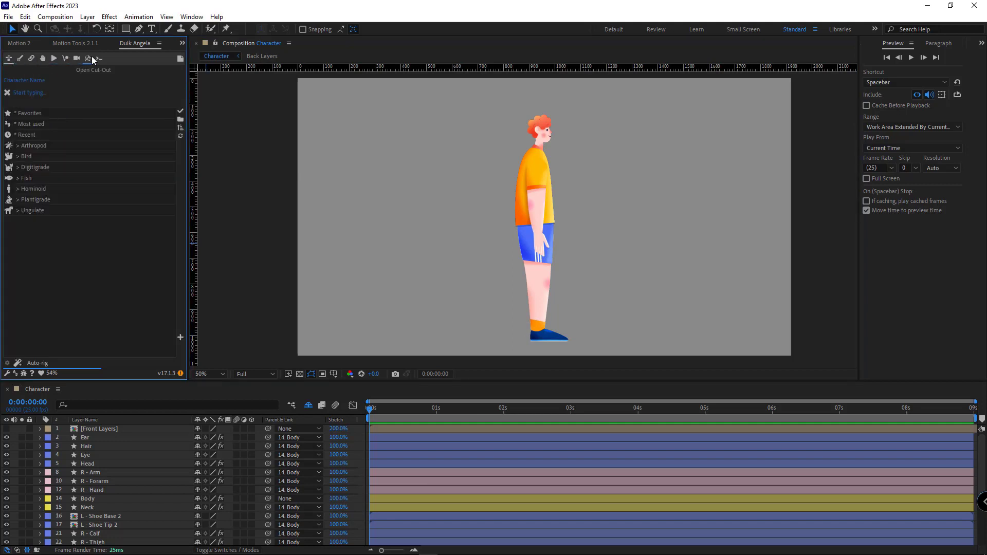
left_click(20, 59)
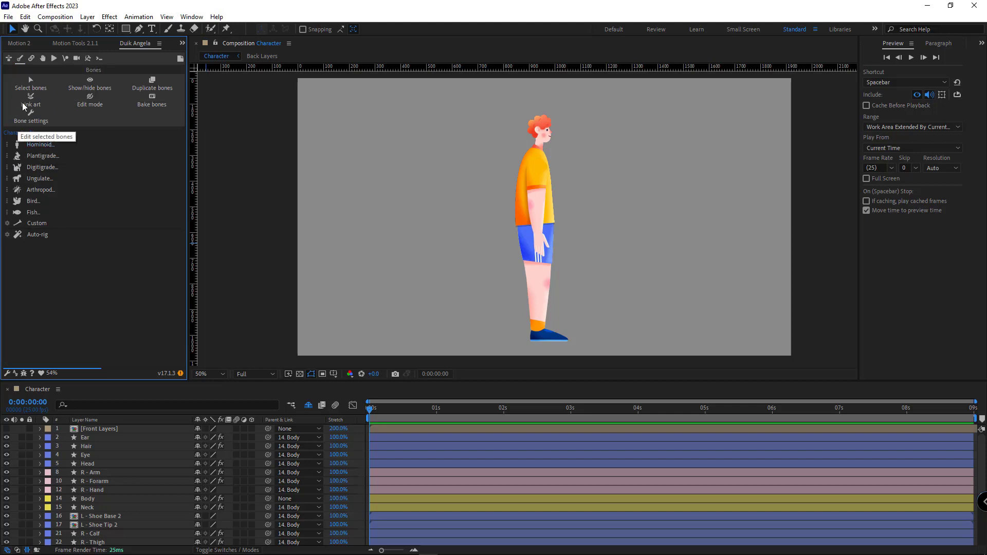
left_click(32, 59)
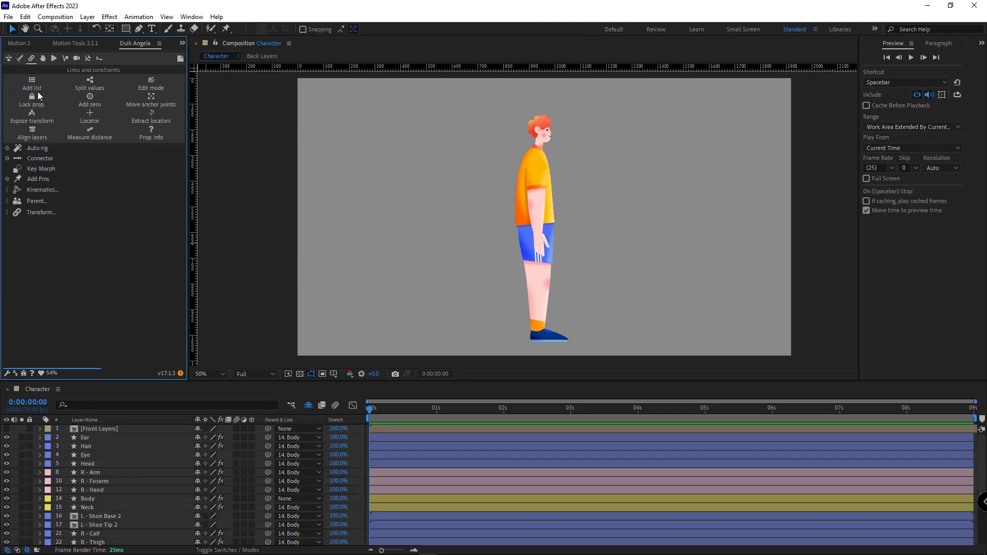
left_click(42, 59)
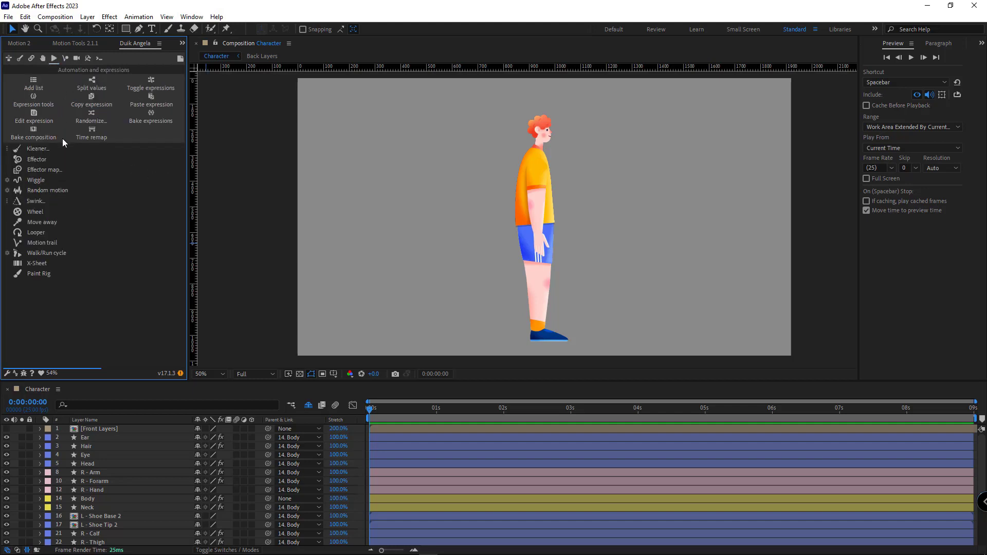
left_click(38, 254)
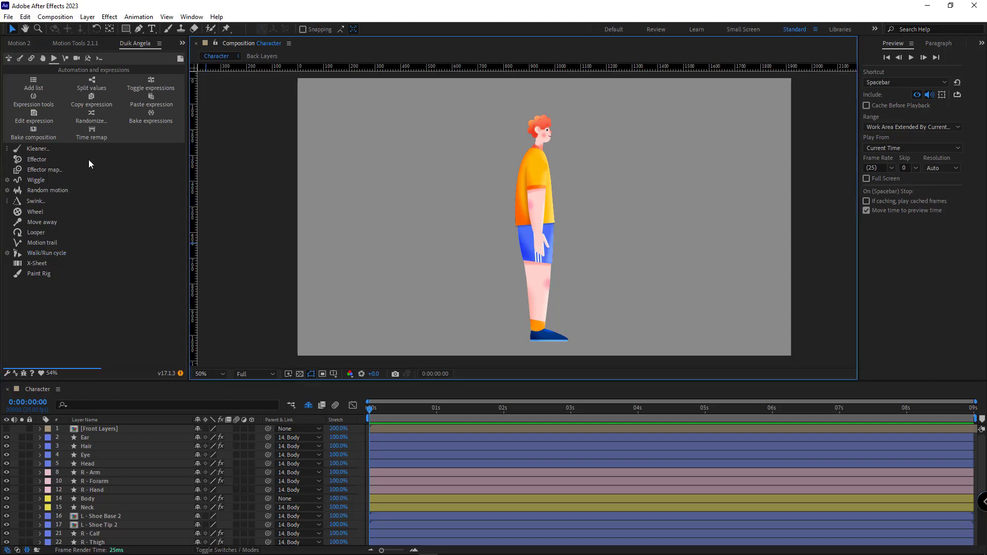
left_click(66, 62)
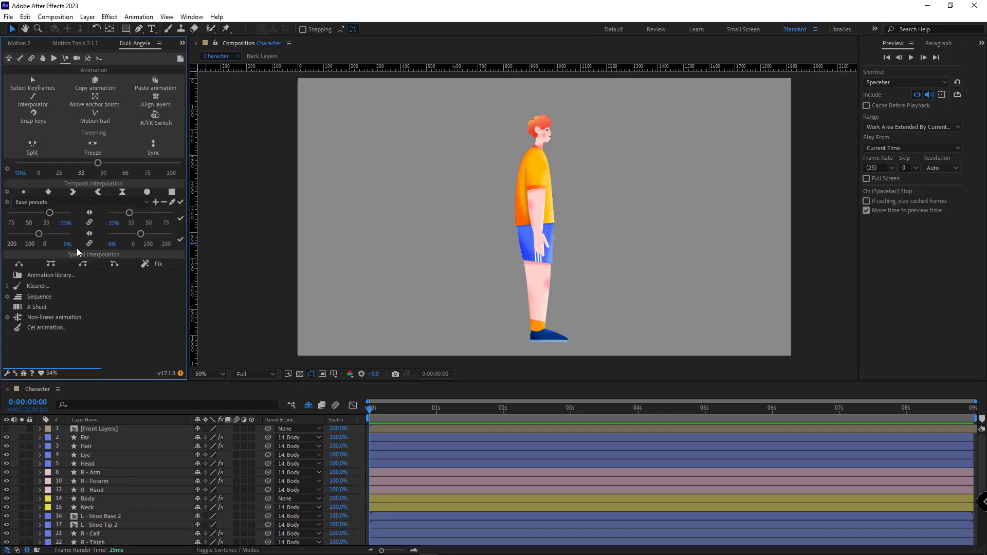
left_click(77, 59)
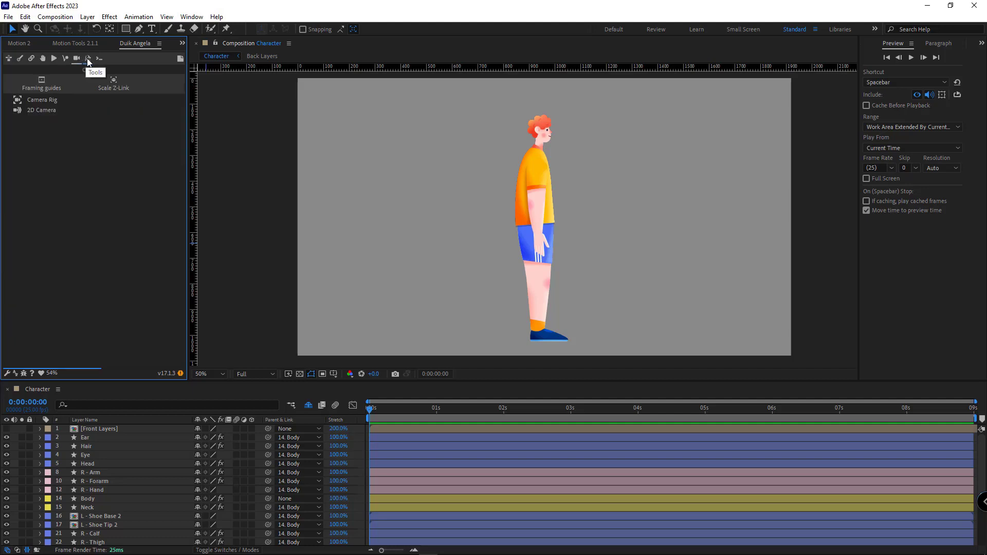
left_click(88, 57)
left_click(121, 70)
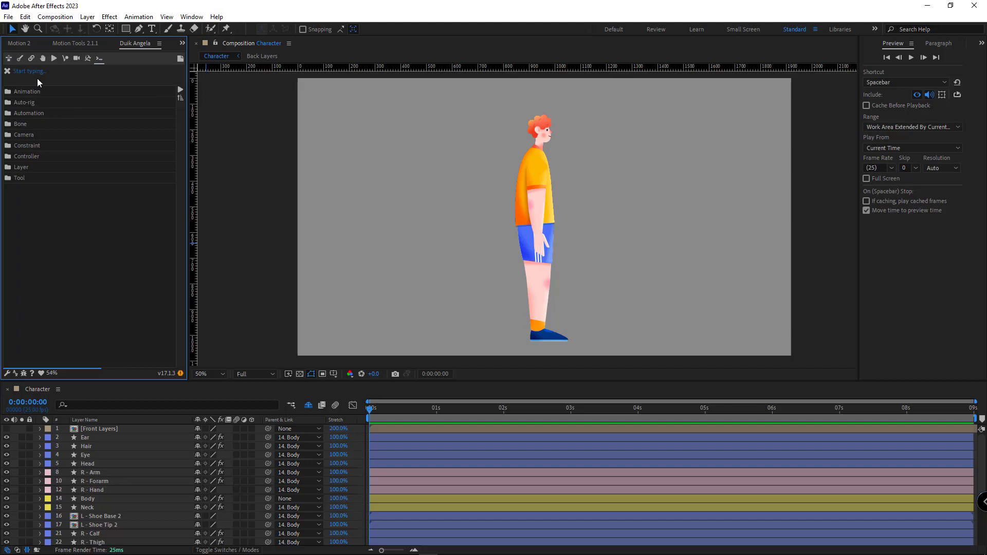
Step: Open the Bones tools and solo the R - Arm, R - Forarm and R - Hand layers to inspect the separated arm
left_click(20, 59)
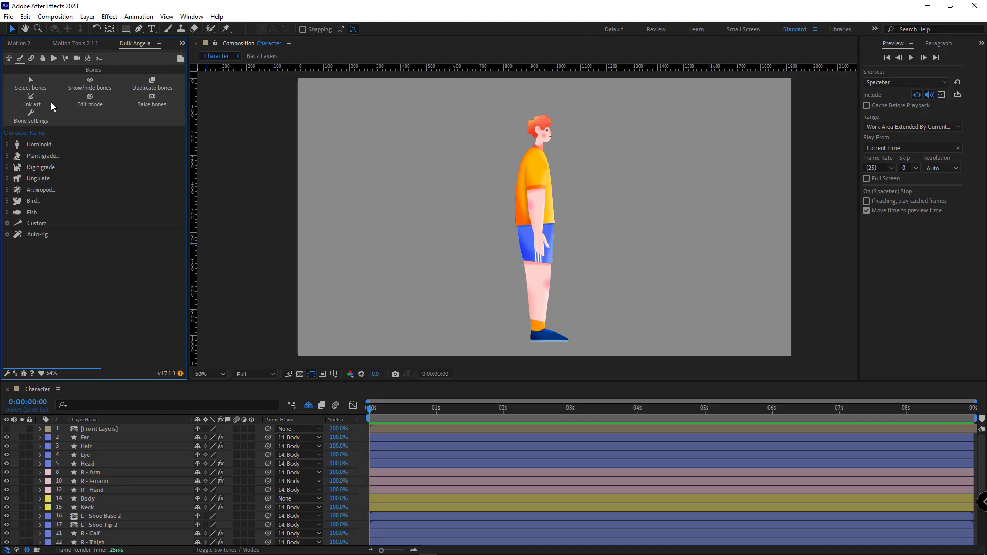
left_click(355, 235)
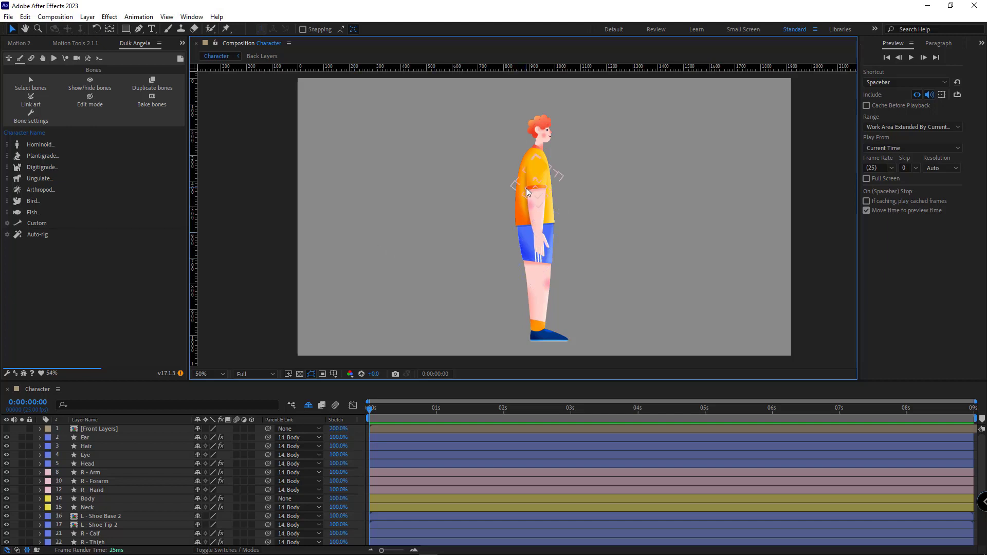
scroll(525, 187, "up", 2)
left_click_drag(540, 183, 472, 224)
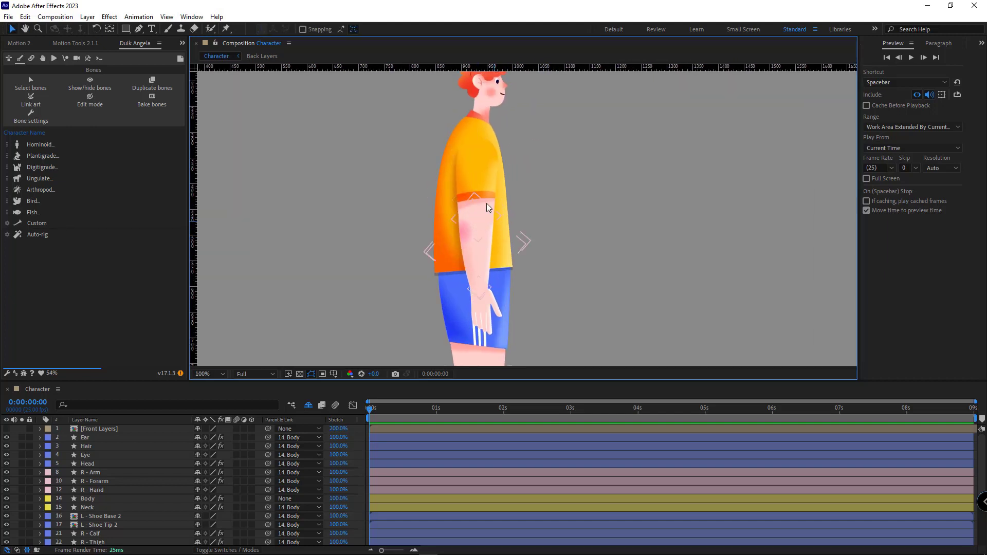
left_click(477, 173)
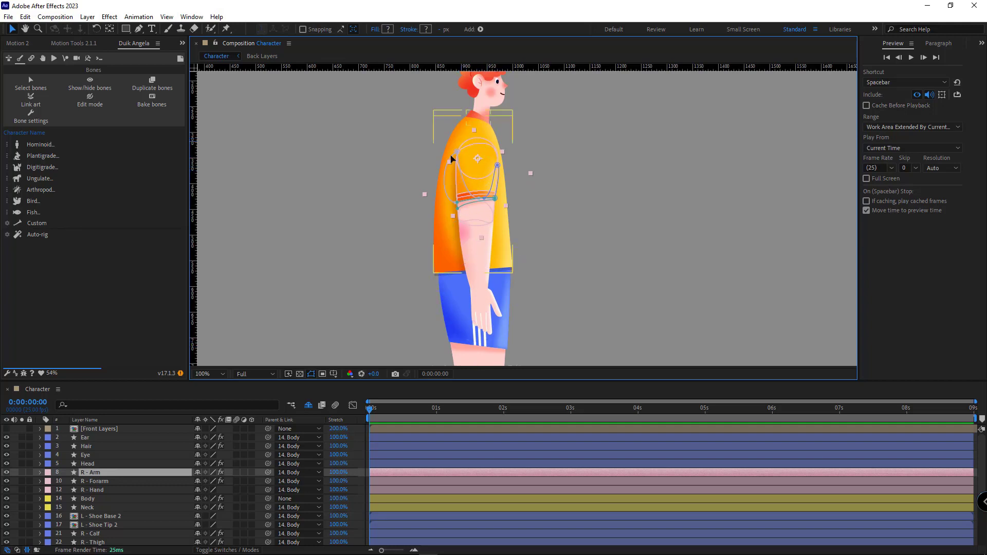
left_click(103, 482, "shift")
left_click(86, 490, "shift")
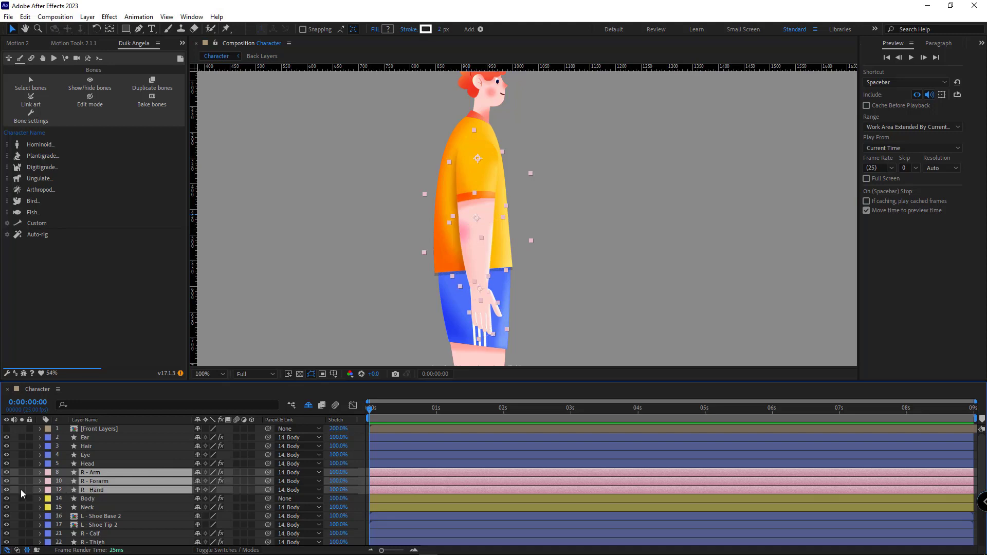
left_click(21, 489)
left_click(411, 282)
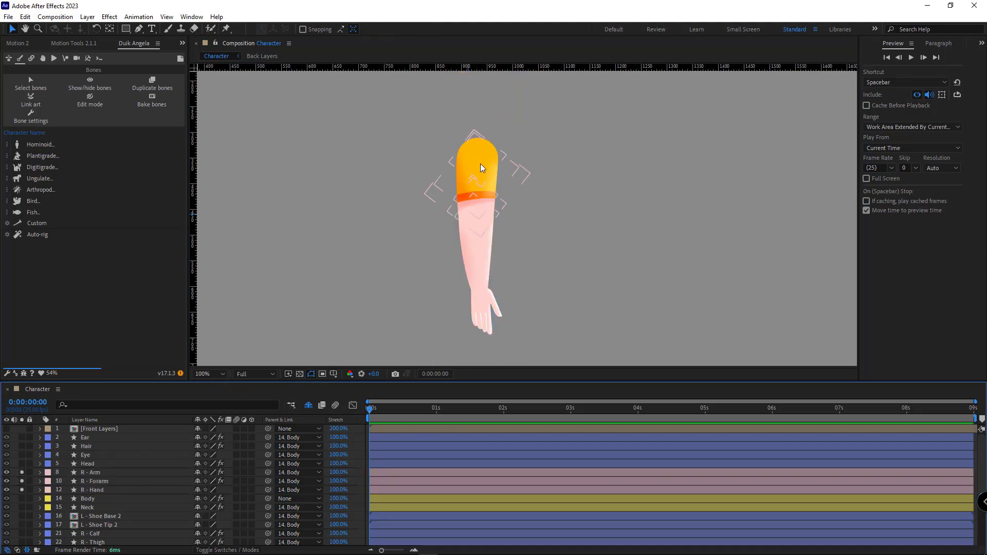
Step: Examine the rounded shoulder joint of the R - Arm layer, turning off solo for R - Forarm and R - Hand
left_click(480, 163)
scroll(481, 164, "up", 4)
left_click_drag(375, 148, 516, 300)
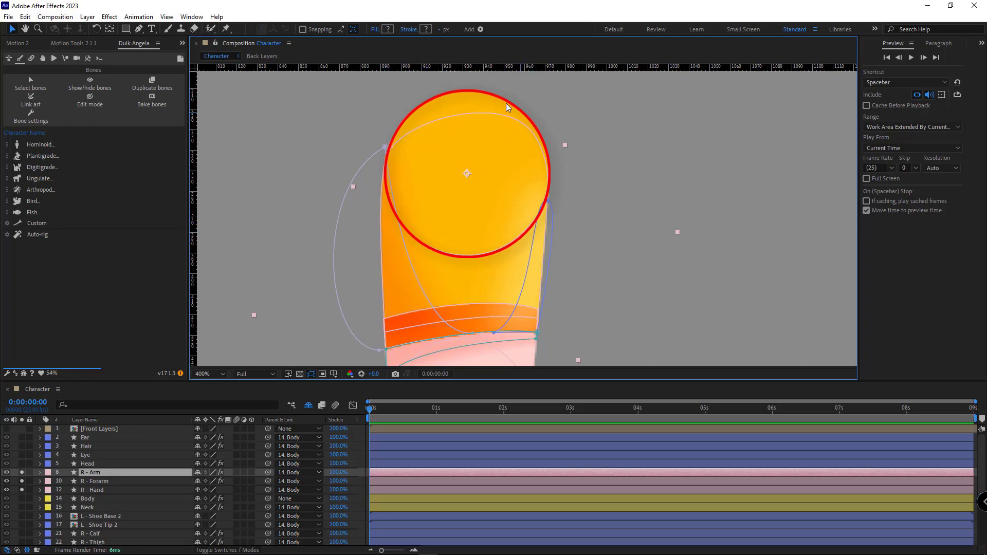
key("comma")
left_click(22, 481)
left_click(22, 489)
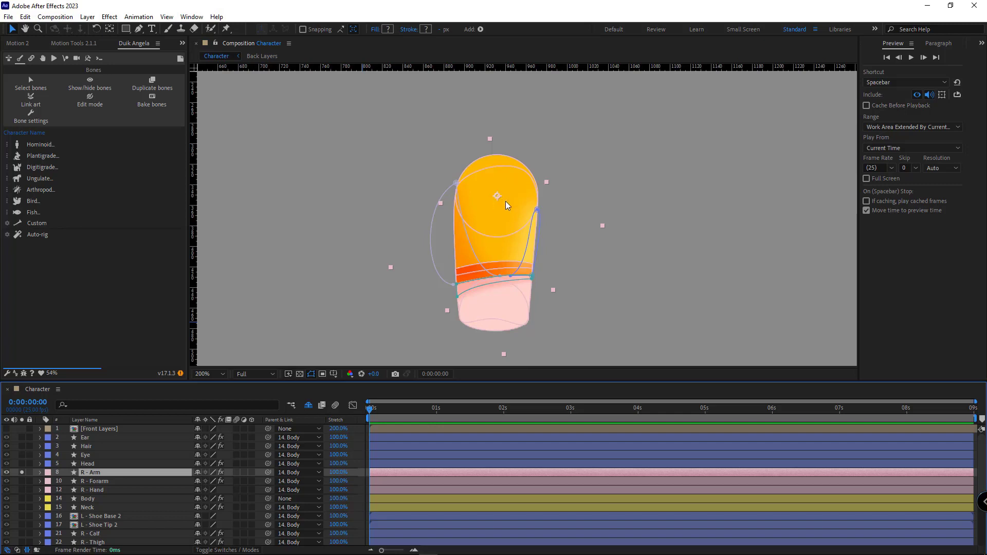
Step: Try rotating the R - Arm and R - Forarm layers about the shoulder and elbow joints, and undo the rotations
key("w")
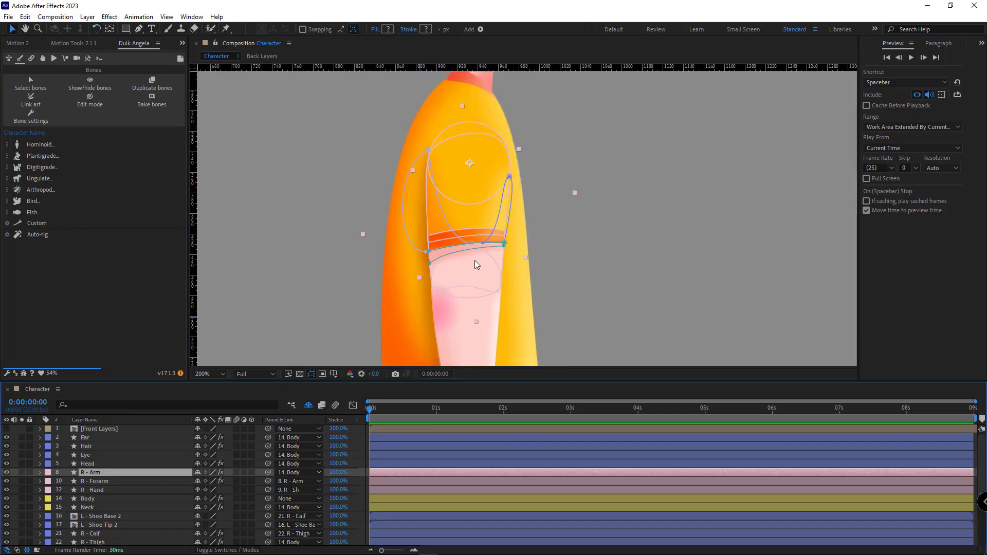
key("comma")
left_click_drag(548, 205, 518, 186)
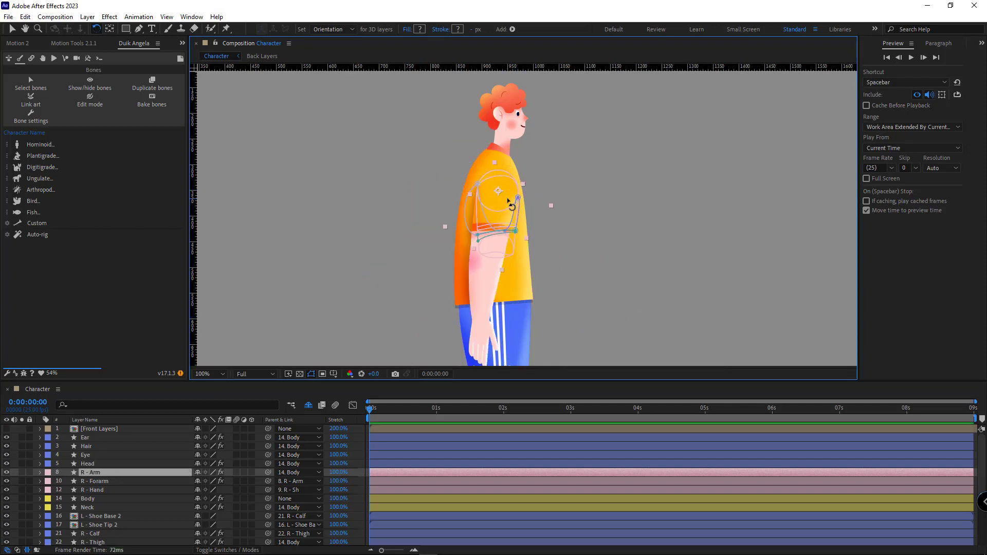
left_click_drag(509, 280, 603, 316)
scroll(542, 297, "up", 2)
key("ctrl+z")
key("ctrl+z")
key("ctrl+z")
key("ctrl+z")
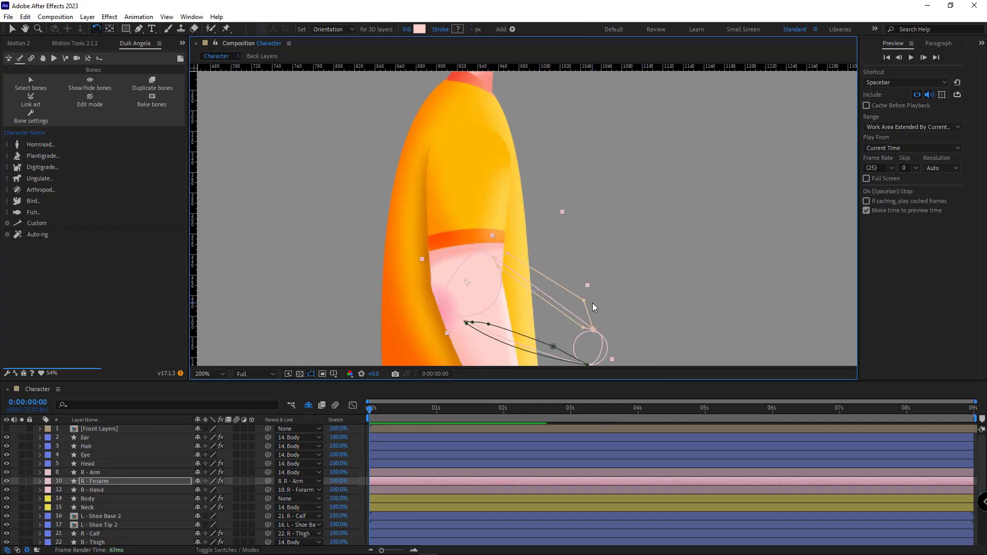
Step: Examine how the character's leg and shoe are separated, selecting the L - Shoe Tip 2 and L - Shoe Base 2 layers
scroll(495, 237, "down", 2)
key("v")
left_click_drag(494, 236, 477, 162)
scroll(477, 162, "down", 5)
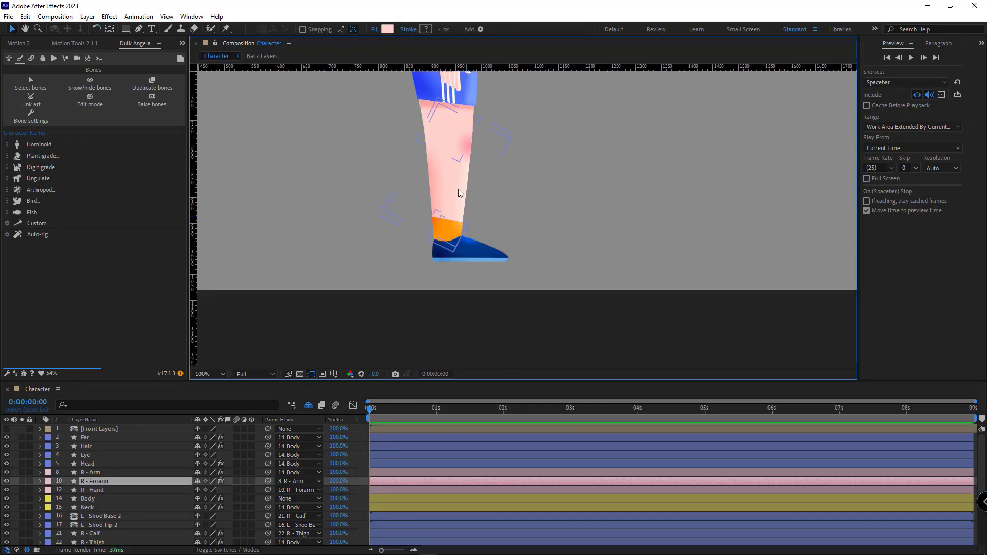
scroll(473, 177, "up", 3)
scroll(458, 269, "down", 3)
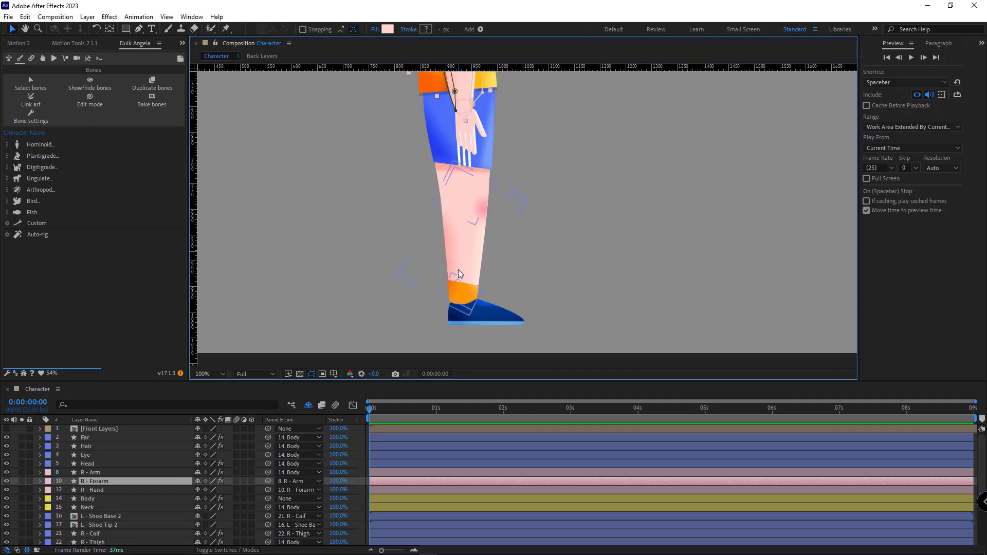
scroll(468, 262, "up", 1)
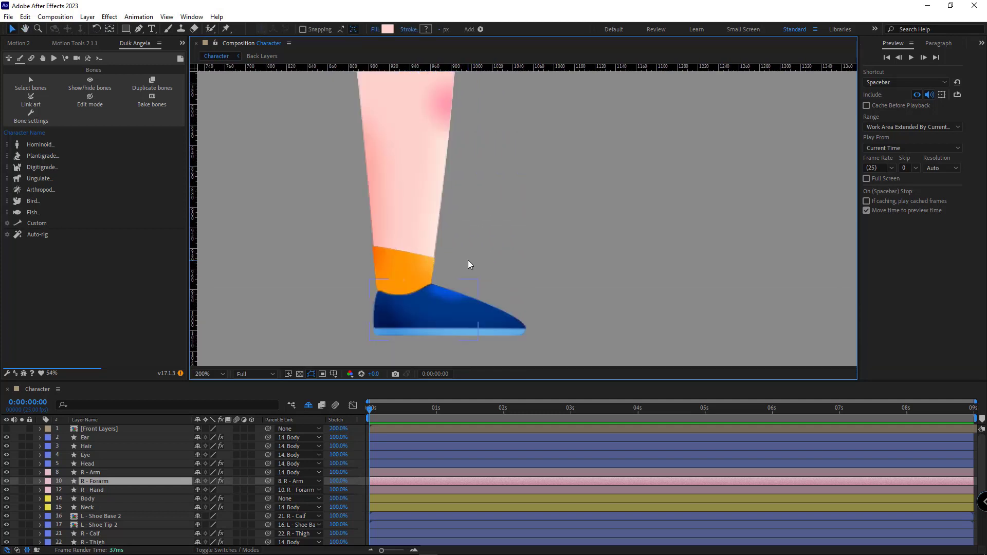
left_click(455, 324)
left_click(498, 328)
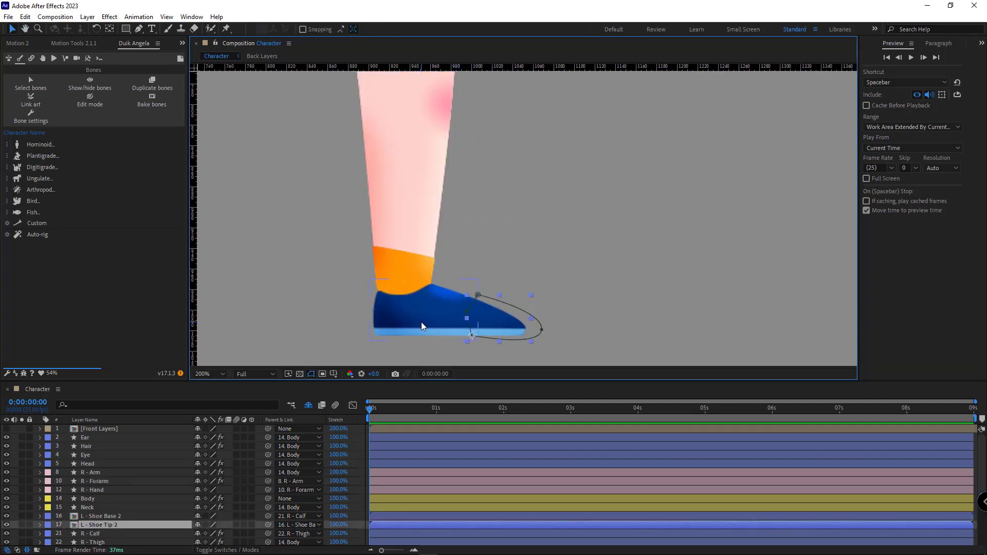
left_click(421, 322)
left_click(492, 323)
Step: Try rotating the L - Shoe Tip 2 layer about its joint with the shoe base
key("w")
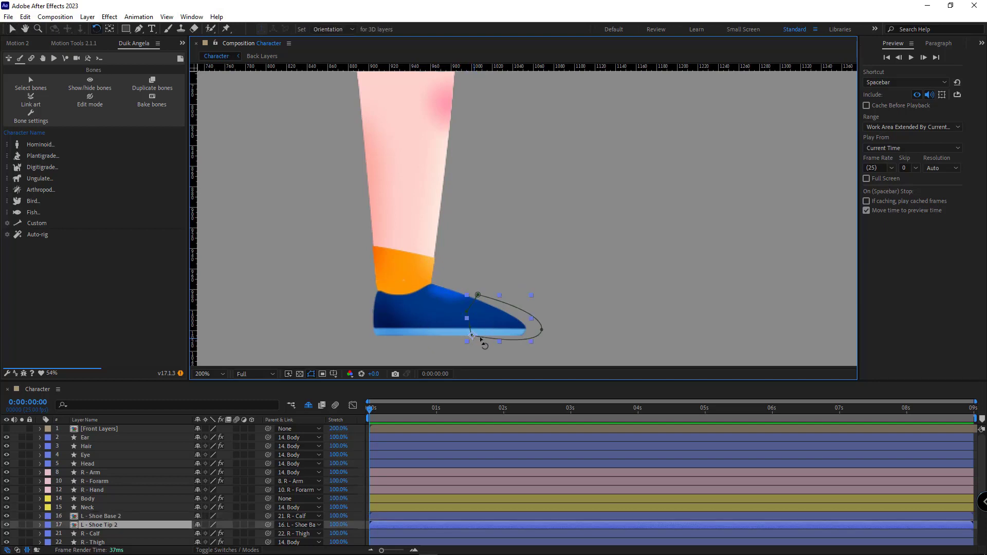
left_click_drag(514, 314, 529, 336)
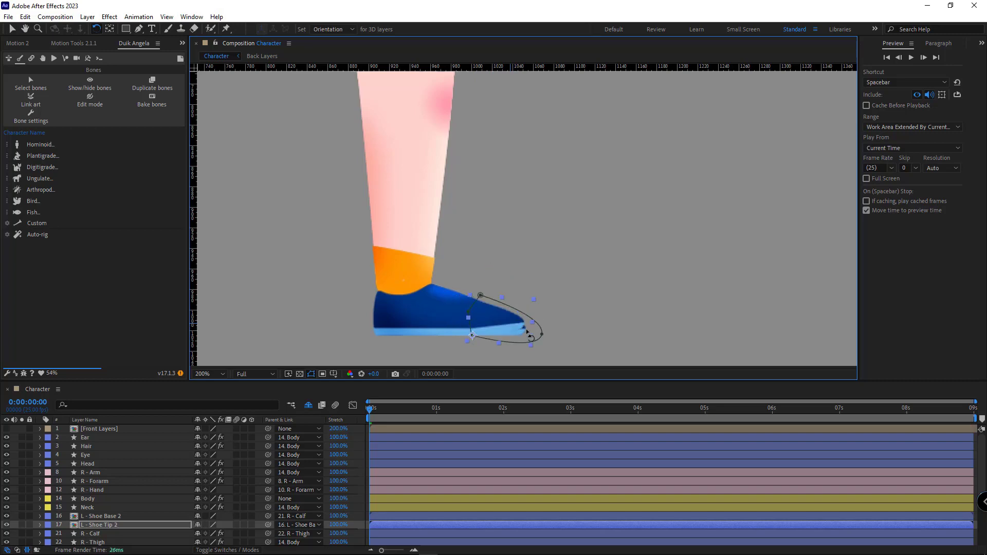
key("comma")
key("comma")
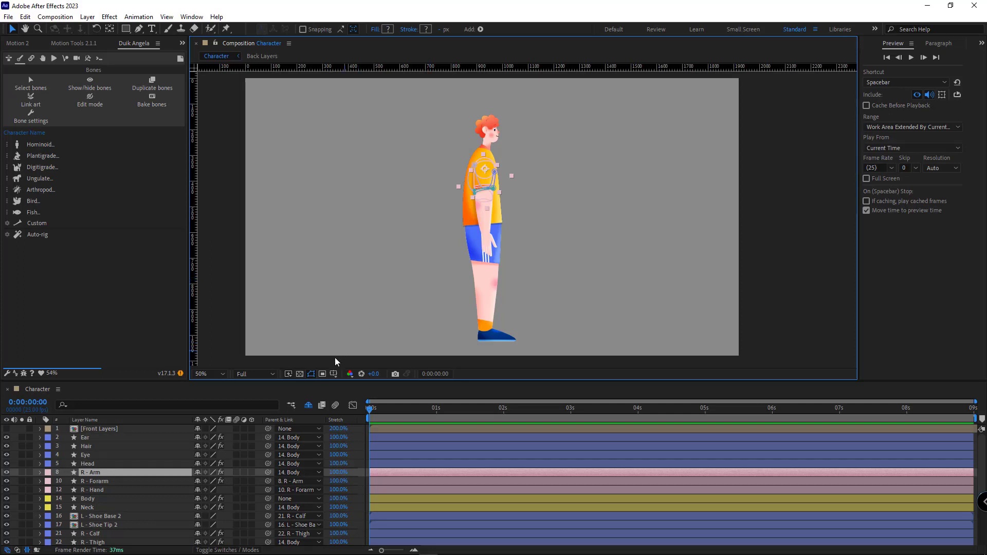
Step: Hide the mask and shape path outlines in the composition view, and check the result on the Body layer
left_click(312, 374)
left_click(467, 198)
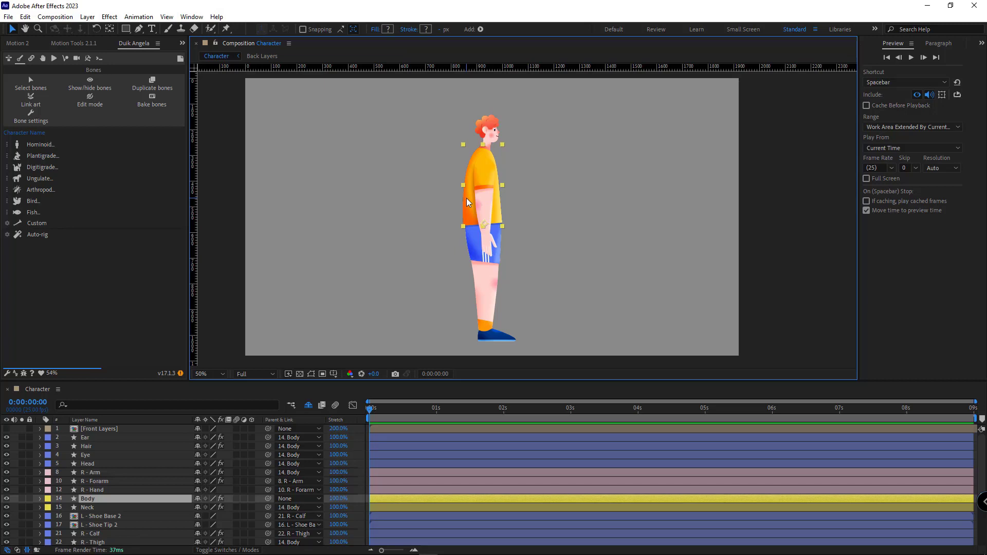
left_click(131, 271)
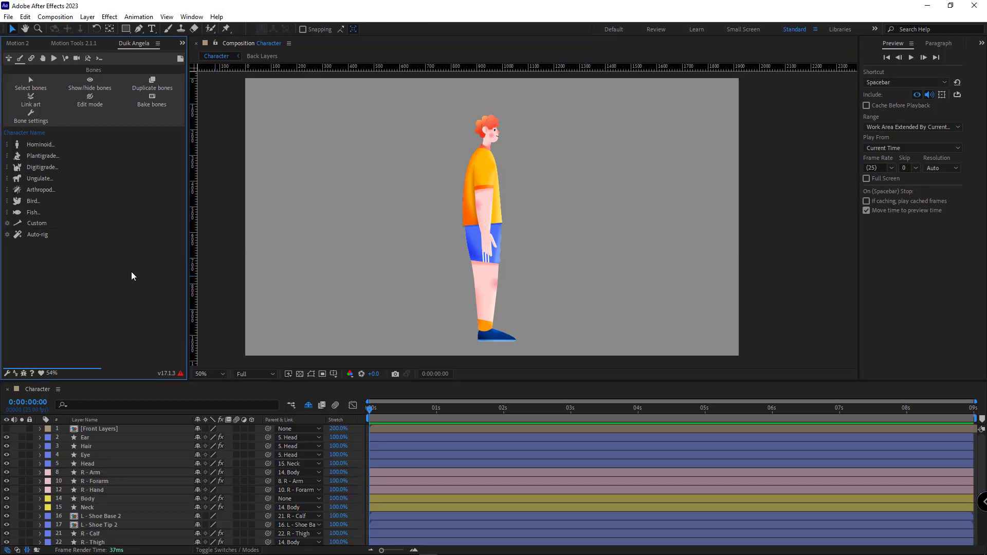
Step: Create the ready-made Human (simple) skeleton from Duik Angela's Hominoid OCO meta-rigs
left_click(9, 60)
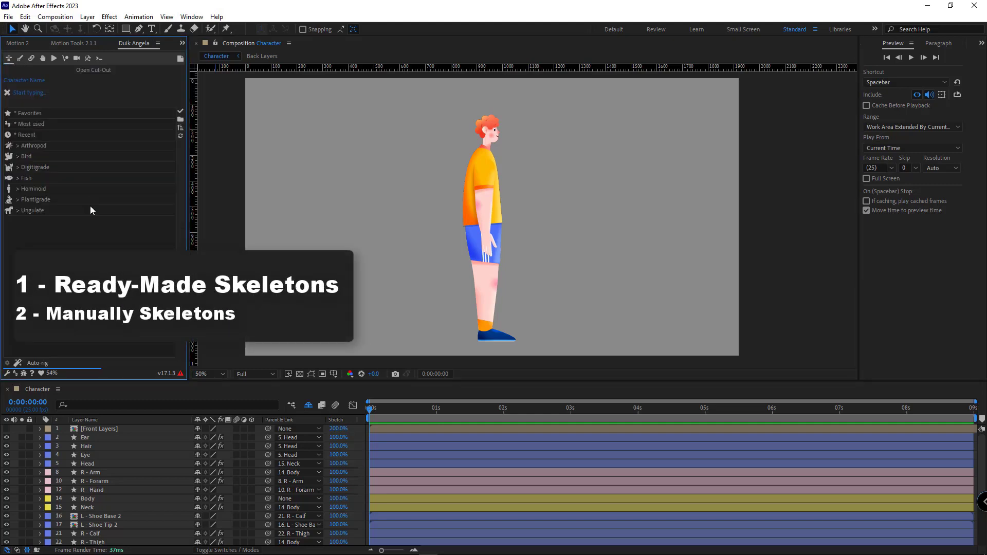
left_click(30, 193)
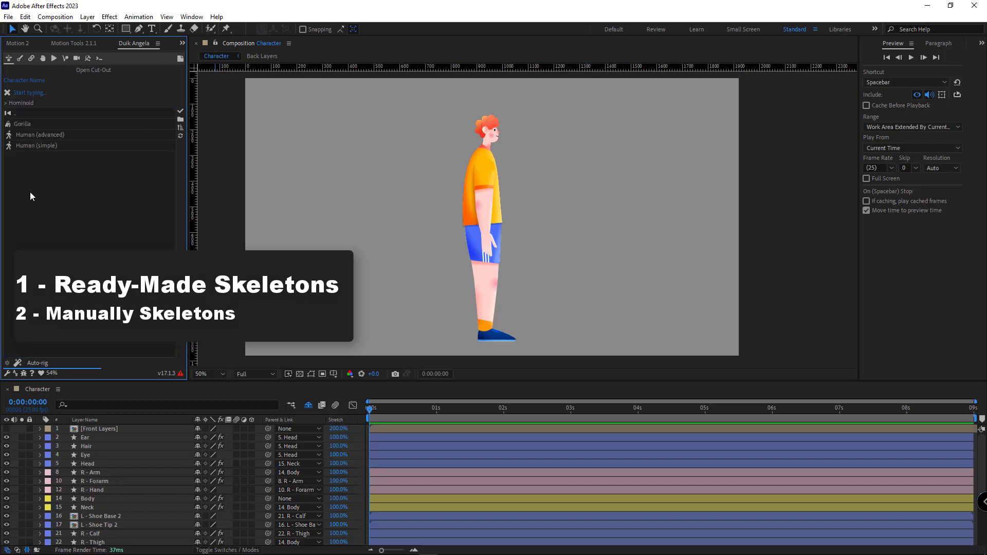
left_click(51, 147)
double_click(51, 147)
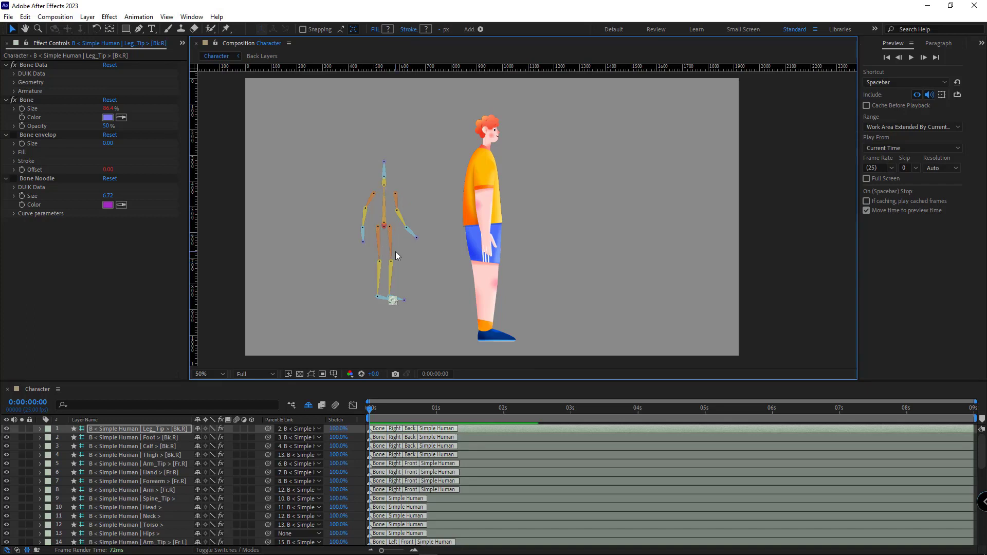
Step: Move the simple human skeleton onto the character by its Hips bone and reposition the front right Arm bone
key("period")
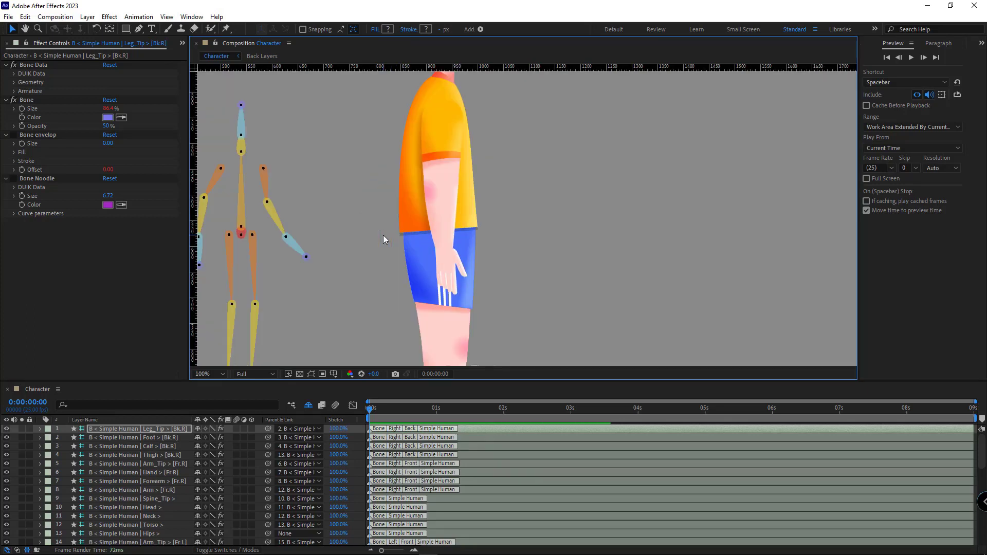
left_click(246, 238)
left_click_drag(247, 238, 433, 215)
left_click_drag(410, 175, 421, 177)
key("comma")
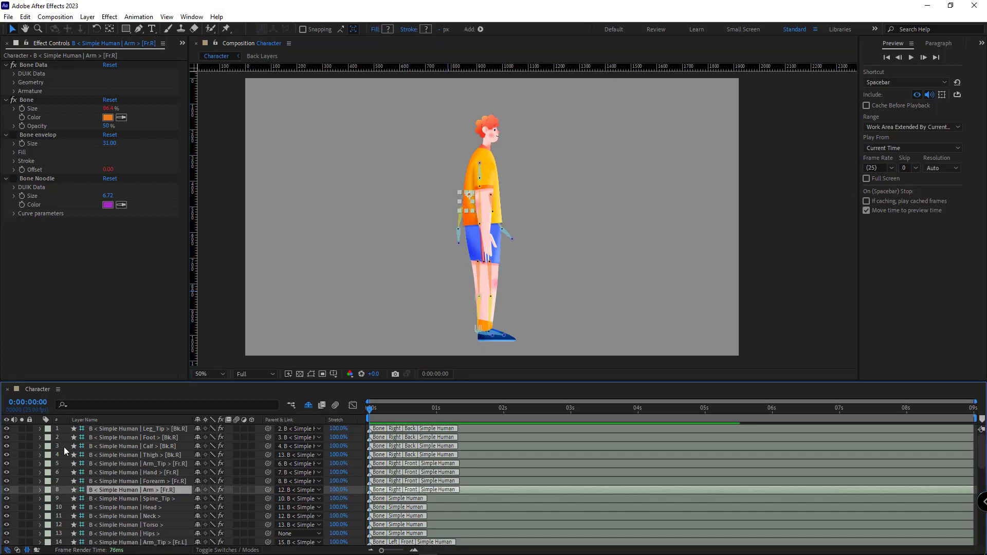
Step: Undo the placement and the creation of the simple human skeleton
key("ctrl+z")
key("ctrl+z")
key("ctrl+z")
key("ctrl+z")
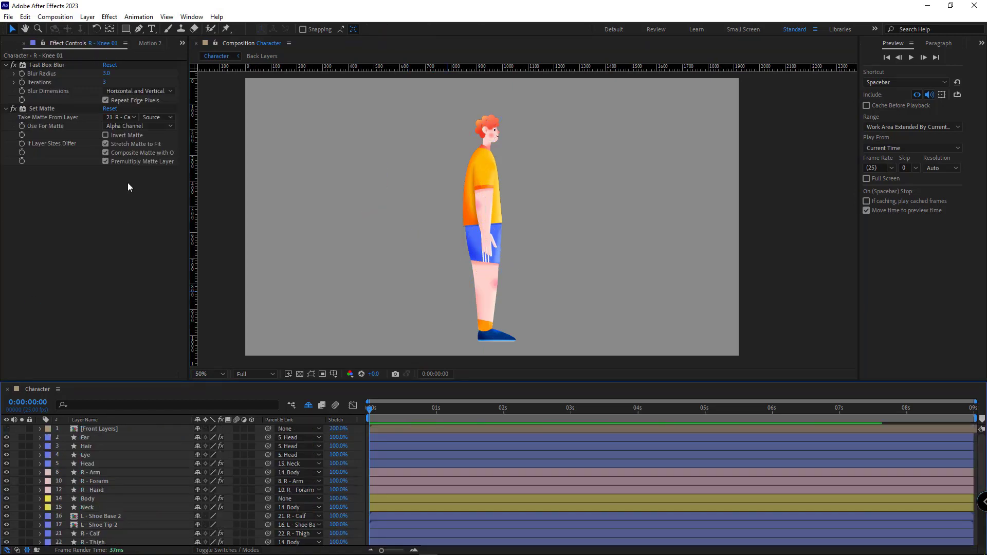
Step: Return to Duik Angela and create the ready-made Human (advanced) skeleton from the Hominoid meta-rigs
left_click(183, 45)
left_click(211, 97)
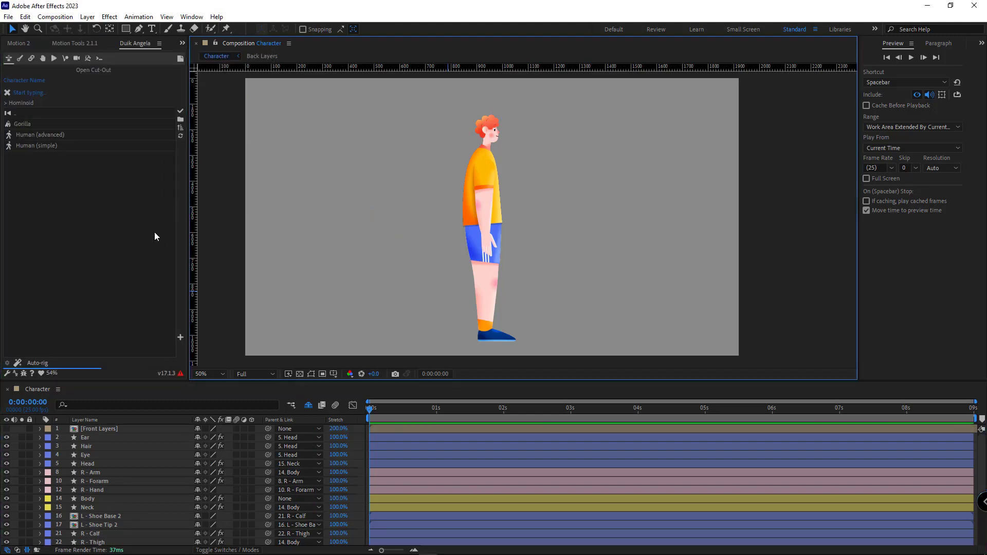
double_click(45, 134)
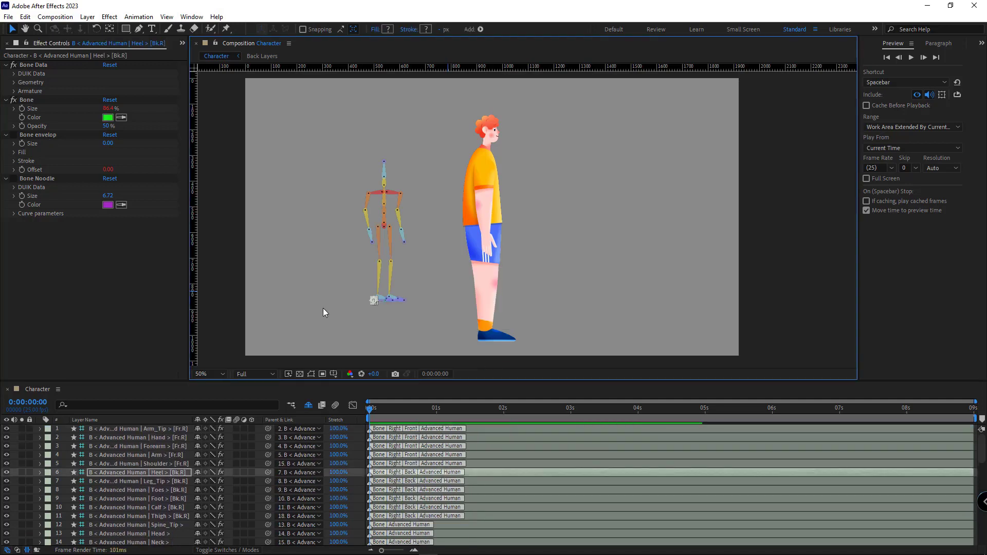
Step: Try moving the advanced skeleton's front right Shoulder bone and back right Leg_Tip bone
key("period")
key("period")
left_click_drag(335, 313, 414, 254)
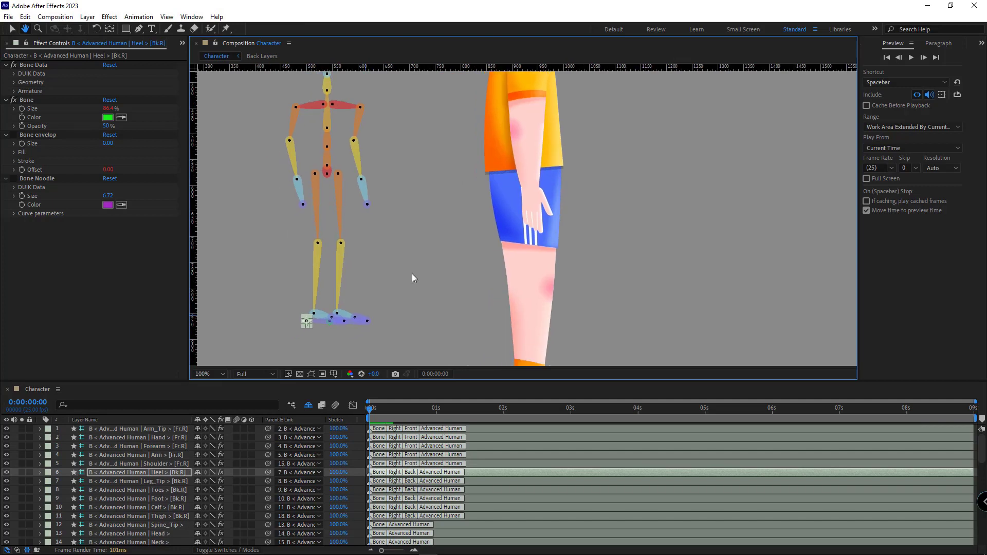
left_click(312, 104)
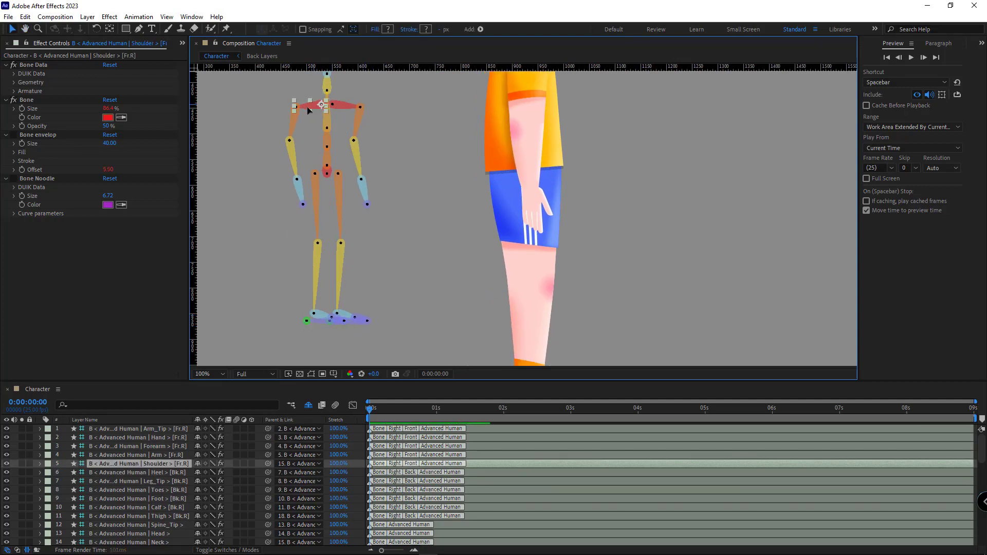
left_click_drag(309, 111, 311, 123)
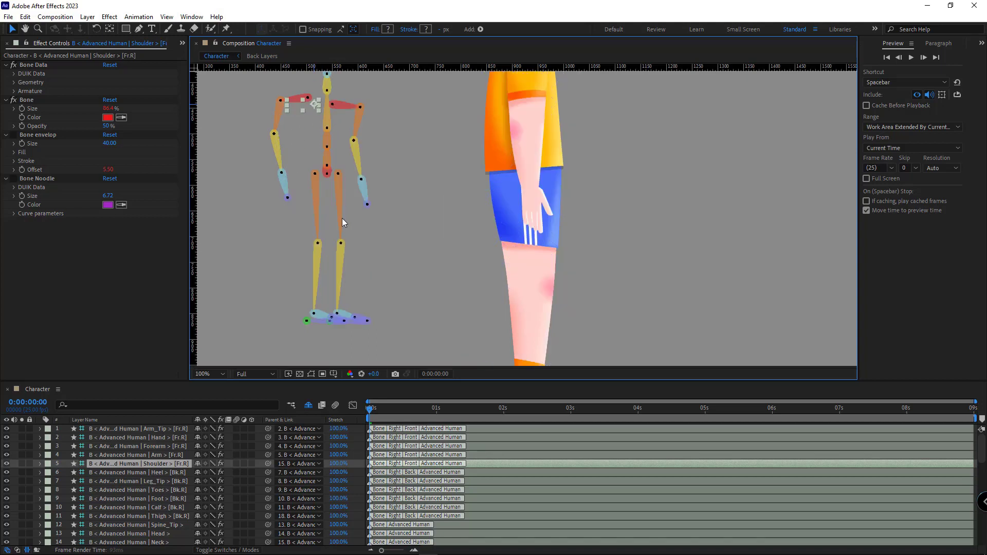
left_click(319, 323)
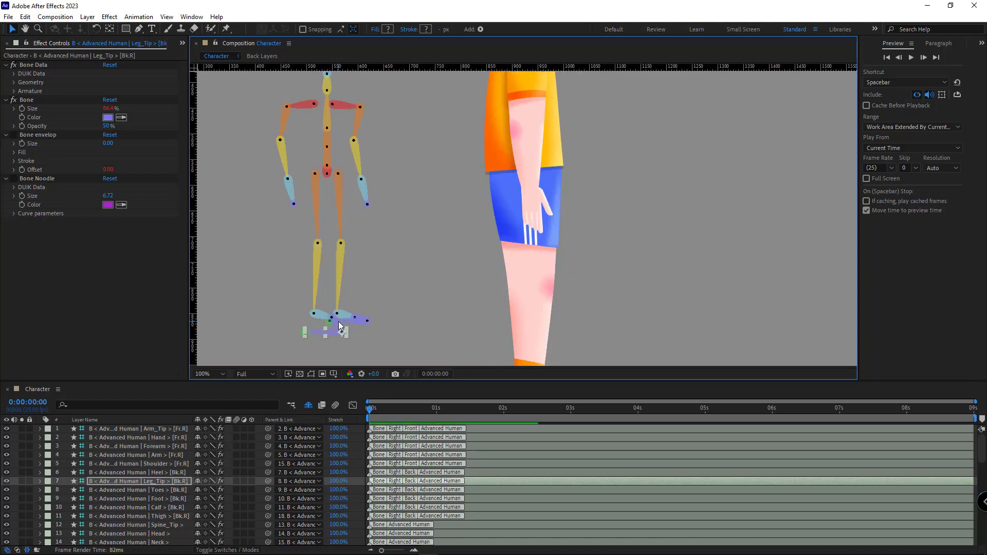
Step: Undo the bone moves and the creation of the advanced human skeleton, and show the whole character again
key("ctrl+z")
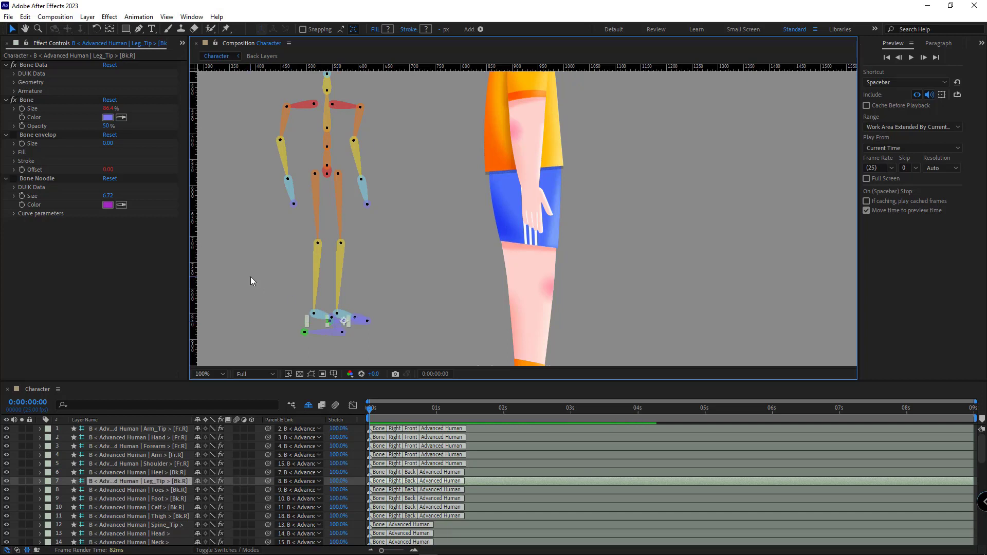
key("ctrl+z")
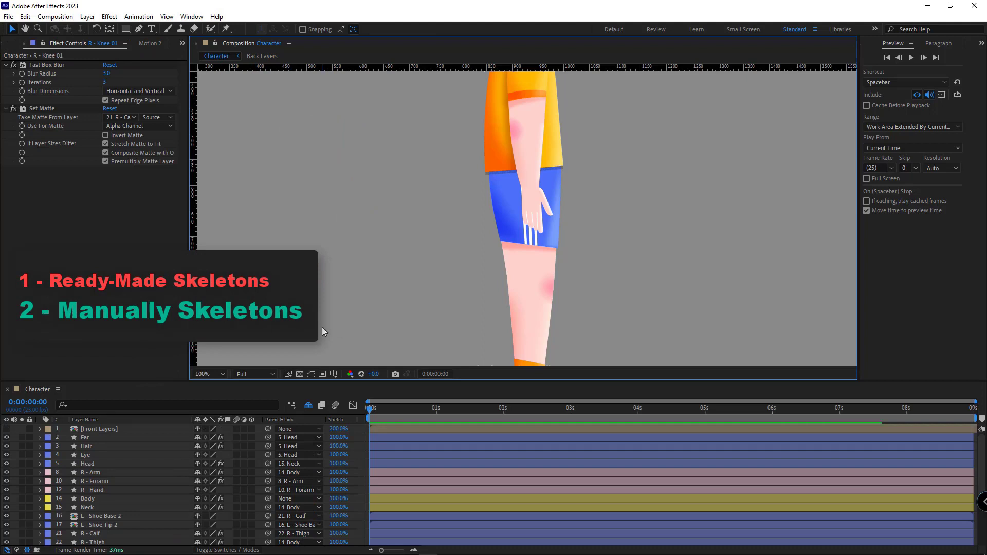
key("comma")
left_click_drag(371, 274, 366, 284)
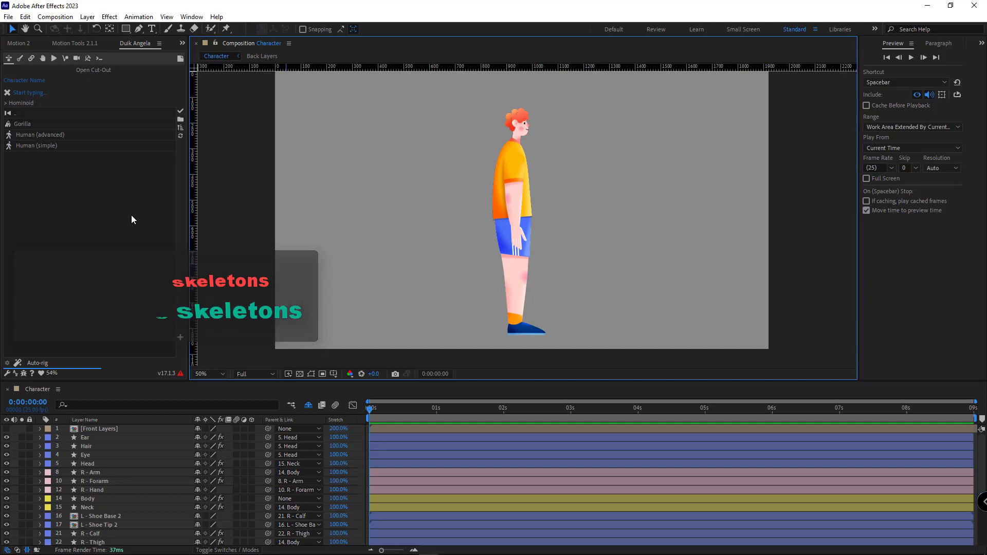
Step: Switch Duik Angela to its Bones tools and solo the R - Arm, R - Forarm and R - Hand layers
left_click(19, 59)
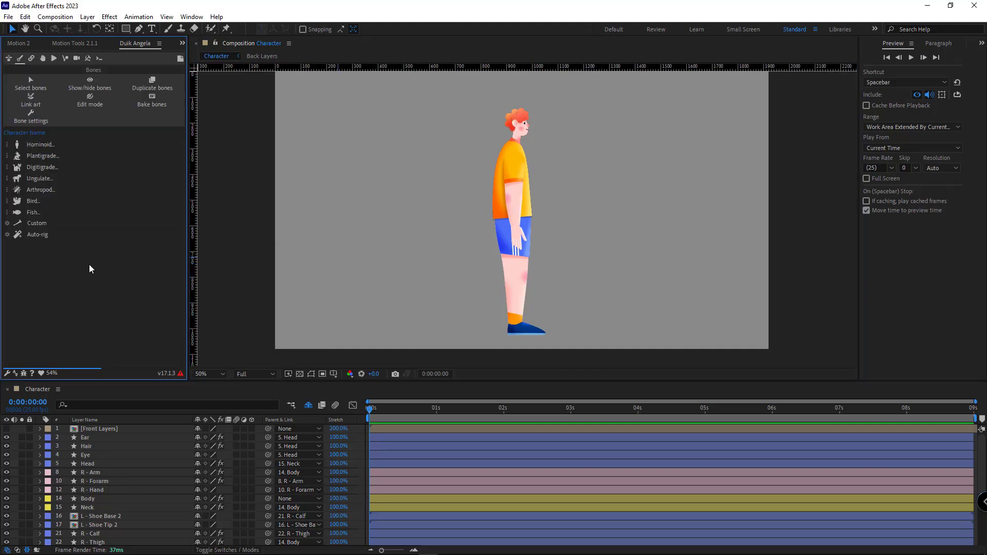
left_click(38, 147)
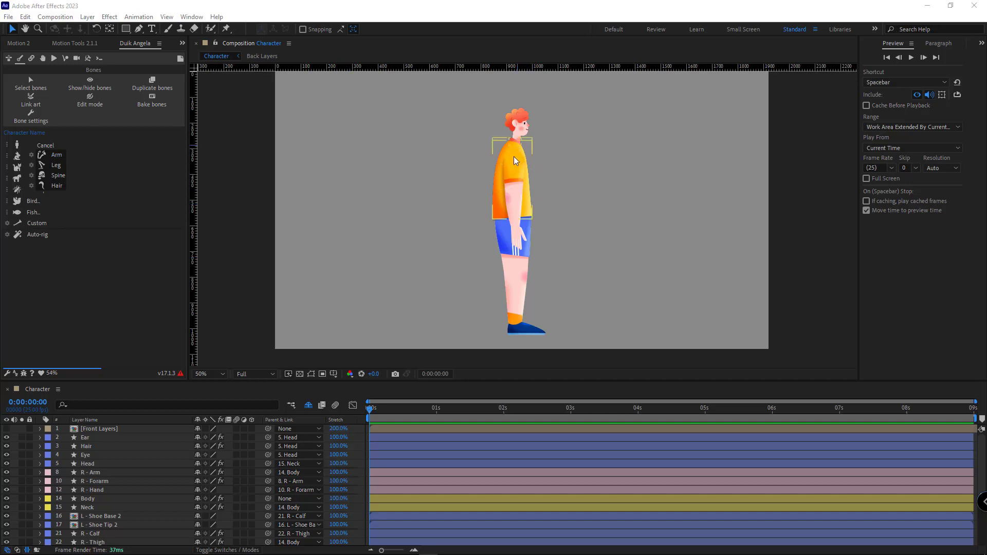
left_click(534, 181)
left_click(98, 491, "shift")
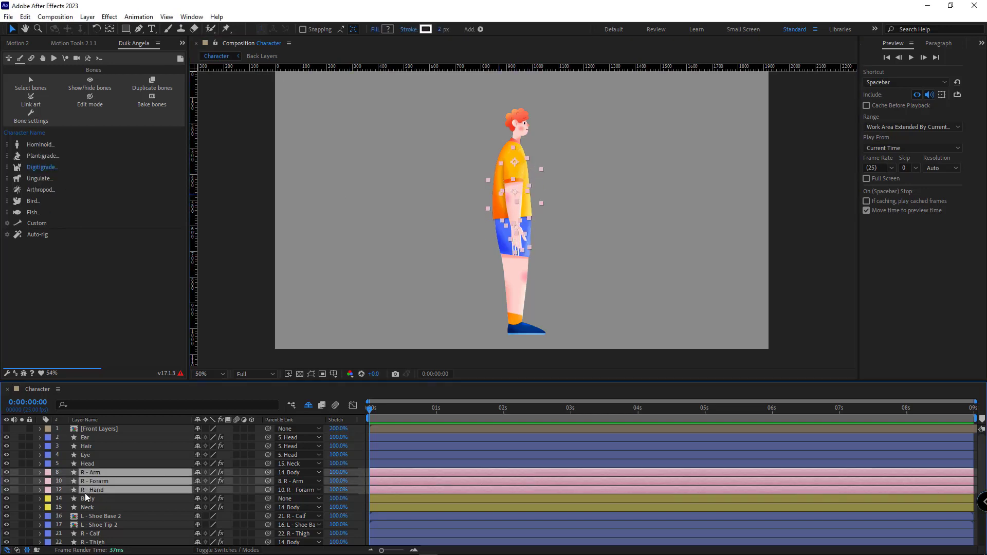
left_click(21, 490)
scroll(490, 240, "up", 2)
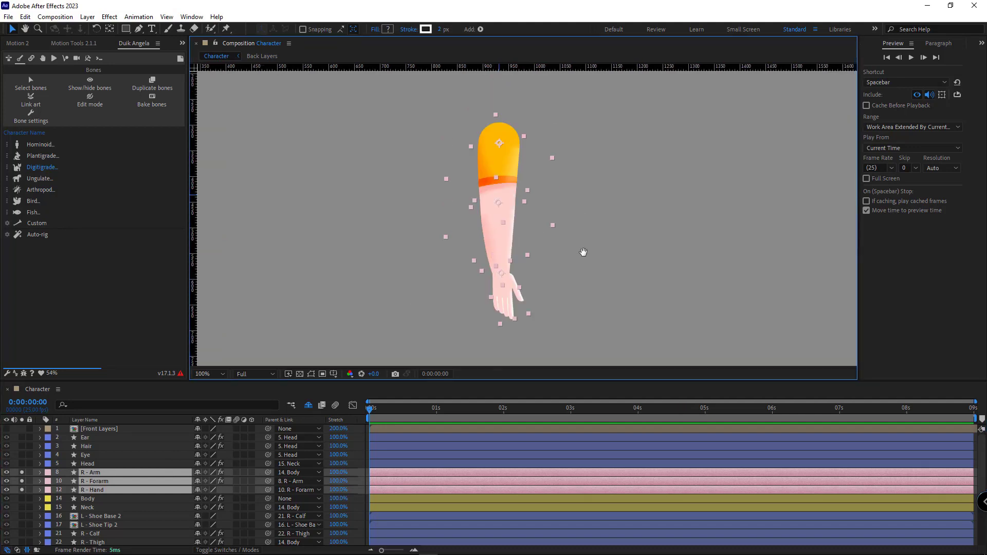
left_click(616, 242)
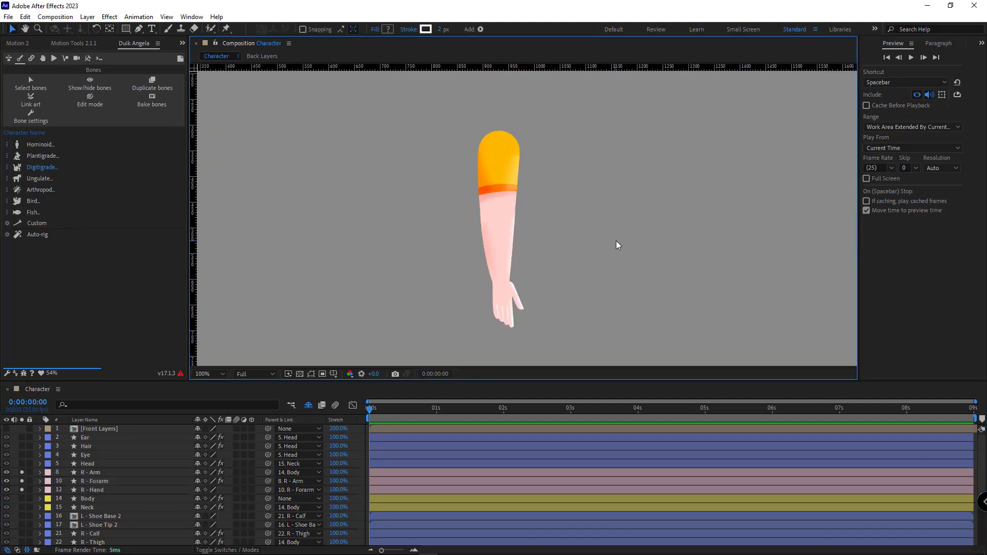
Step: Create a Hominoid arm armature for the right side with arm, forearm and hand bones but no shoulder
left_click(49, 145)
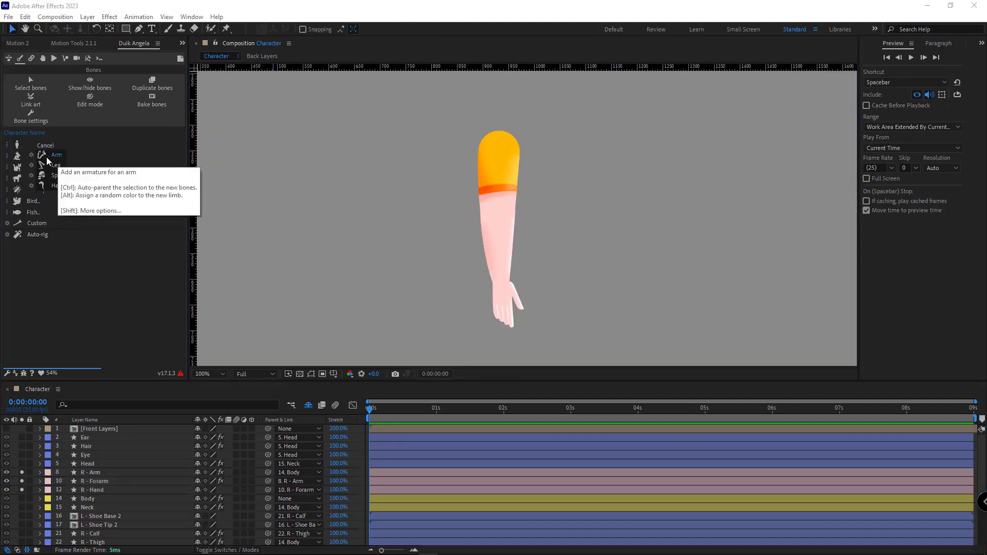
left_click(31, 155)
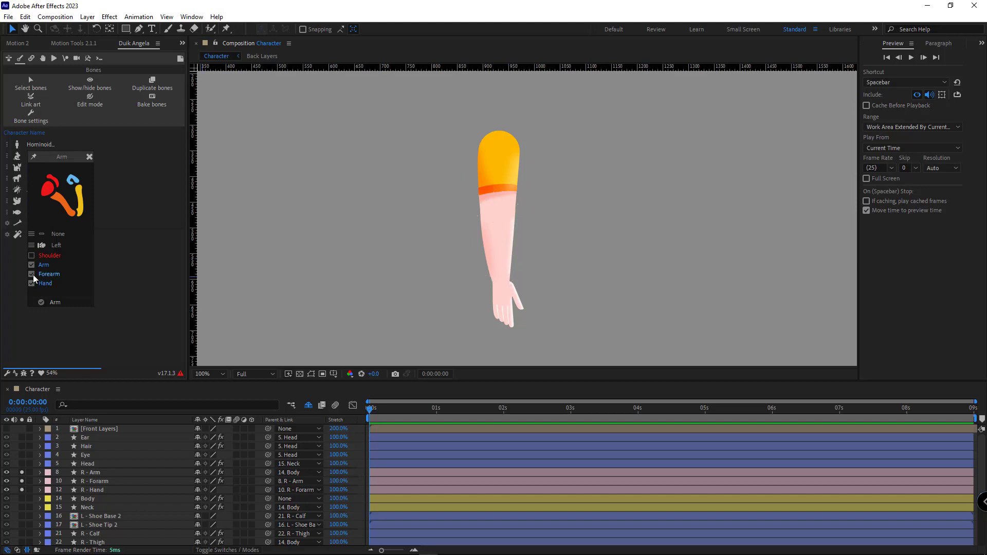
left_click(31, 256)
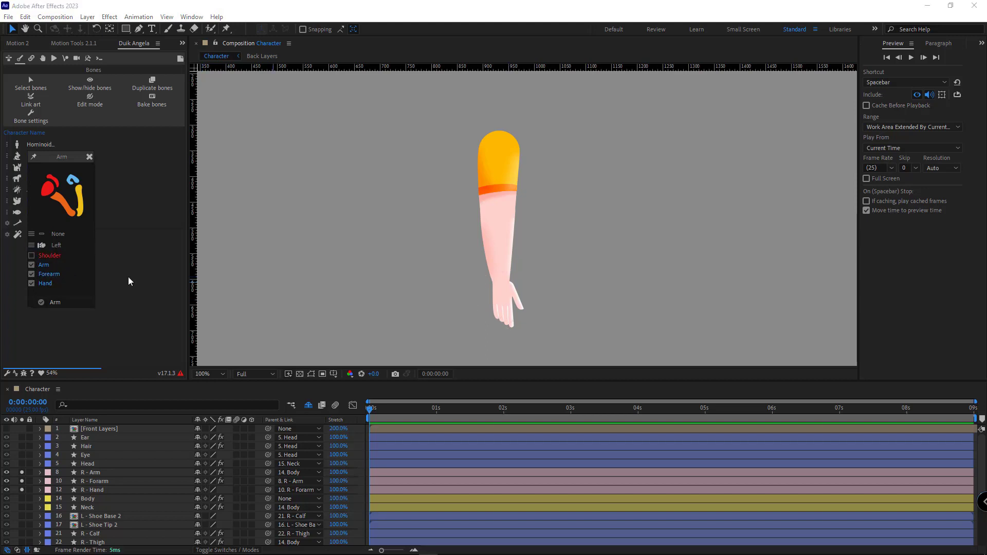
left_click(55, 302)
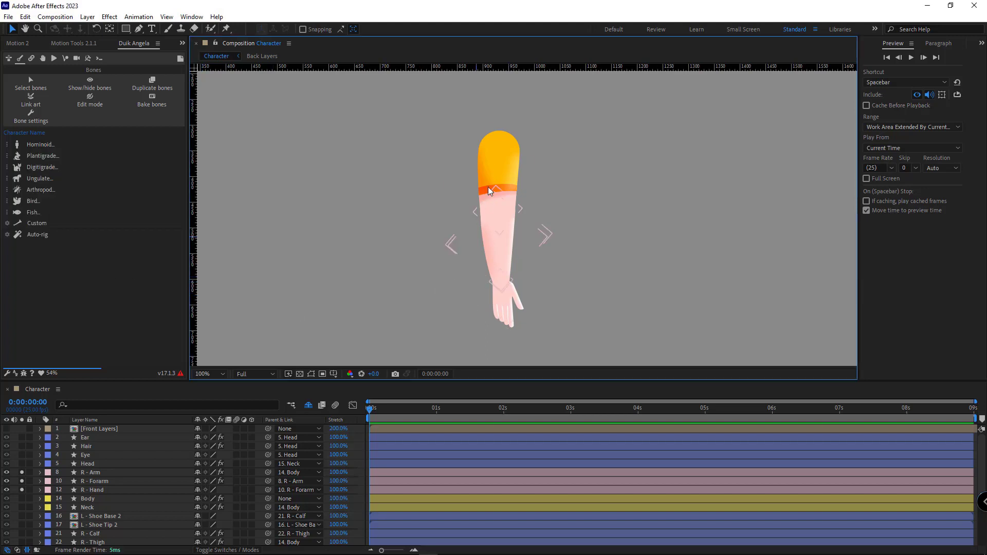
left_click(38, 144)
left_click(32, 157)
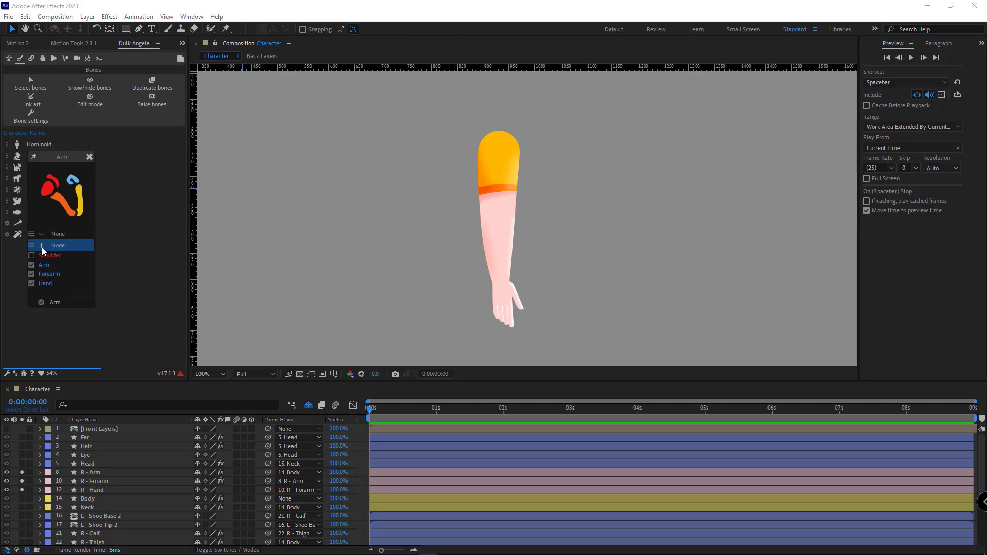
left_click(51, 304)
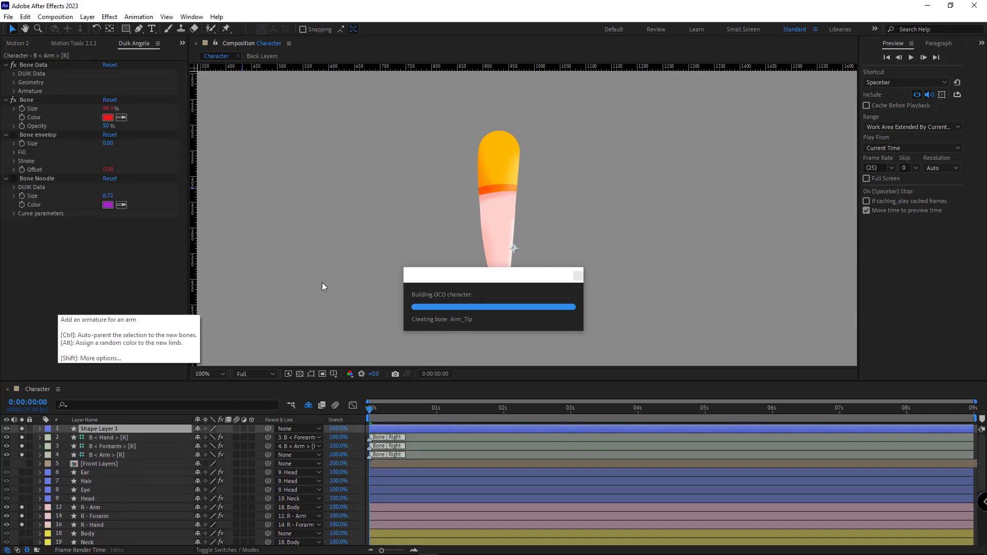
Step: Enable snapping and move the new Arm bone onto the shoulder anchor point of the R - Arm layer
left_click_drag(554, 211, 510, 207)
left_click_drag(423, 198, 352, 181)
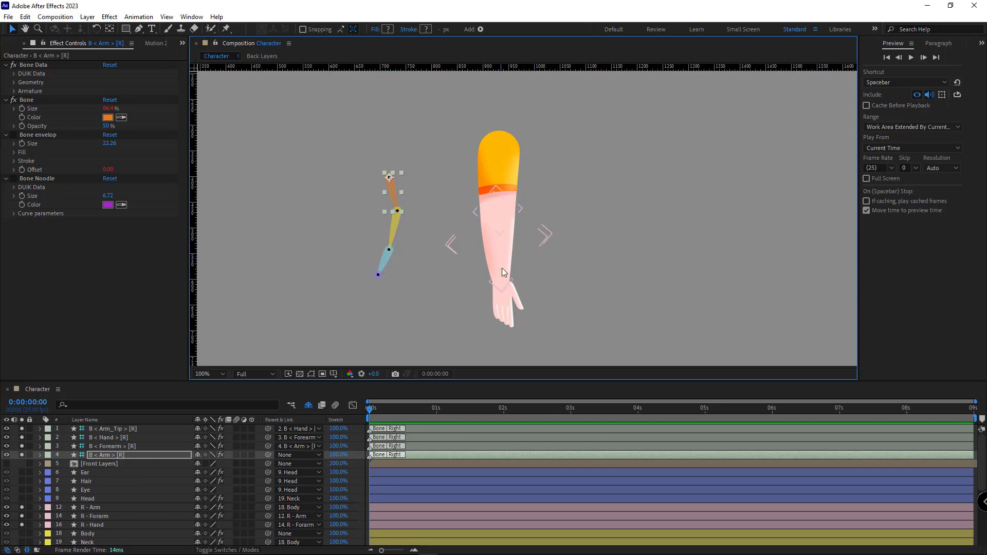
left_click_drag(390, 177, 472, 152)
left_click(505, 150)
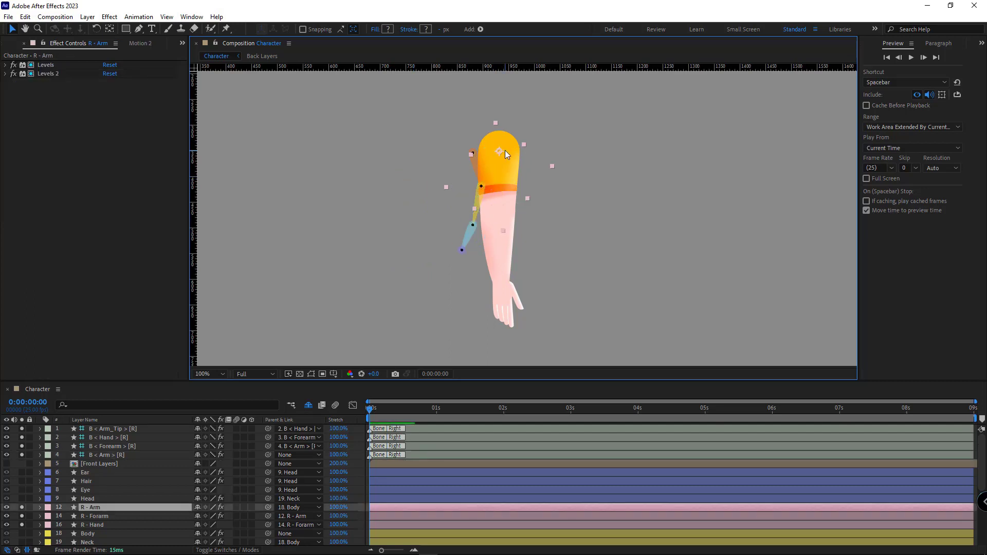
left_click(303, 30)
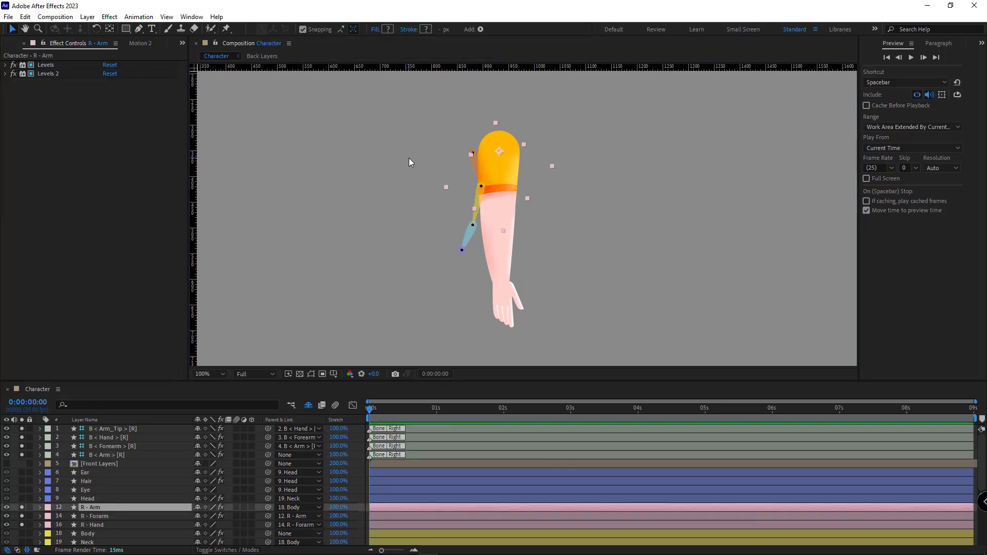
left_click(476, 163)
left_click_drag(476, 163, 502, 161)
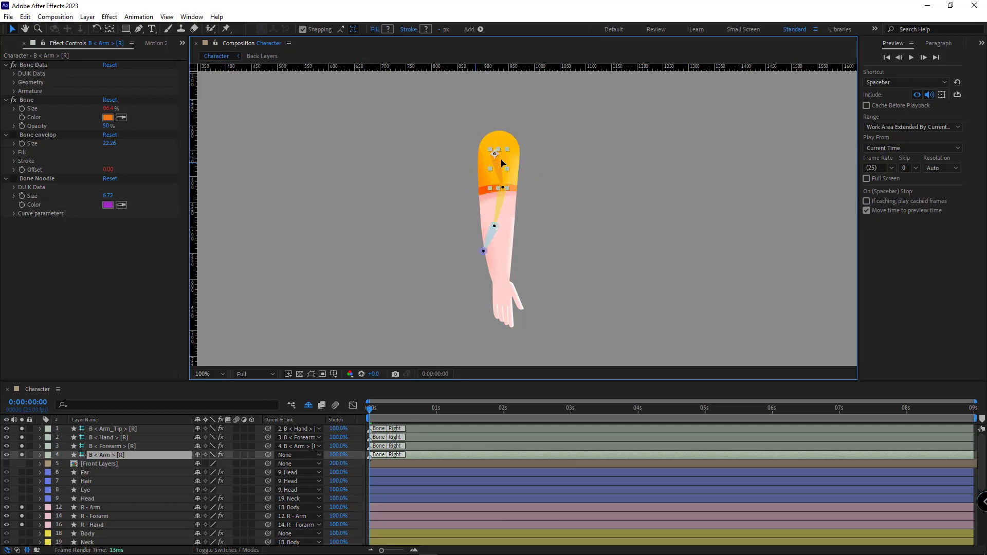
scroll(502, 161, "up", 4)
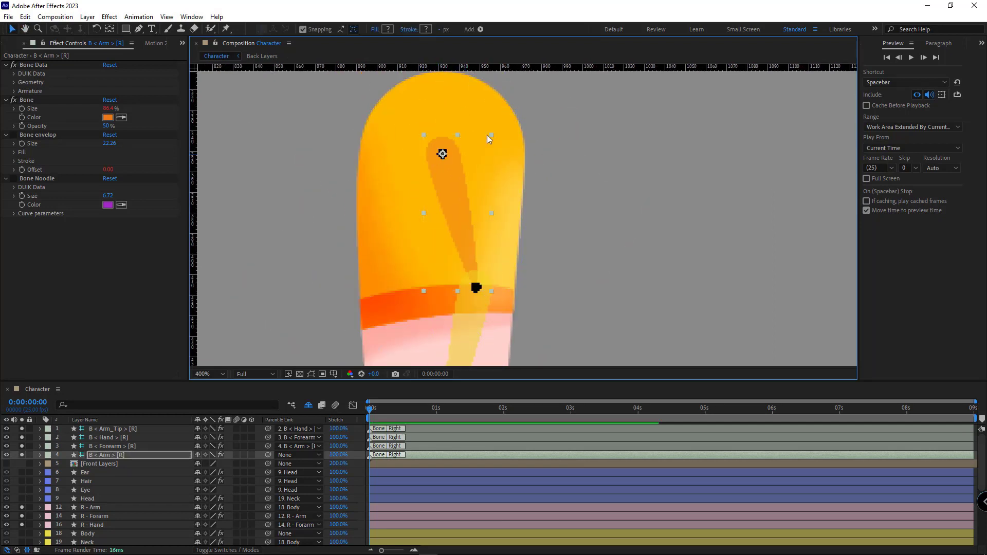
scroll(488, 139, "down", 2)
Step: Snap the Forearm bone onto the elbow anchor point of the R - Forarm layer
left_click(493, 208)
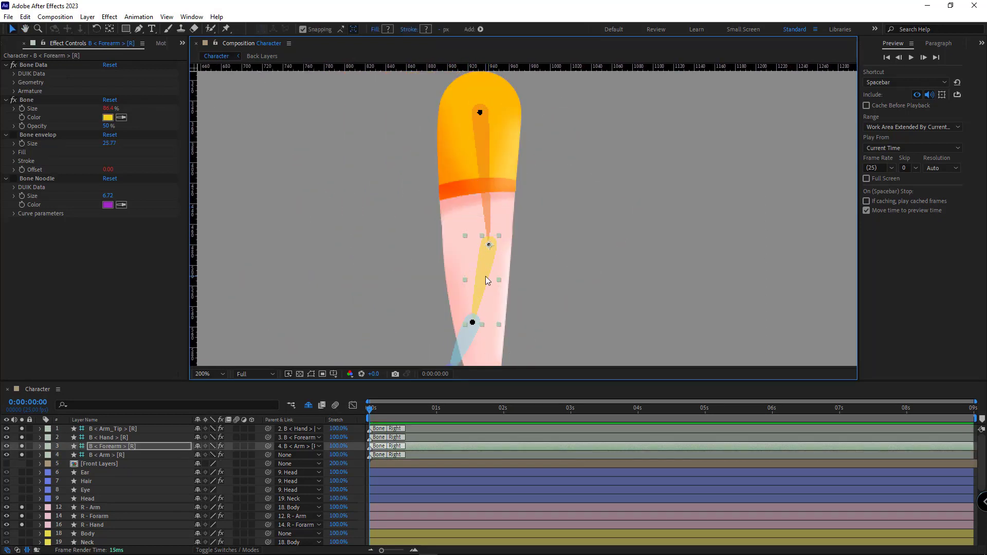
scroll(486, 277, "up", 2)
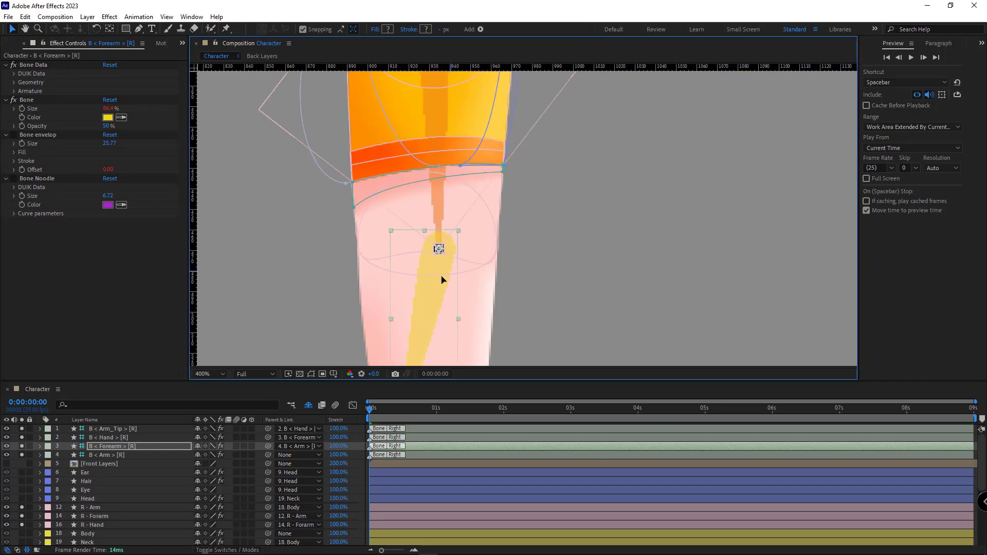
left_click_drag(441, 275, 439, 251)
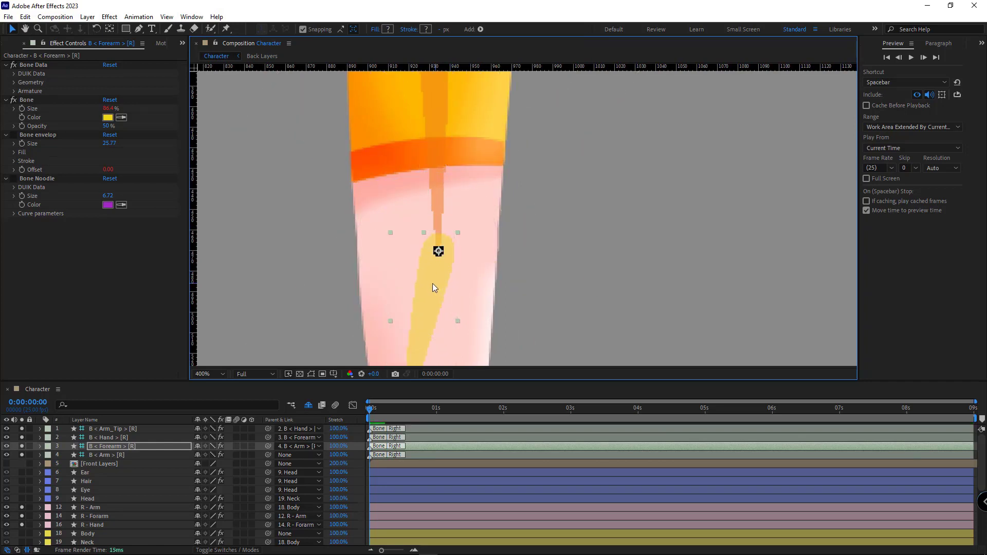
left_click(476, 335)
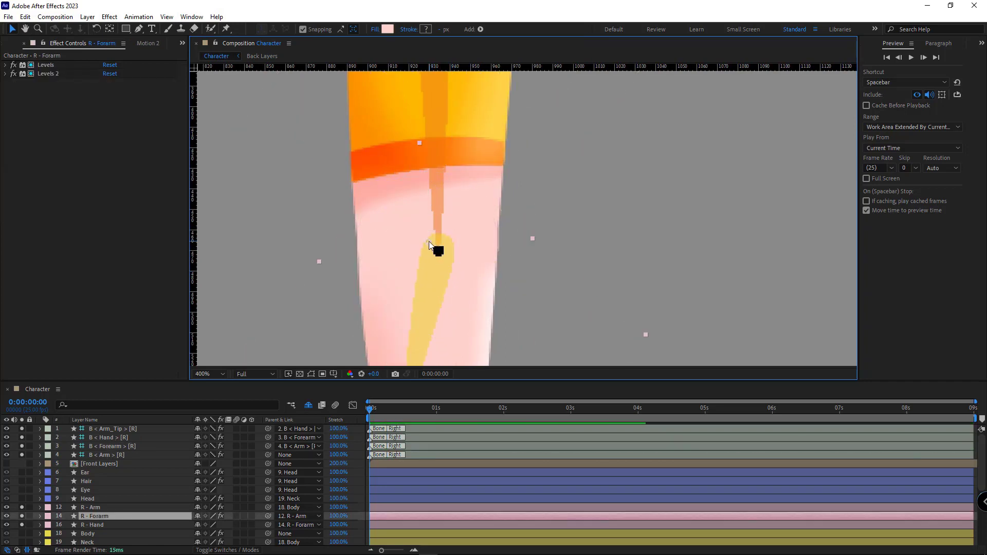
left_click(437, 251)
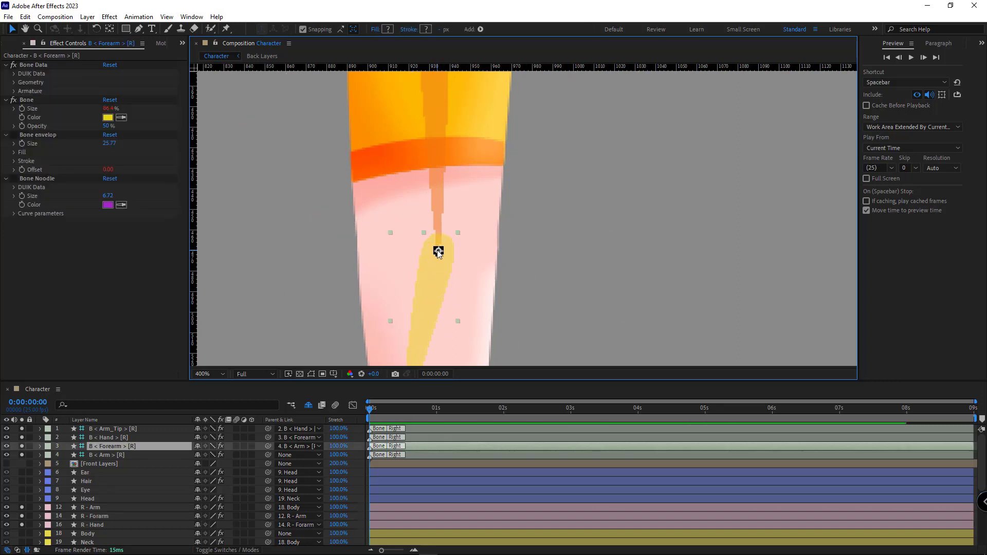
key("comma")
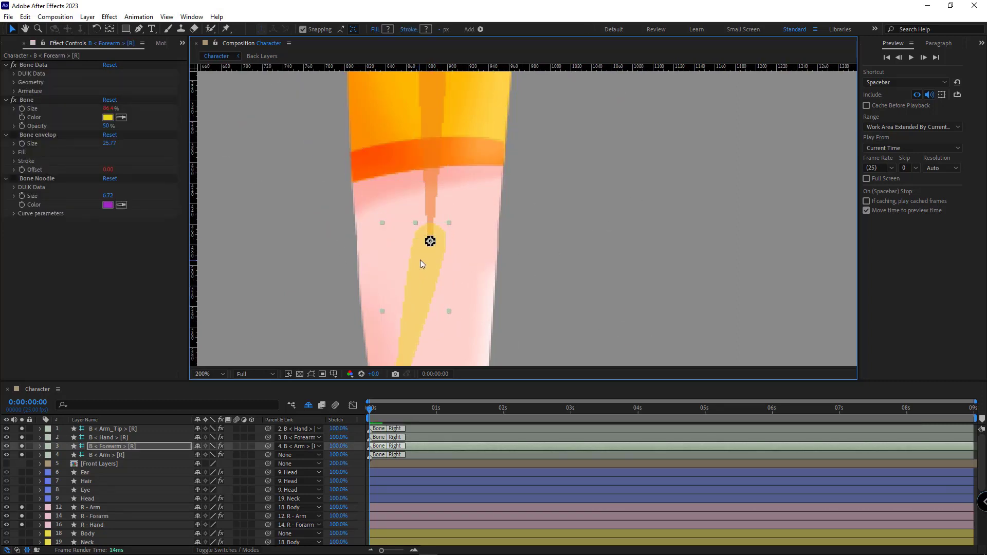
key("comma")
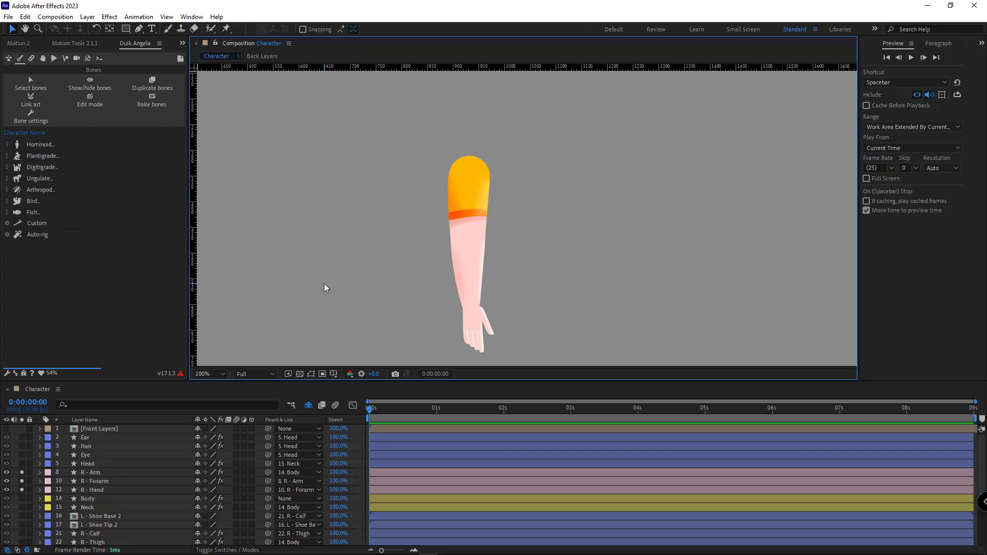
Step: Select the R - Arm, R - Forarm and R - Hand layers and create a right-side arm armature without shoulder from them
left_click(477, 181)
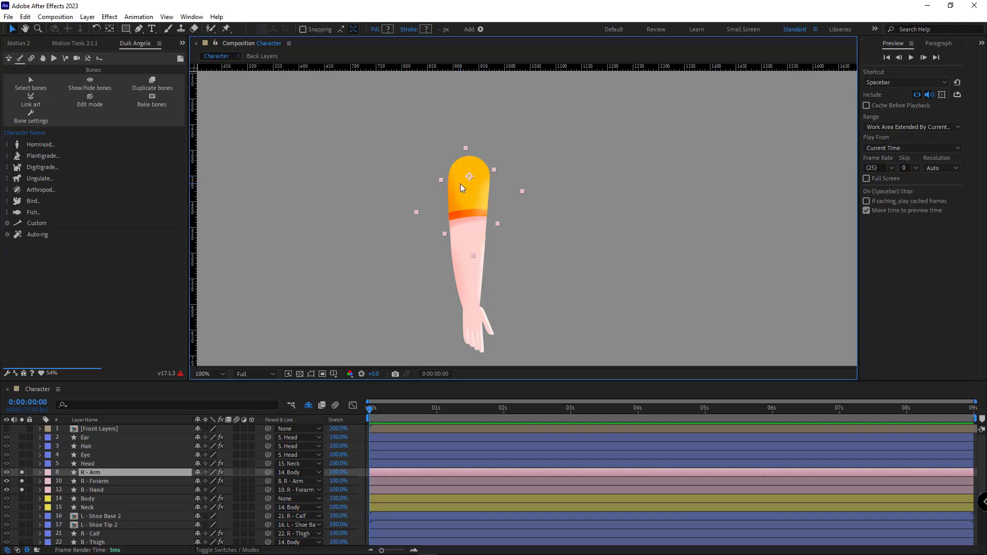
left_click(473, 276, "shift")
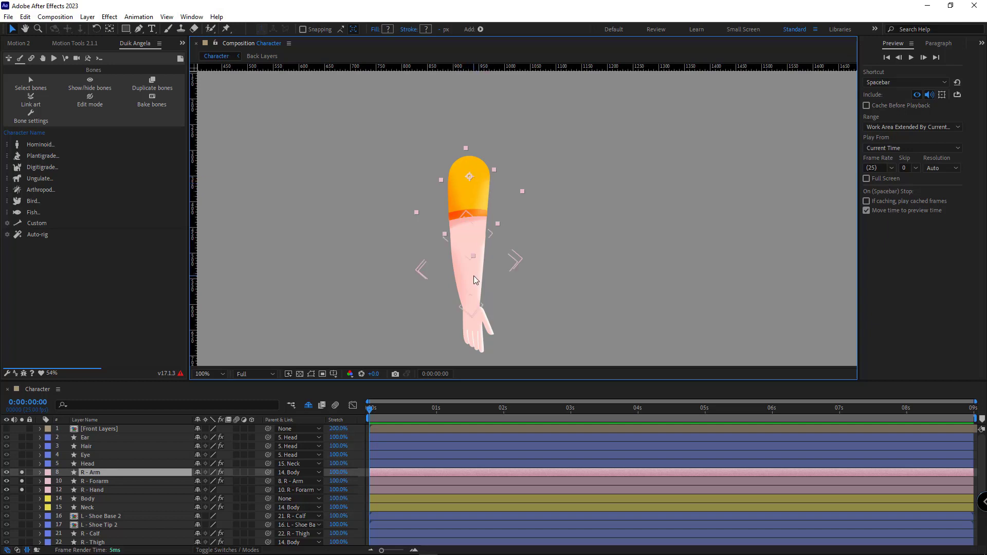
left_click(468, 338, "shift")
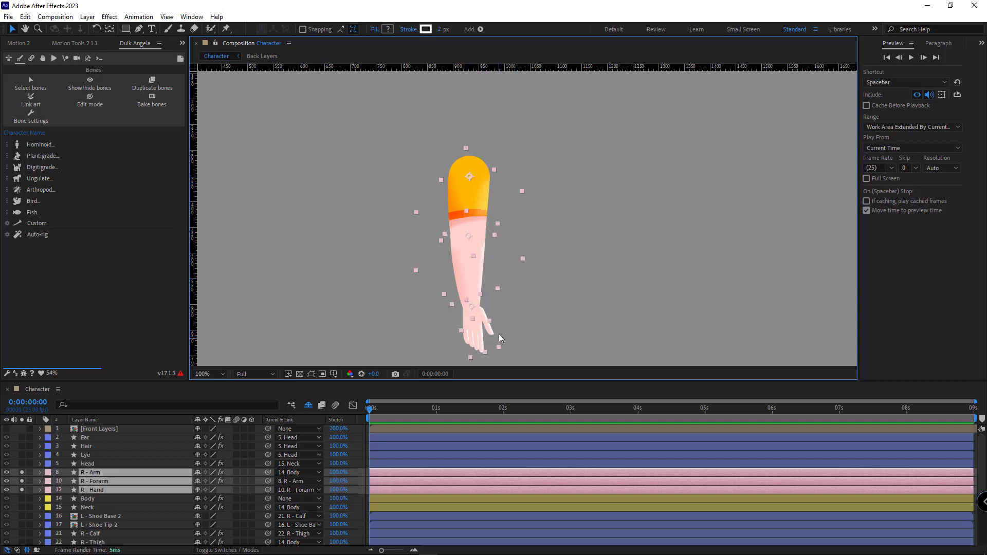
left_click(40, 146)
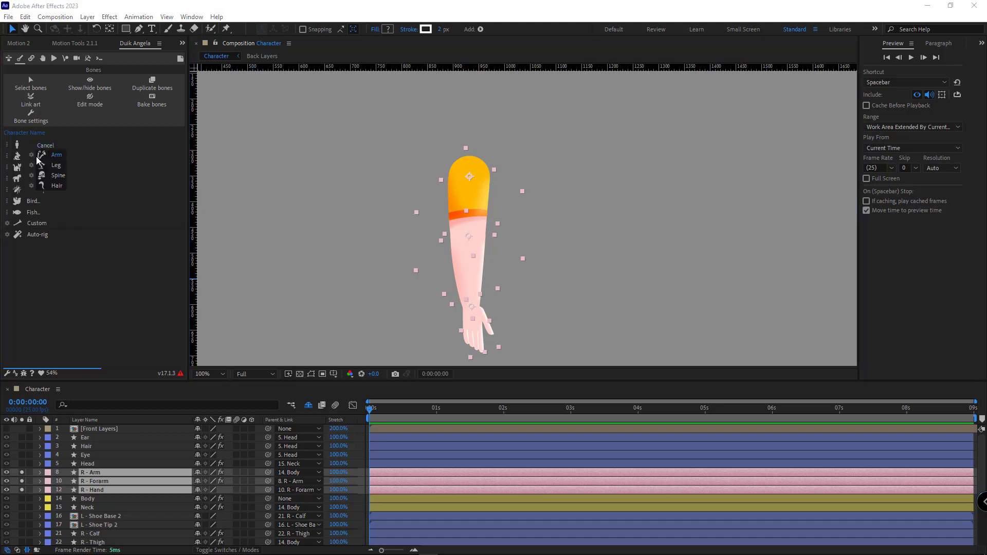
left_click(37, 156)
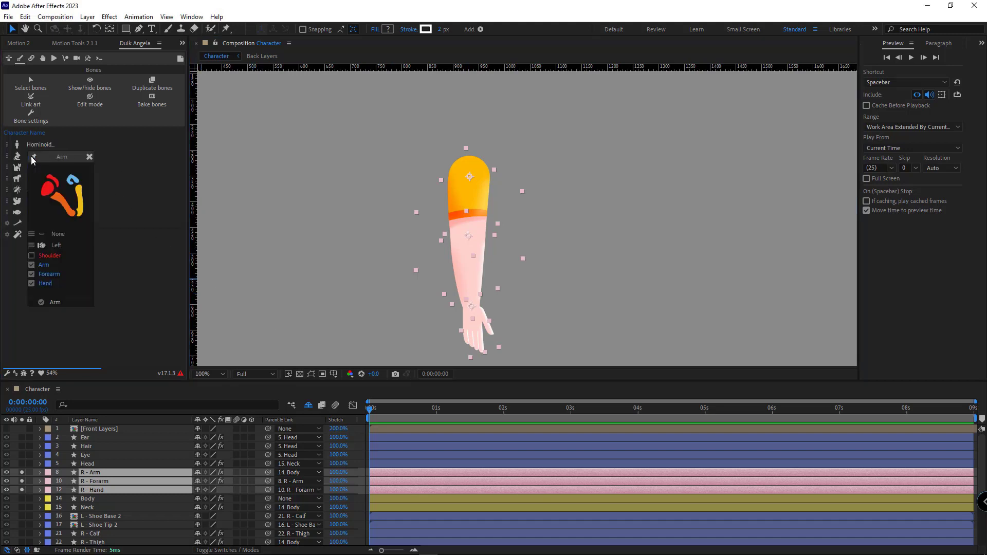
left_click(57, 246)
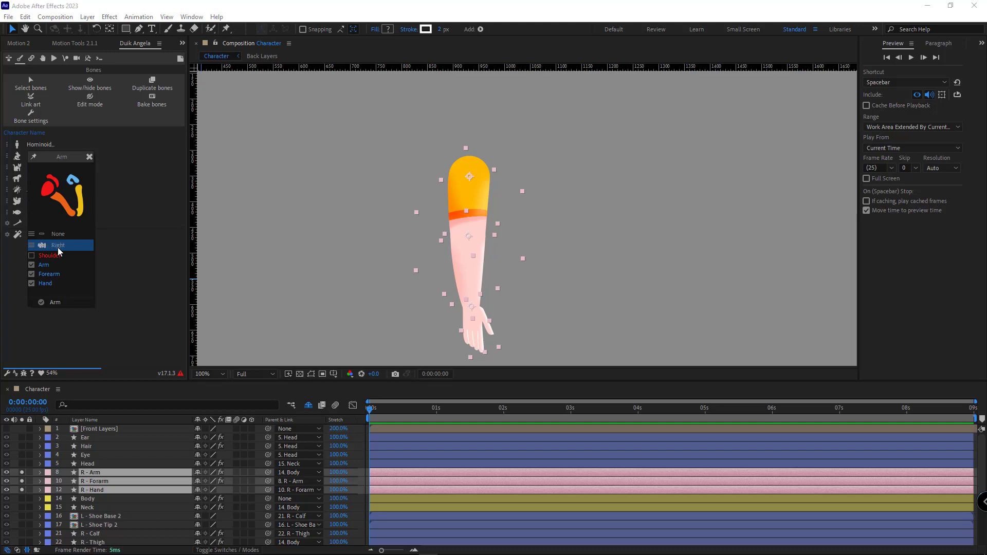
left_click(54, 303)
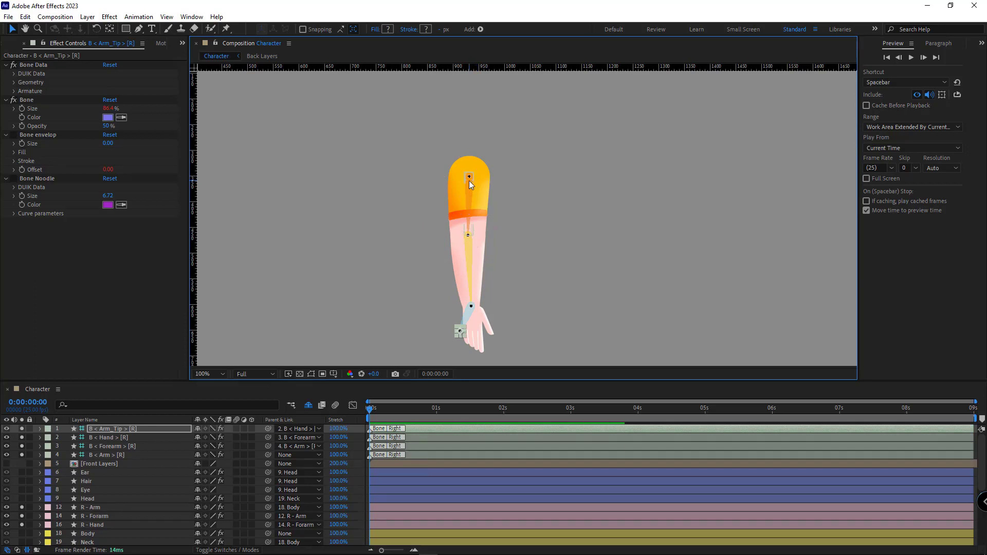
Step: Move the Arm_Tip bone to the fingertips so the hand bone runs along the hand, and deselect it
left_click(468, 181)
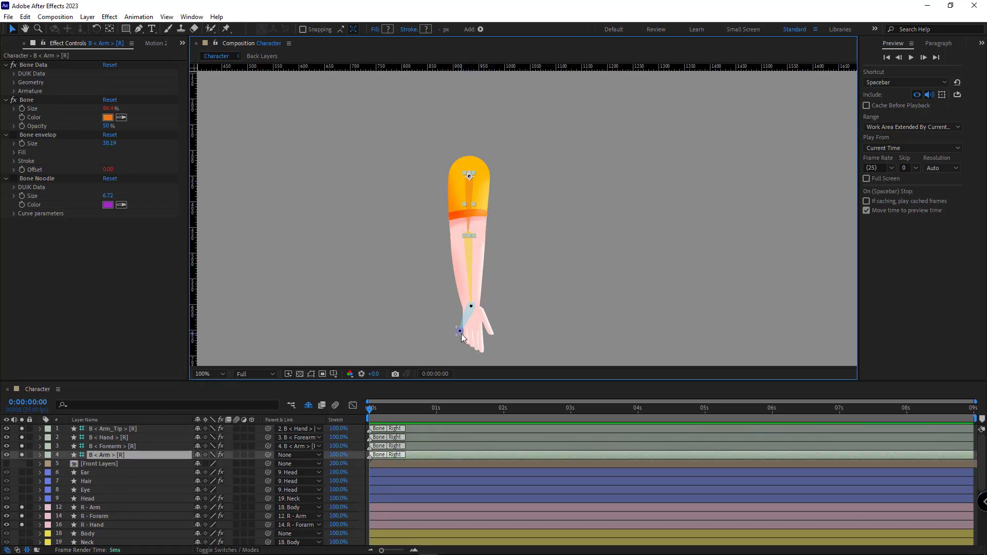
left_click_drag(461, 334, 474, 357)
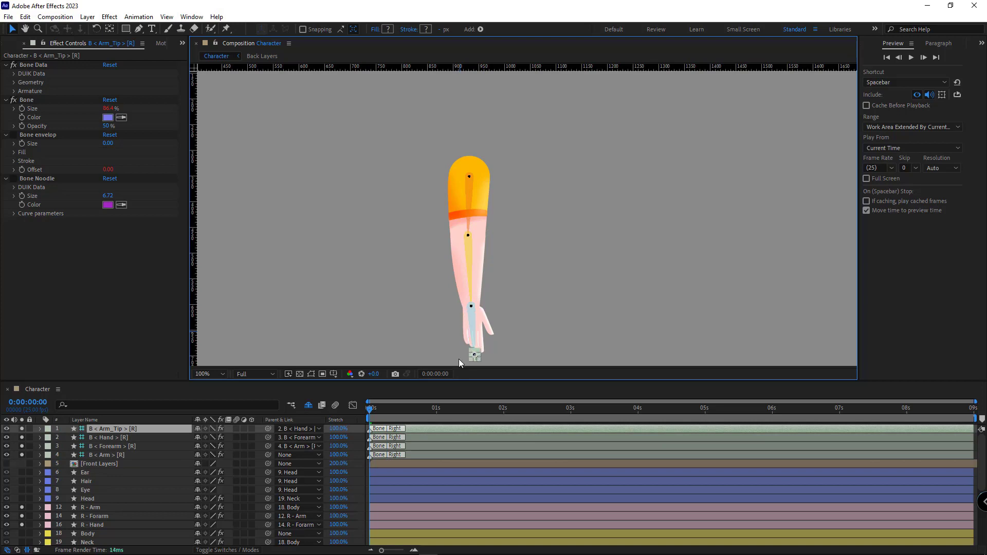
left_click(458, 359)
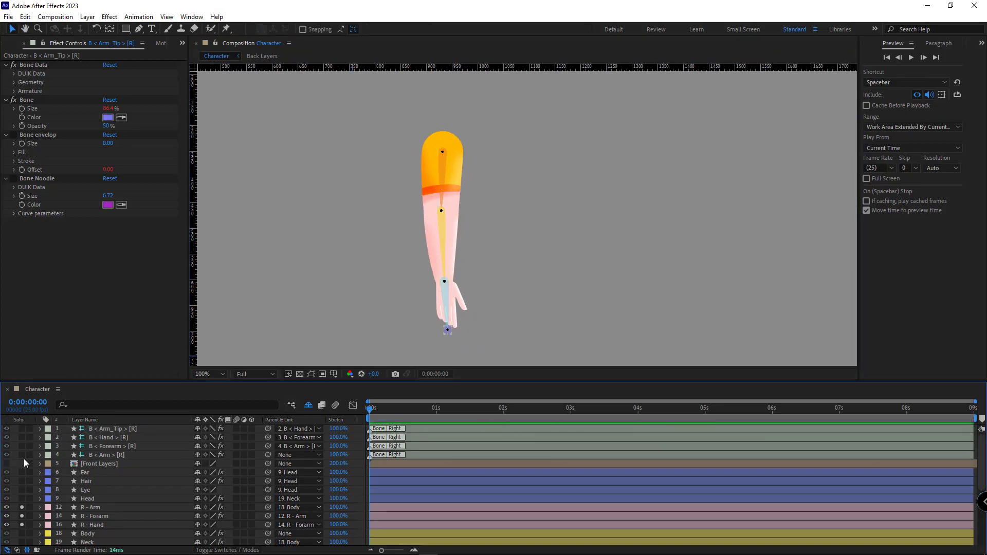
left_click_drag(22, 507, 21, 525)
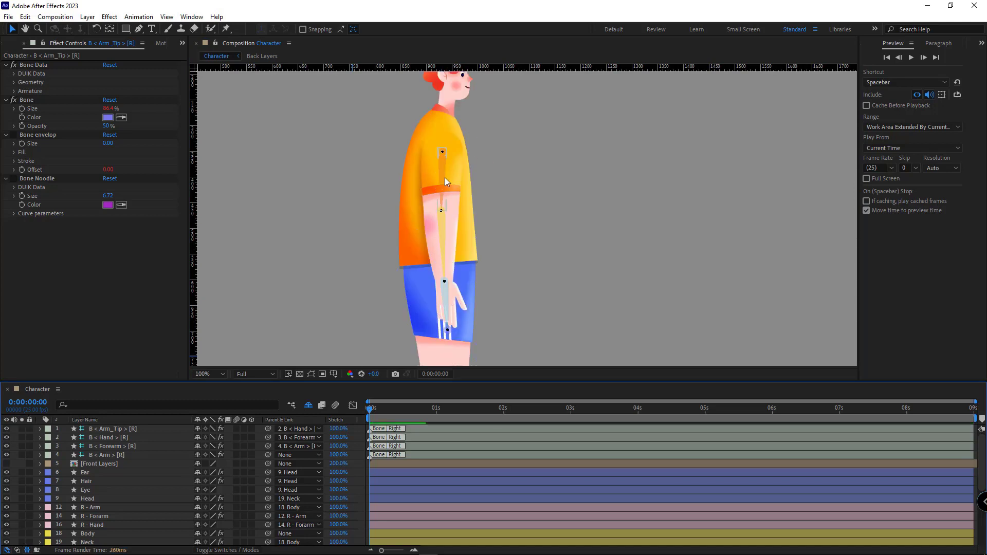
scroll(154, 468, "down", 3)
left_click(95, 481)
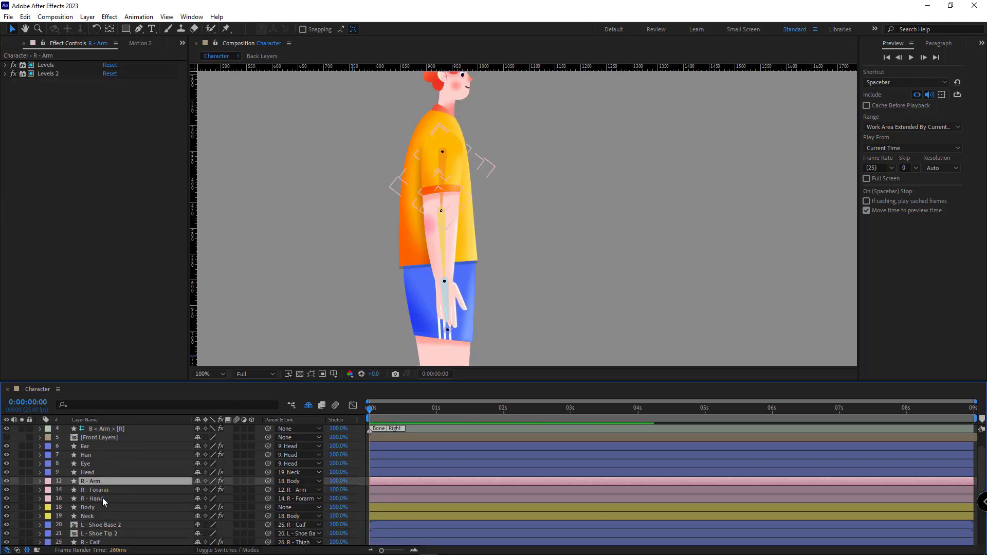
left_click(103, 497, "shift")
left_click(21, 498)
scroll(145, 450, "down", 3)
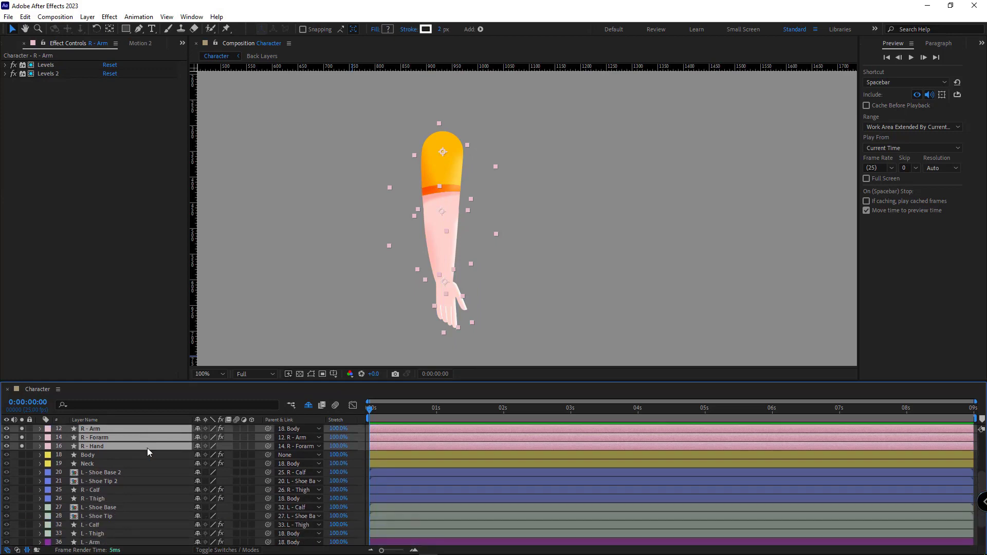
scroll(119, 520, "down", 2)
left_click(102, 522)
left_click(52, 507, "shift")
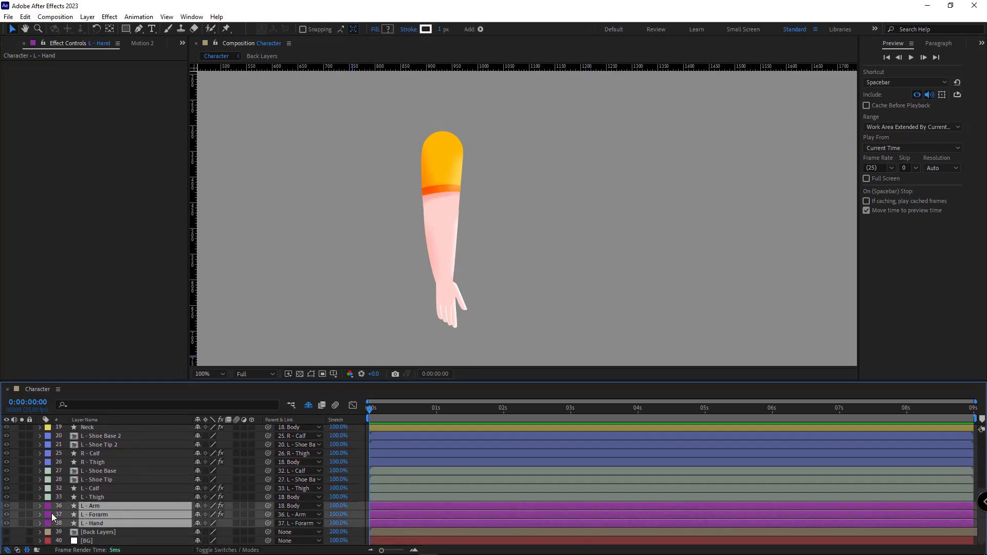
left_click(22, 522)
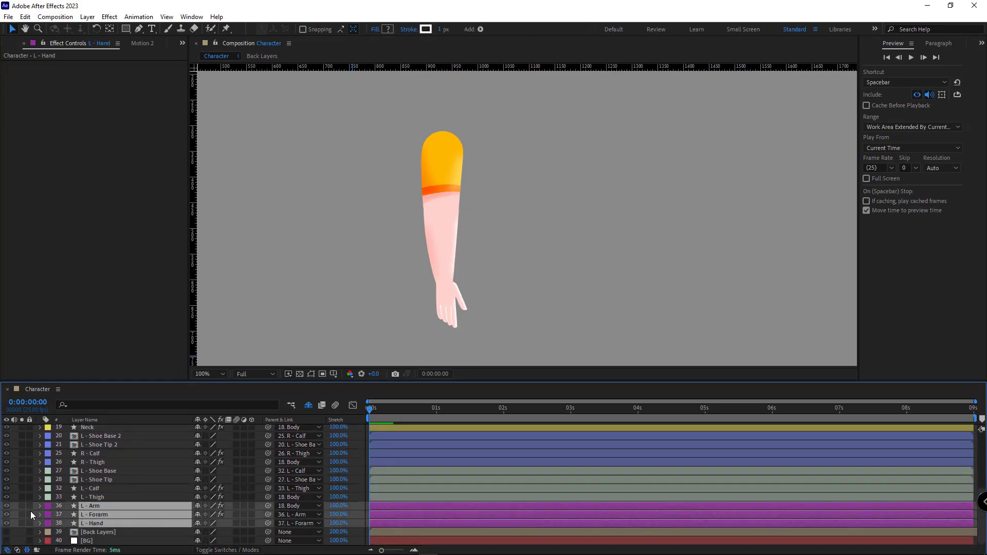
Step: Turn off solo for the R - Arm, R - Forarm and R - Hand layers to bring back the whole character
scroll(31, 509, "up", 4)
left_click_drag(22, 496, 22, 514)
scroll(58, 480, "up", 1)
Step: Duplicate the four right arm bones, Arm through Arm_Tip, with Duik's Duplicate bones, and set the copies' label color to Blue
left_click(116, 454)
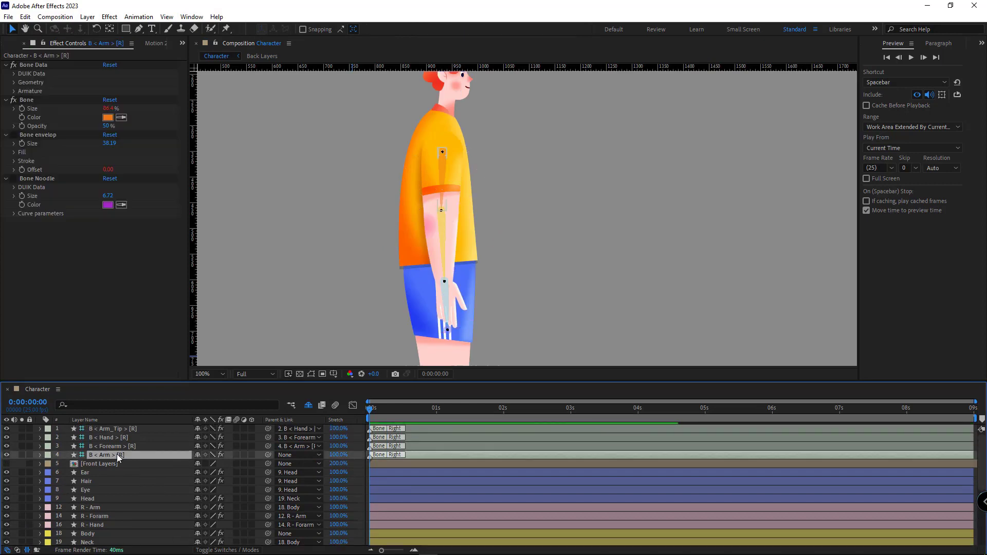
left_click(124, 429, "shift")
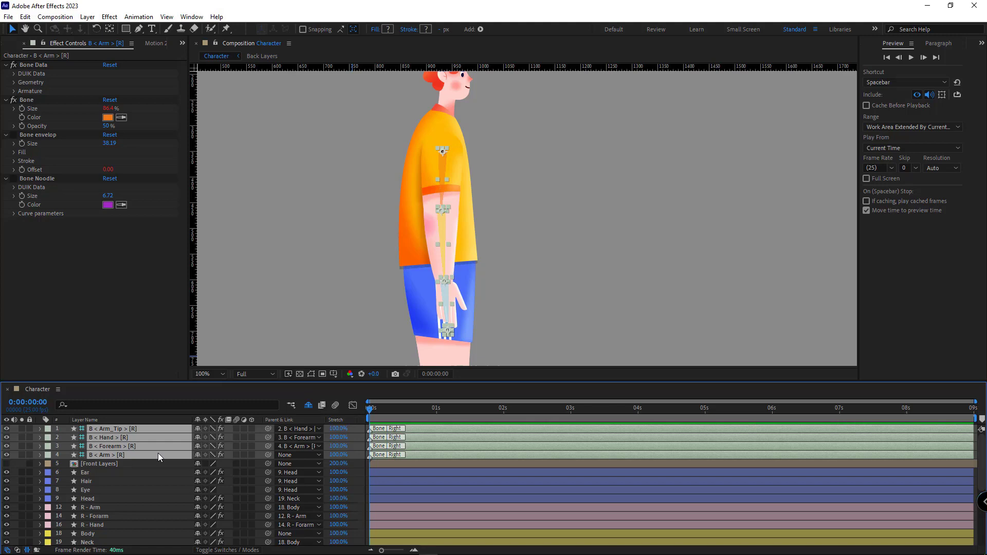
left_click(183, 42)
left_click(215, 100)
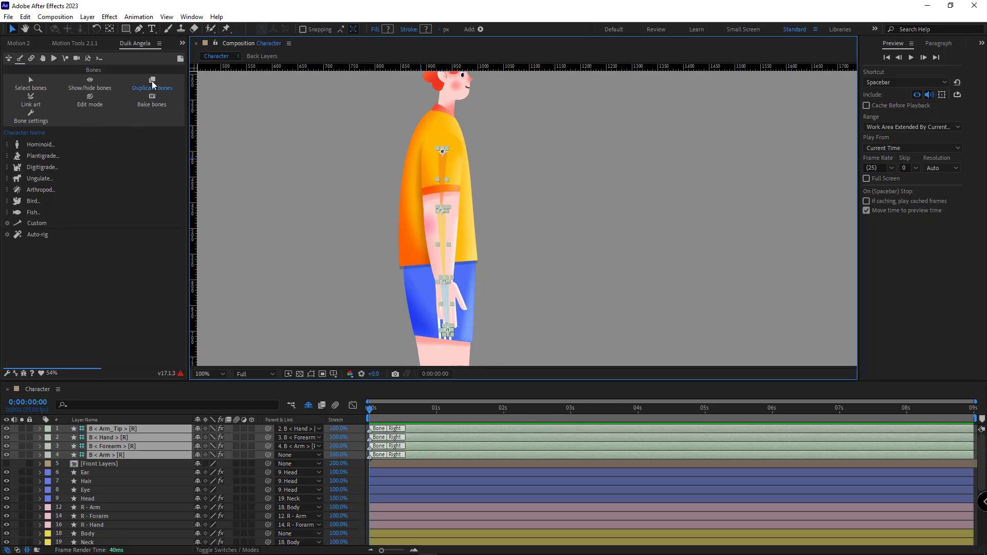
left_click(165, 90)
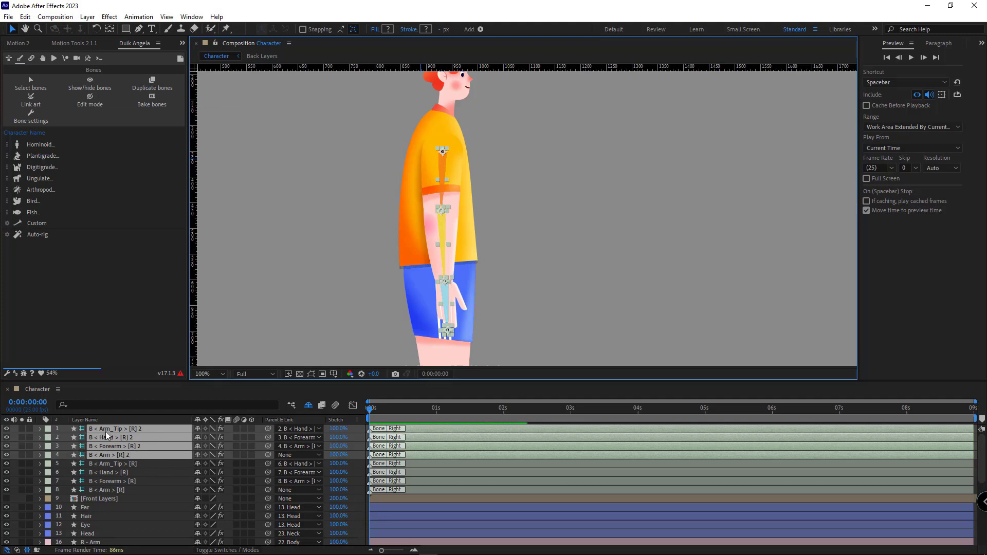
left_click(48, 455)
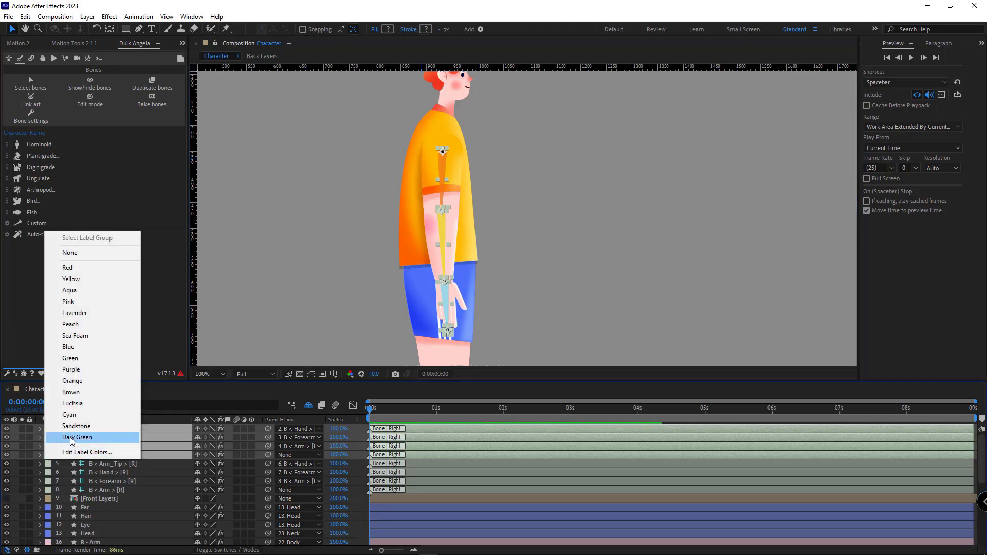
left_click(75, 351)
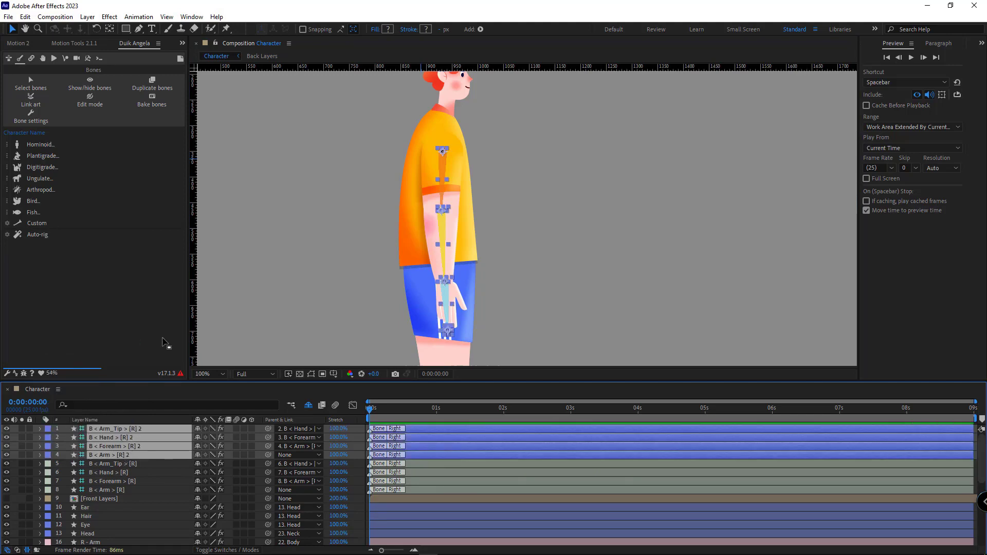
Step: Batch rename the duplicated arm bones with Duik, removing the last 5 digits and adding the suffix [L], and deselect them
left_click(88, 58)
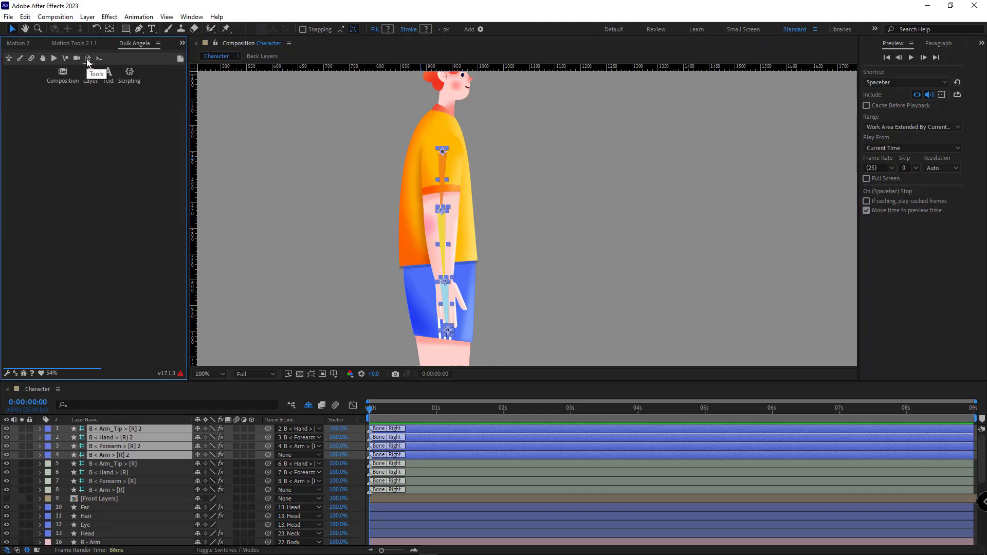
left_click(108, 78)
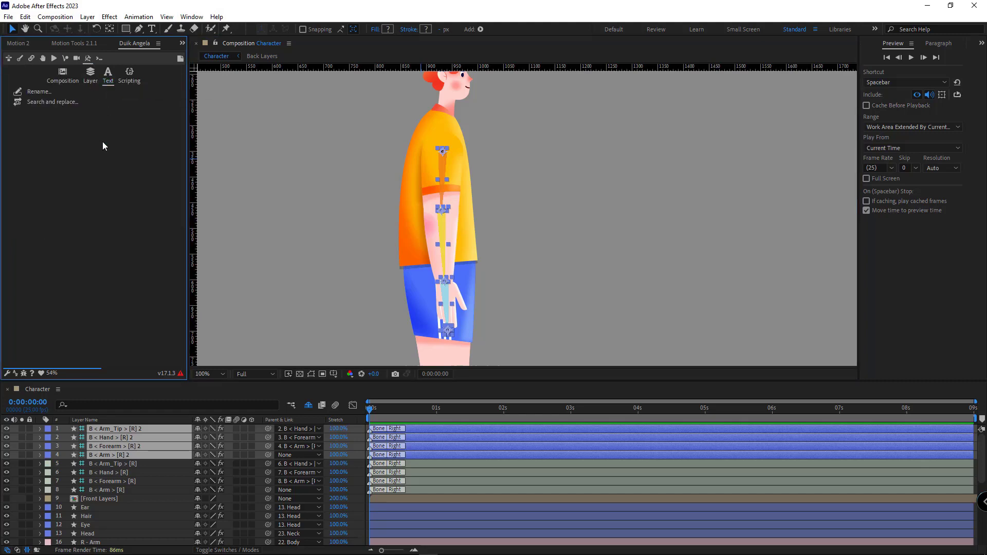
left_click(27, 91)
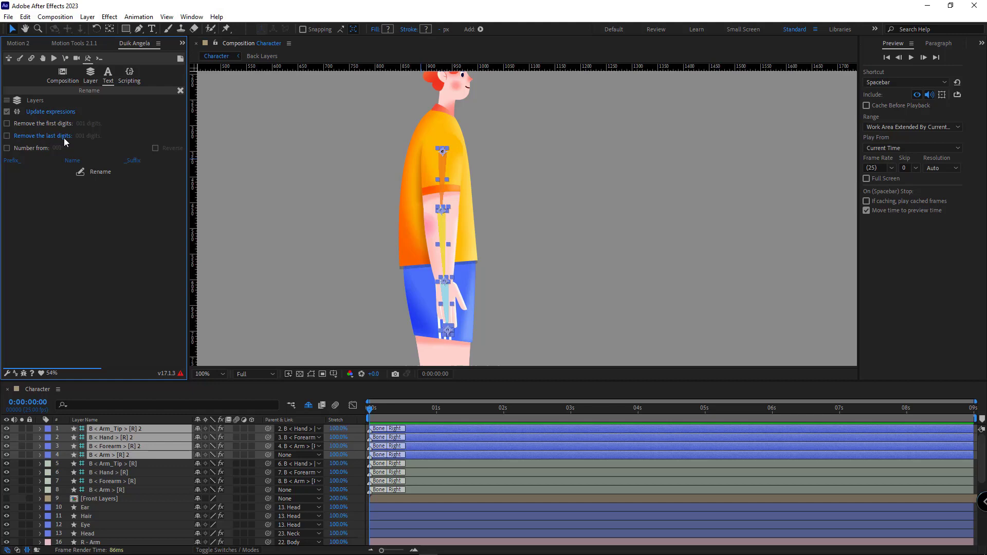
left_click(8, 137)
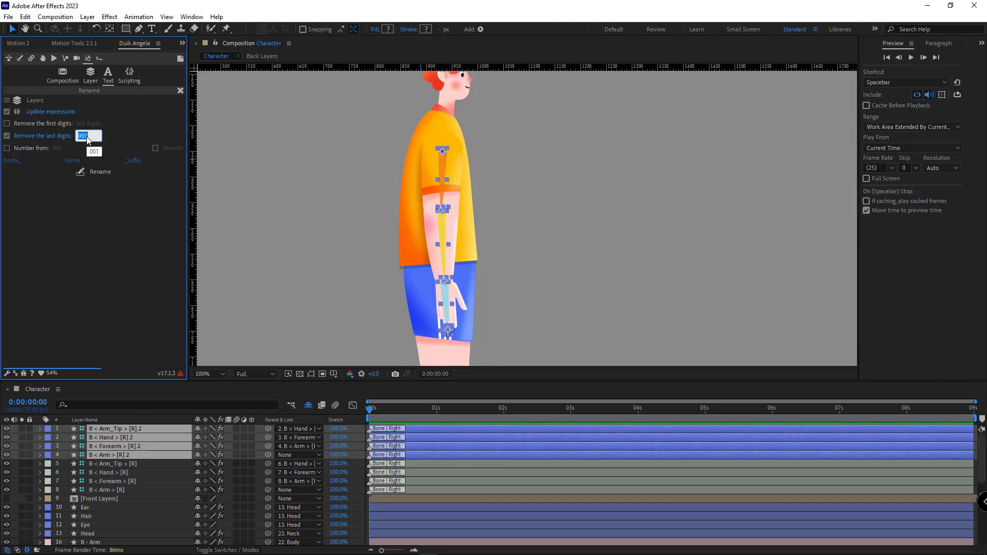
type("5")
key("Return")
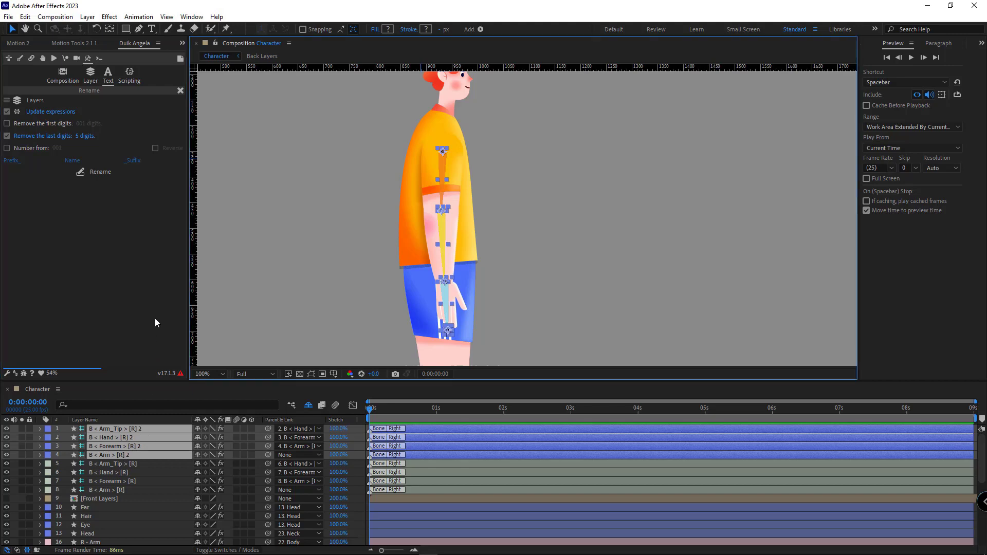
left_click(138, 165)
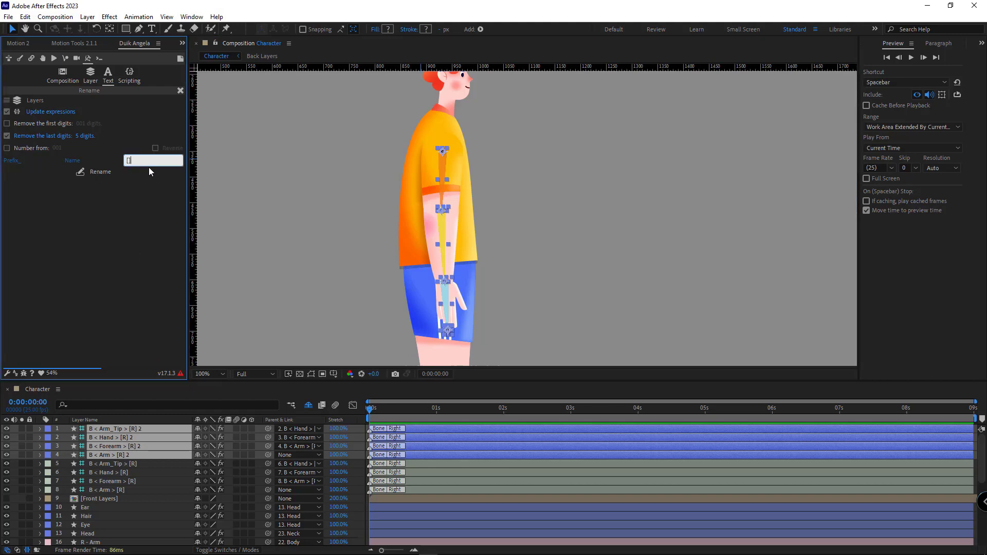
left_click(100, 174)
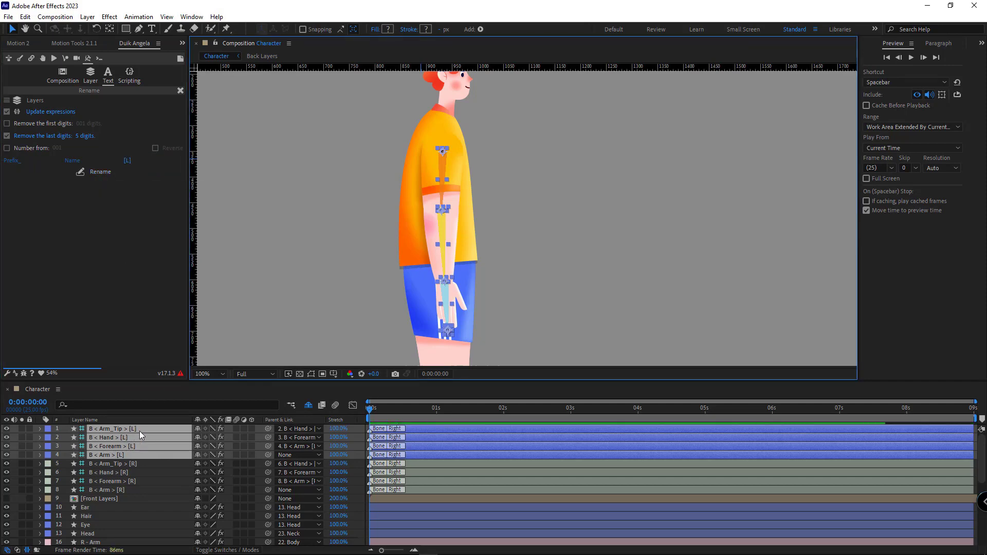
left_click(127, 161)
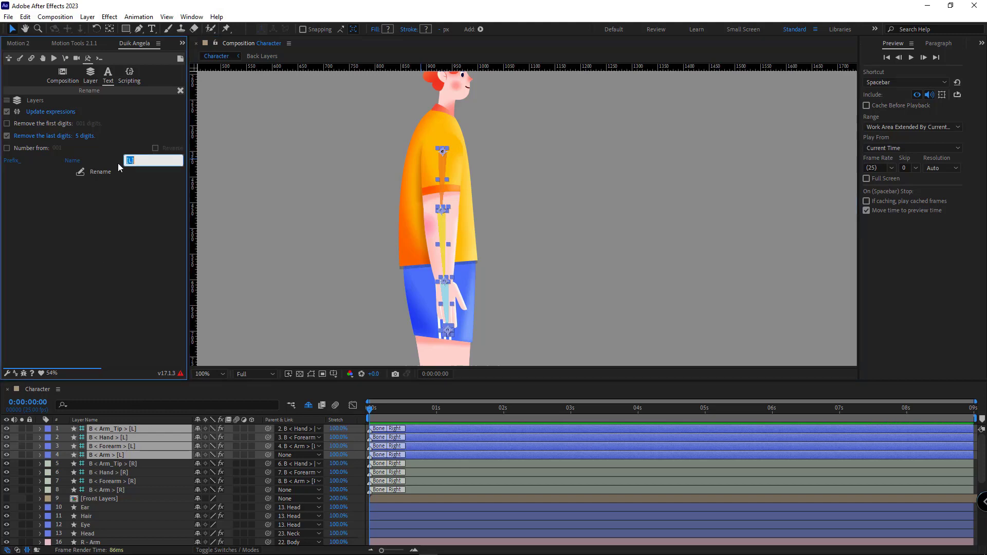
left_click(362, 255)
Step: Solo the L - Shoe Base 2, L - Shoe Tip 2, R - Calf and R - Thigh layers and deselect them
scroll(362, 255, "down", 2)
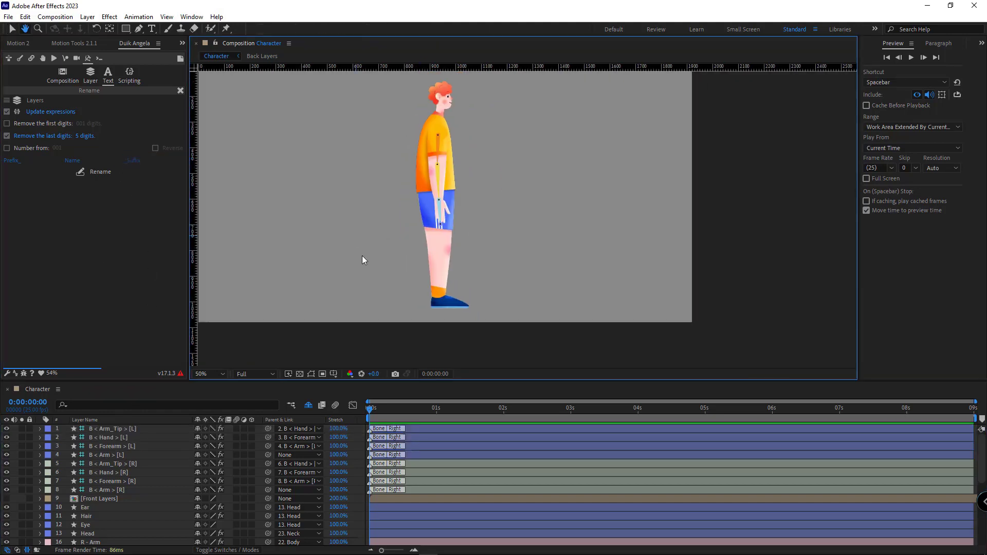
scroll(427, 257, "up", 2)
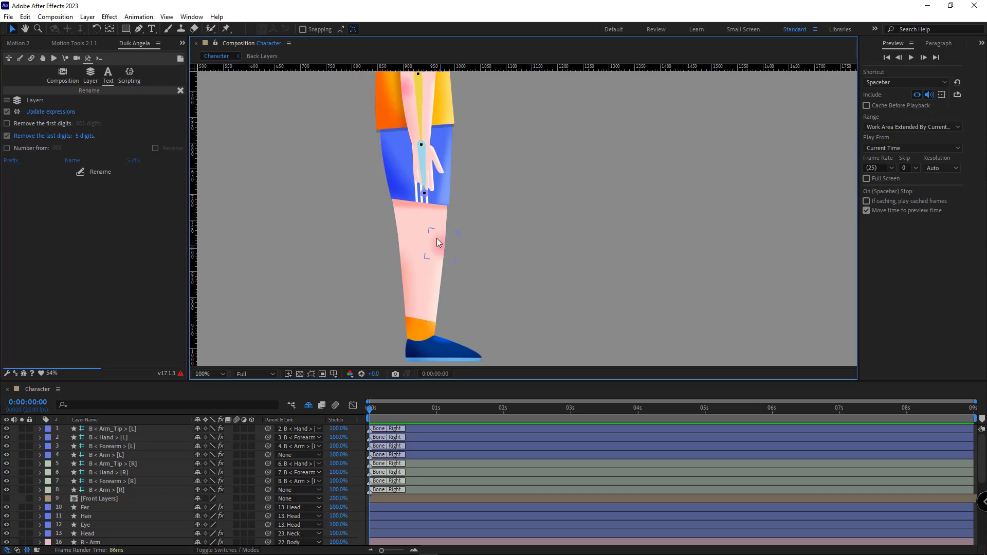
scroll(133, 480, "down", 3)
scroll(131, 479, "down", 4)
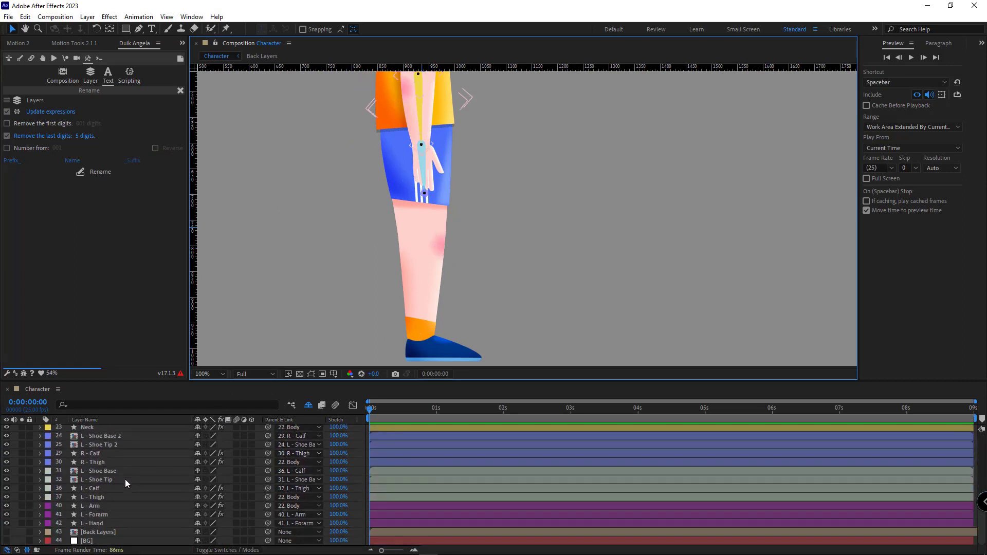
left_click(405, 257)
scroll(151, 509, "up", 1)
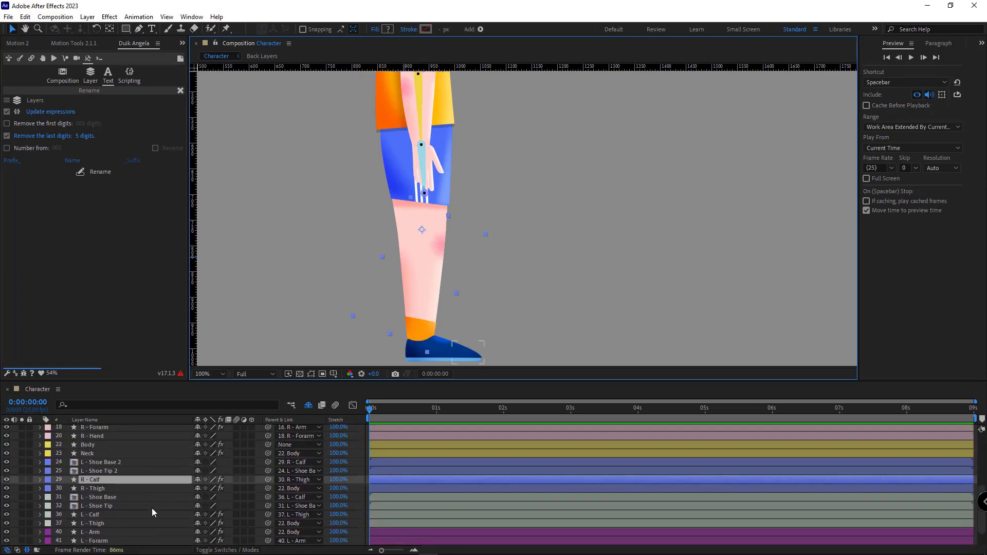
left_click_drag(110, 463, 82, 489)
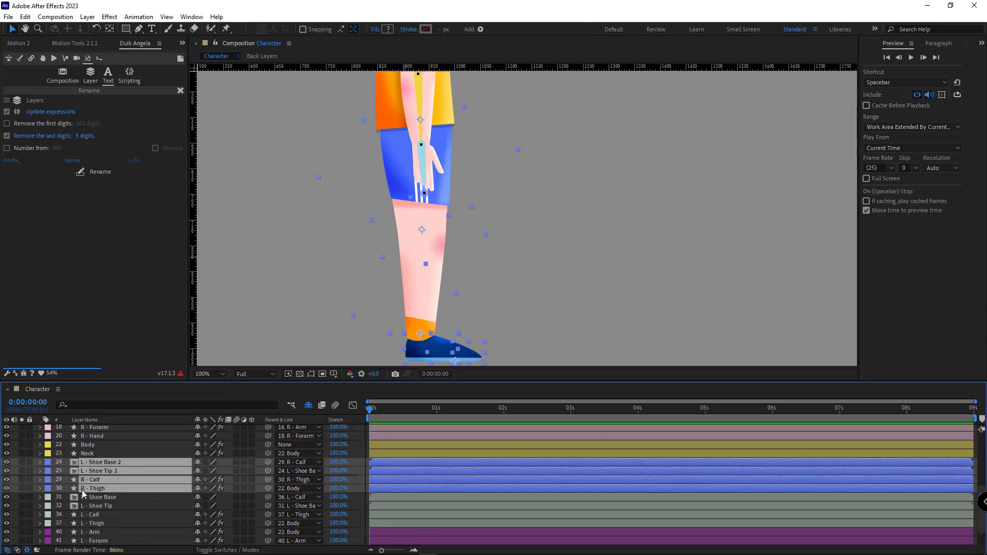
left_click(22, 488)
key("ctrl+shift+a")
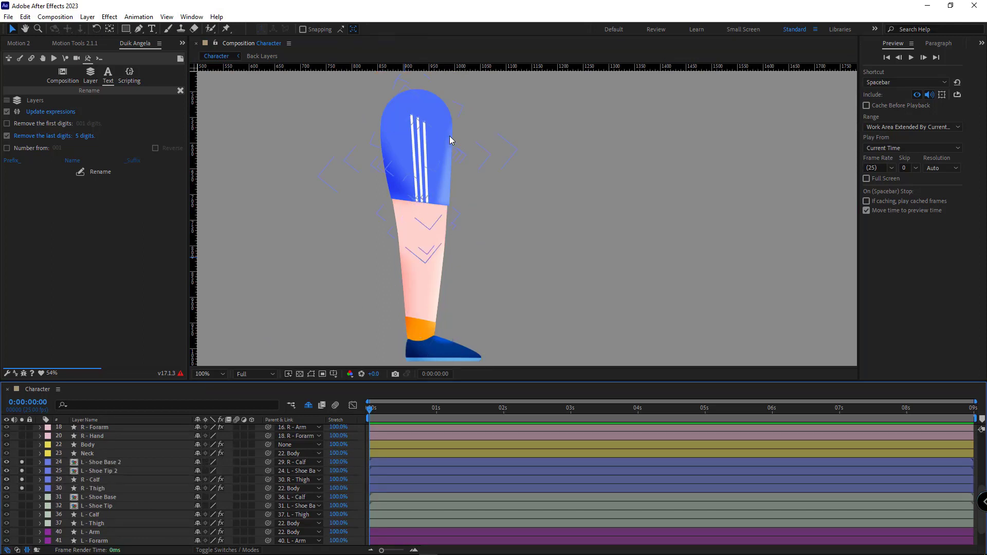
Step: Select R - Thigh, R - Calf, L - Shoe Base 2 and L - Shoe Tip 2 in that order and create a right-side leg armature including toes
left_click(433, 125)
left_click(427, 286, "shift")
left_click(412, 358, "shift")
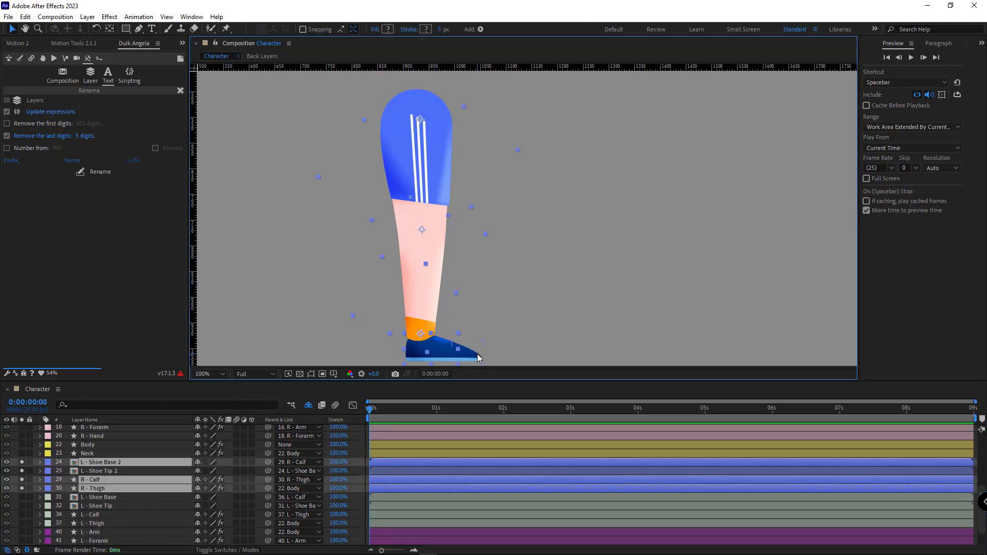
left_click(478, 357, "shift")
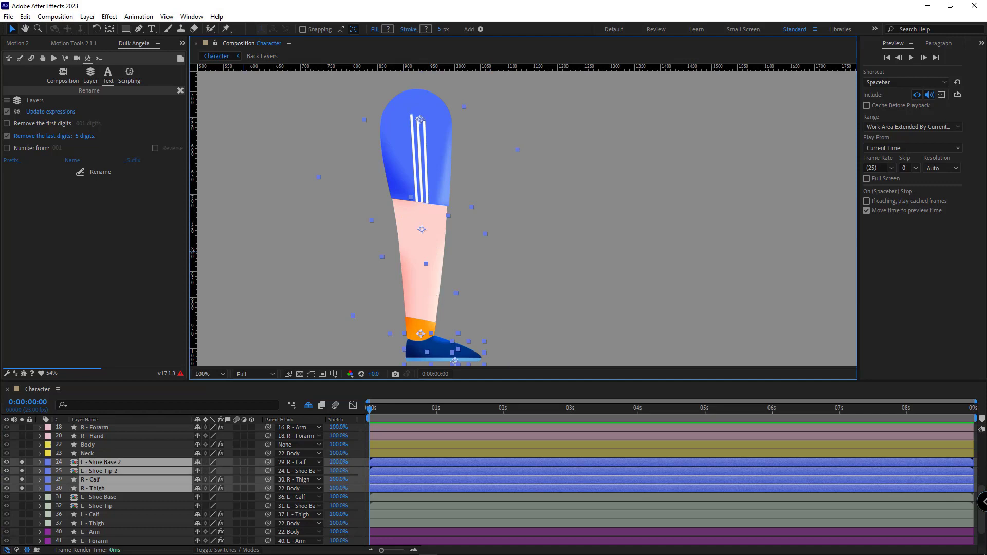
left_click(20, 58)
left_click(36, 145)
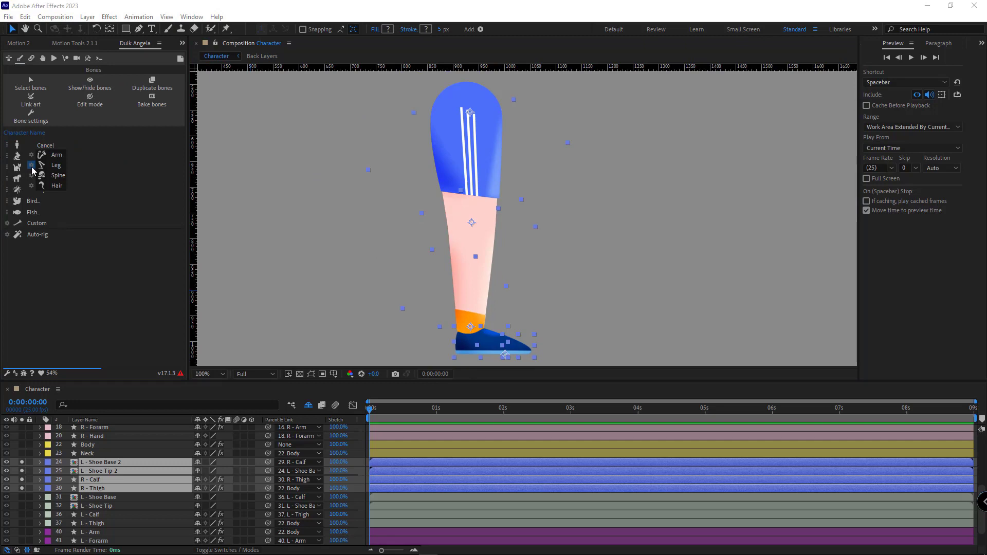
left_click(56, 165)
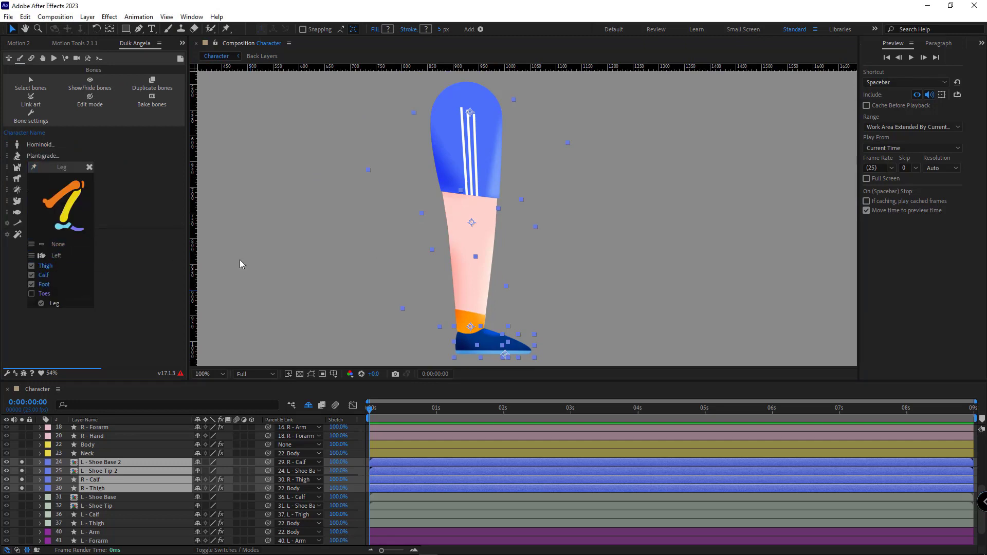
left_click(61, 255)
left_click(79, 263)
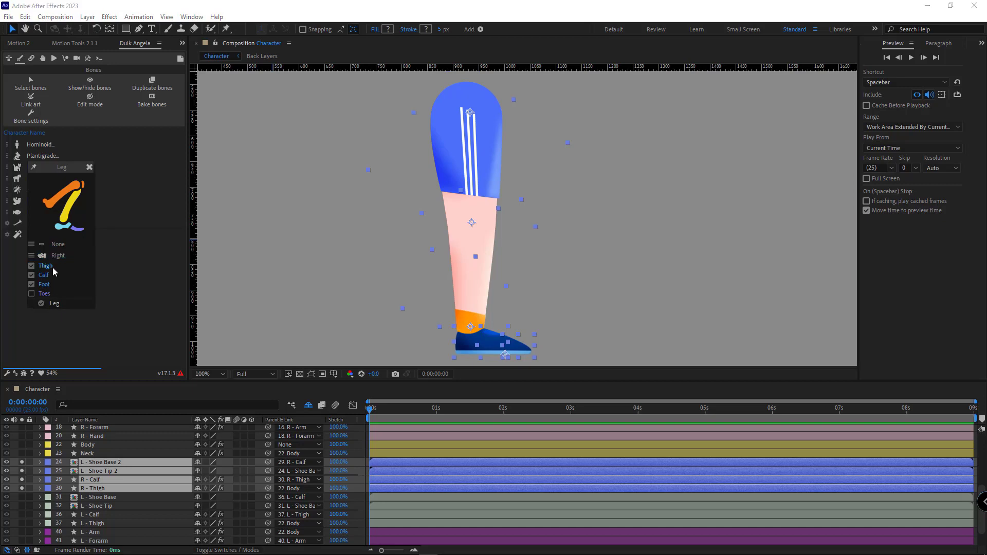
left_click(53, 303)
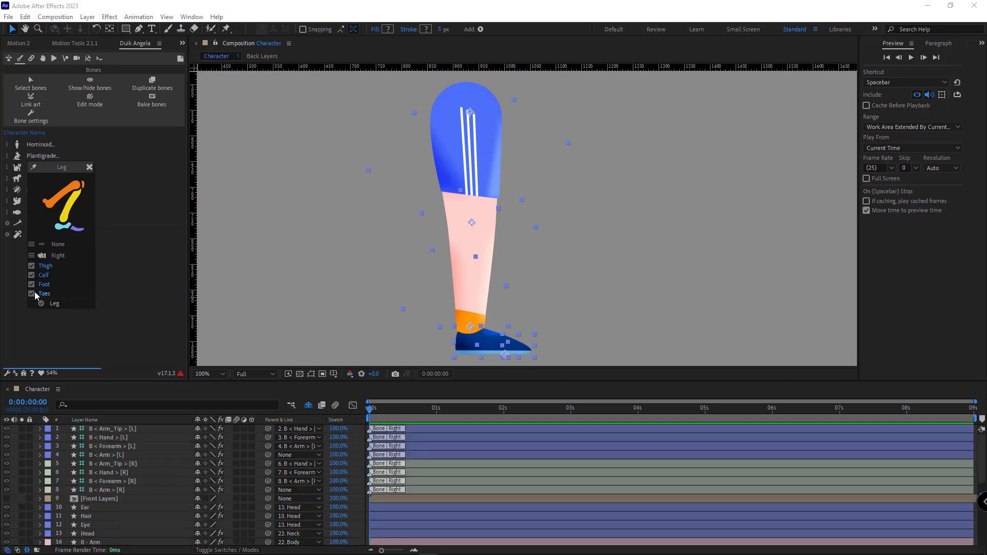
left_click(55, 304)
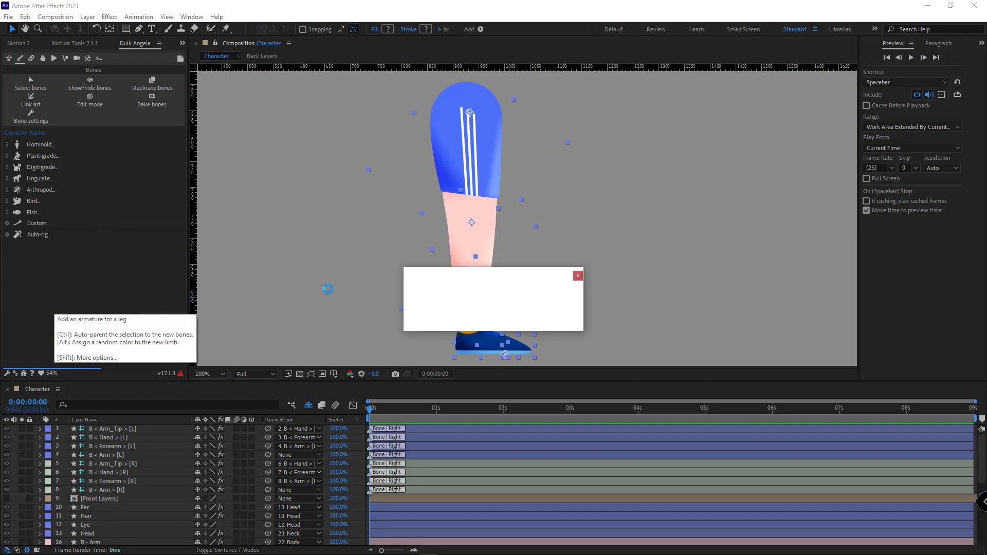
Step: Move the new leg's Leg_Tip bone to the front end of the shoe sole and its Heel bone to the back end
scroll(498, 258, "up", 1)
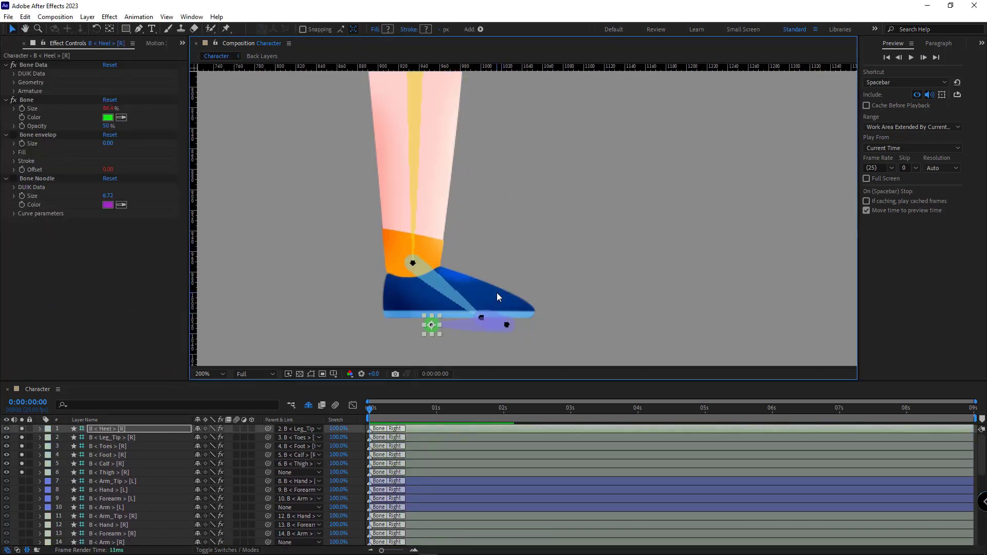
left_click_drag(512, 326, 373, 319)
left_click(466, 318)
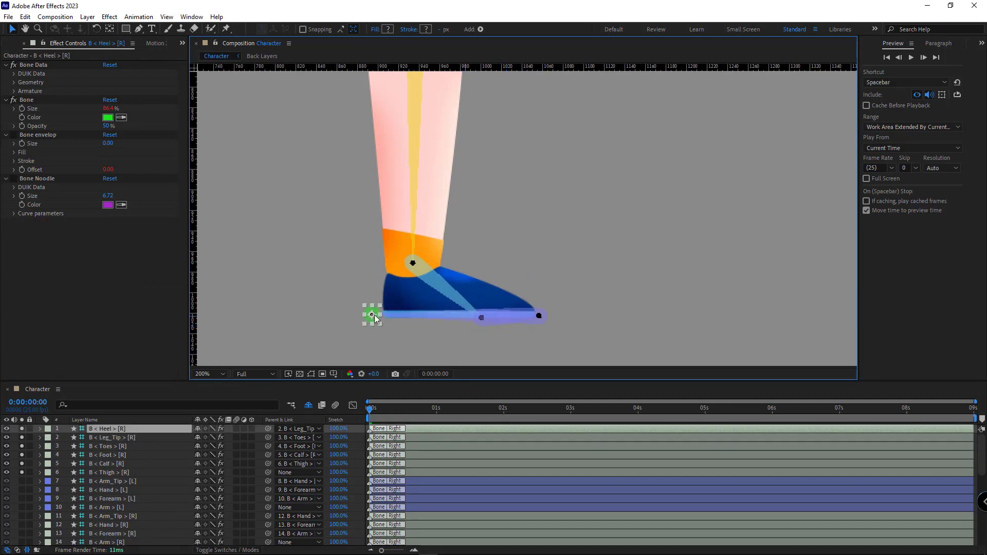
scroll(423, 193, "down", 1)
key("h")
left_click_drag(423, 193, 418, 262)
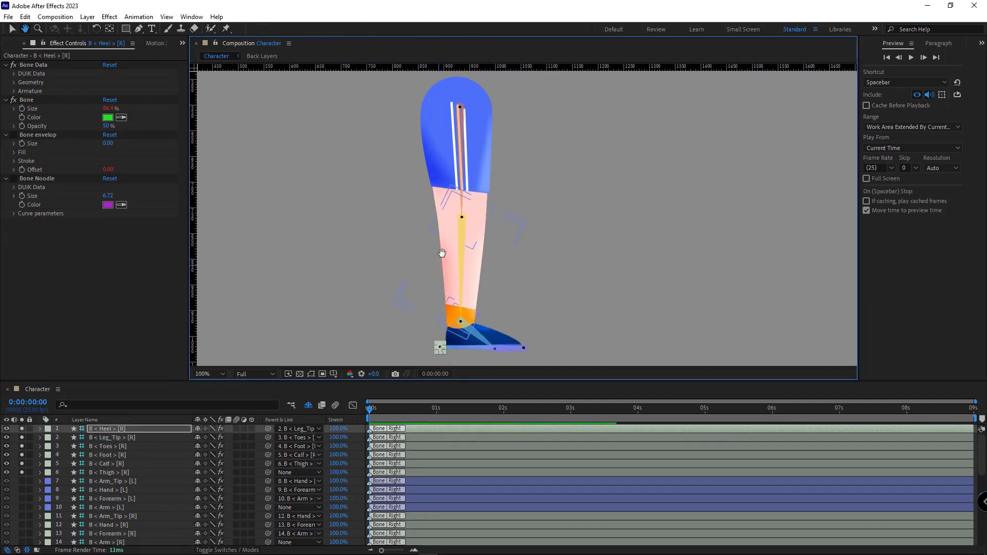
Step: Assign the Green label color to the six right leg bones, from Heel to Thigh, and deselect them
key("v")
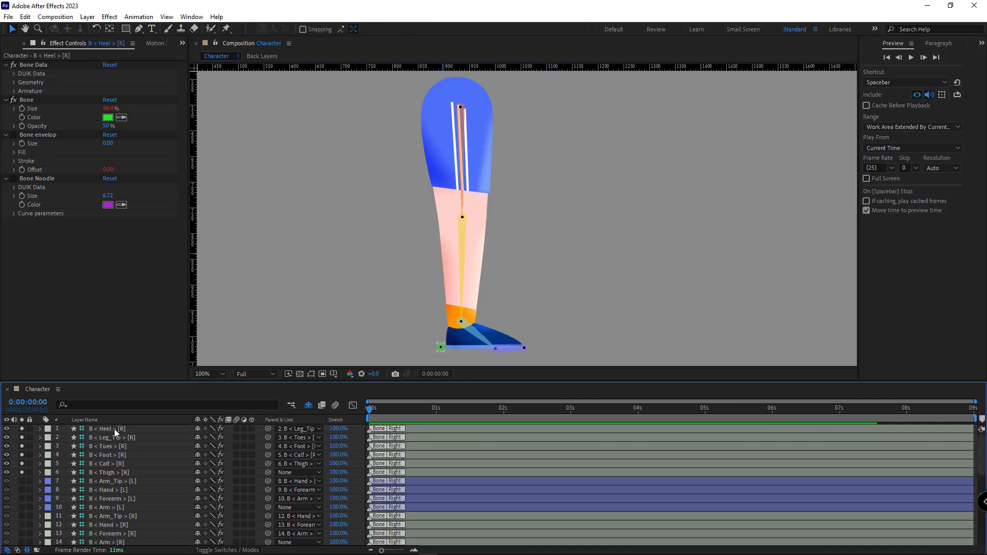
left_click(114, 429)
left_click(94, 471, "shift")
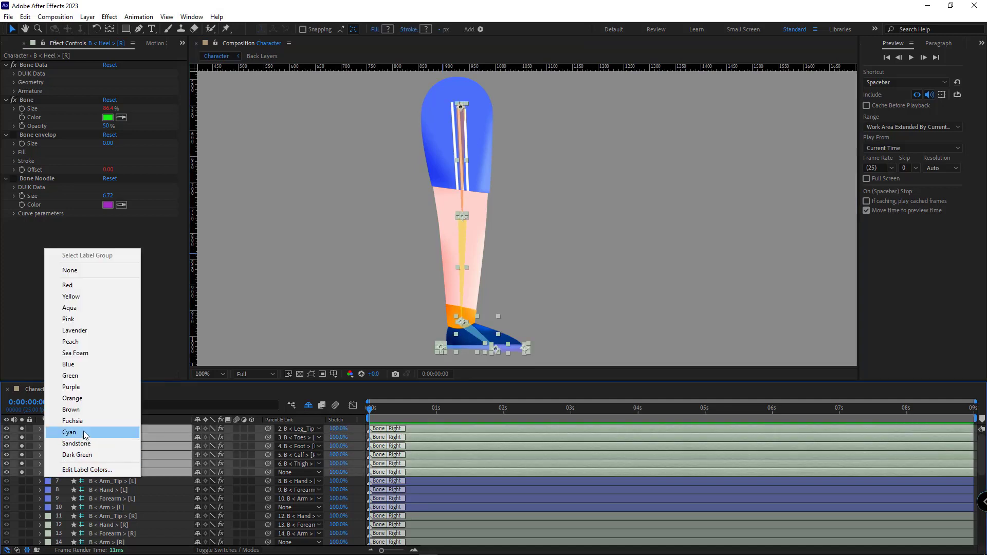
left_click(80, 376)
key("ctrl+shift+a")
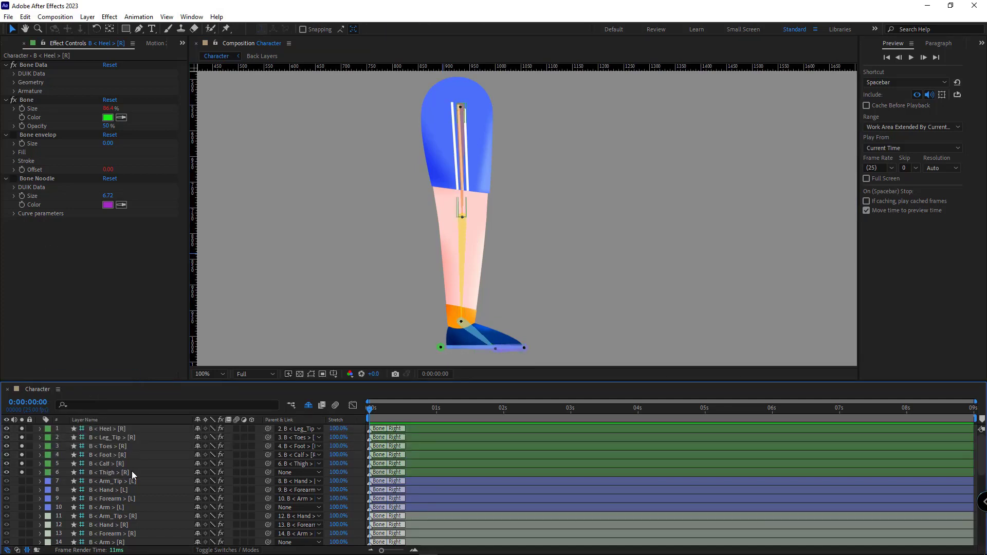
Step: Solo only the L - Thigh, L - Calf, L - Shoe Tip and L - Shoe Base layers and deselect them
scroll(103, 462, "down", 10)
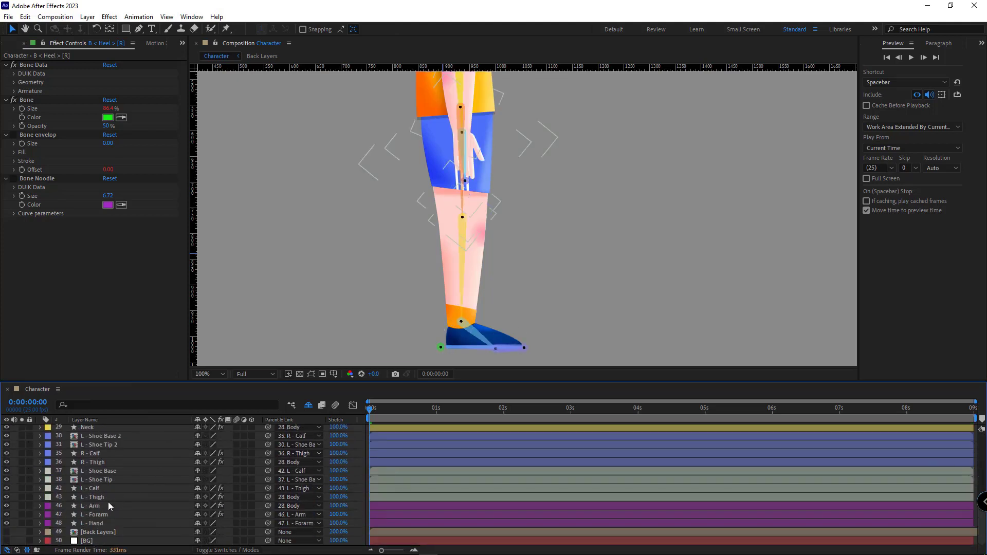
left_click(105, 522)
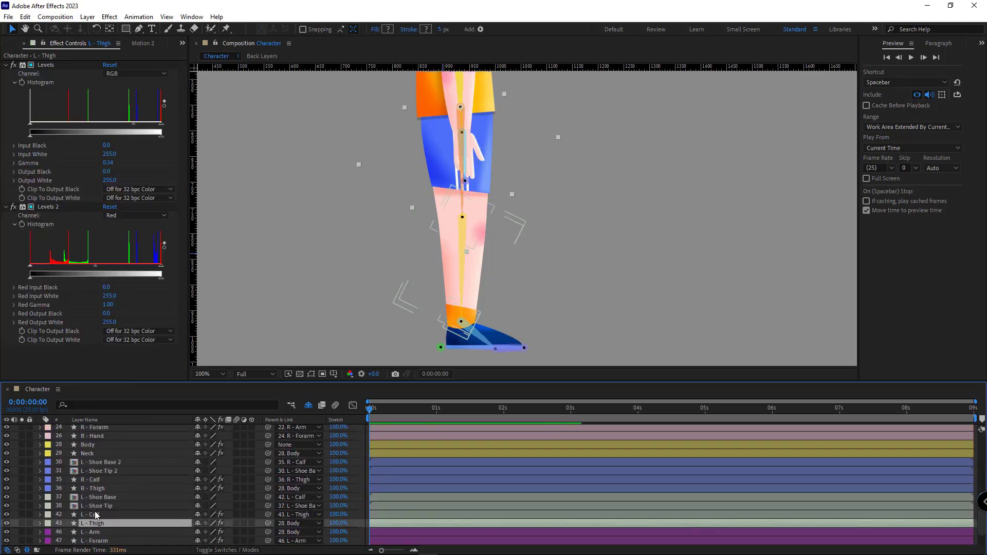
left_click(100, 514, "ctrl")
left_click(100, 505, "ctrl")
left_click(98, 497, "ctrl")
scroll(105, 504, "down", 1)
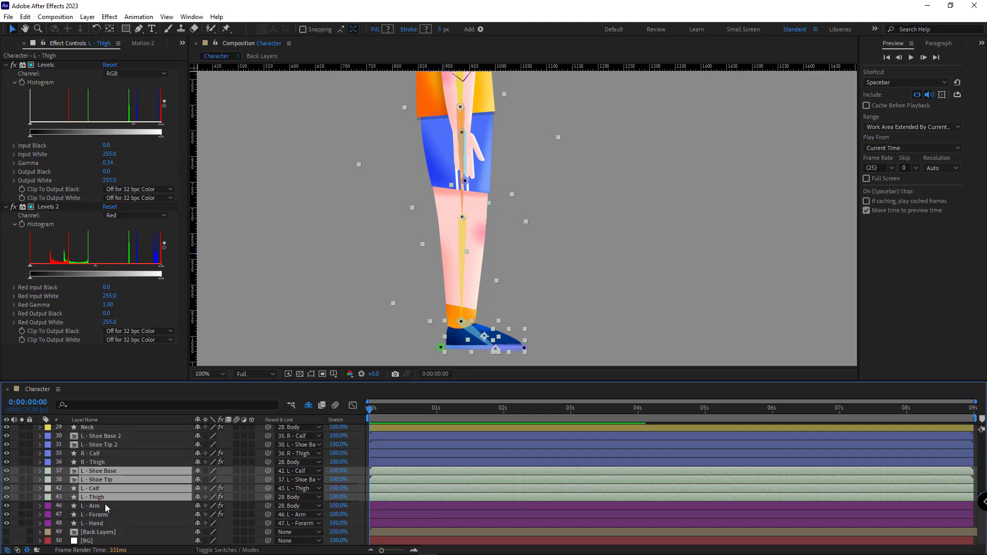
left_click(345, 251)
scroll(115, 464, "up", 10)
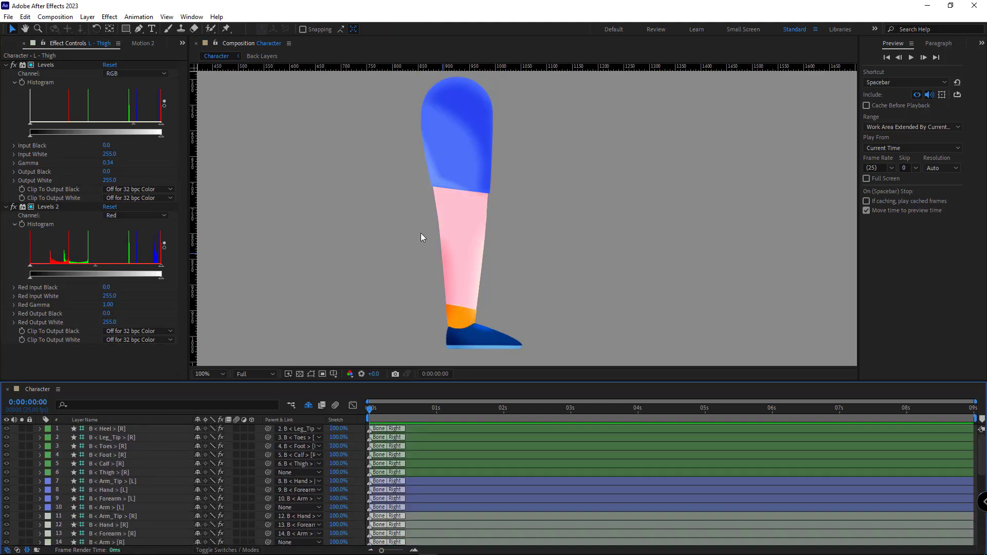
Step: Select L - Thigh, L - Calf, L - Shoe Base and L - Shoe Tip in that order and create a left-side leg armature including toes
left_click(464, 120)
left_click(501, 278, "shift")
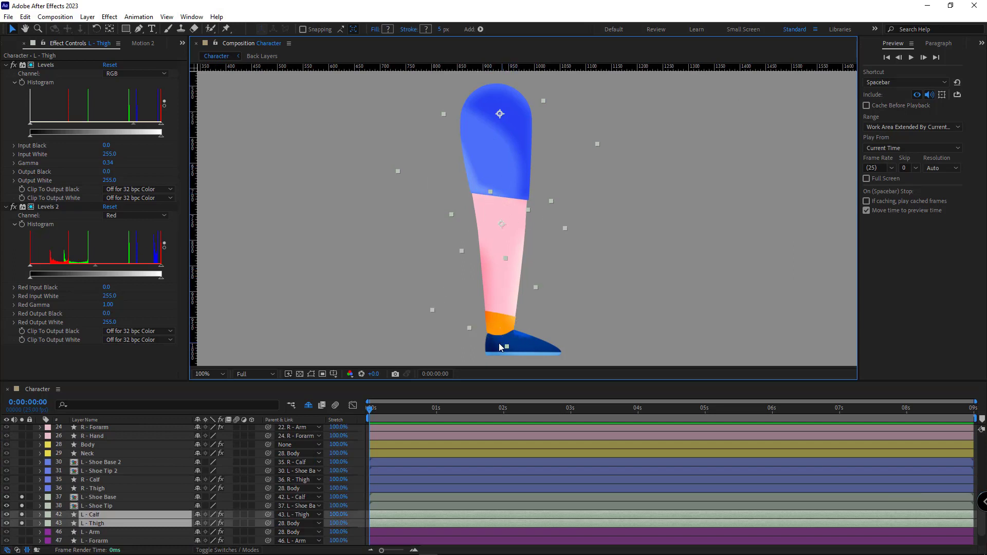
left_click(490, 347, "shift")
left_click(554, 353, "shift")
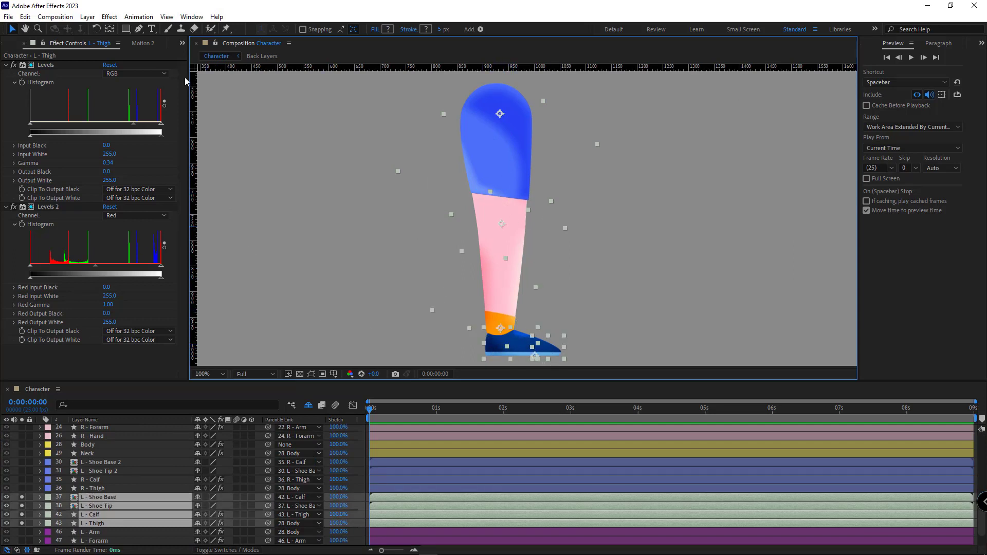
left_click(183, 41)
left_click(222, 102)
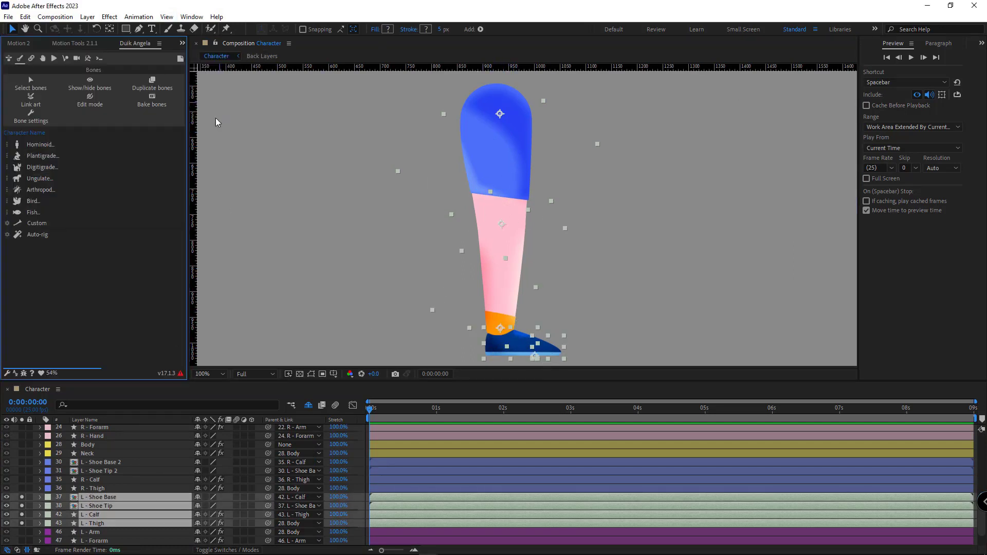
left_click(33, 145)
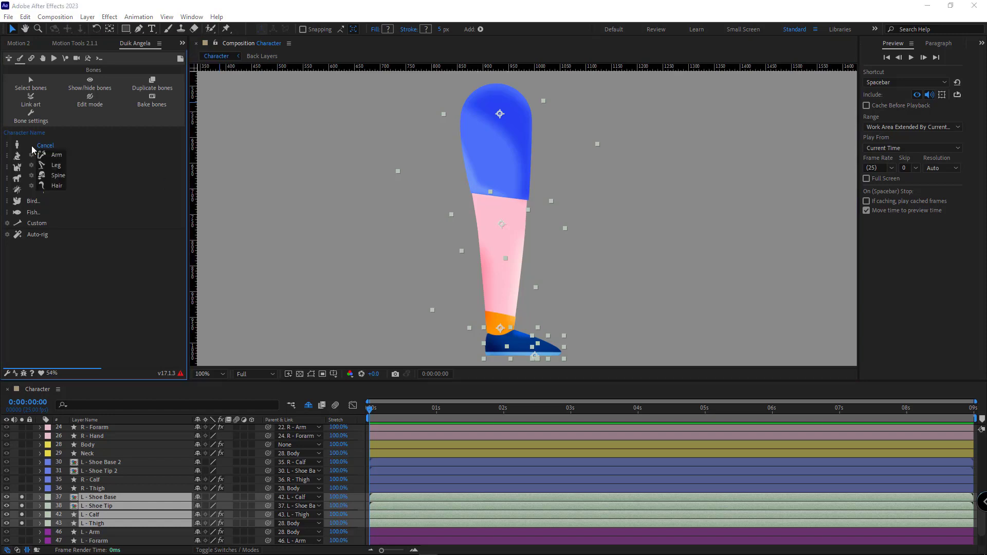
left_click(32, 166)
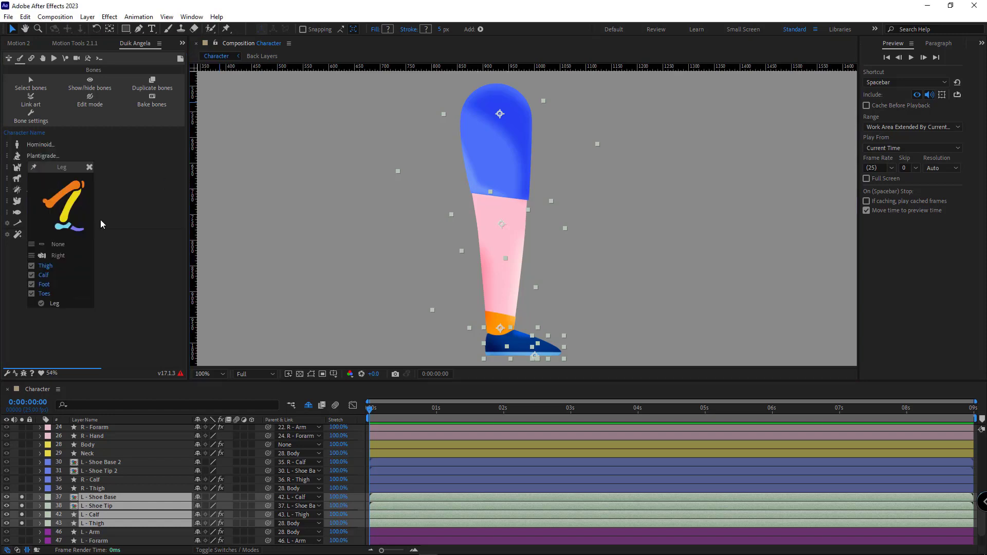
left_click(54, 259)
left_click(55, 259)
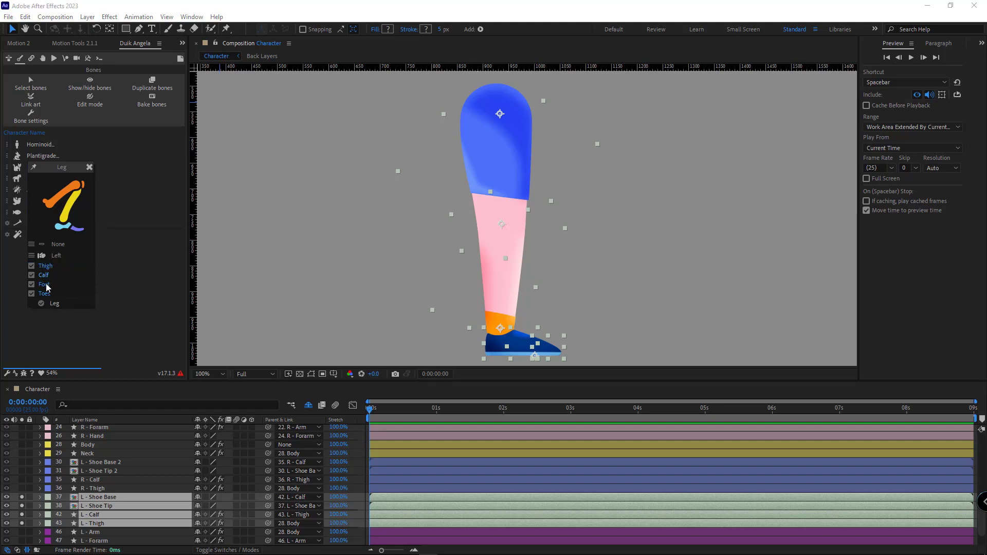
left_click(55, 303)
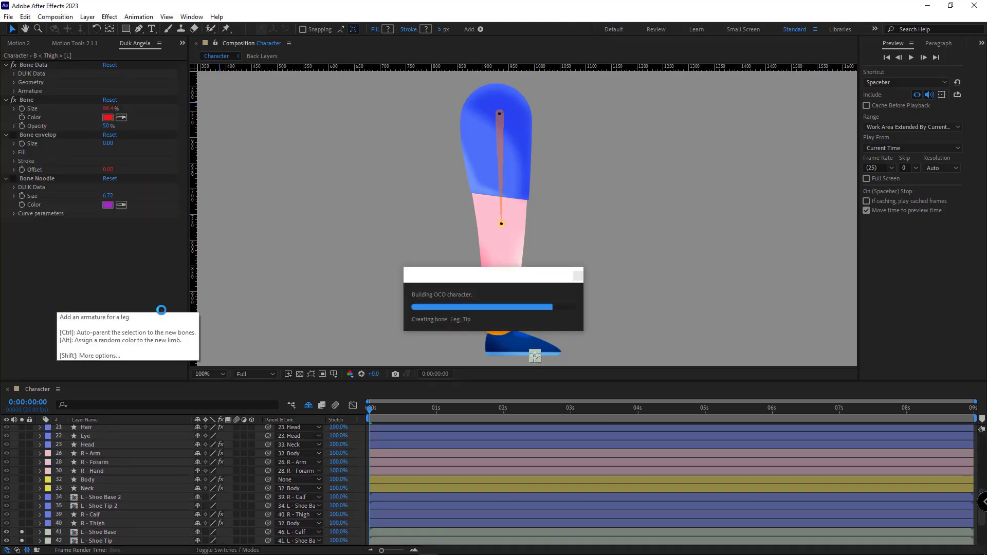
Step: Move the left leg's Leg_Tip bone to the front end of the shoe sole and its Heel bone to the back end
left_click_drag(473, 251, 465, 212)
scroll(465, 212, "up", 3)
left_click_drag(451, 308, 379, 298)
scroll(408, 264, "down", 3)
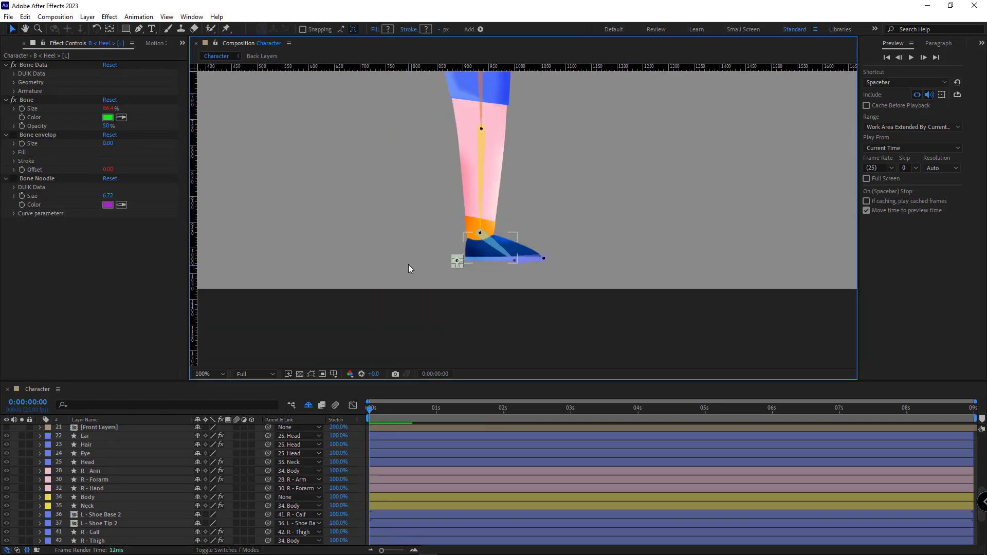
Step: Assign the Dark Green label color to the six left leg bones, from Heel to Thigh, and deselect them
scroll(144, 467, "up", 5)
left_click(109, 470, "shift")
left_click(48, 472)
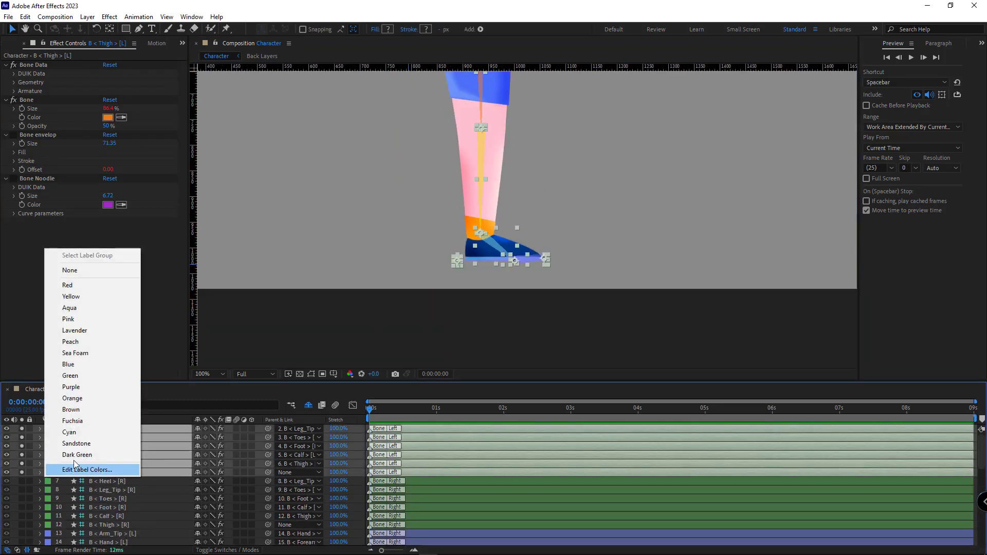
left_click(74, 469)
left_click(436, 300)
scroll(436, 299, "down", 2)
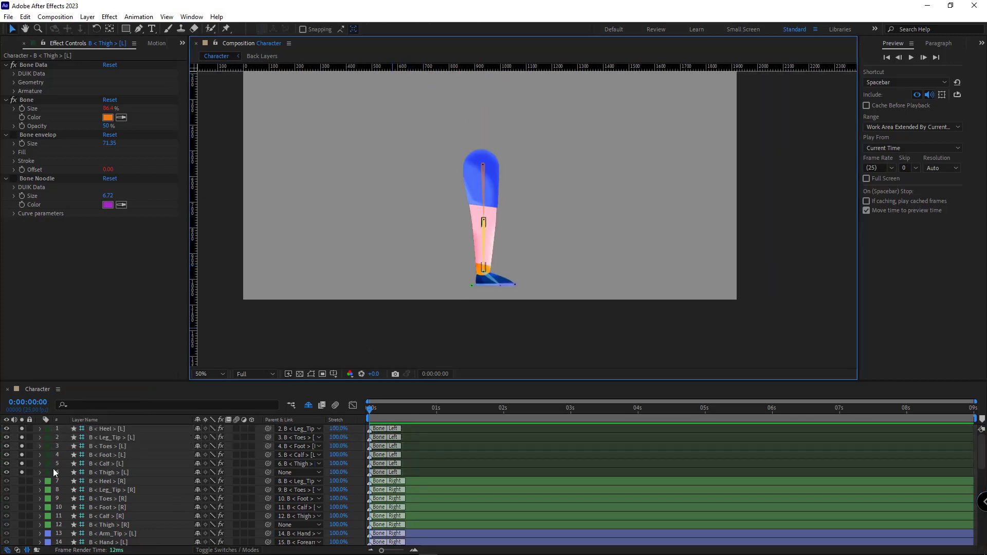
Step: Turn off solo for the left leg's bones and artwork layers
scroll(122, 467, "down", 5)
scroll(122, 467, "down", 2)
left_click(21, 489)
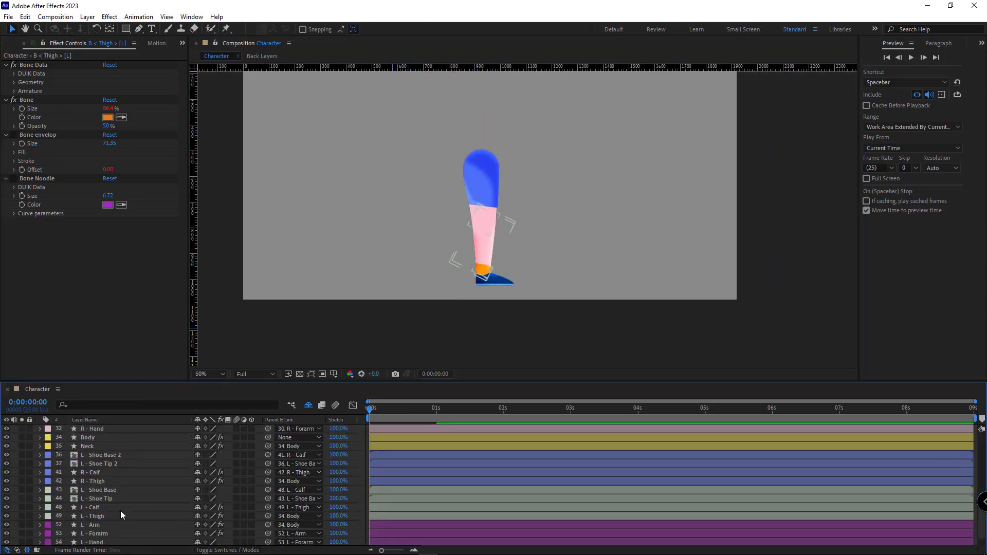
Step: Solo the Neck, Body and Head layers and deselect them
left_click(94, 446)
scroll(438, 204, "up", 2)
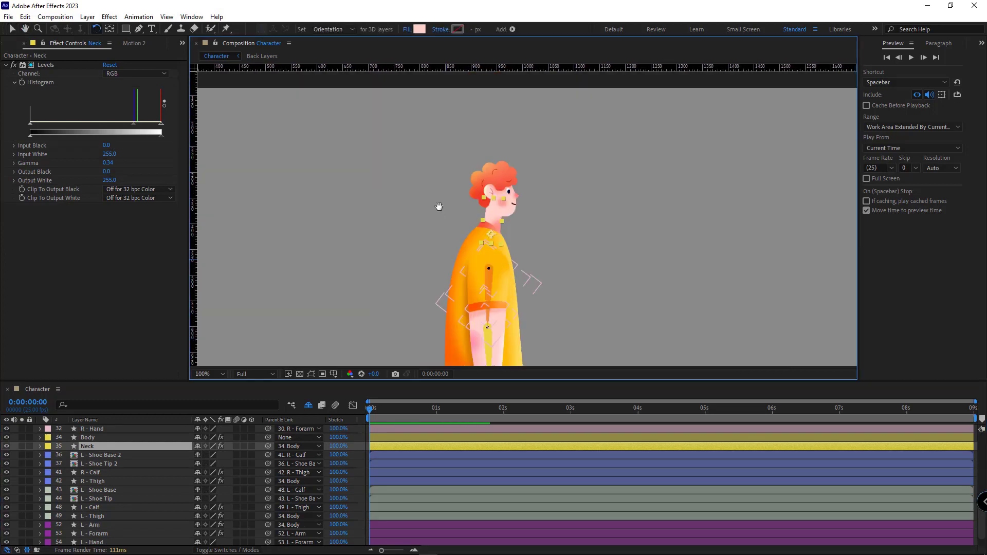
scroll(439, 205, "down", 2)
left_click(94, 446)
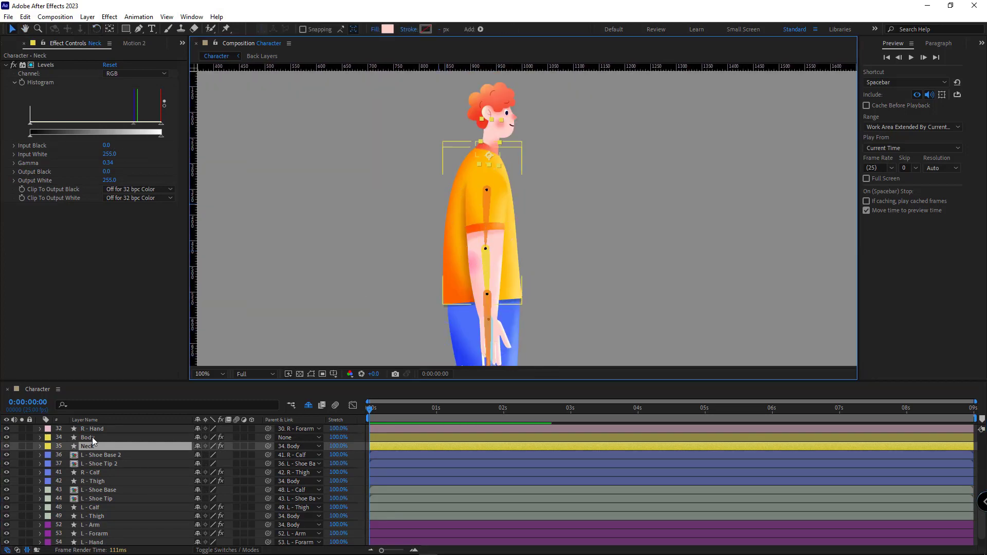
left_click(91, 437, "ctrl")
scroll(115, 520, "up", 2)
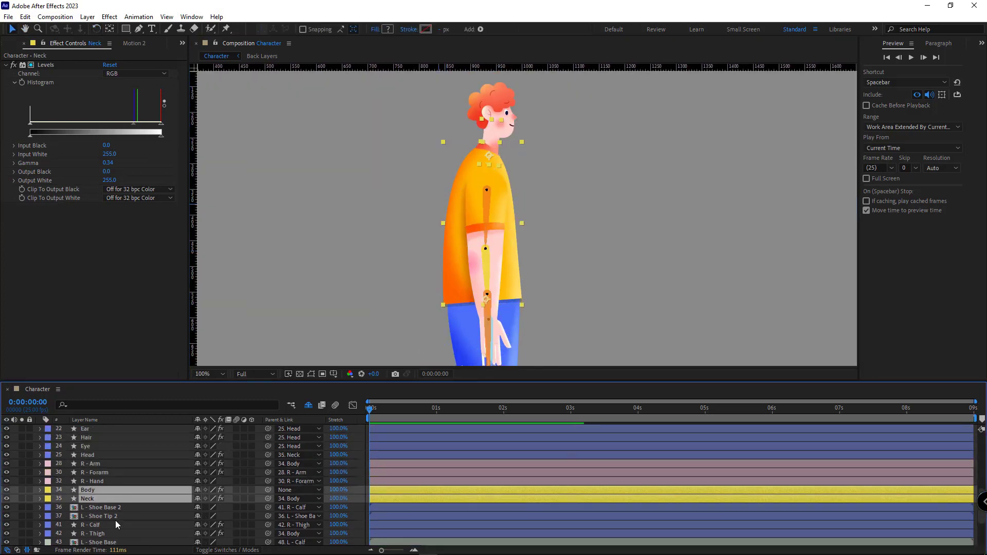
left_click(96, 456, "ctrl")
left_click(22, 454)
key("F2")
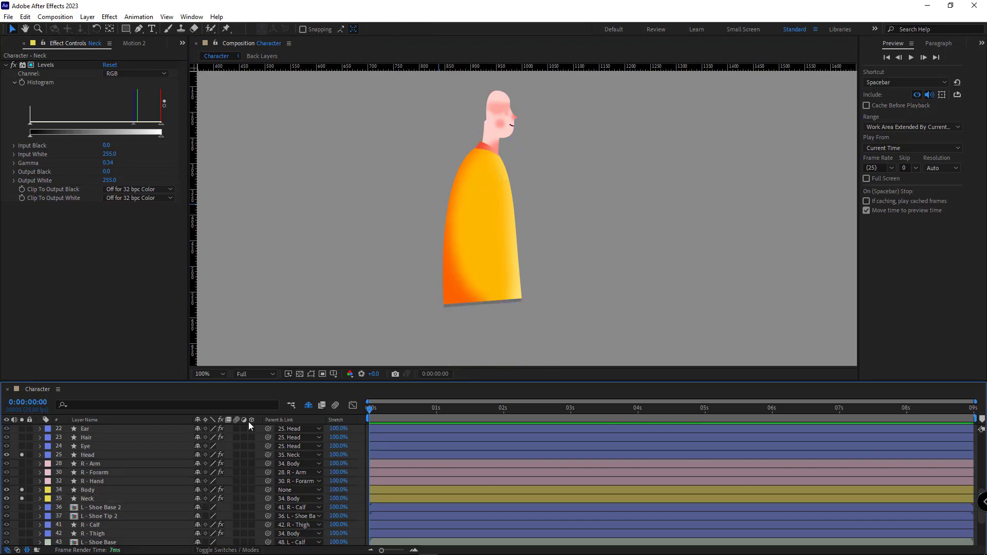
Step: Select Body, Neck and Head in that order and create a spine armature with head, hips, 1 neck layer and 0 spine layers
left_click(470, 264)
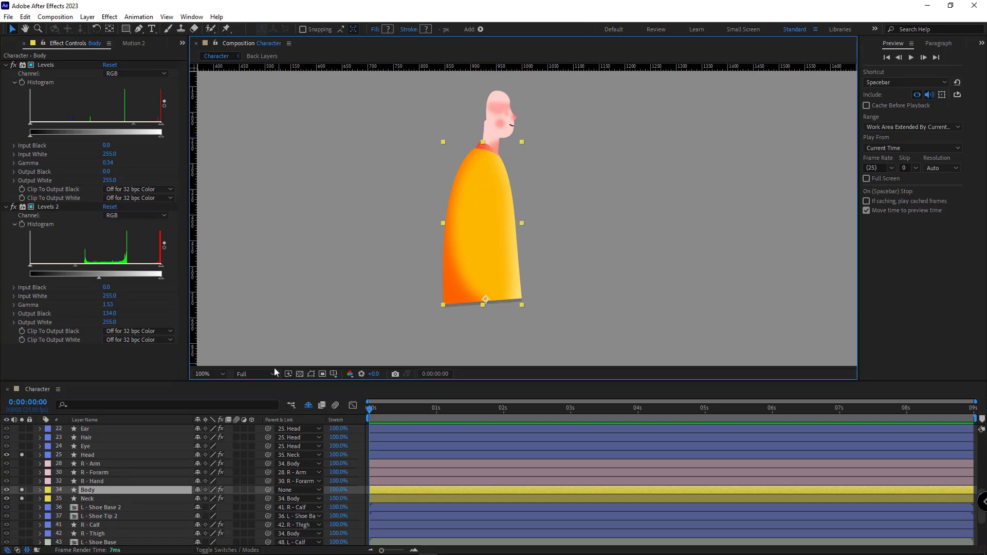
left_click(182, 43)
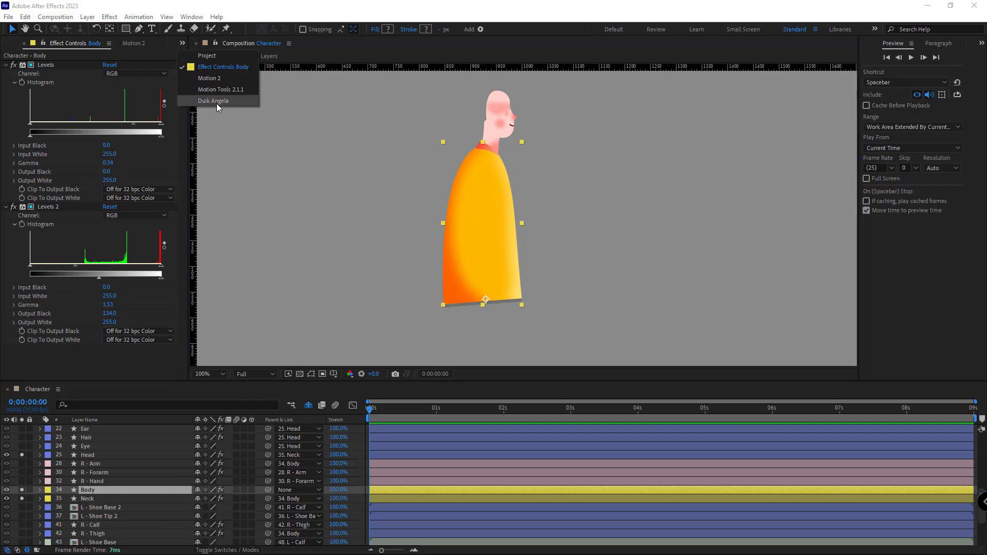
left_click(217, 104)
left_click(378, 362)
left_click(474, 239)
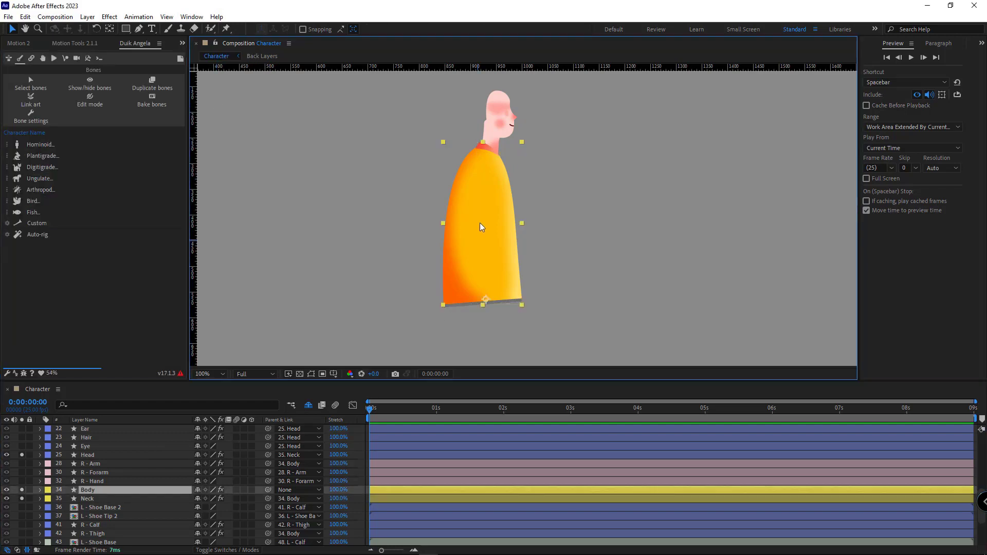
left_click(488, 140, "shift")
left_click(504, 110, "shift")
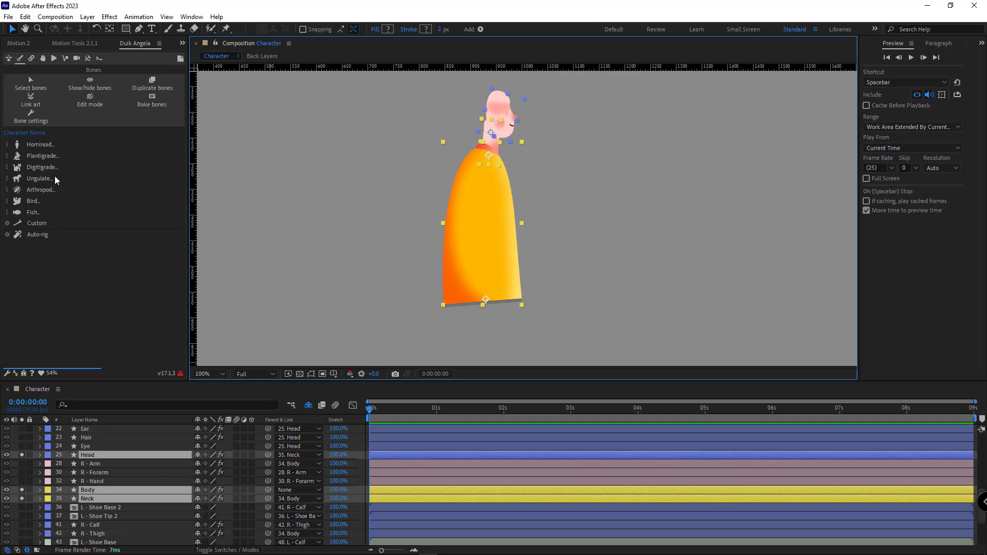
left_click(39, 145)
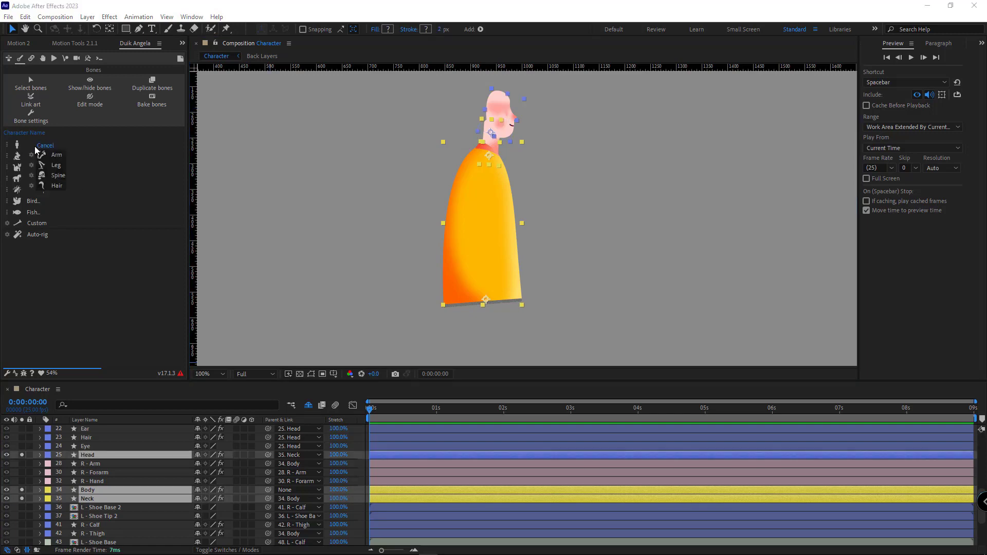
left_click(41, 176)
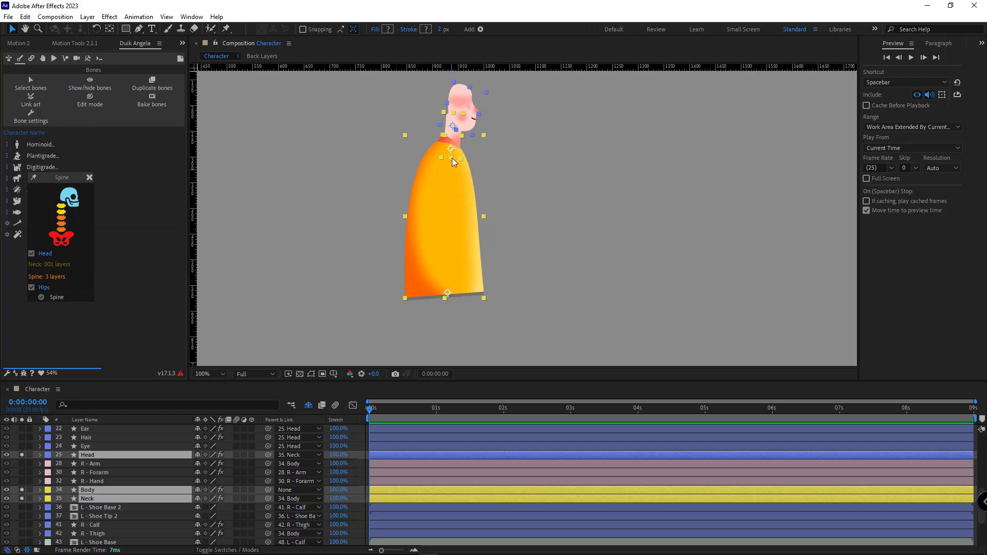
left_click(44, 277)
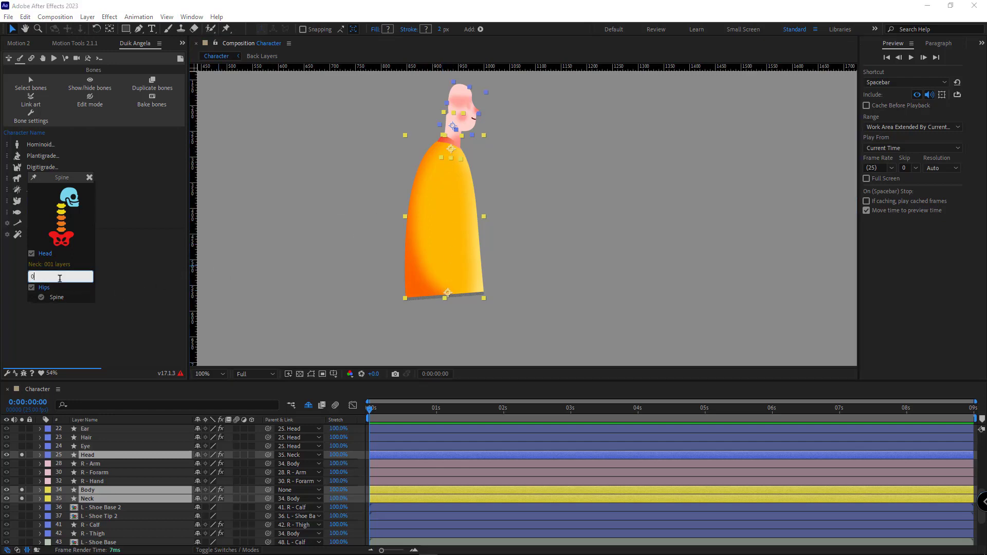
key("Return")
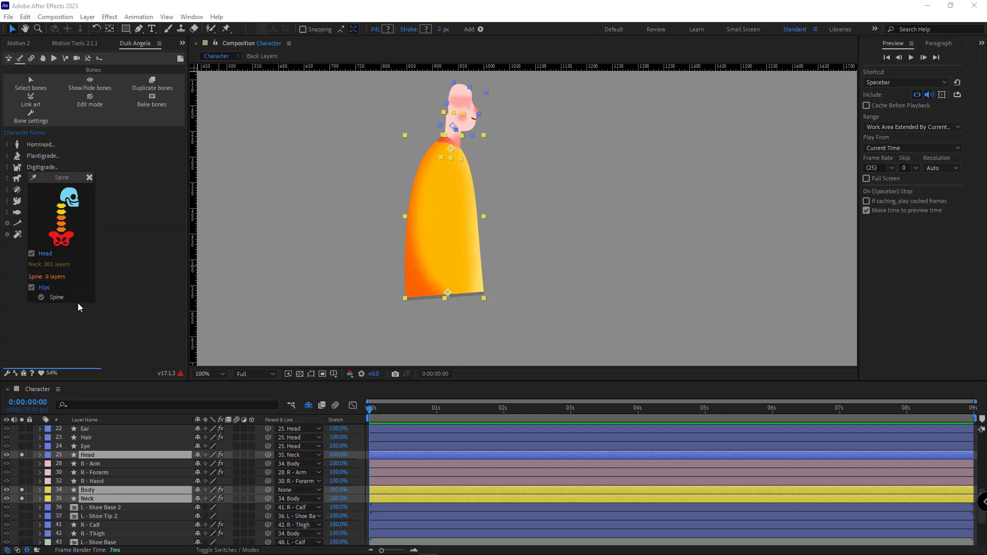
left_click(56, 297)
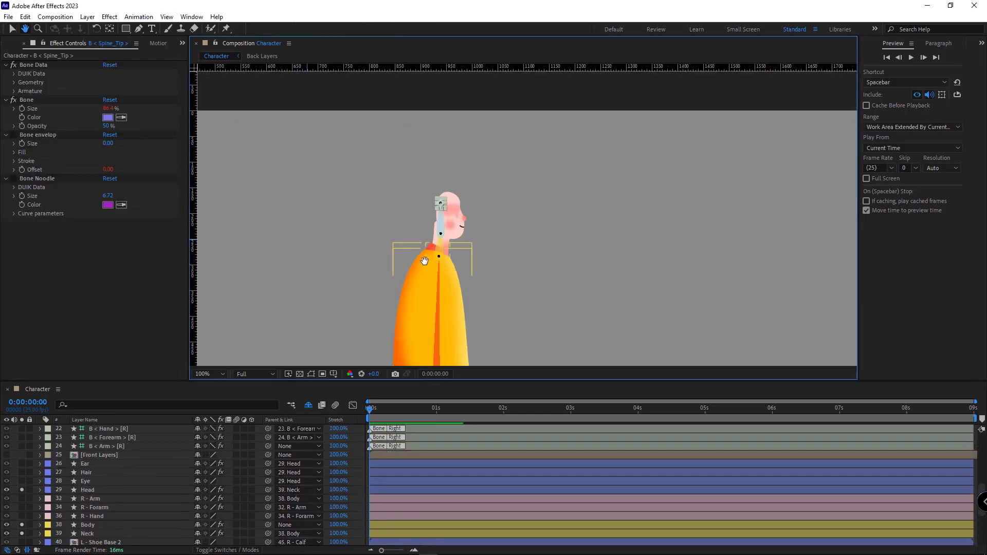
Step: Move the Spine_Tip bone just above the top of the head and turn off solo for the Head, Body and Neck layers
key(".")
key("v")
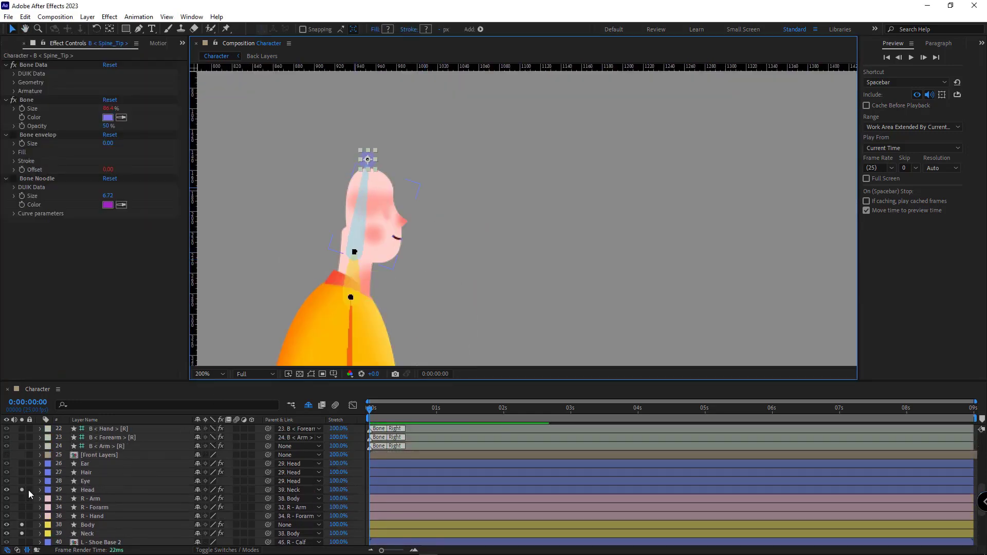
left_click_drag(22, 489, 23, 533)
key("comma")
key("comma")
Step: Assign the Orange label color to the Spine_Tip, Head, Neck and Hips bones and deselect them
scroll(119, 470, "up", 5)
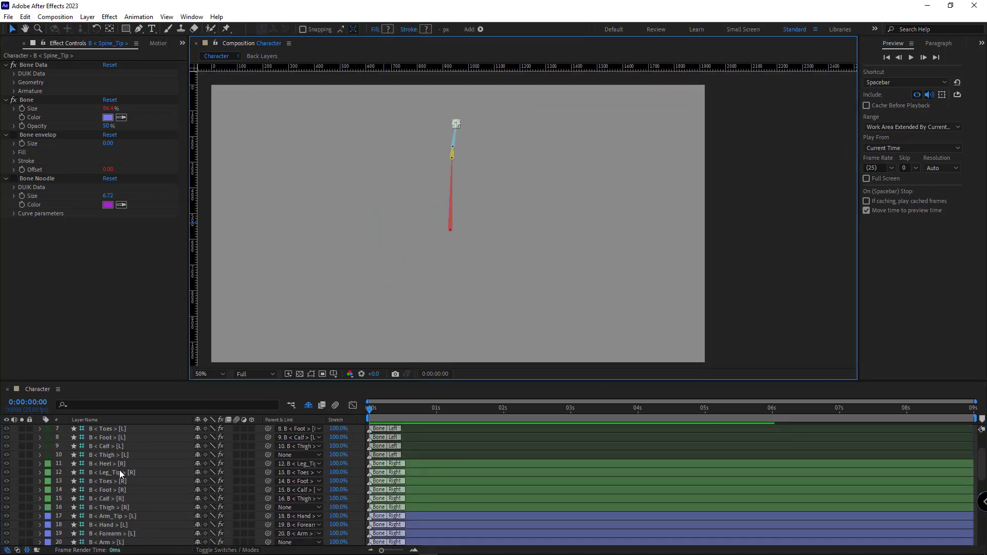
scroll(119, 470, "up", 3)
left_click(112, 456, "shift")
left_click(49, 455)
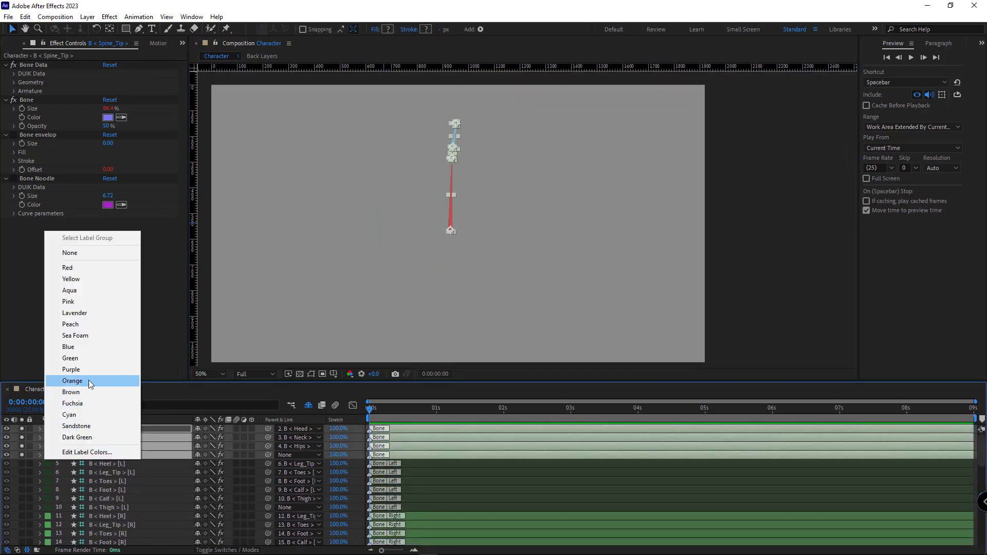
left_click(72, 380)
left_click(261, 338)
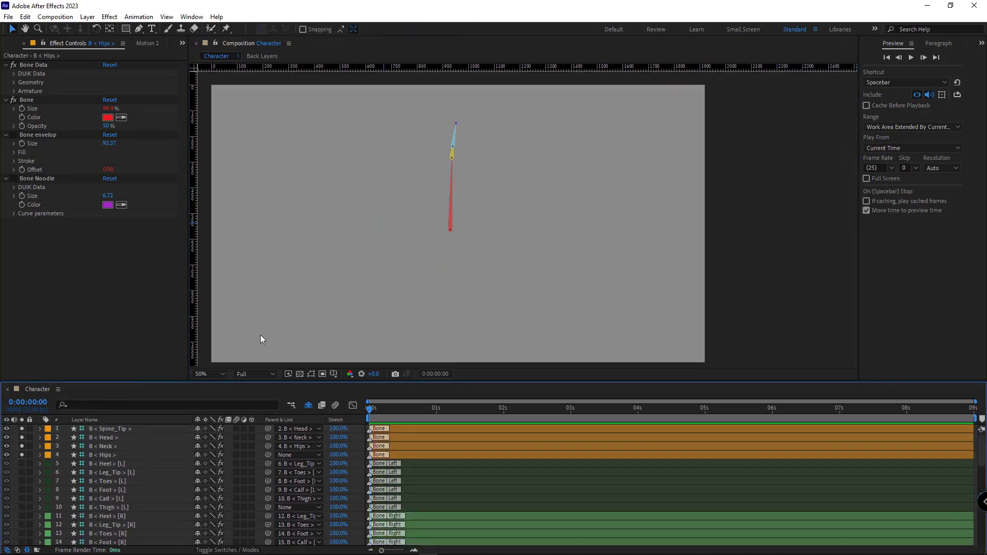
Step: Turn off solo for the Spine_Tip, Head, Neck and Hips bones and deselect all layers
left_click(109, 431)
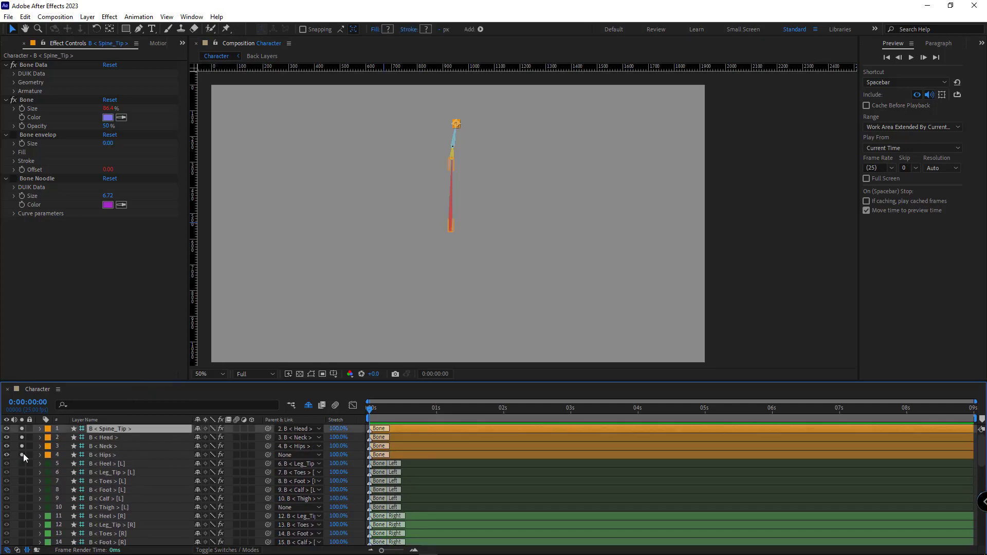
key("F2")
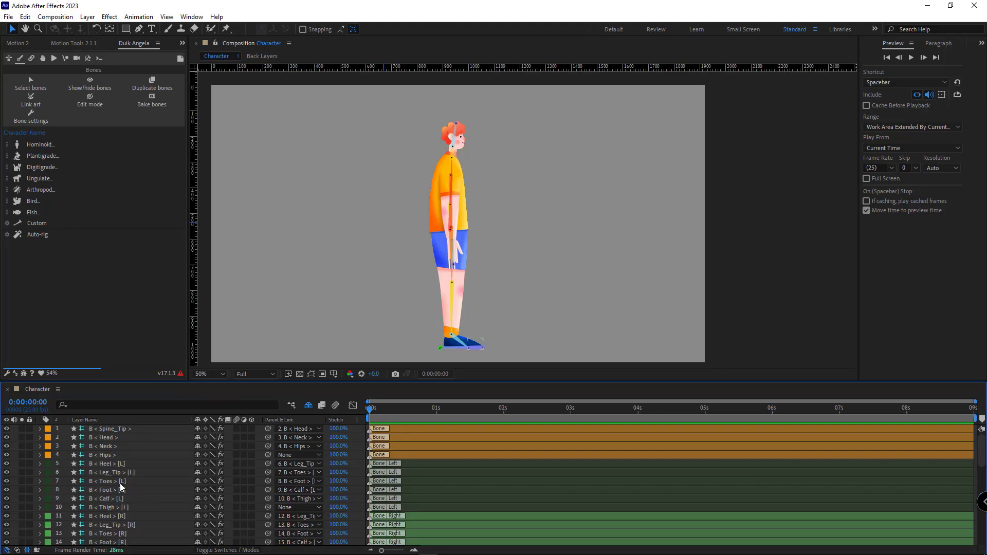
Step: Parent the L - Hand, L - Forarm and L - Arm layers to the left Hand, Forearm and Arm bones respectively
scroll(121, 486, "down", 10)
left_click(119, 523)
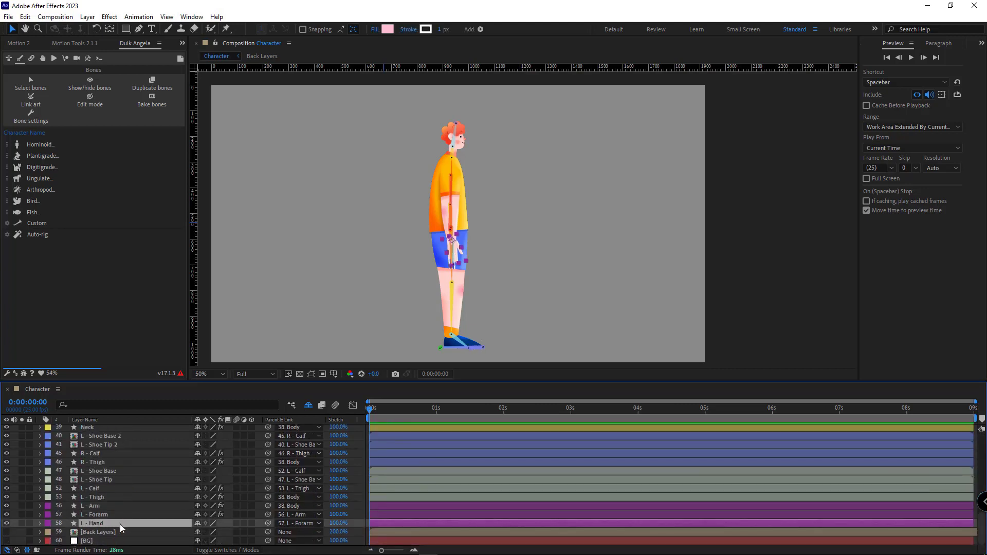
left_click(313, 523)
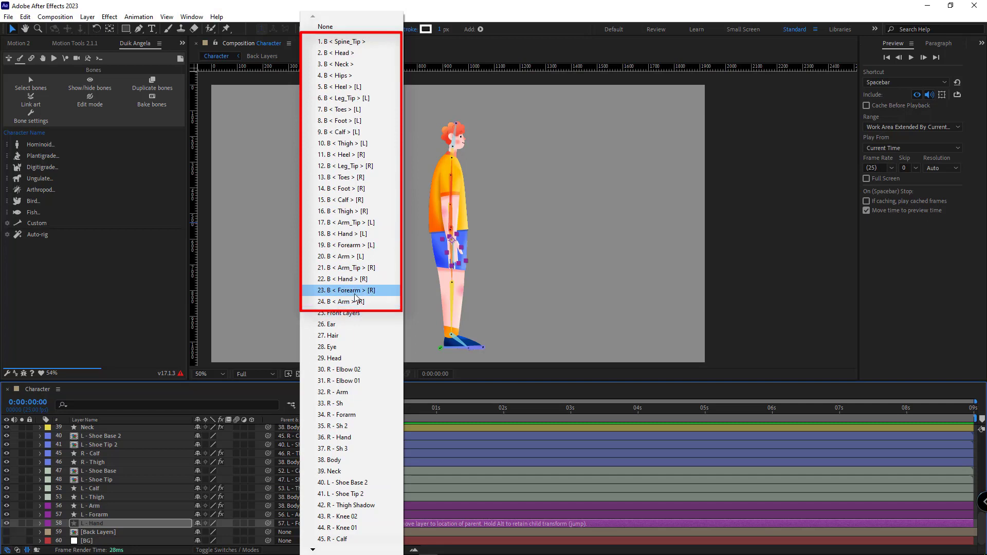
left_click(345, 234)
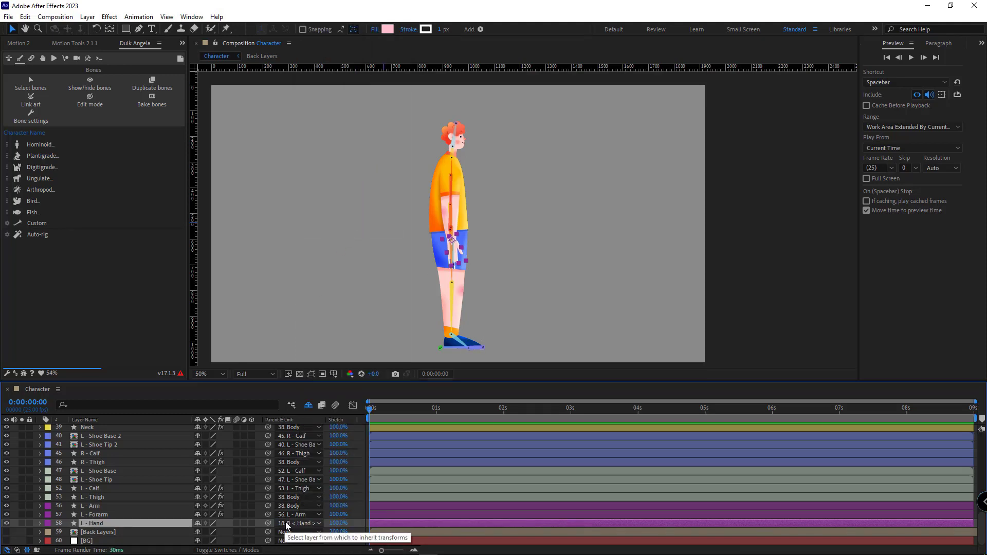
left_click(296, 514)
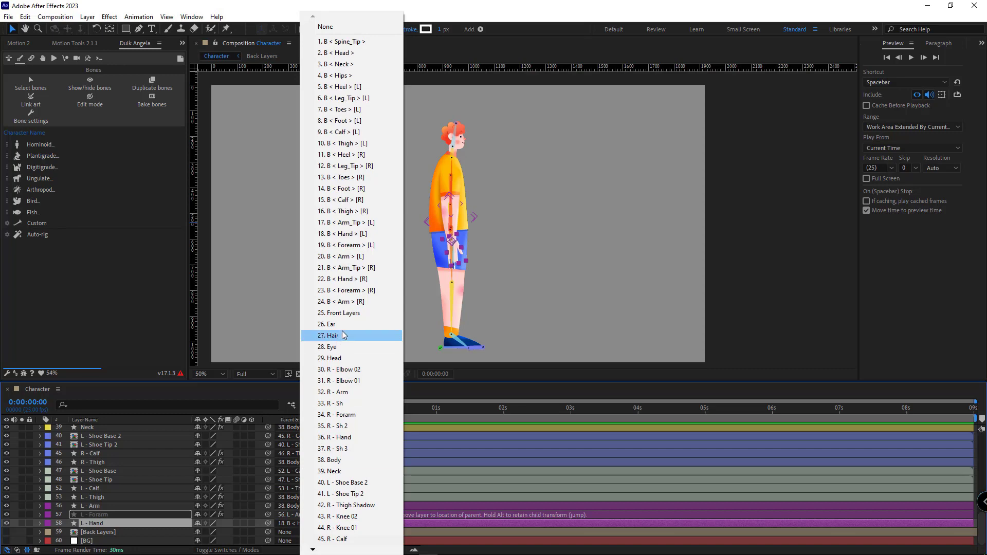
left_click(345, 246)
left_click(292, 507)
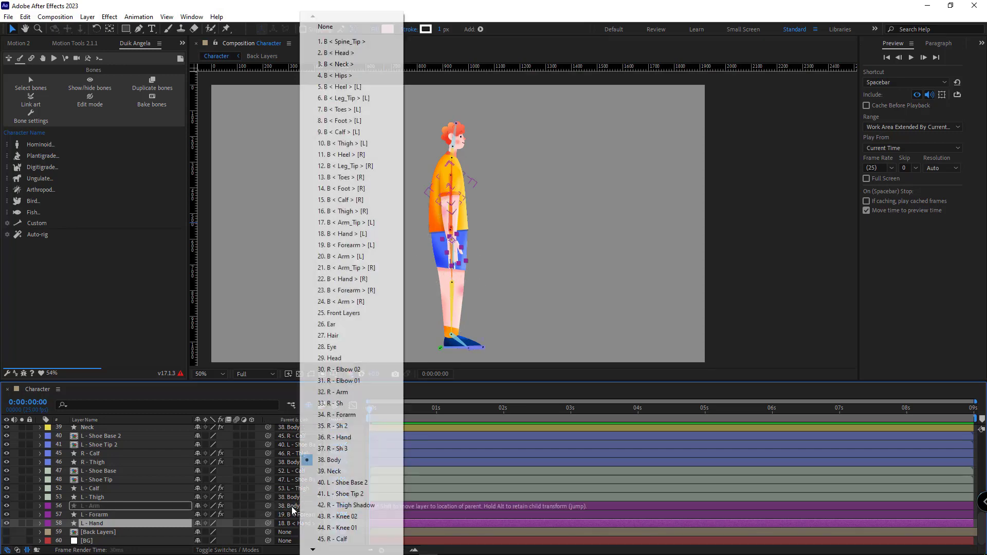
left_click(344, 257)
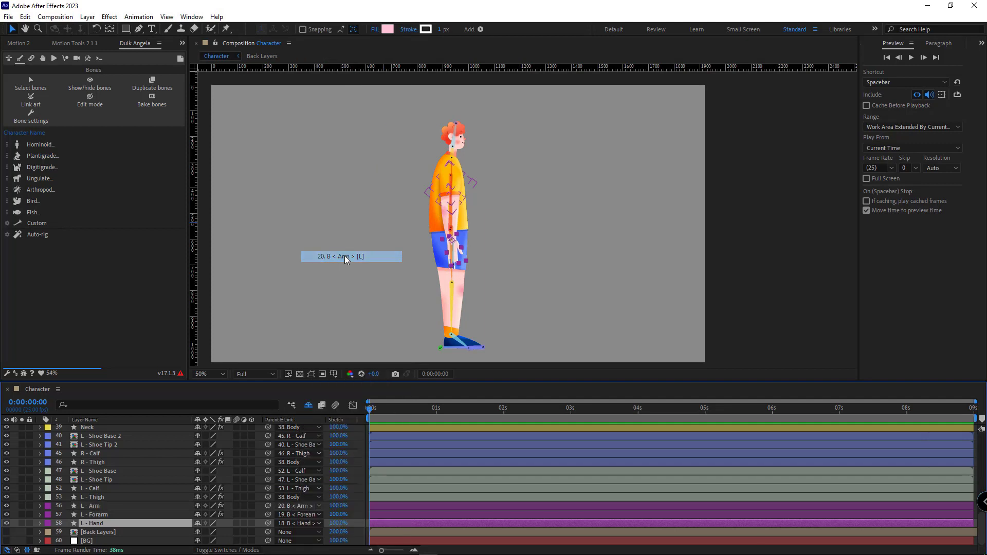
left_click(94, 505)
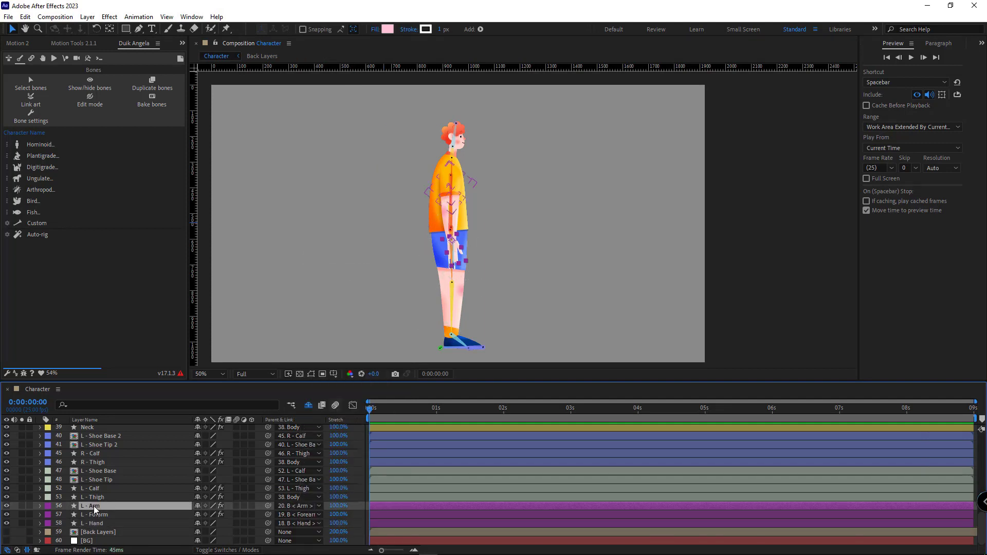
Step: Parent the L - Thigh layer to the left Thigh bone and the L - Calf layer to the left Calf bone
left_click(97, 498)
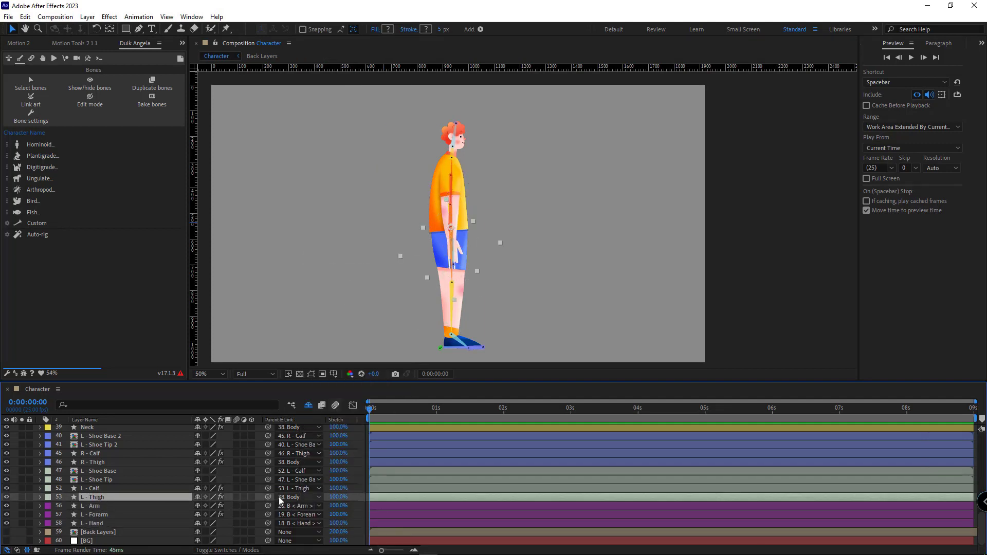
left_click(296, 497)
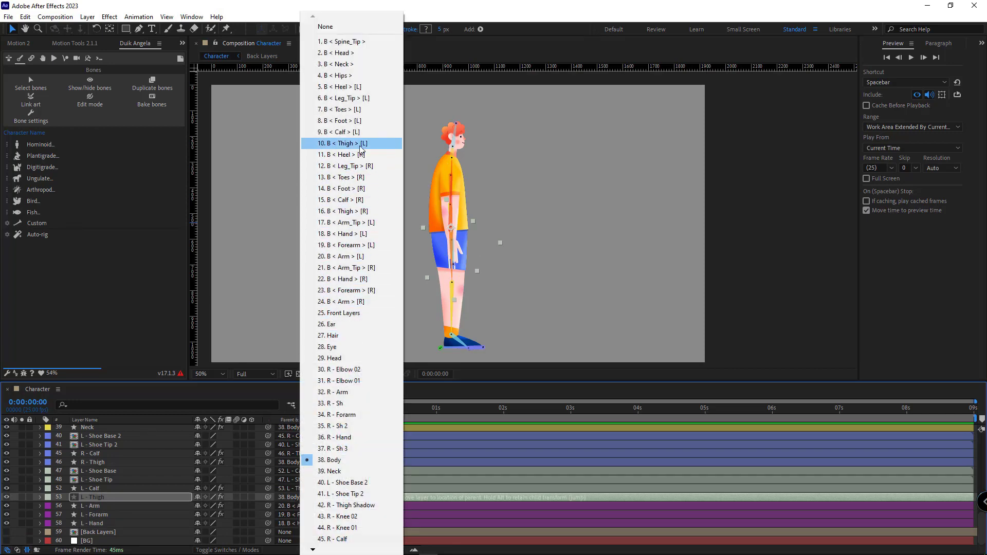
left_click(340, 146)
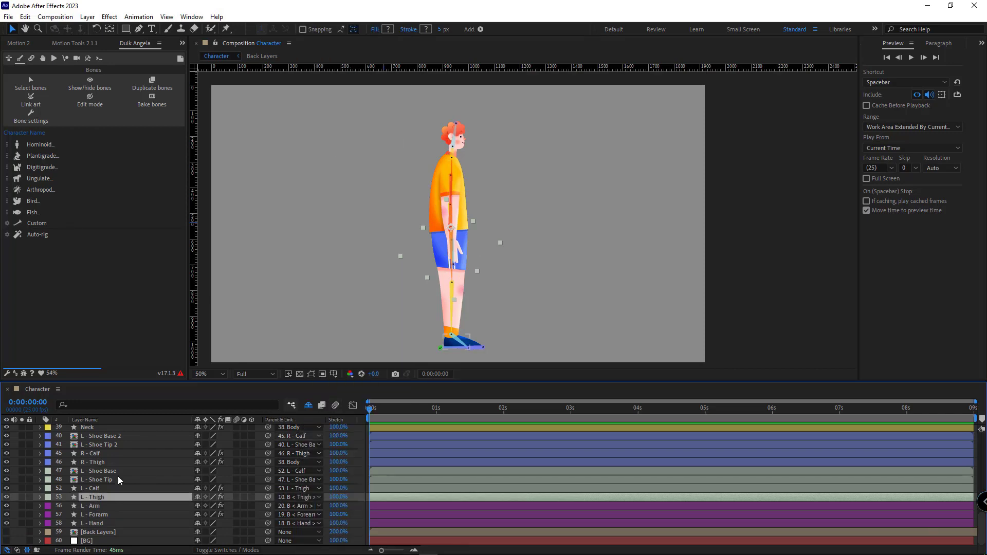
left_click(99, 488)
left_click(293, 489)
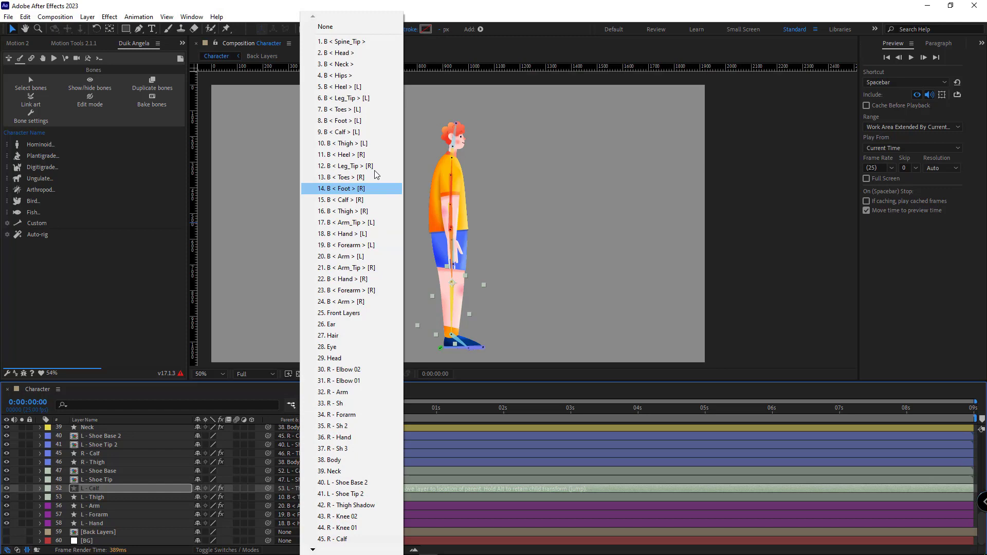
left_click(339, 133)
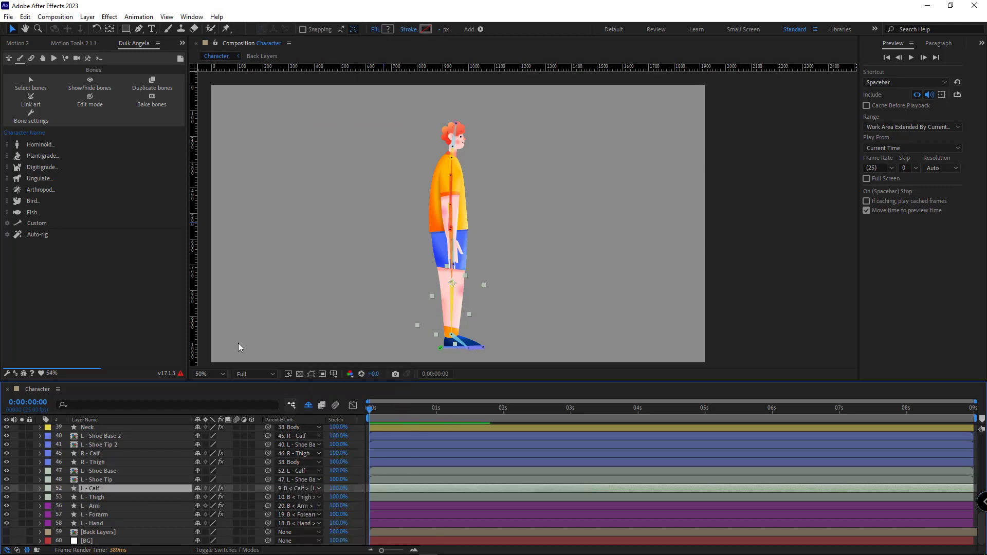
Step: Parent the L - Shoe Base layer to the left Foot bone and L - Shoe Tip to the left Toes bone
left_click(105, 473)
left_click(296, 470)
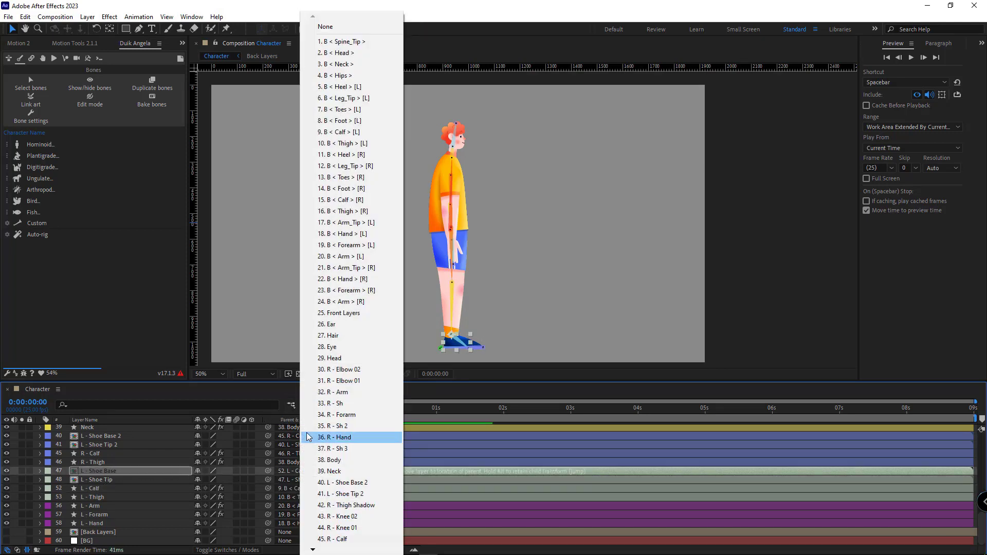
left_click(342, 121)
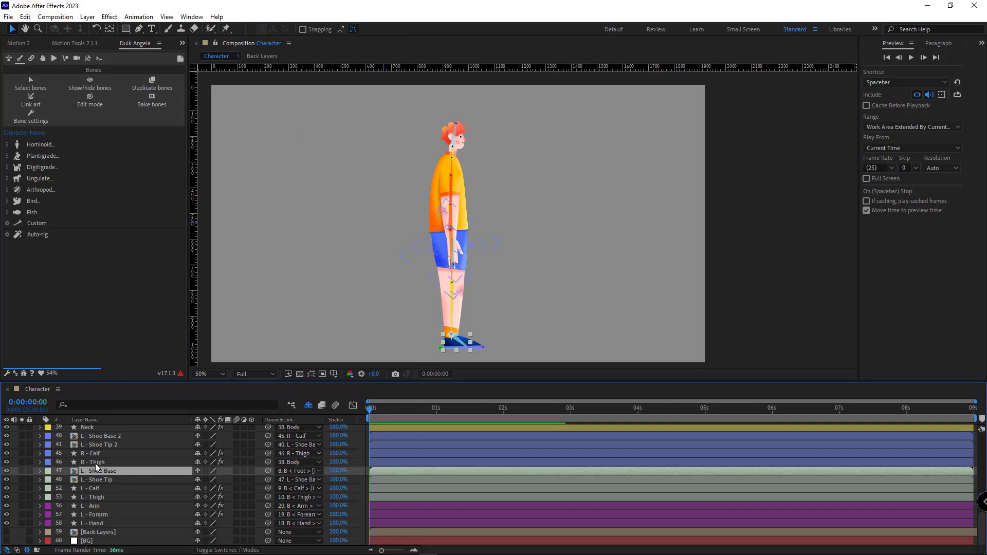
left_click(100, 479)
left_click(295, 479)
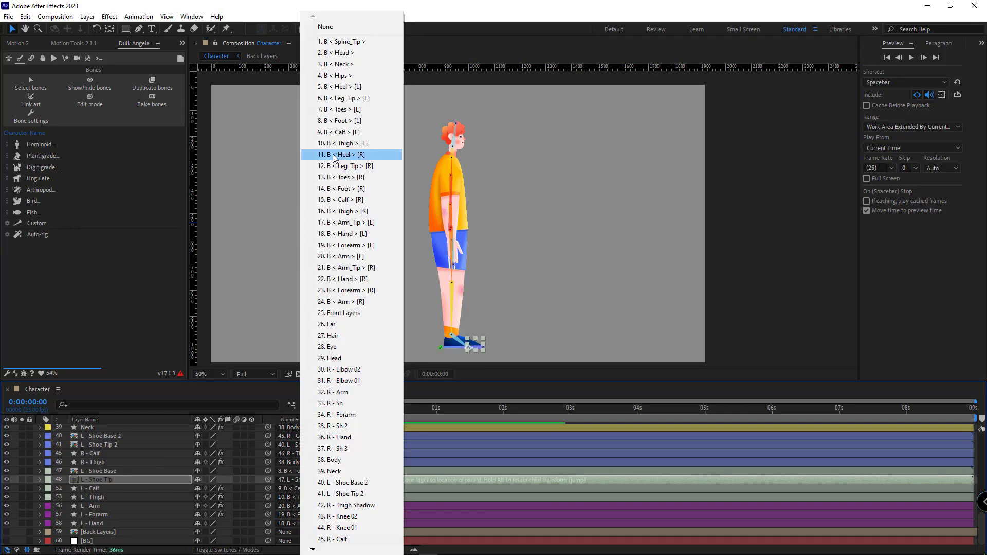
left_click(341, 109)
Step: Parent the R - Thigh layer to the right Thigh bone and the R - Calf layer to the right Calf bone
left_click(102, 463)
scroll(124, 520, "up", 2)
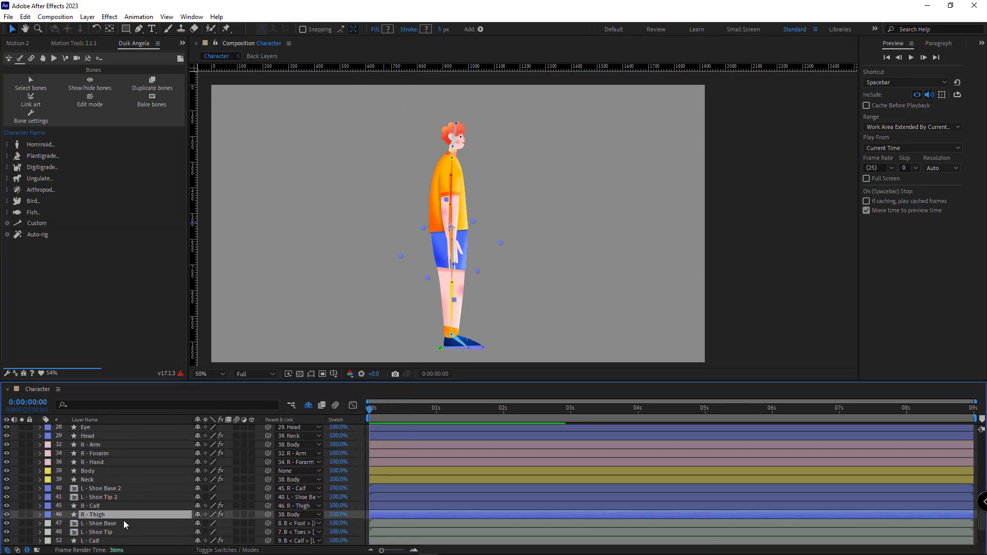
left_click(298, 513)
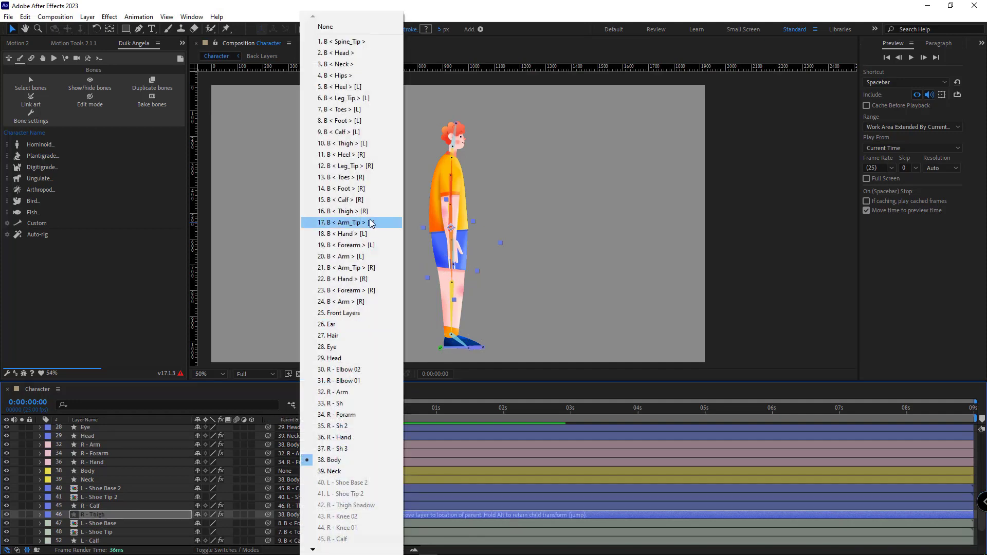
left_click(346, 211)
left_click(138, 507)
left_click(295, 505)
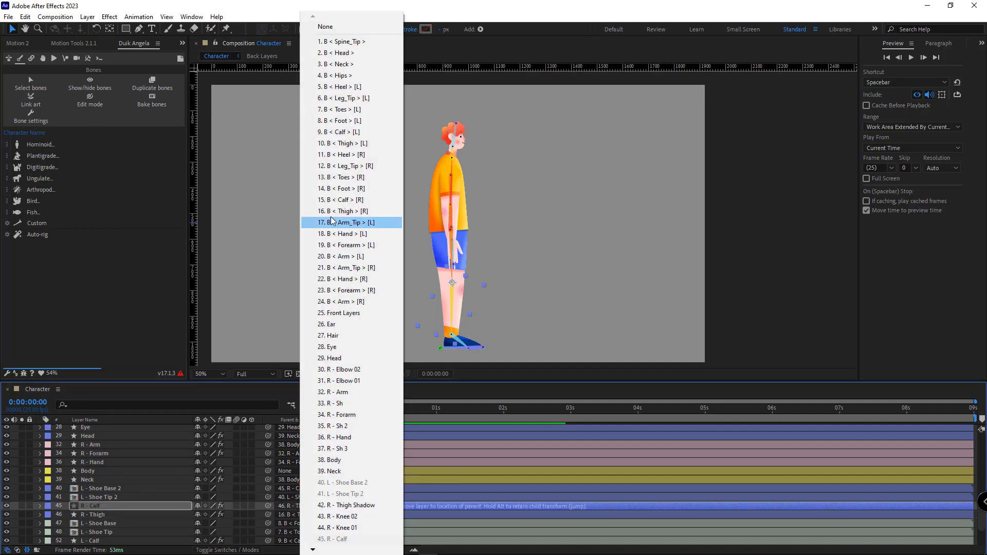
left_click(345, 200)
Step: Parent L - Shoe Base 2 to the right Foot bone and L - Shoe Tip 2 to the right Toes bone
left_click(100, 489)
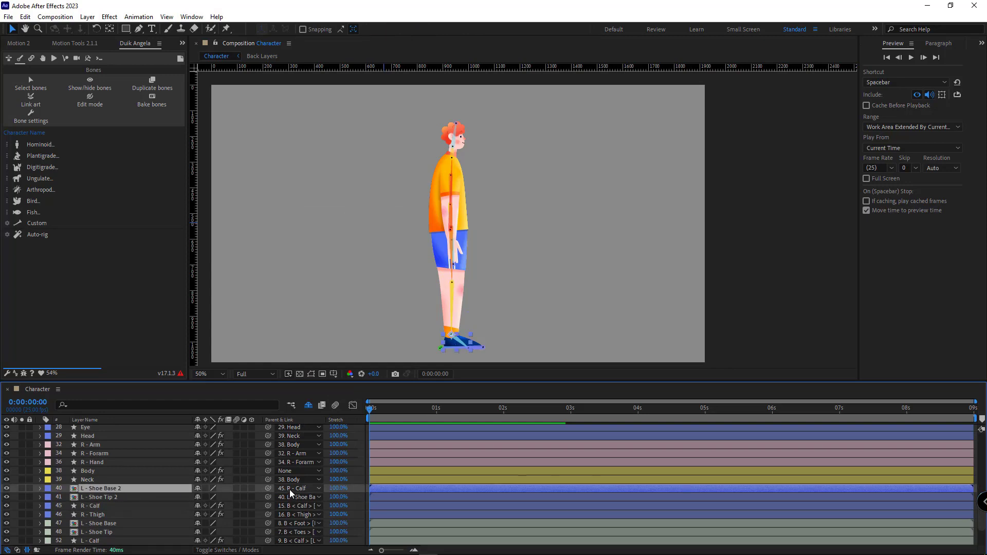
left_click(289, 490)
left_click(341, 188)
left_click(175, 497)
left_click(296, 497)
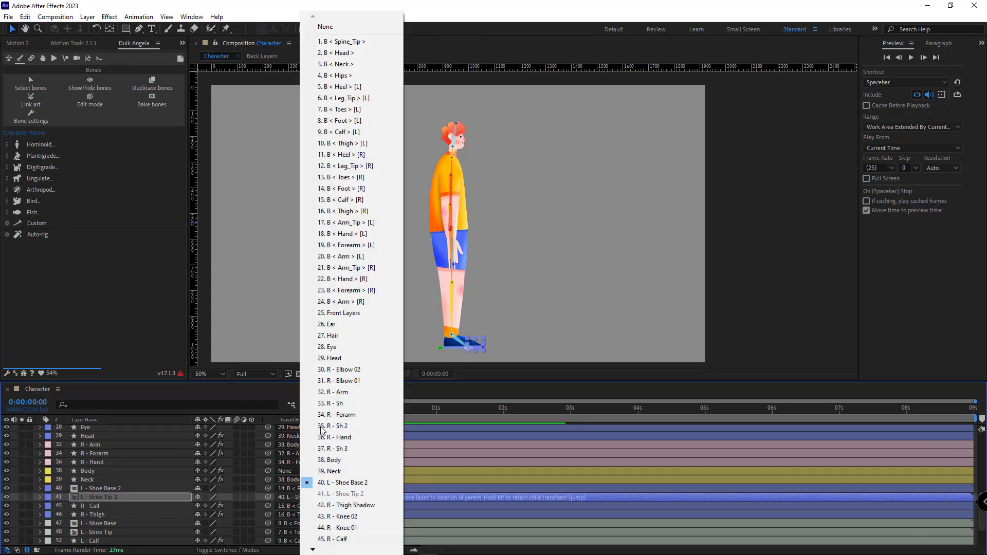
left_click(345, 177)
Step: Parent the Neck artwork layer to the Neck bone and the Body layer to the Hips bone
left_click(112, 479)
left_click(297, 480)
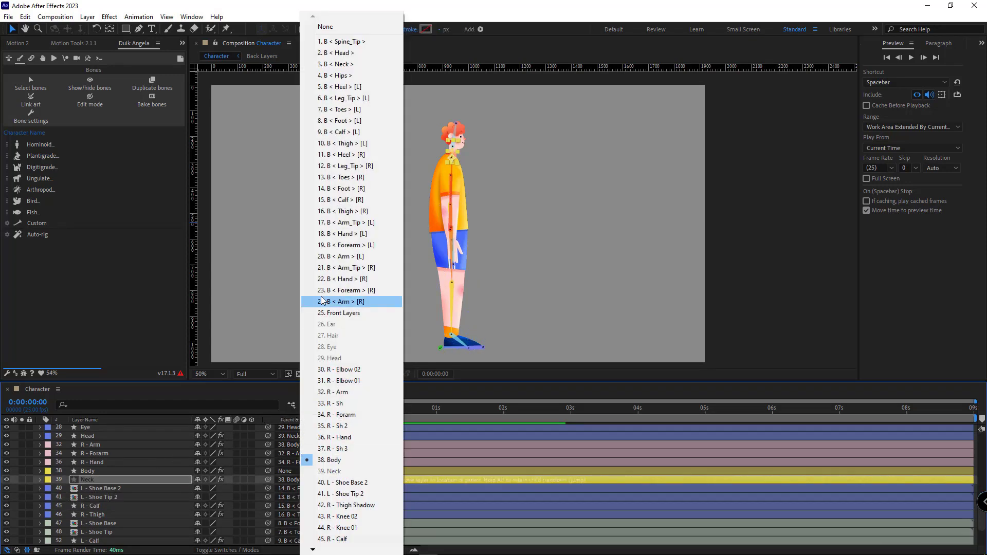
left_click(341, 75)
left_click(116, 471)
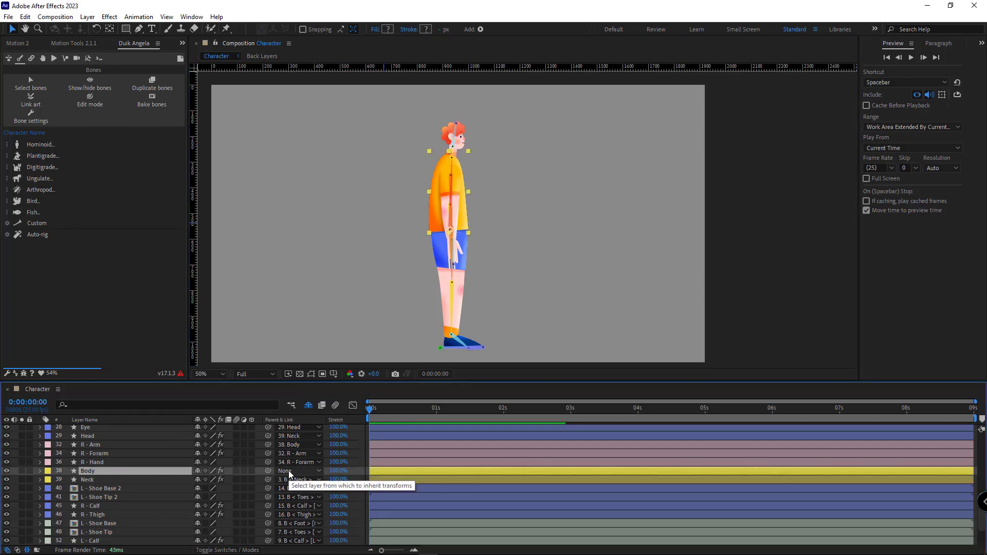
left_click(289, 471)
left_click(345, 75)
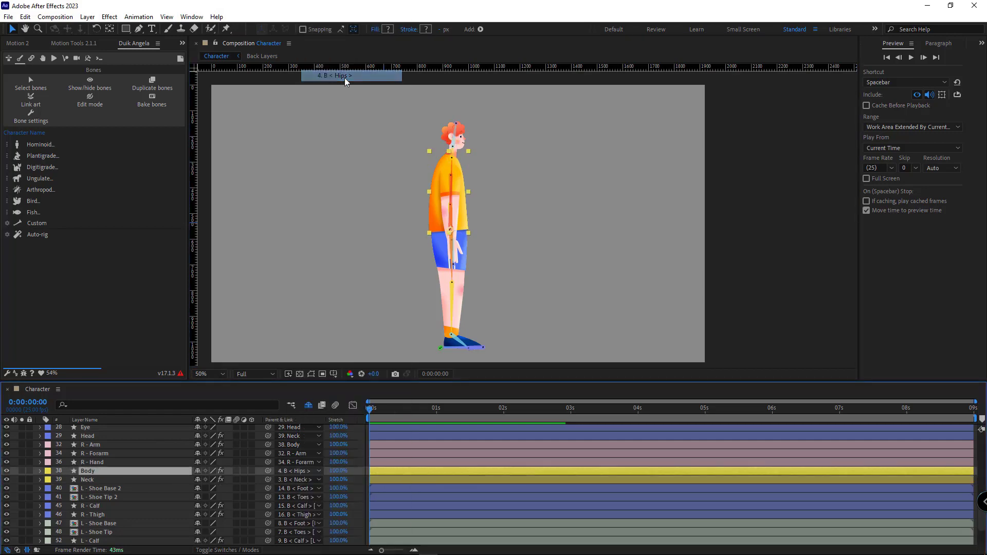
Step: Parent the R - Hand, R - Forarm and R - Arm layers to the right Hand, Forearm and Arm bones respectively
left_click(95, 462)
left_click(289, 462)
left_click(342, 279)
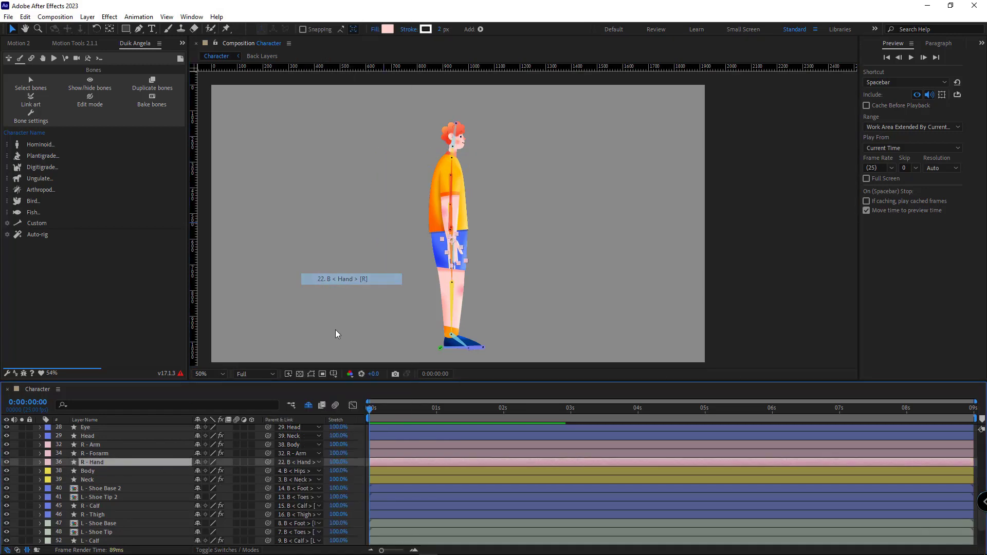
left_click(98, 454)
left_click(298, 453)
left_click(345, 290)
left_click(116, 443)
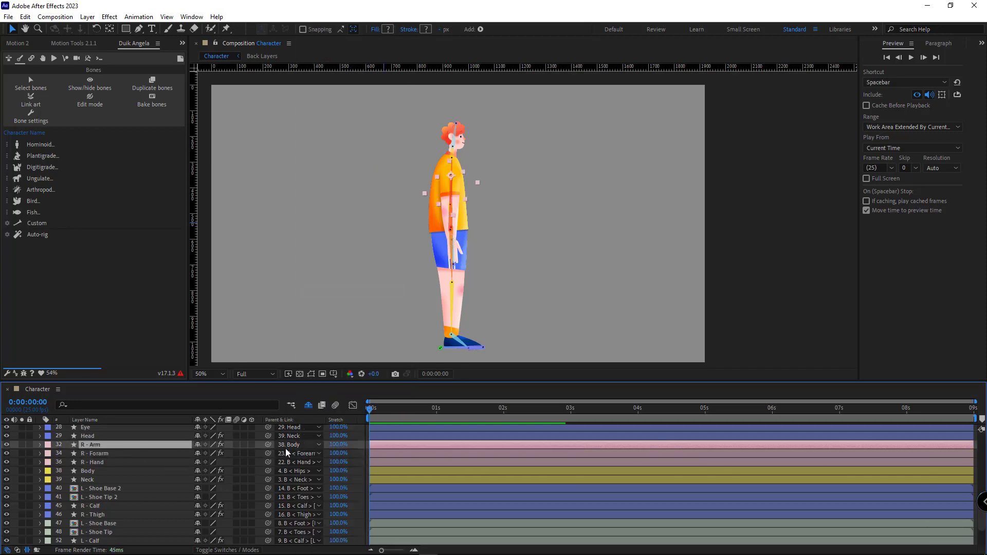
left_click(288, 445)
left_click(339, 303)
Step: Parent the Head artwork layer to the Head bone
scroll(103, 457, "up", 1)
left_click(103, 461)
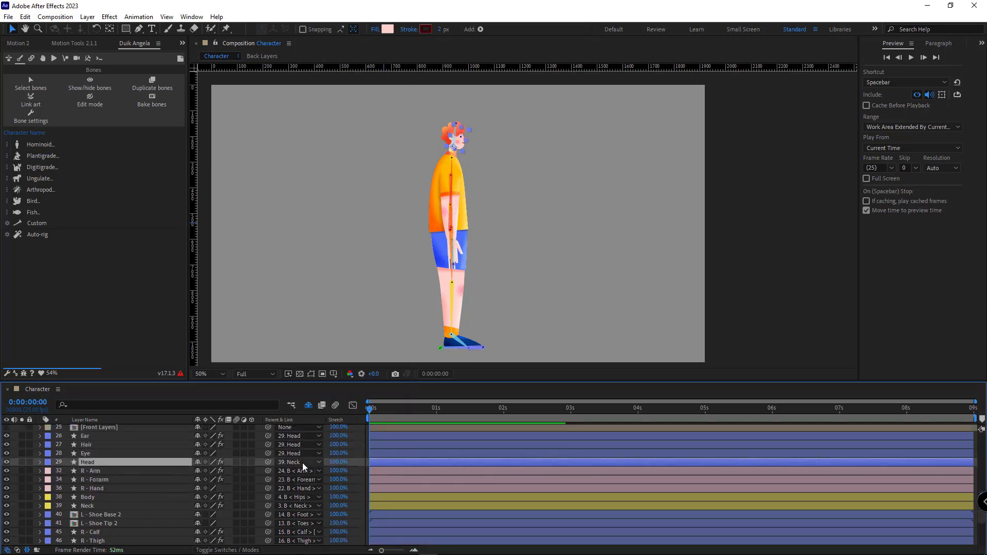
left_click(298, 462)
left_click(334, 53)
Step: Enlarge the timeline area, select all bones of the character and run Auto-rig on them
scroll(122, 483, "up", 8)
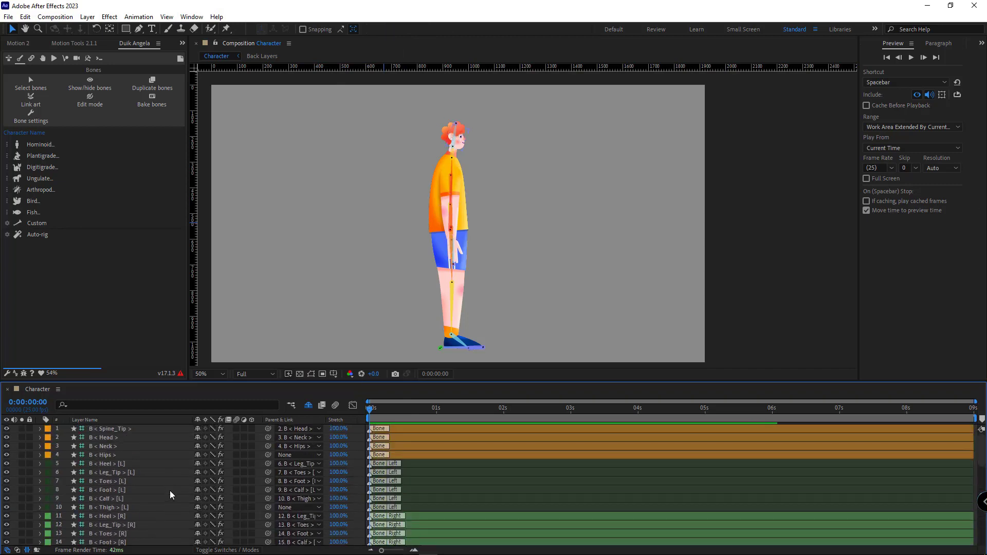
left_click_drag(162, 383, 161, 335)
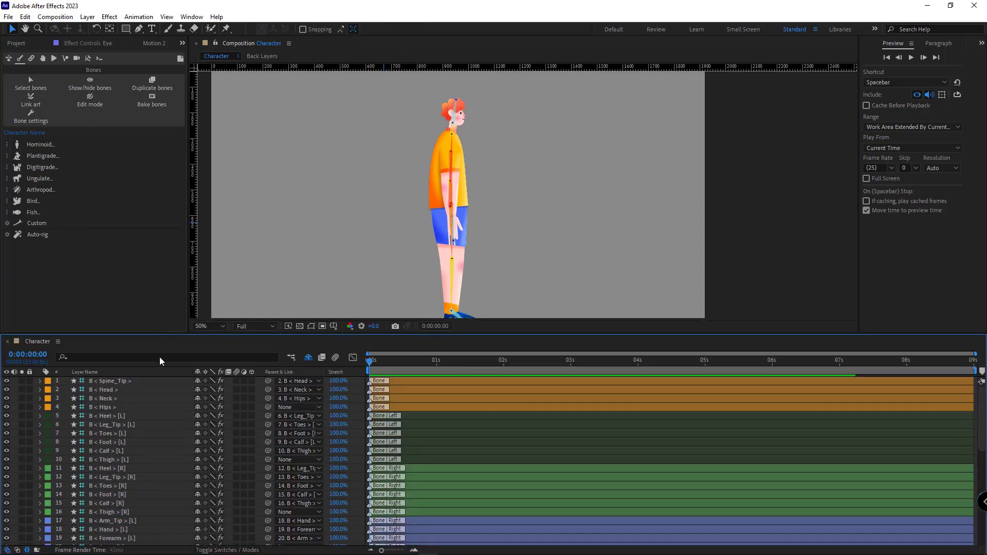
left_click(30, 84)
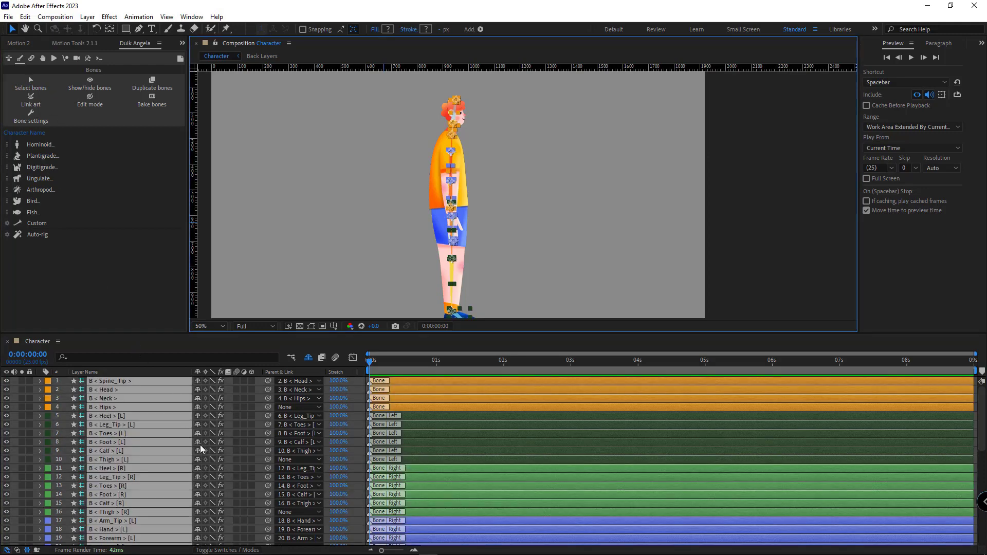
scroll(140, 452, "down", 5)
scroll(154, 447, "up", 5)
left_click(31, 235)
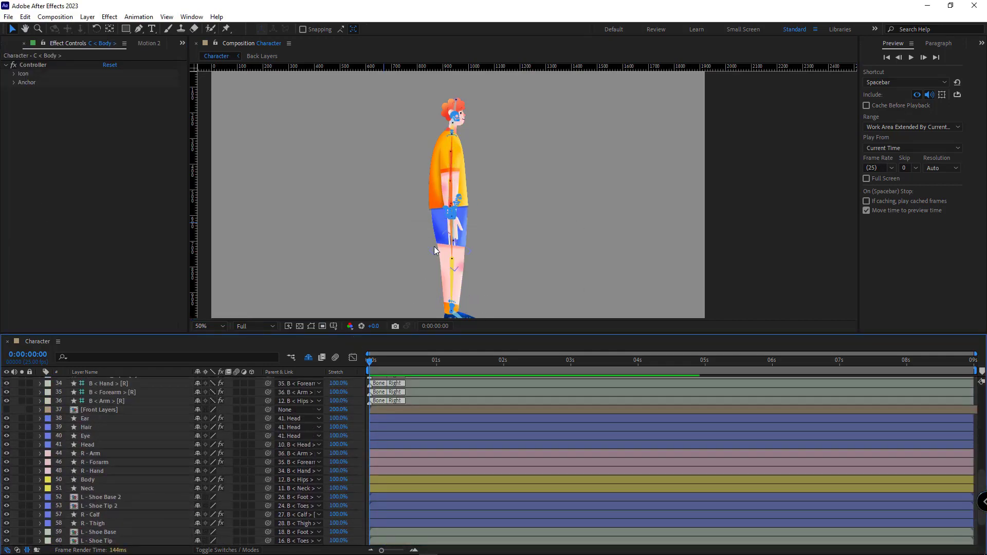
Step: Deselect the layers and hide all the bones with Duik Ángela, leaving the controllers shown
left_click(433, 245)
left_click(182, 45)
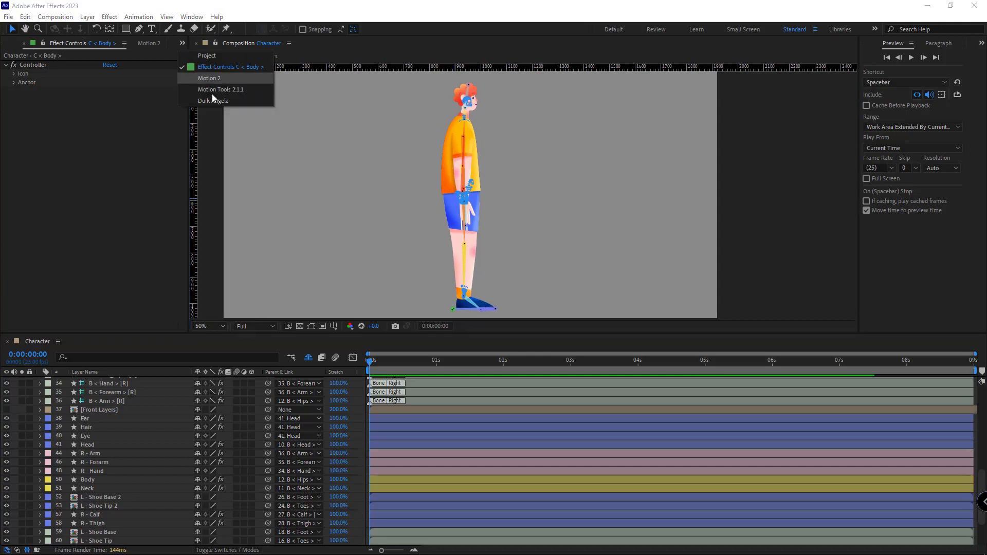
left_click(213, 100)
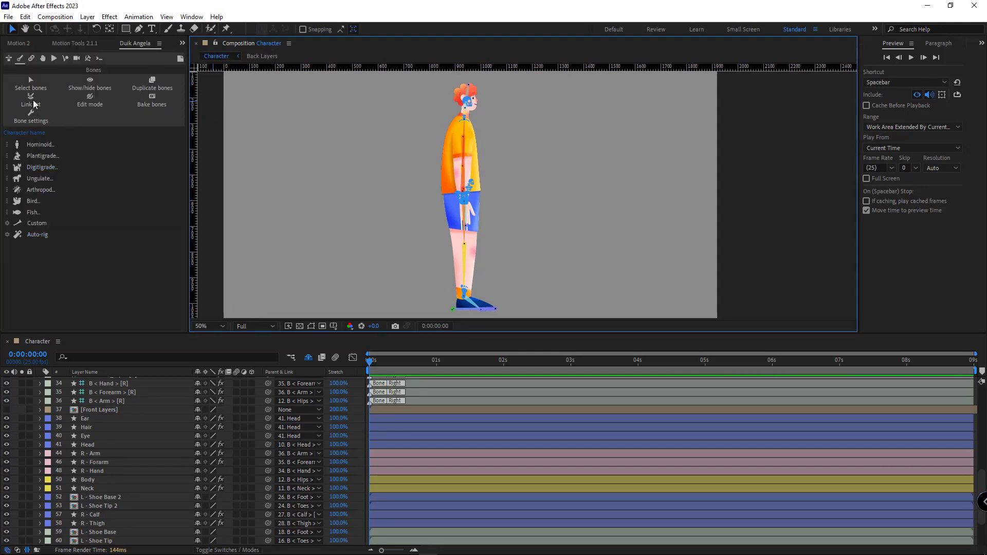
left_click(85, 89)
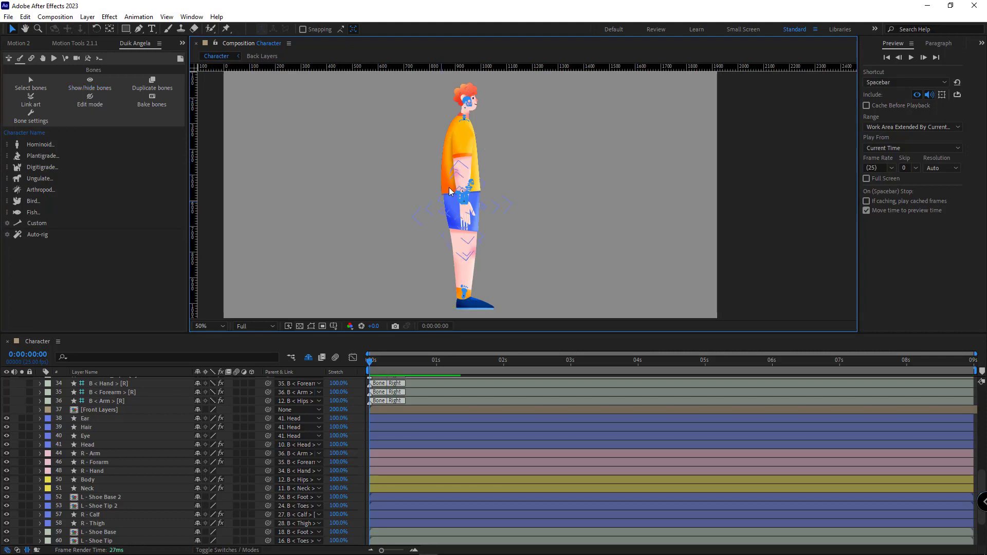
Step: Mark all the bone layers, down to B < Arm > [R], as shy so the timeline list leaves them out
scroll(119, 433, "up", 10)
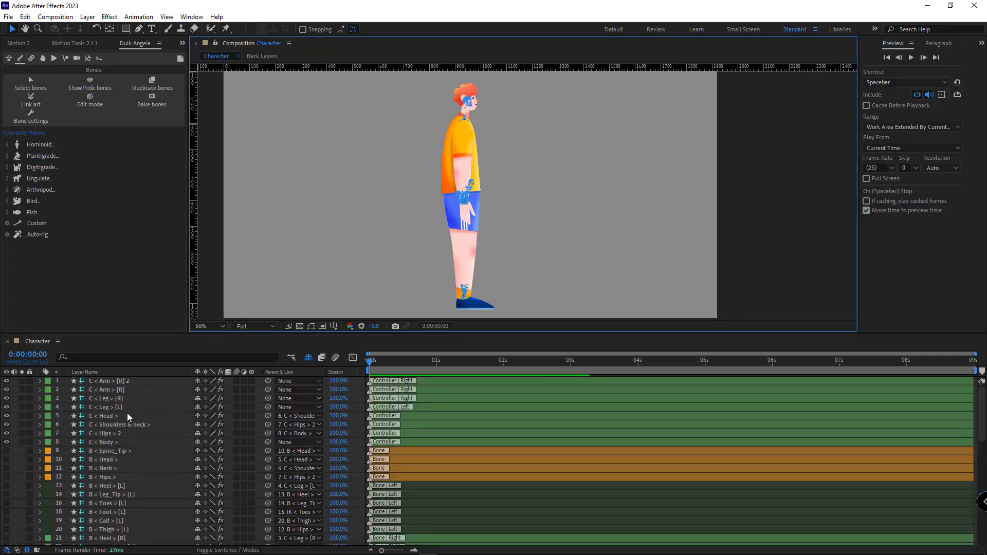
scroll(133, 458, "down", 6)
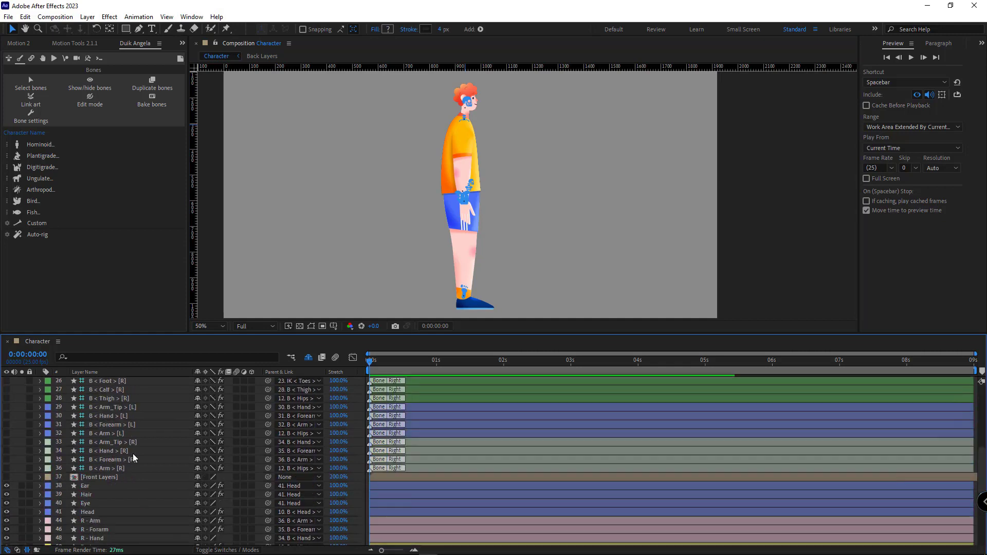
left_click(117, 468, "shift")
left_click(197, 468)
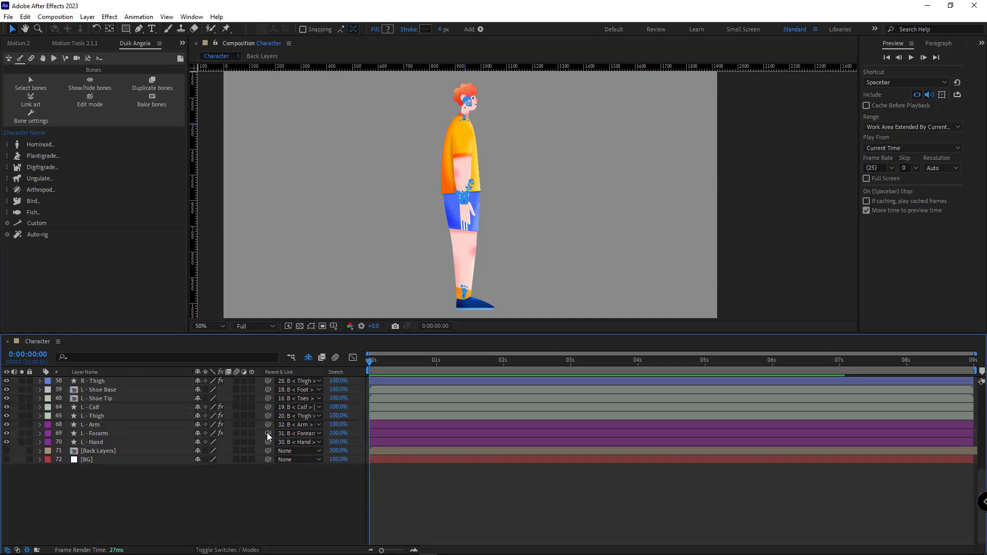
scroll(165, 469, "up", 5)
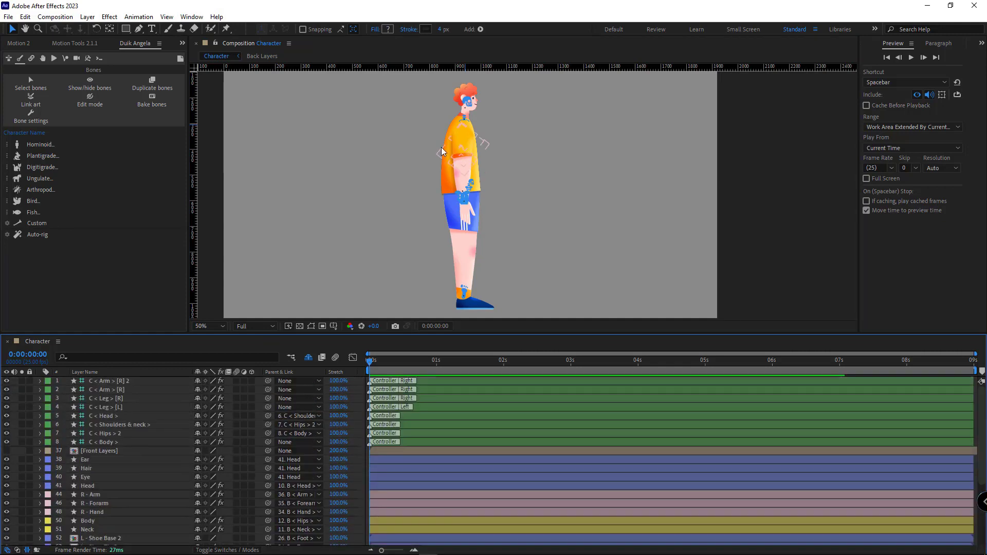
Step: Hide the C < Shoulders & neck > controller and mark its layer as shy
left_click(469, 120)
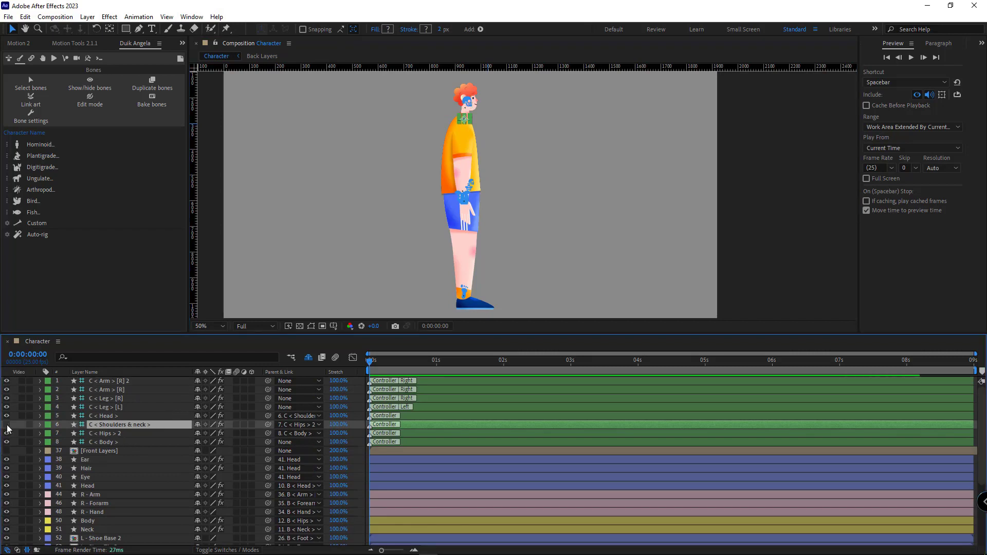
left_click(198, 426)
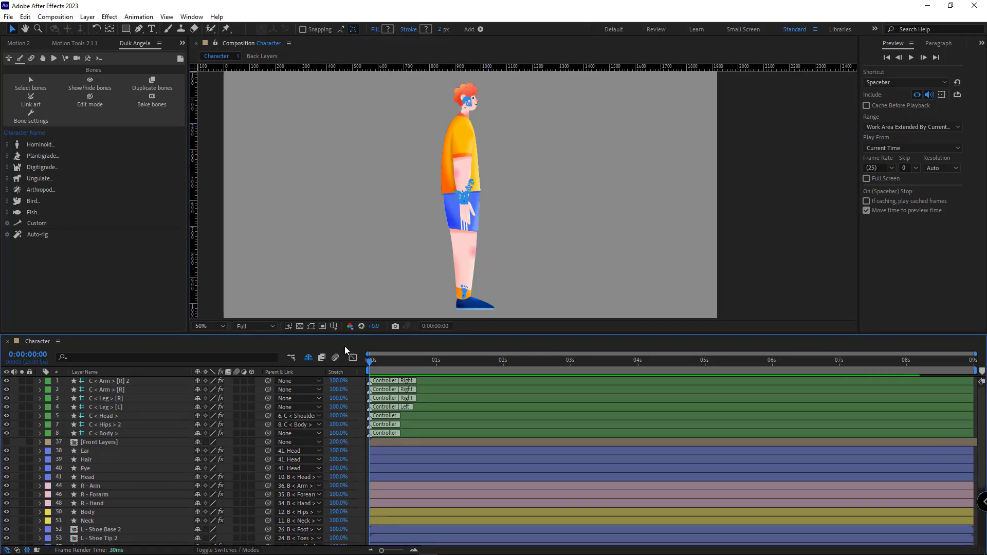
Step: Offset the C < Body > controller's icon behind the character by setting its icon position to -61, 0
left_click(468, 186)
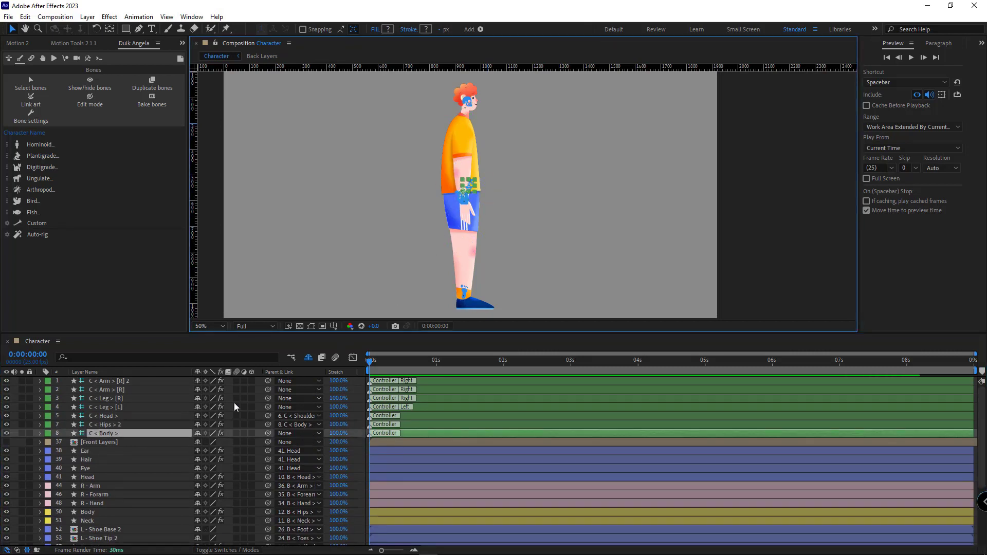
left_click(182, 43)
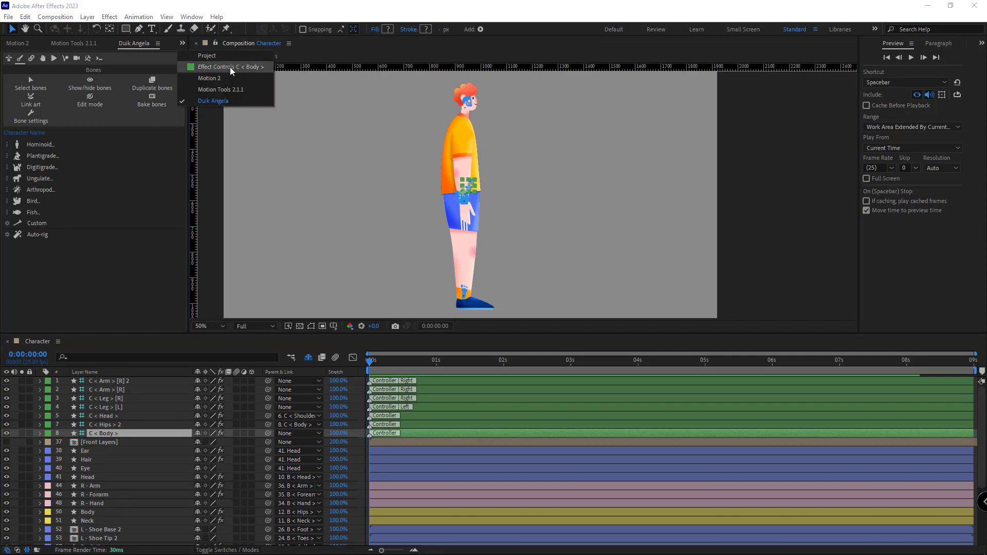
left_click(230, 71)
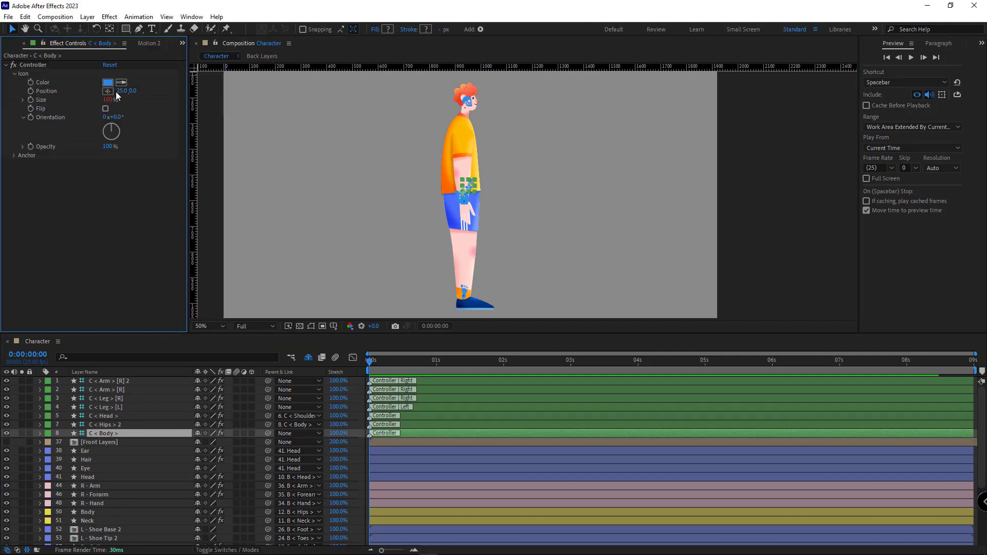
left_click_drag(117, 91, 81, 94)
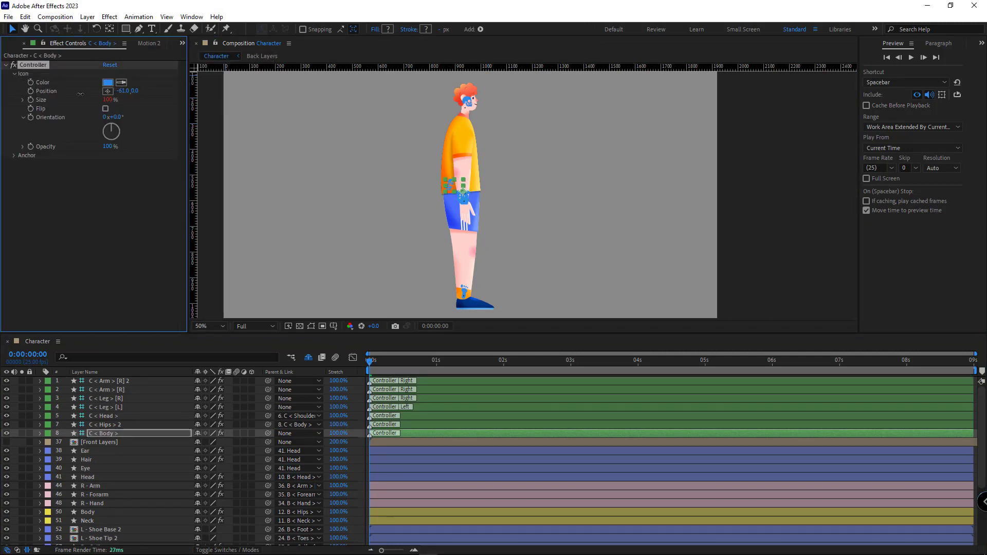
Step: Raise the C < Hips > 2 controller's icon by setting its icon position to 0, -39, and deselect the layer
left_click(109, 425)
left_click(14, 73)
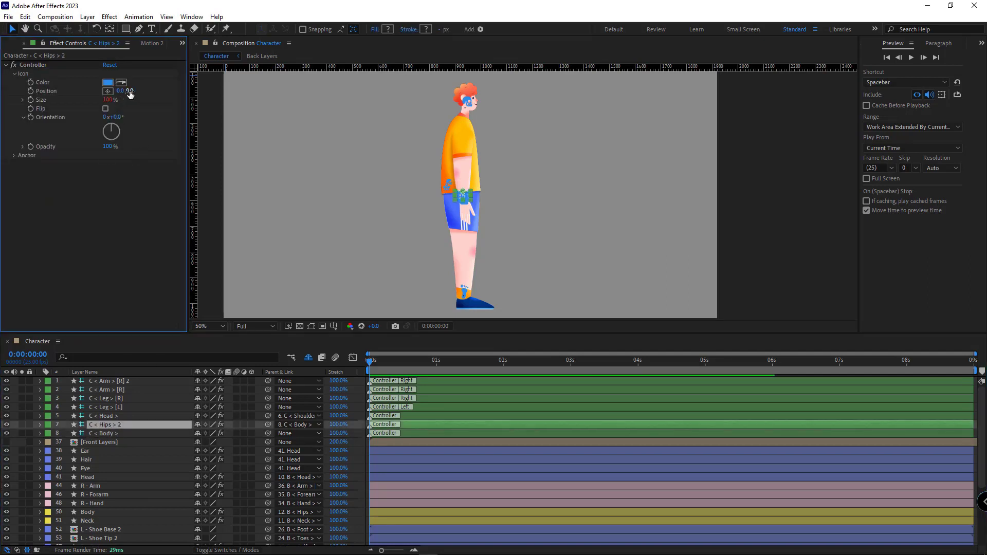
left_click_drag(129, 93, 109, 91)
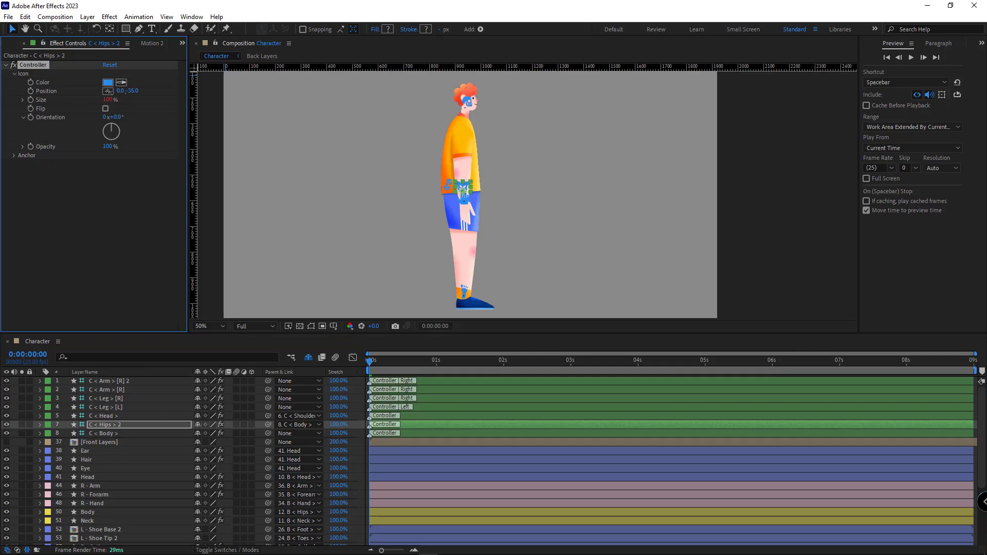
left_click(495, 282)
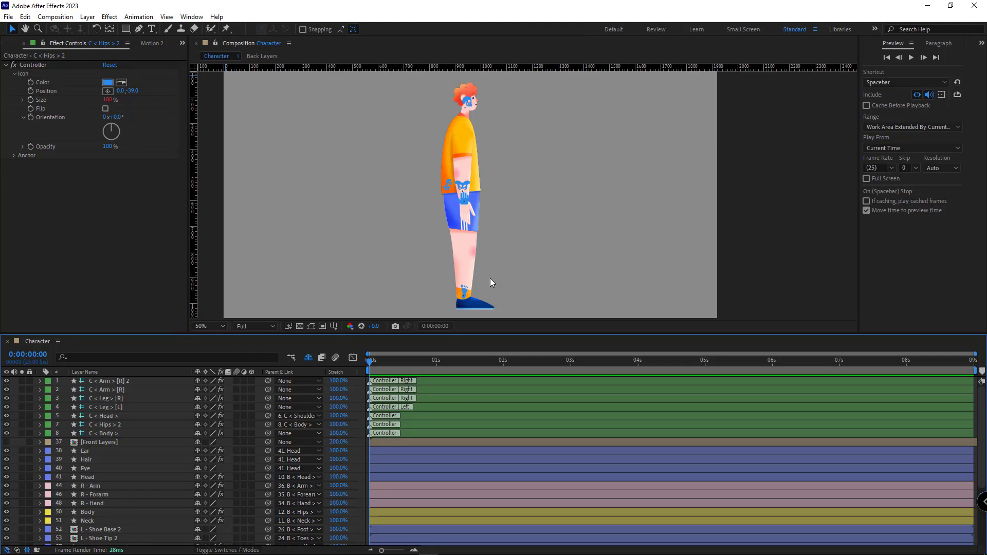
Step: Test the hips and body controllers by moving them so the character crouches, and undo the pose
left_click(463, 187)
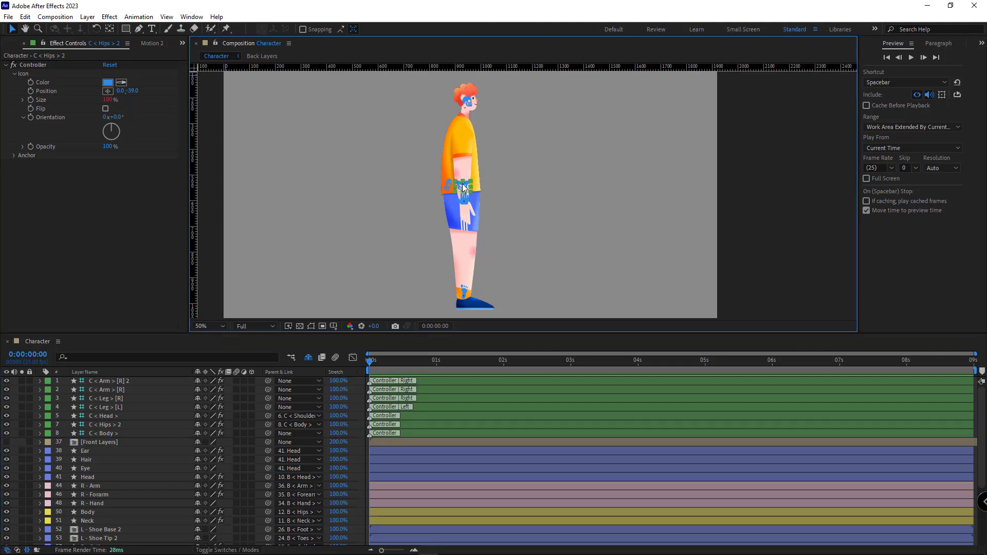
mouse_move(463, 187)
left_mouse_down()
mouse_move(447, 222)
mouse_move(457, 220)
mouse_move(461, 193)
mouse_move(453, 216)
mouse_move(478, 212)
mouse_move(441, 221)
mouse_move(462, 219)
mouse_move(441, 222)
mouse_move(422, 249)
mouse_move(435, 204)
mouse_move(457, 203)
mouse_move(452, 215)
left_mouse_up()
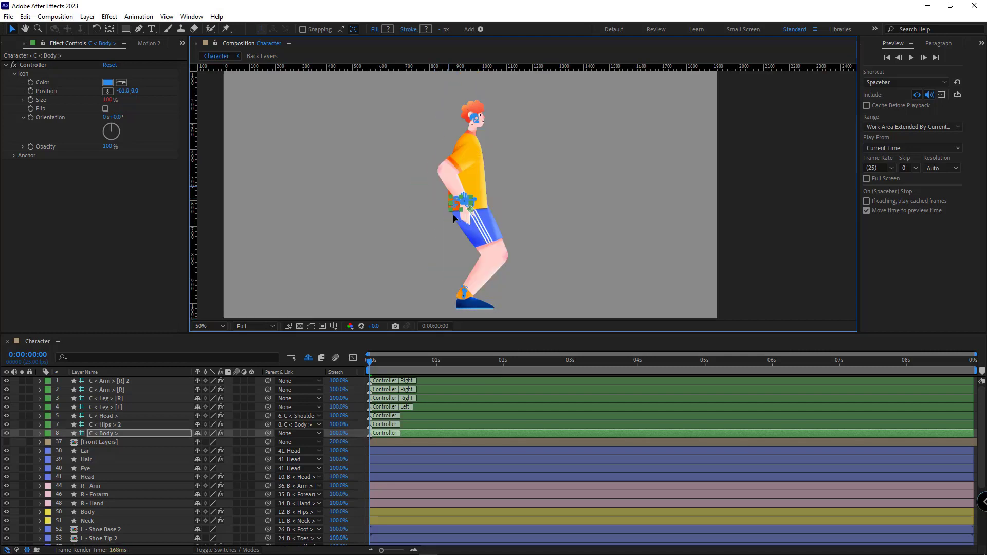
key("ctrl+z")
Step: Test the front hand controller, C < Arm > [R] 2, by moving and rotating it, and undo the changes
left_click(463, 209)
scroll(463, 209, "up", 3)
scroll(468, 167, "down", 1)
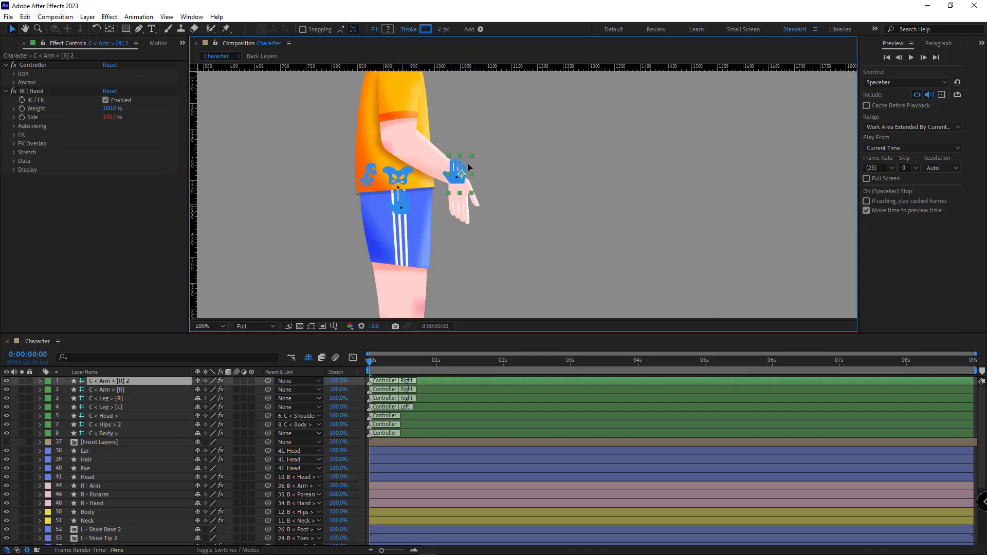
left_click_drag(468, 167, 460, 146)
key("w")
key("ctrl+z")
Step: Test the C < Leg > [R] controller by lifting the foot forward and rotating it, and undo the pose
left_click_drag(422, 308, 535, 195)
key("v")
left_click(436, 243)
key("w")
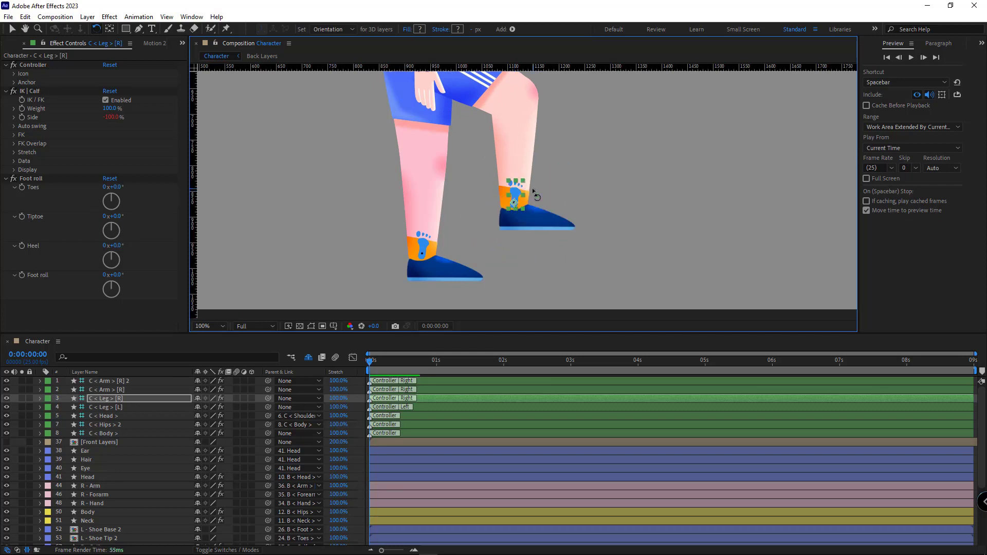
key("ctrl+z")
Step: Test the Tiptoe and Foot roll settings of the C < Leg > [R] controller and restore the original foot pose
left_click(31, 178)
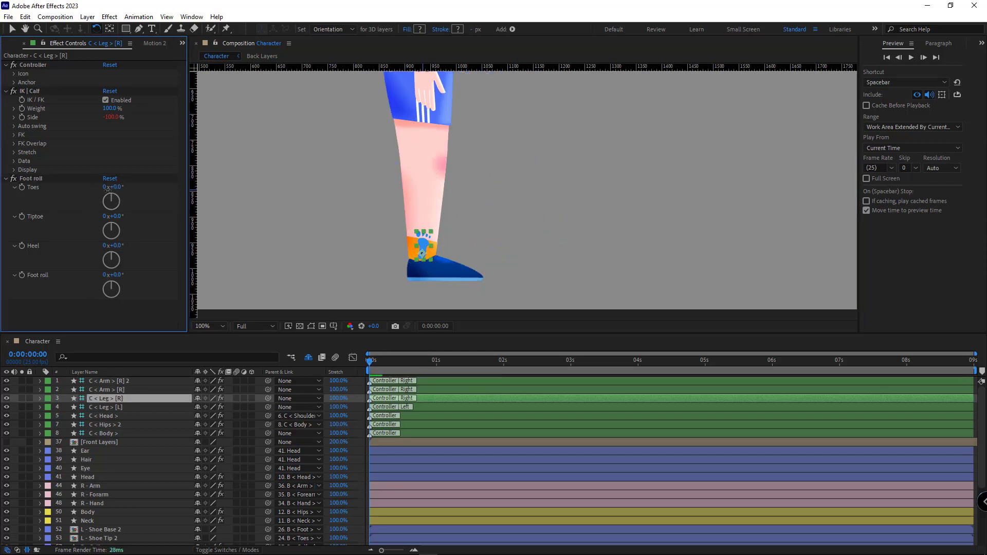
left_click_drag(115, 216, 101, 215)
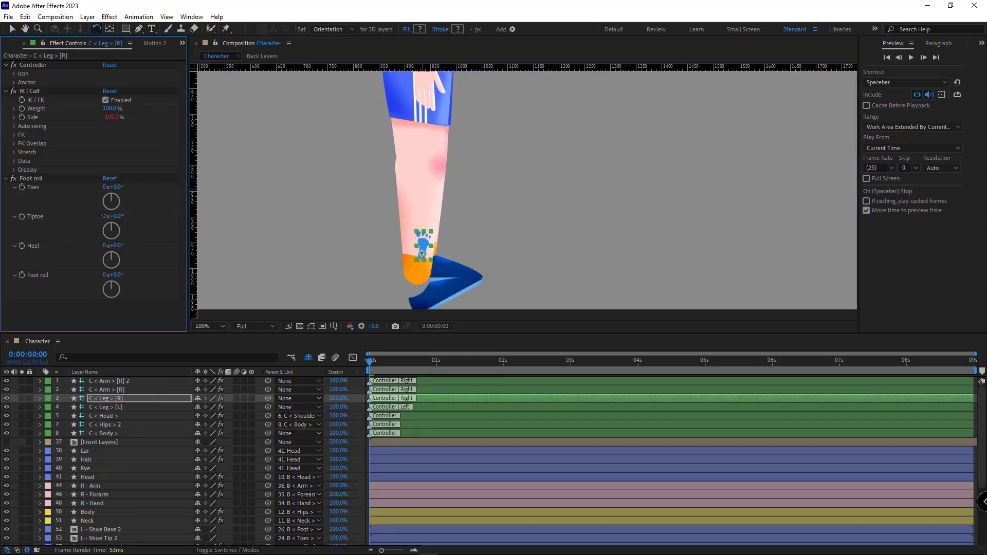
mouse_move(109, 275)
left_mouse_down()
mouse_move(124, 275)
mouse_move(106, 270)
left_mouse_up()
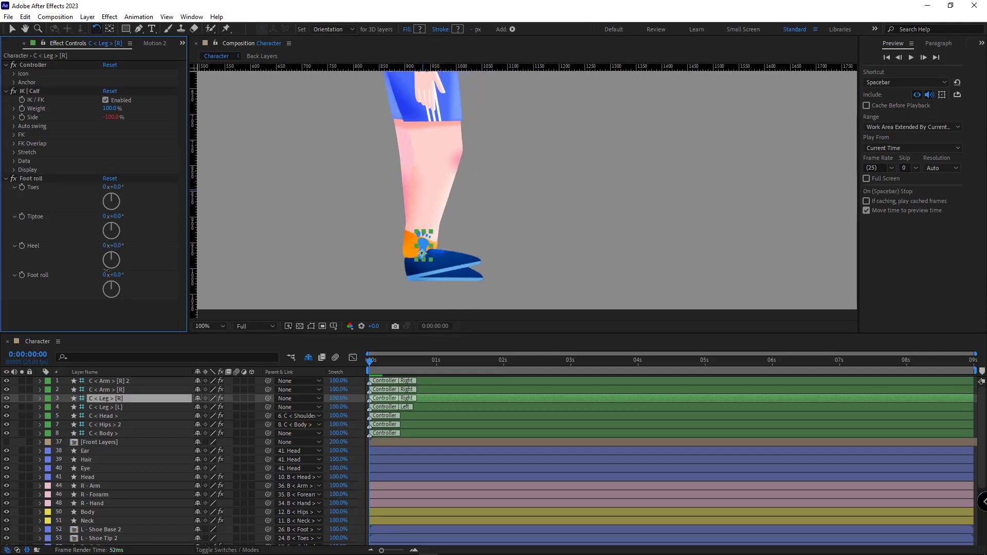
scroll(385, 236, "down", 2)
key("v")
left_click(210, 326)
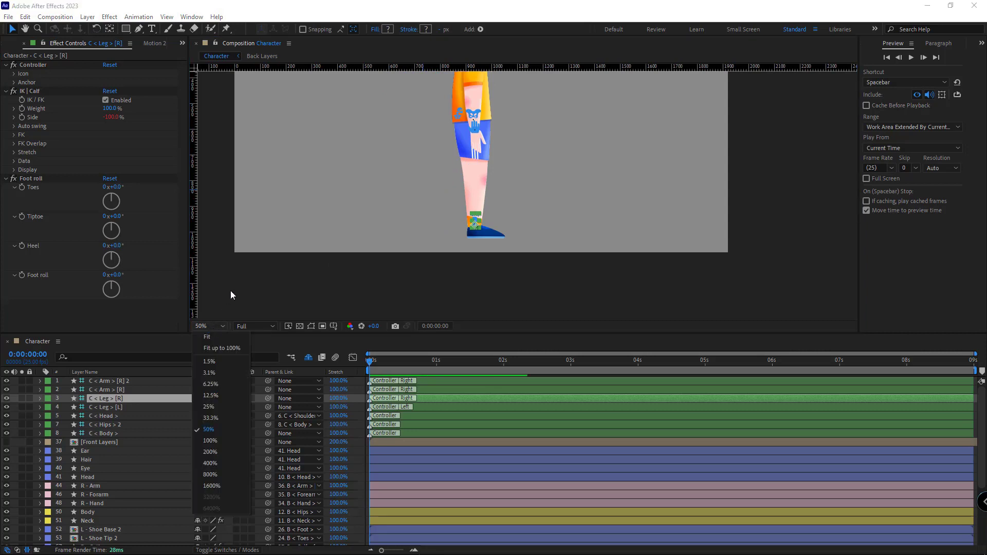
left_click(211, 337)
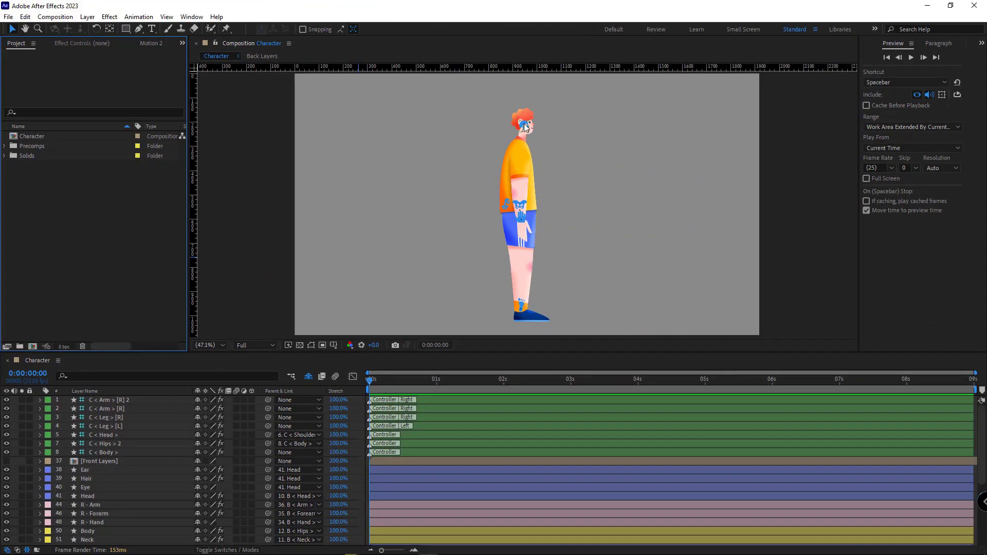
Step: Reveal the shy layers, make the C < Shoulders & neck > controller visible and non-shy, and hide the remaining shy layers again
left_click(118, 435)
left_click(309, 377)
left_click(113, 443)
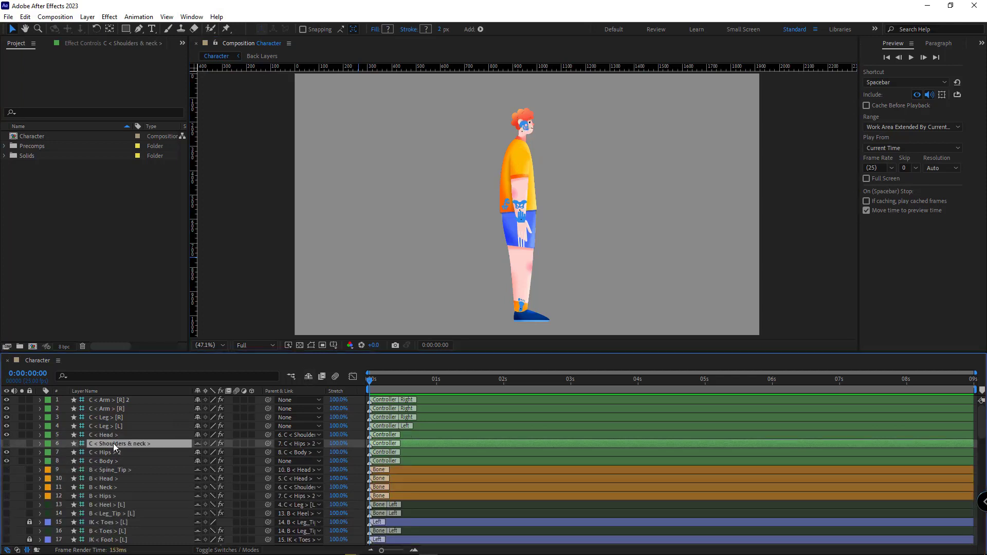
left_click(198, 443)
left_click(308, 376)
Step: Test the C < Leg > [L] controller by moving the foot up and forward, and undo the move
left_click(105, 426)
scroll(530, 287, "up", 1)
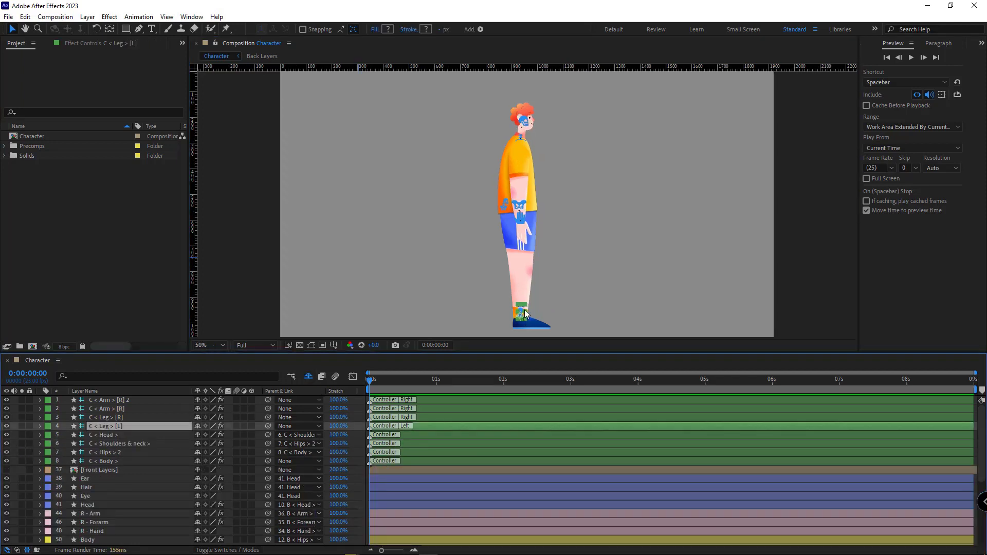
scroll(530, 279, "down", 2)
left_click_drag(521, 266, 555, 250)
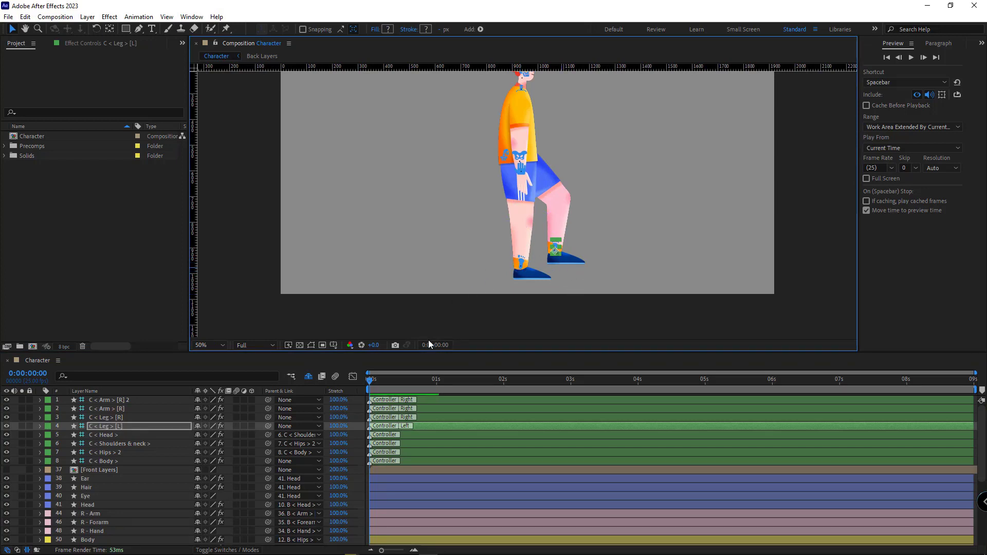
key("ctrl+z")
Step: Move the C < Arm > [R] controller forward to check which arm it drives
scroll(436, 223, "up", 1)
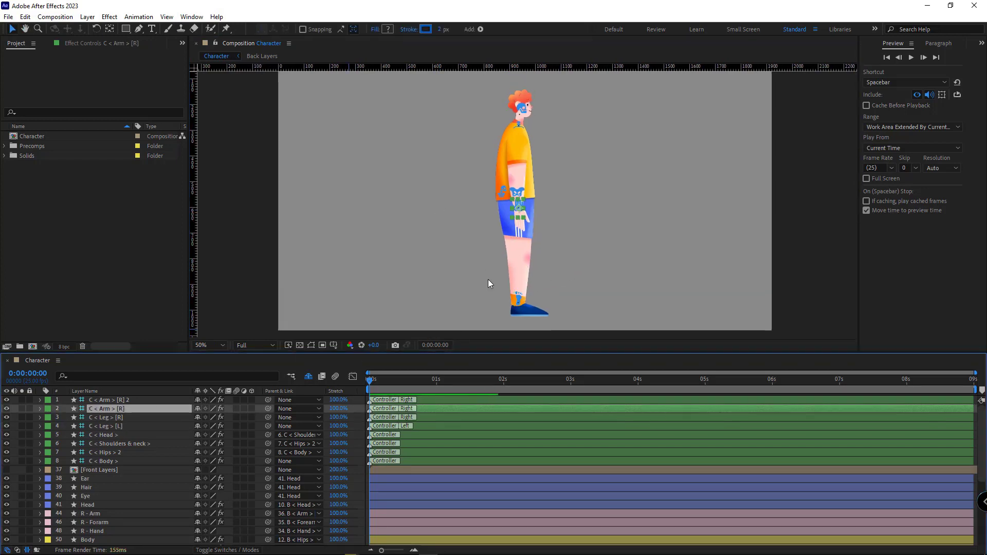
left_click(555, 204)
left_click_drag(556, 204, 557, 203)
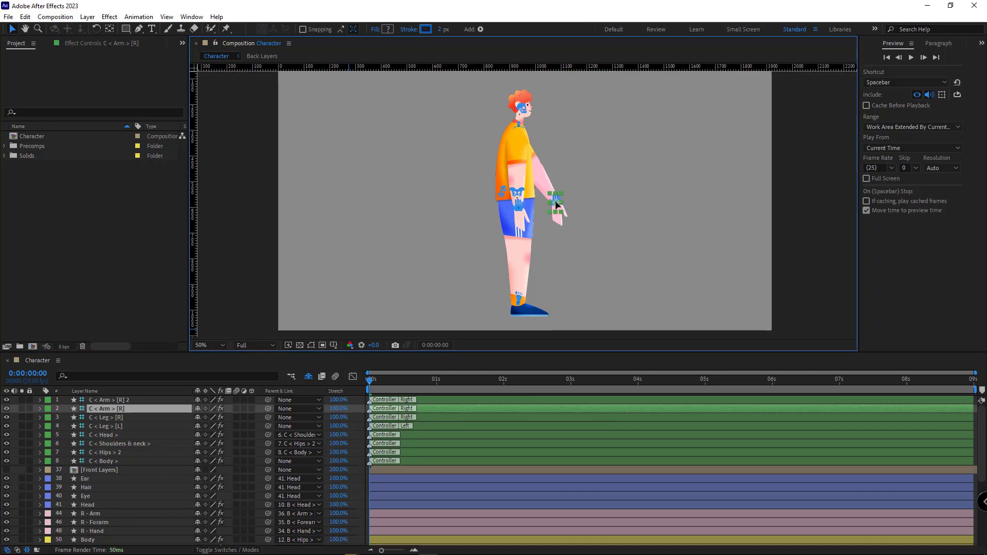
Step: Rename the rear arm's controller layer from C < Arm > [R] to C < Arm > [L]
left_click(110, 412)
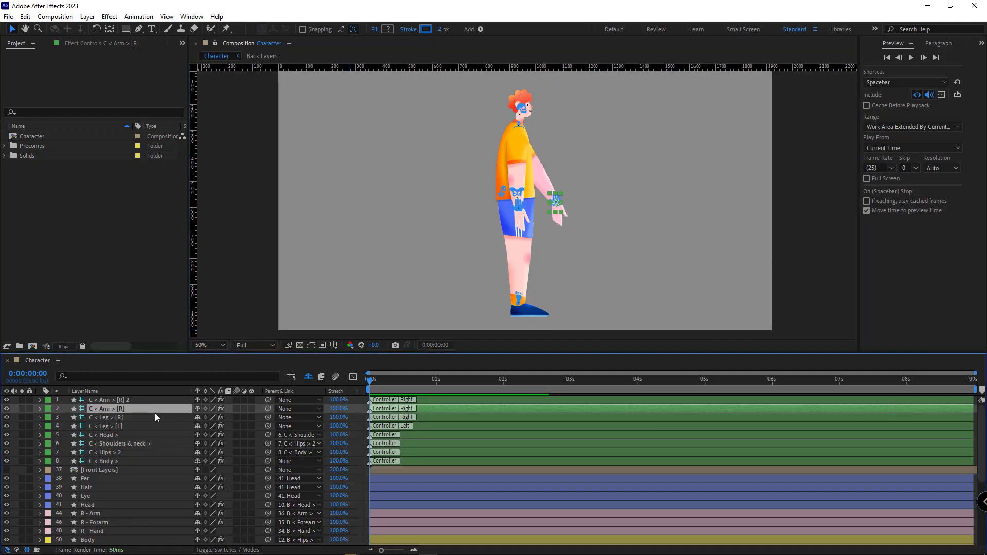
key("Return")
key("End")
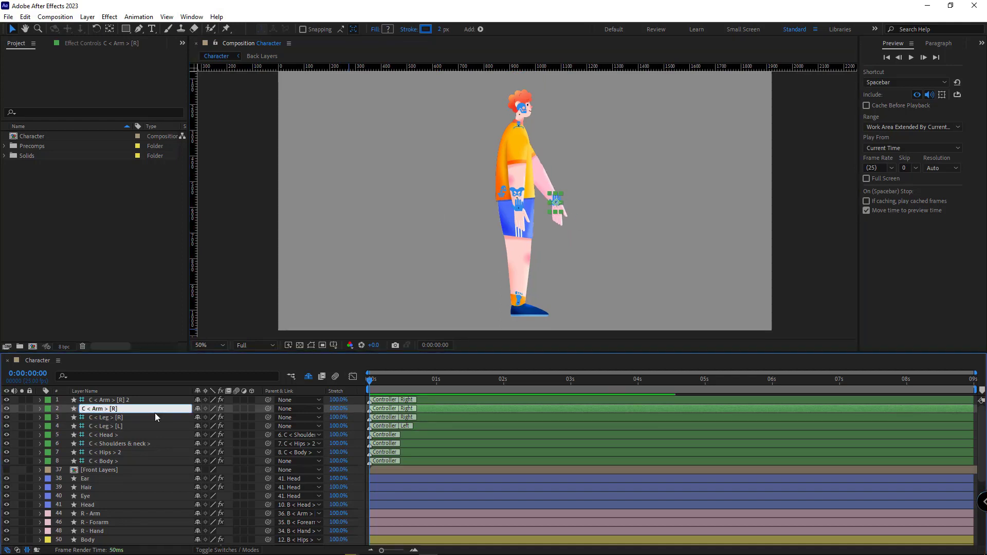
key("BackSpace")
key("BackSpace")
type("L]")
Step: Rename the front arm's controller layer C < Arm > [R] 2 as C < Arm > [R]
left_click(127, 399)
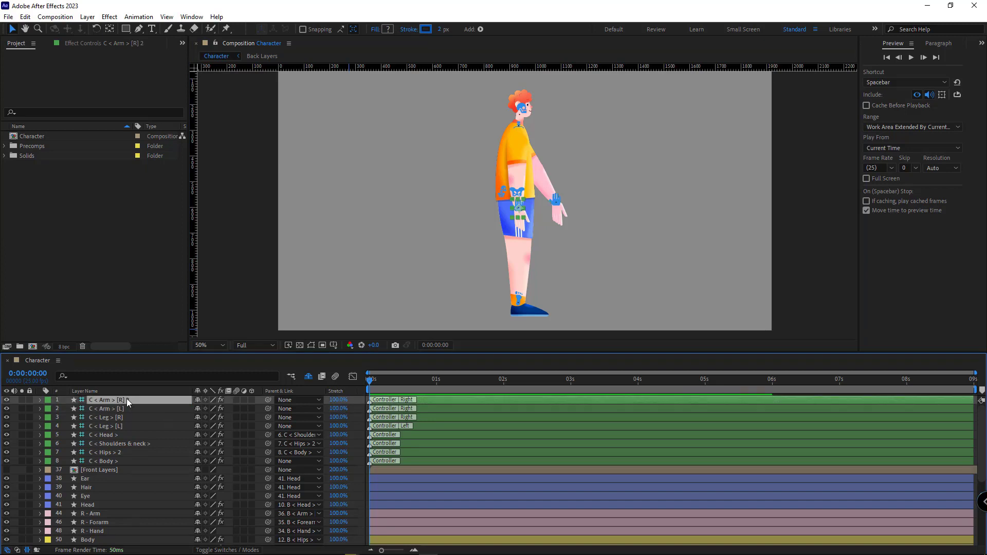
key("Return")
key("End")
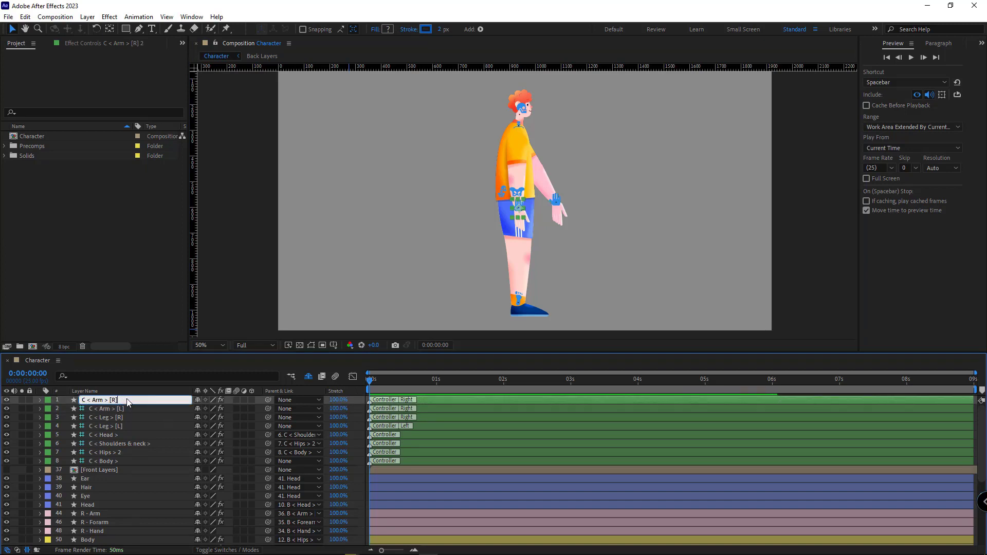
key("Return")
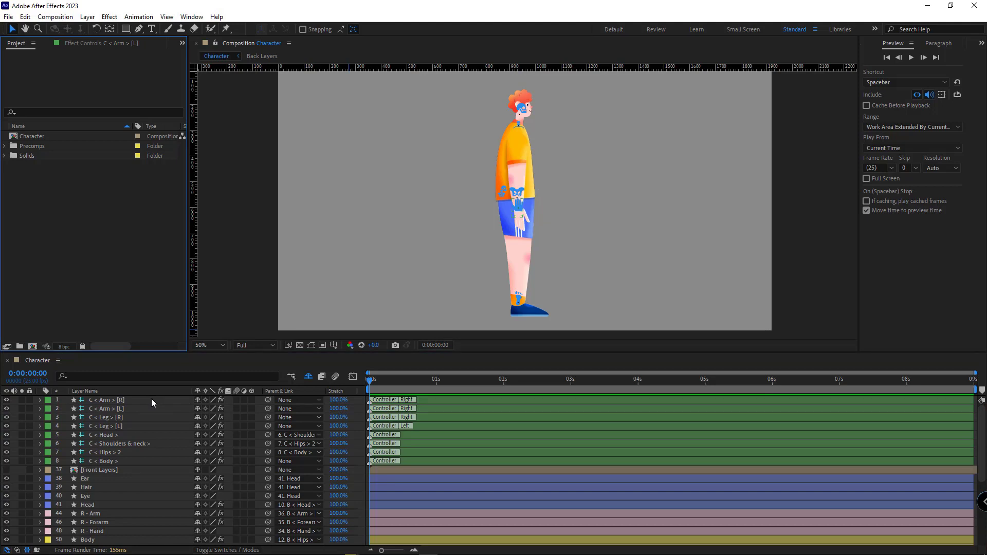
Step: Open the Walk/Run cycle options in Duik Ángela's automation tools with all eight controllers selected, from C < Arm > [R] through C < Body >
left_click(183, 43)
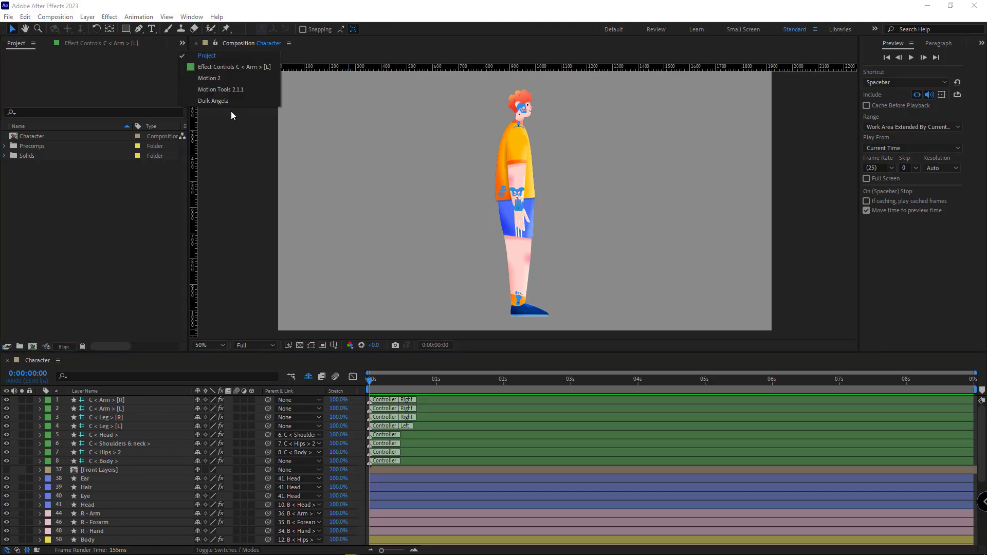
left_click(213, 101)
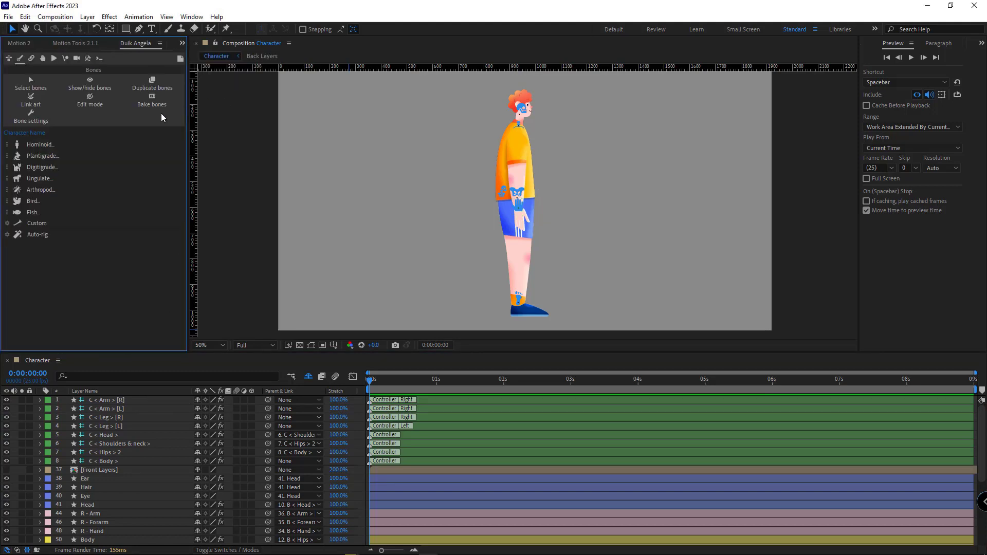
left_click(54, 59)
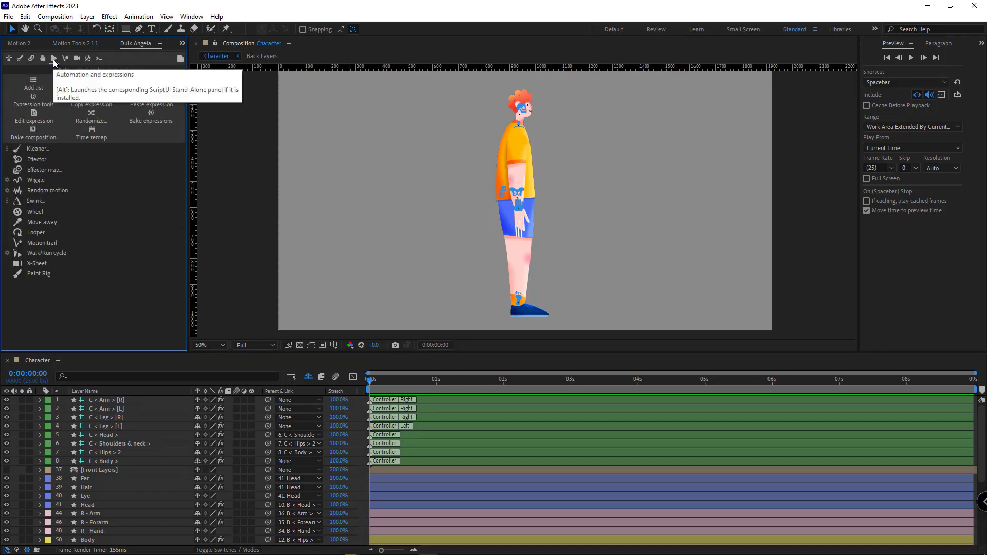
left_click(108, 402)
left_click(124, 459, "shift")
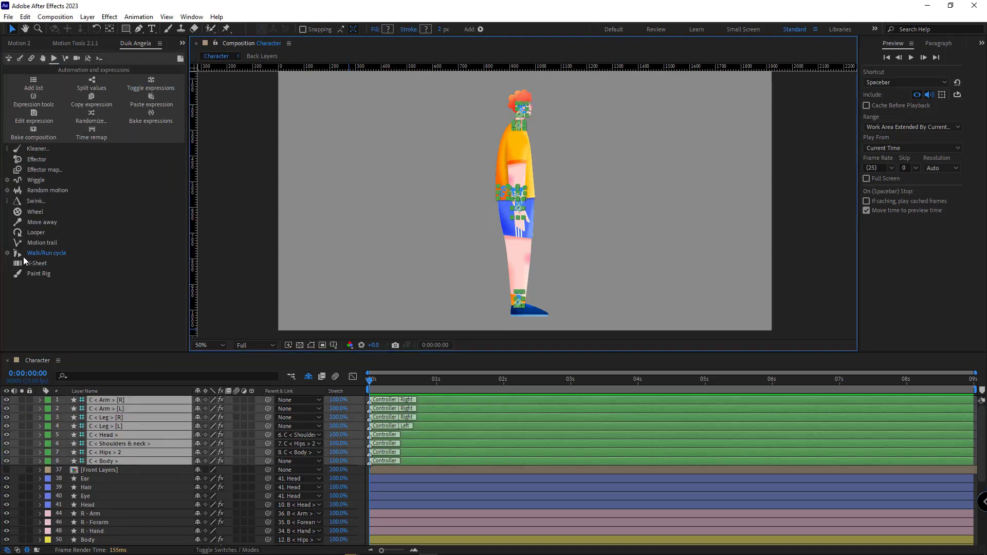
left_click(8, 253)
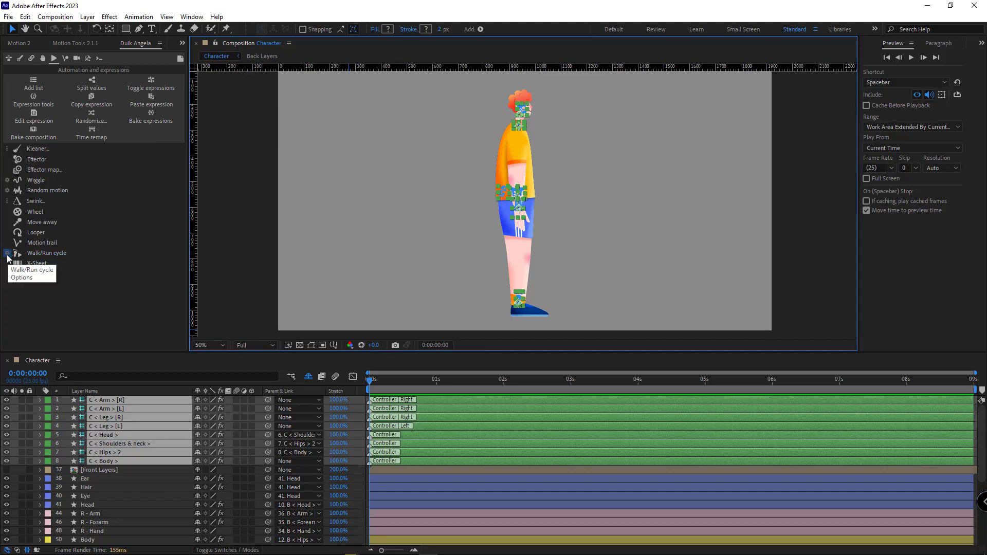
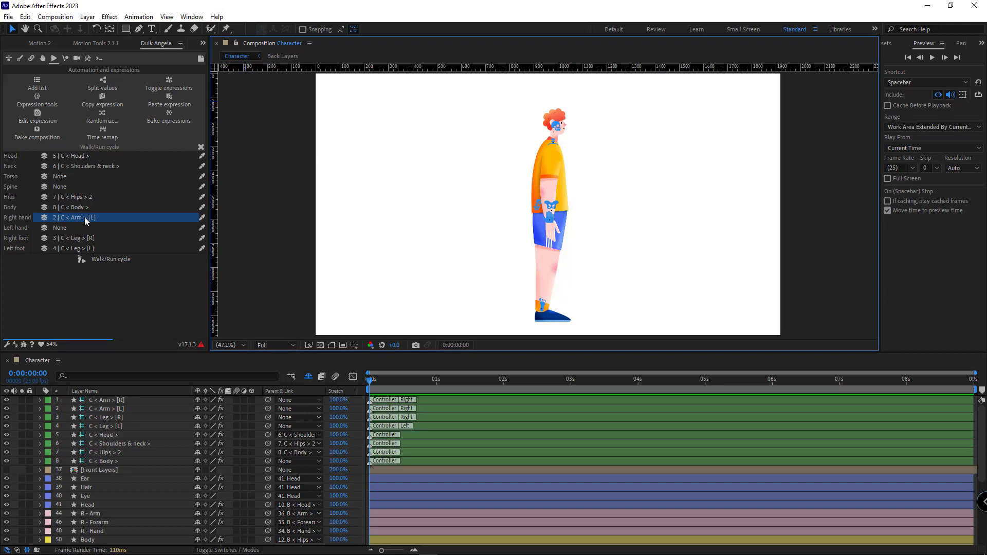
Step: Assign C < Arm > [R] as the right hand and C < Arm > [L] as the left hand, and generate the walk/run cycle
left_click(44, 217)
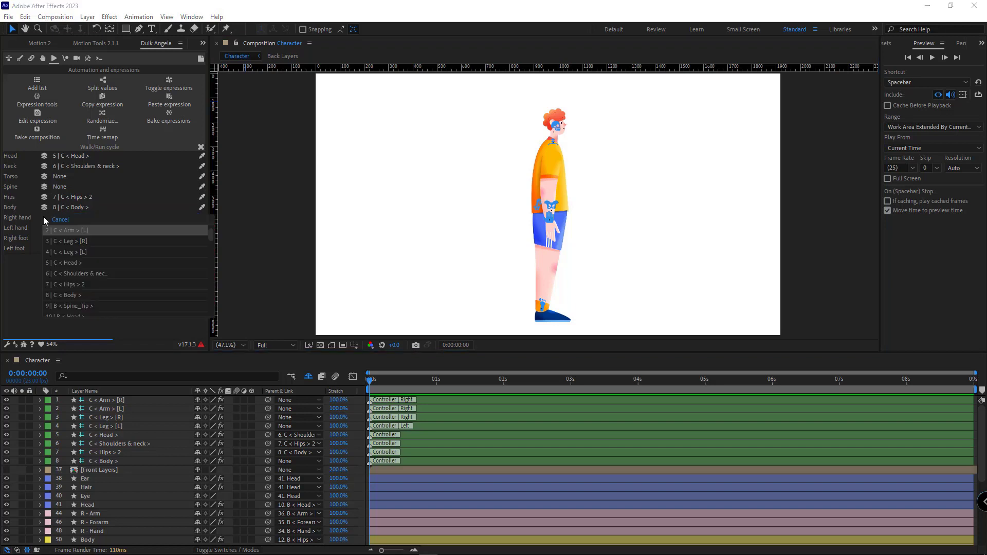
scroll(66, 242, "up", 1)
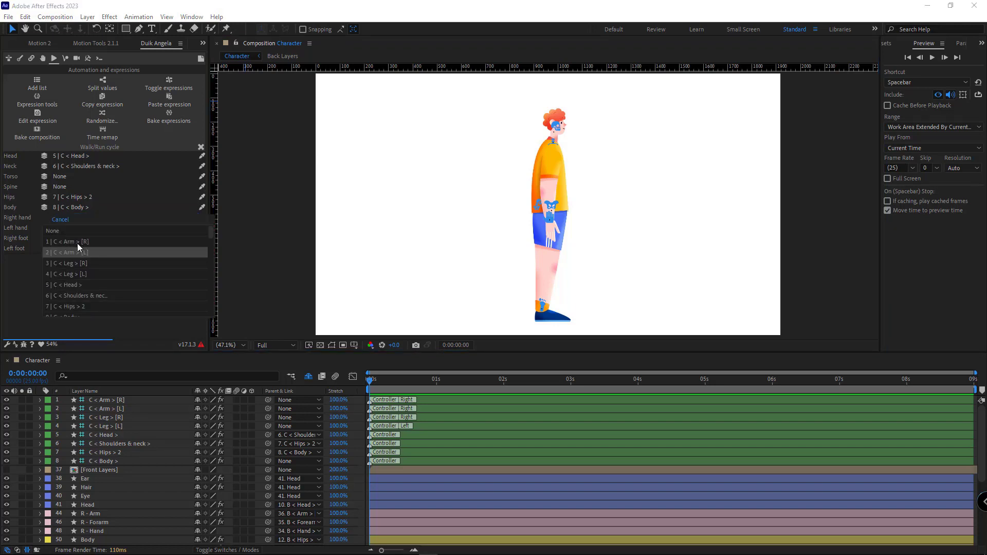
left_click(77, 241)
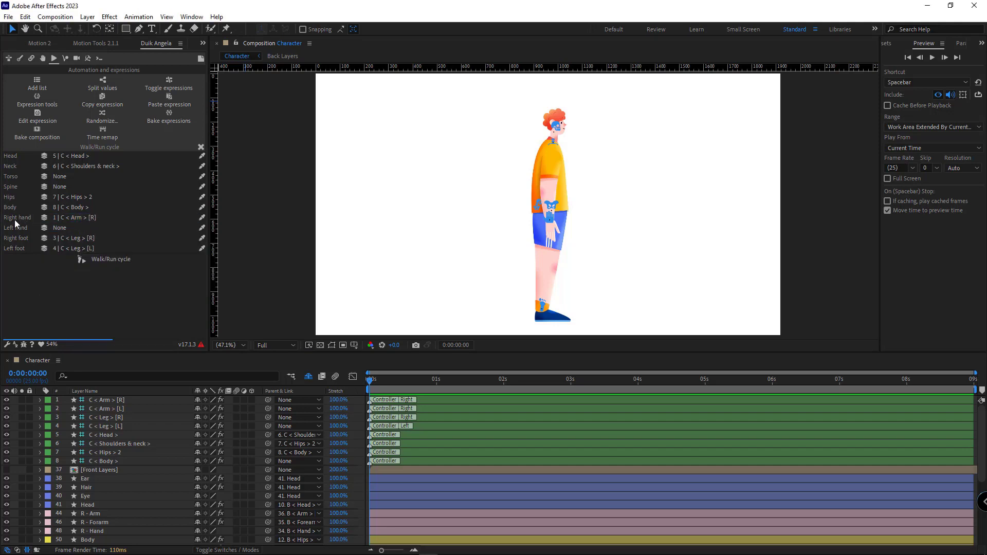
left_click(66, 229)
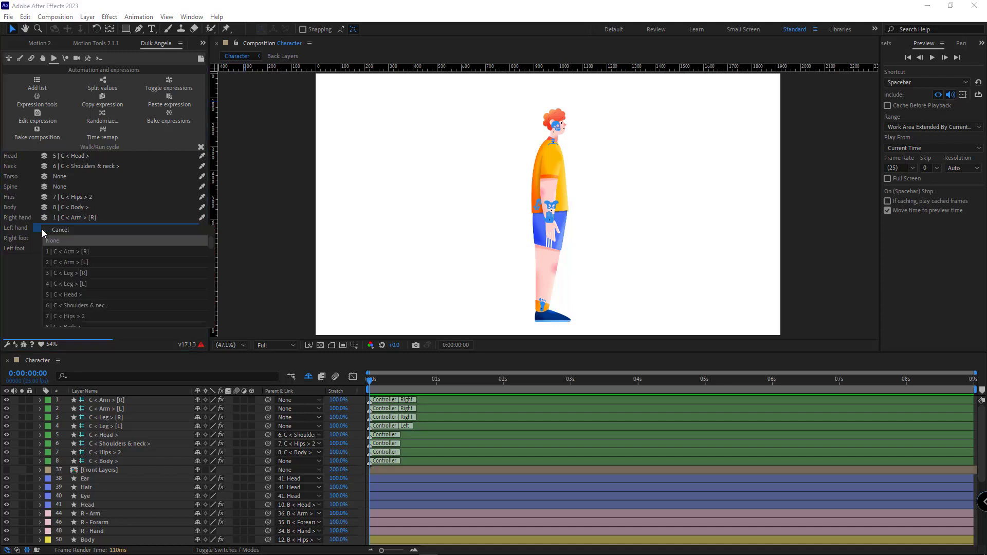
left_click(69, 259)
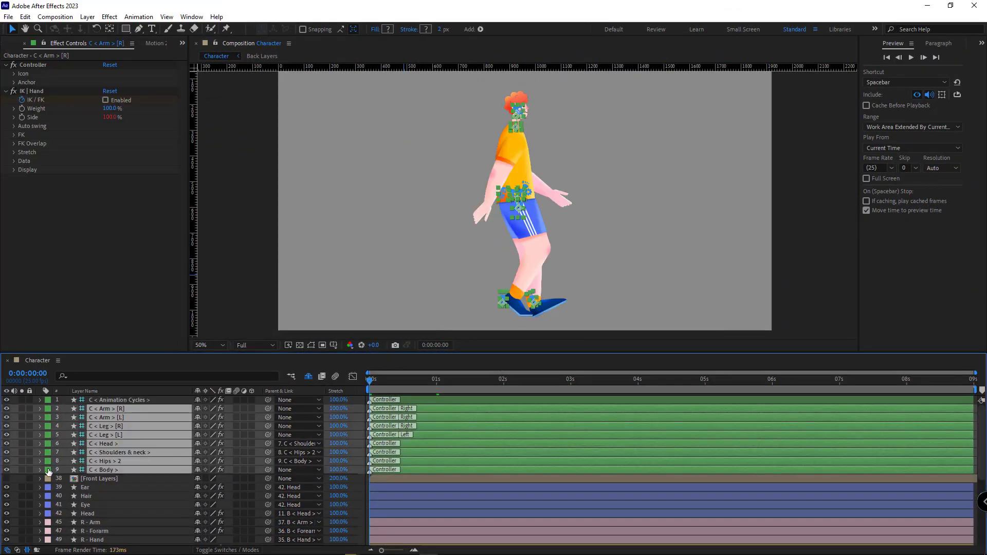
Step: Hide the arm, leg, head, shoulders and hips controllers, leaving C < Body > and C < Animation Cycles > visible
left_click(108, 469, "ctrl")
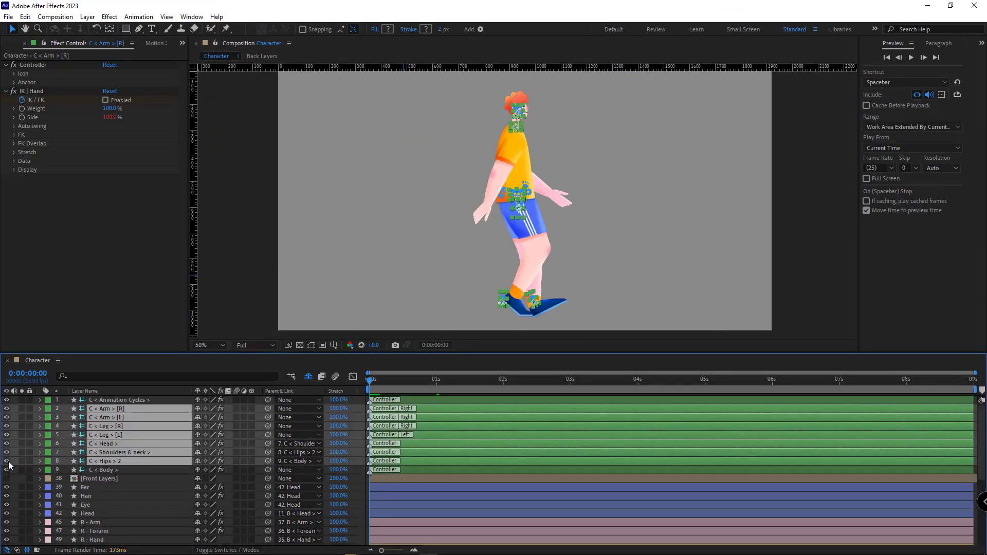
left_click_drag(7, 460, 6, 408)
key("ctrl+shift+a")
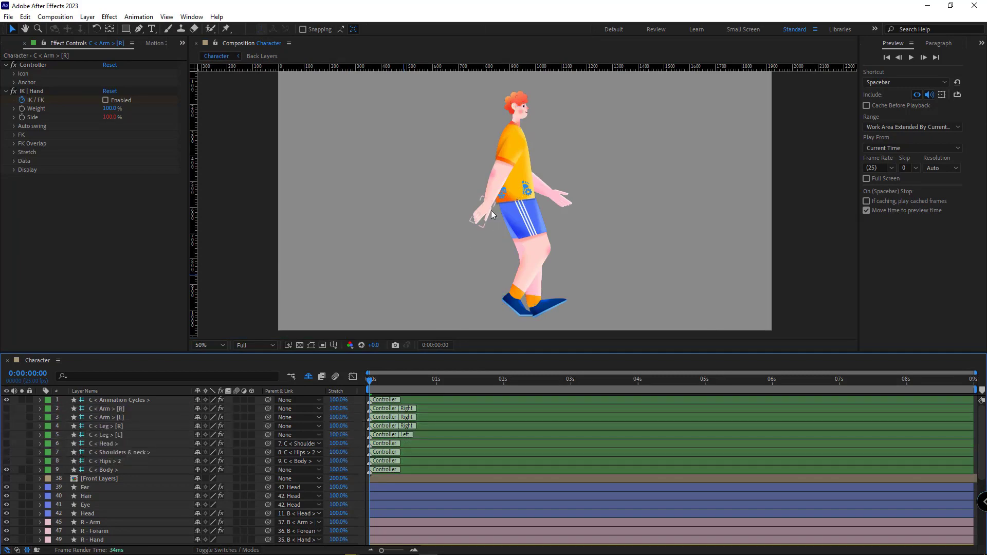
Step: Move the C < Animation Cycles > controller into the empty space behind the character and keep its layer selected
left_click(525, 205)
left_click_drag(526, 205, 402, 193)
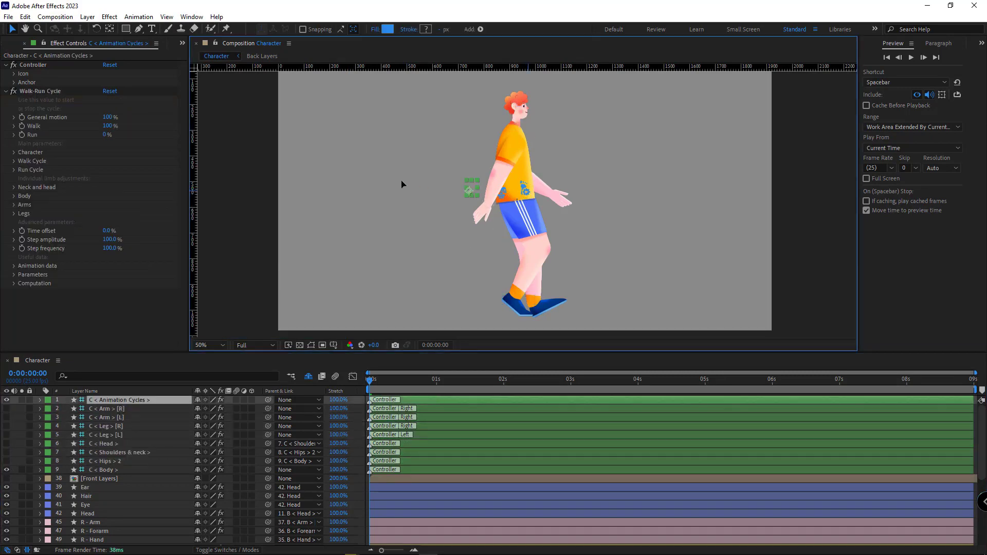
key("ctrl+shift+a")
left_click(123, 401, "ctrl")
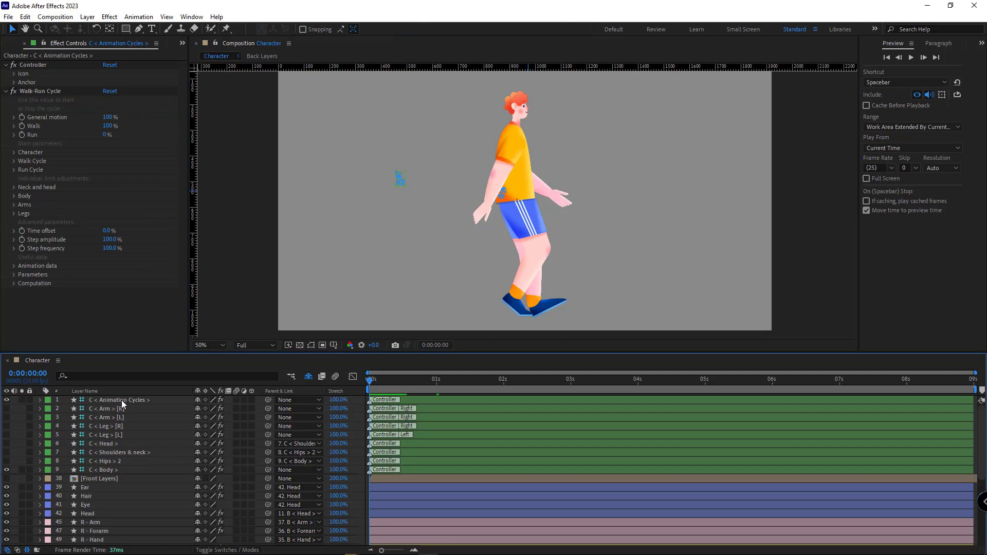
left_click(122, 403)
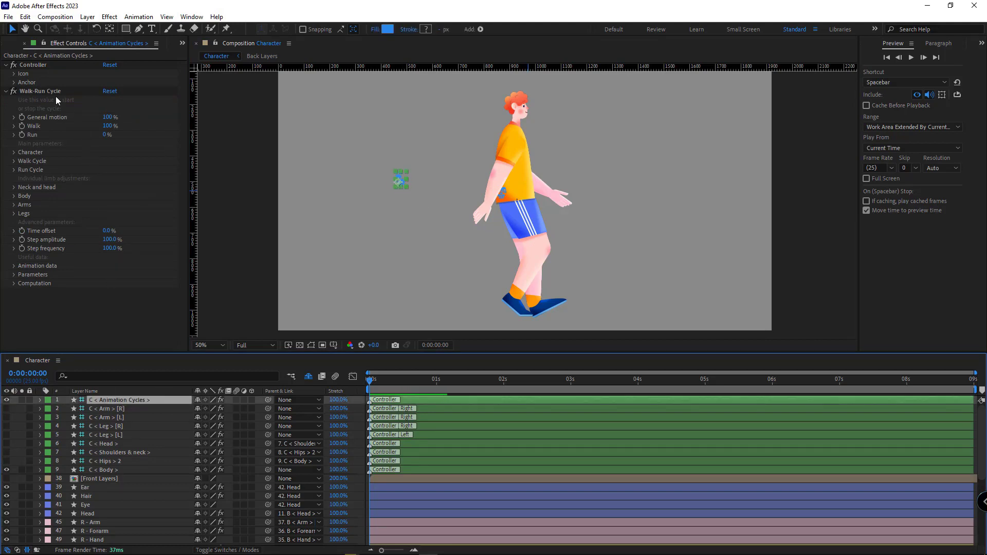
Step: End the work area at 0:00:01:00 to match the Walk-Run Cycle's computed duration, and preview the walk loop
left_click(41, 91)
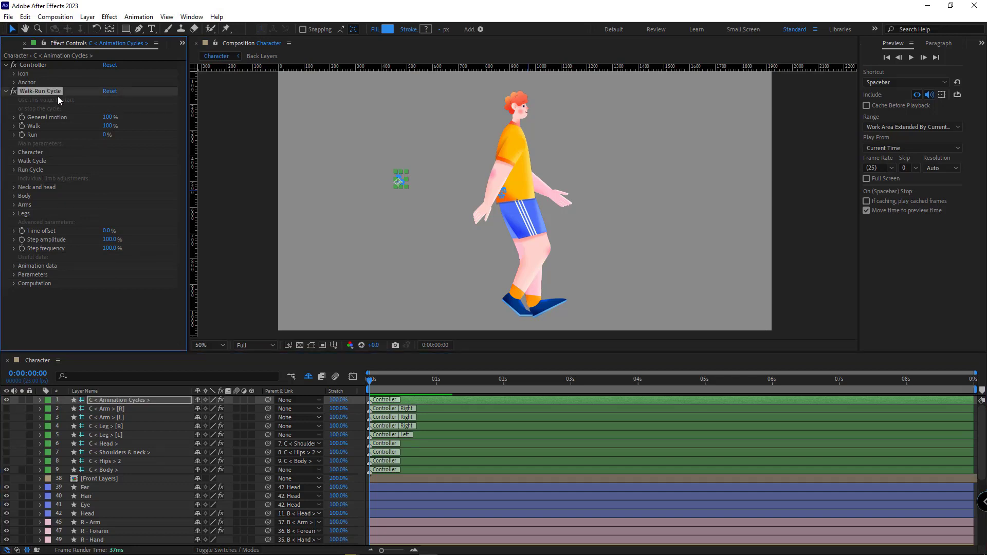
left_click(15, 284)
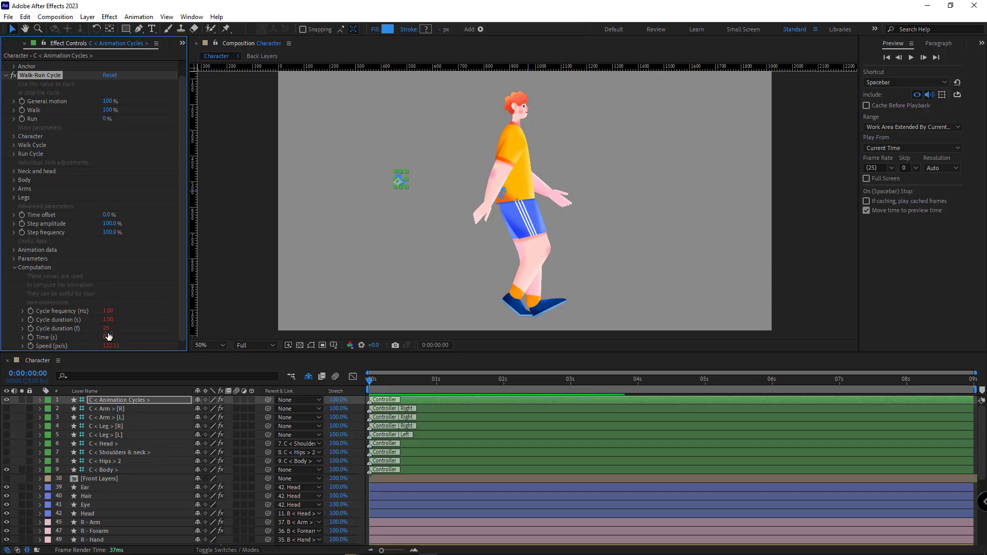
left_click(437, 384)
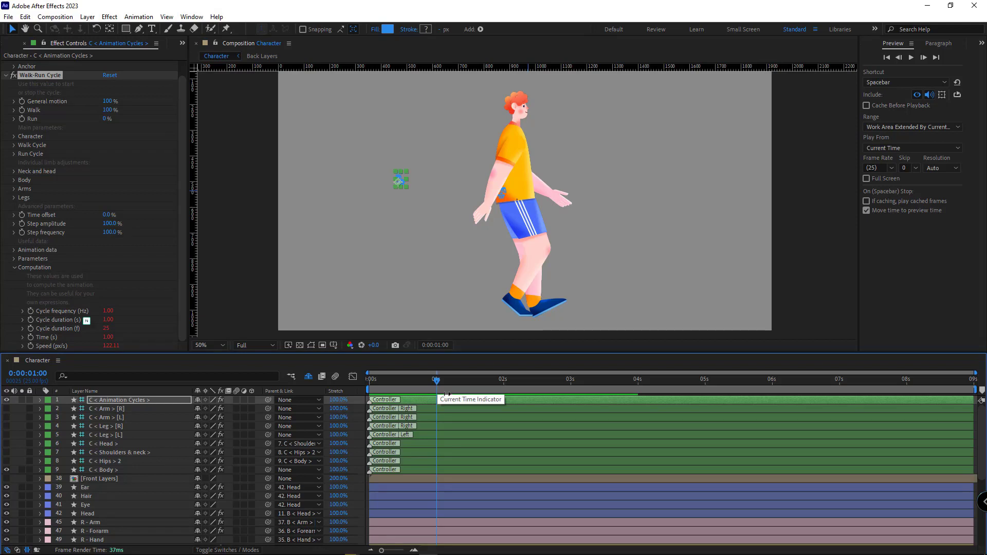
key("n")
key("space")
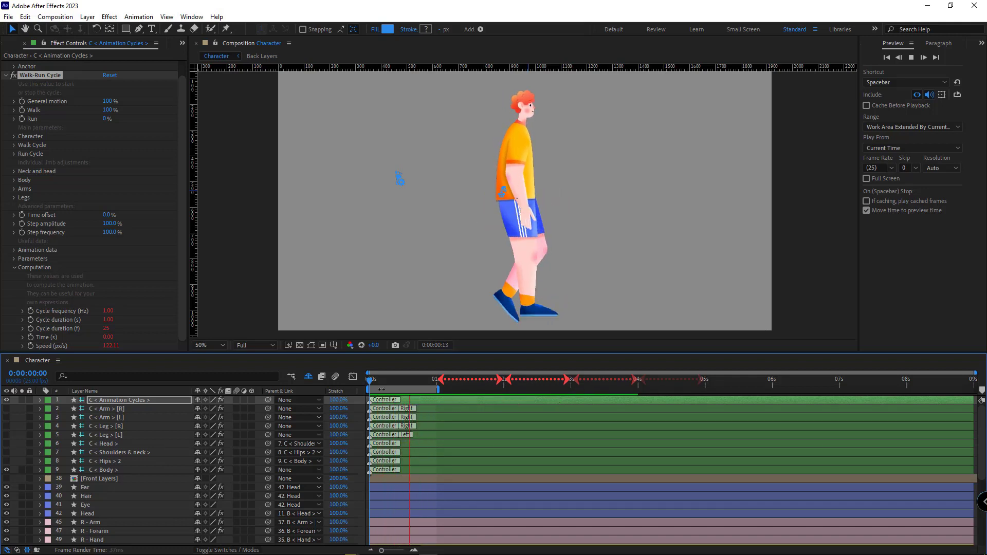
key("space")
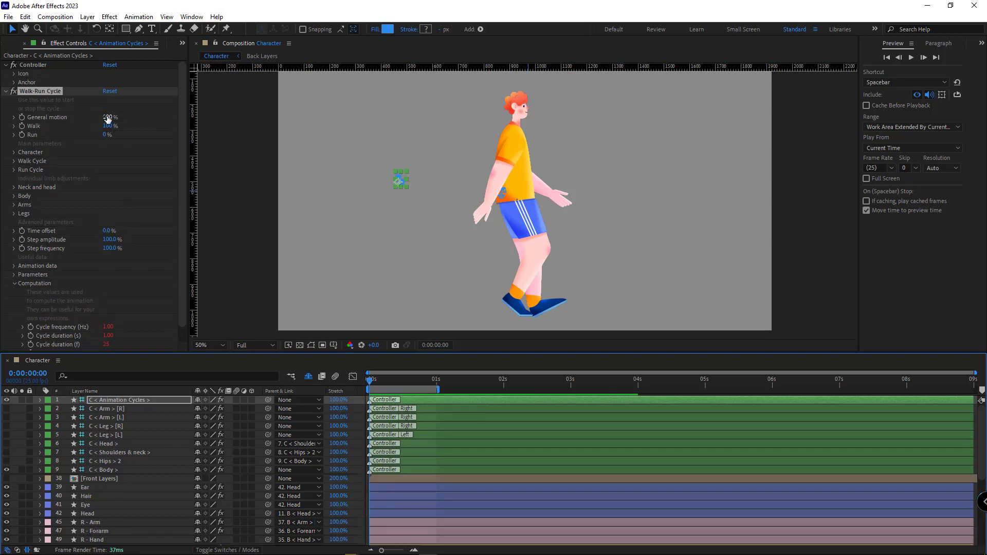
Step: Try the Walk-Run Cycle with General motion set to 0%
left_click(107, 118)
type("0")
key("Return")
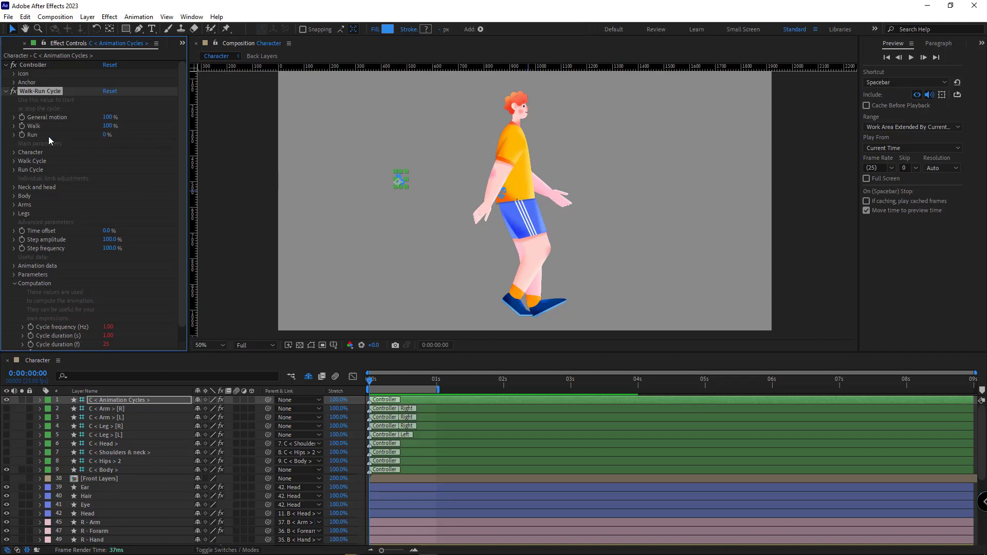
Step: Switch the character to a run by setting Run to 100% and Walk to 0%, and preview it
left_click(106, 134)
key("Return")
left_click(106, 125)
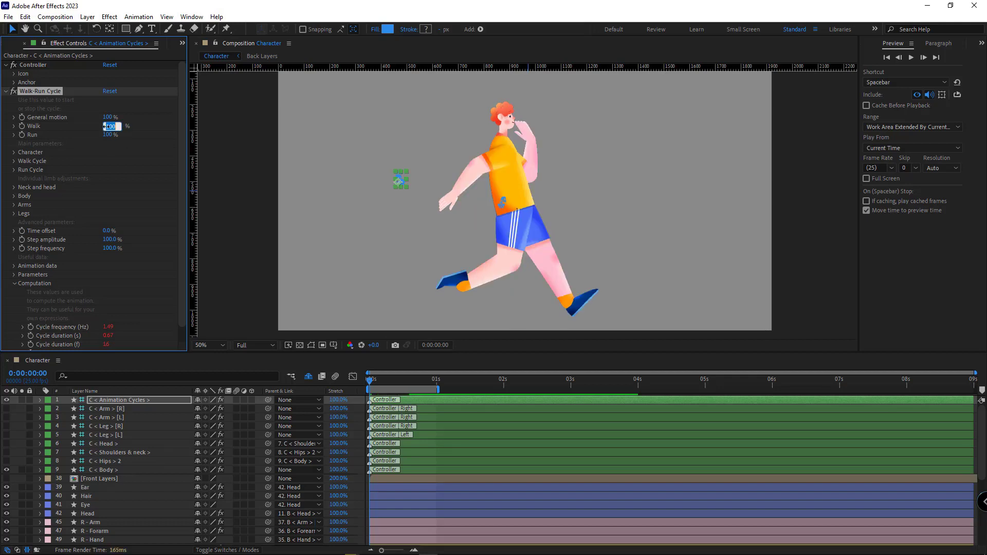
type("0")
key("Return")
key("space")
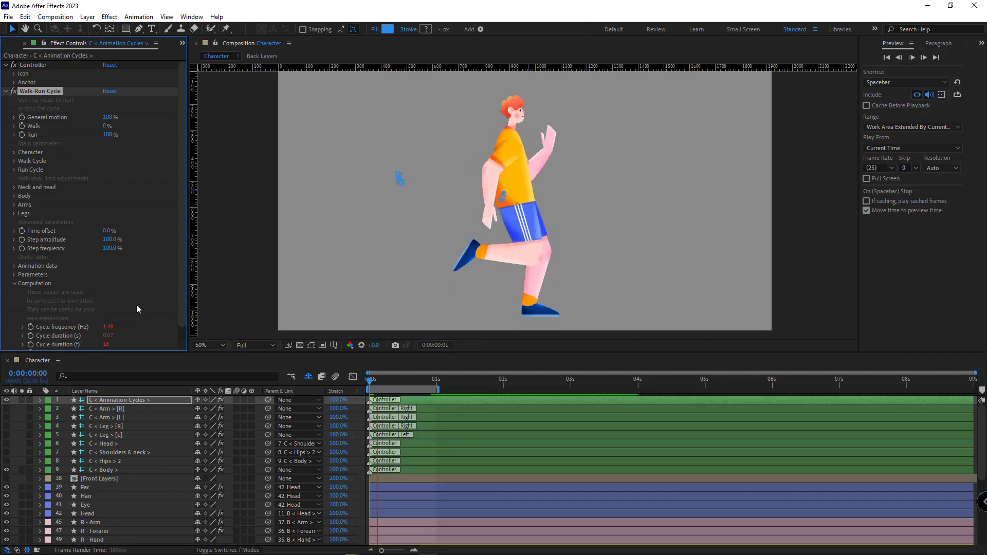
Step: End the work area at frame 16 to match the run cycle's computed duration, and preview the loop
scroll(59, 331, "down", 1)
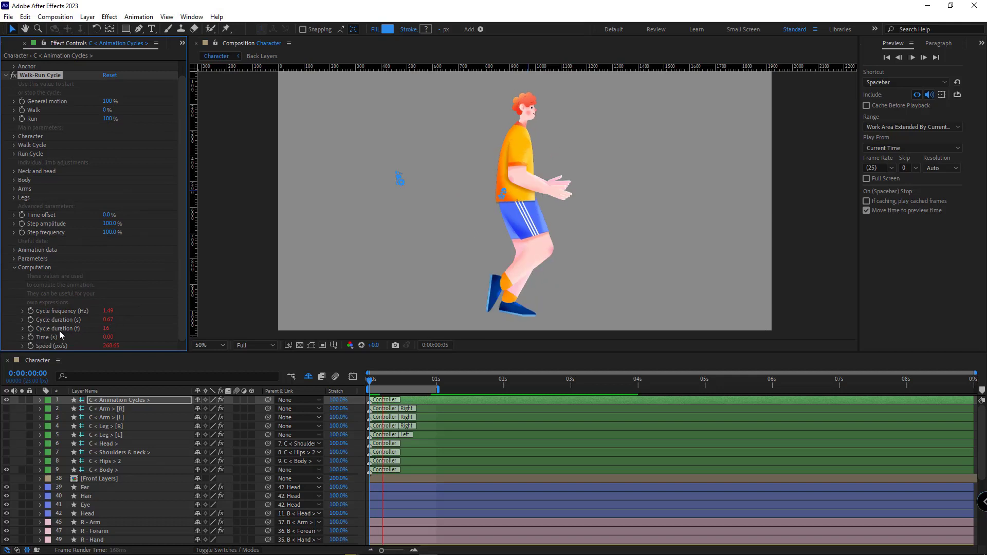
left_click(409, 385)
left_click(413, 385)
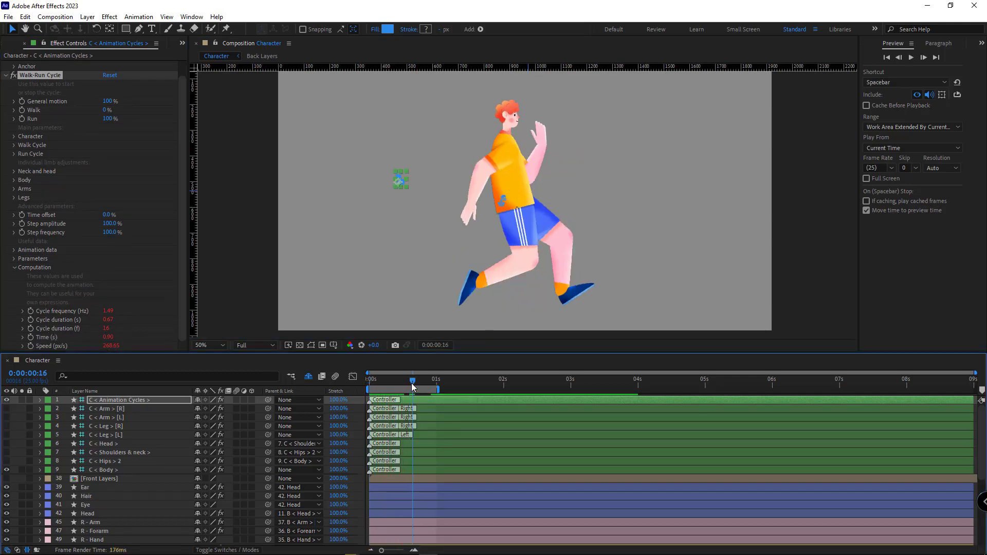
key("n")
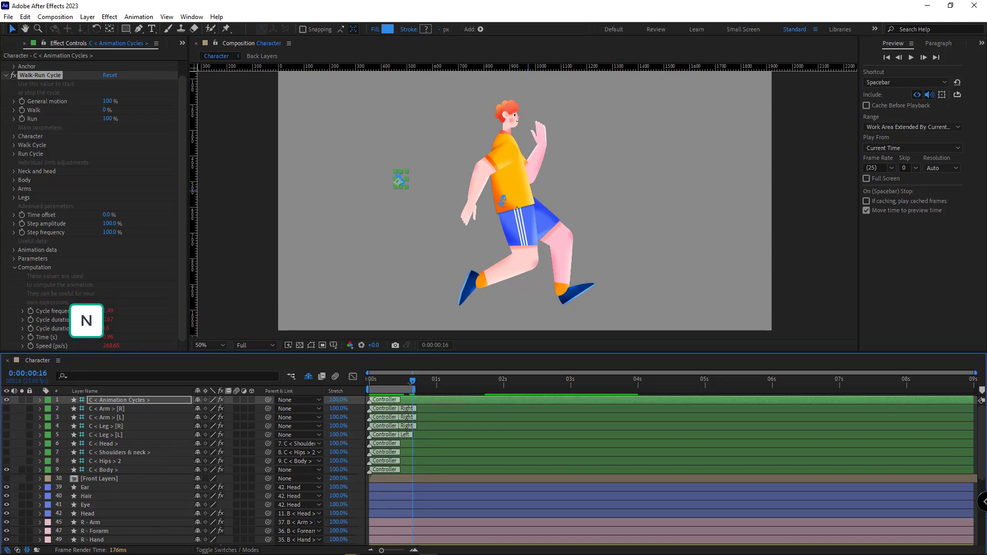
key("space")
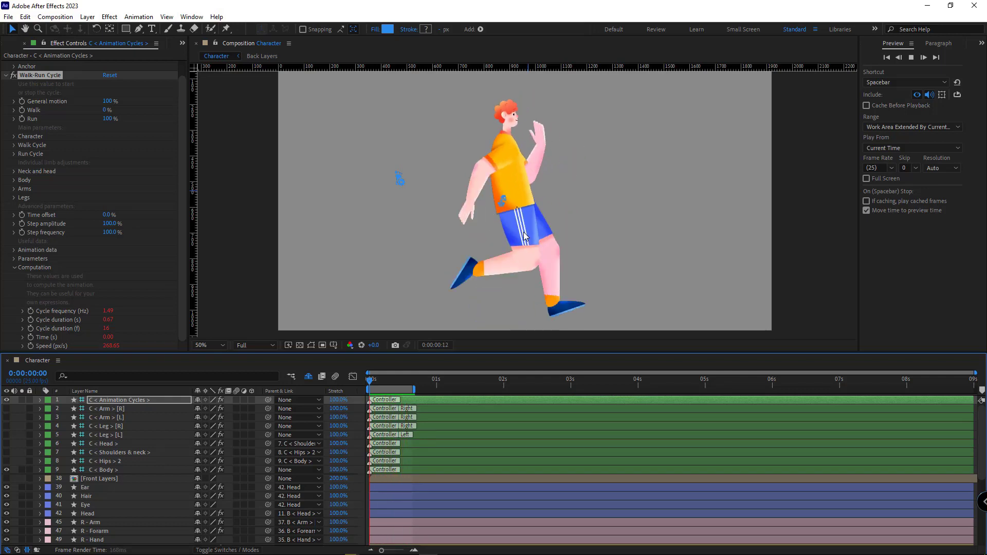
key("space")
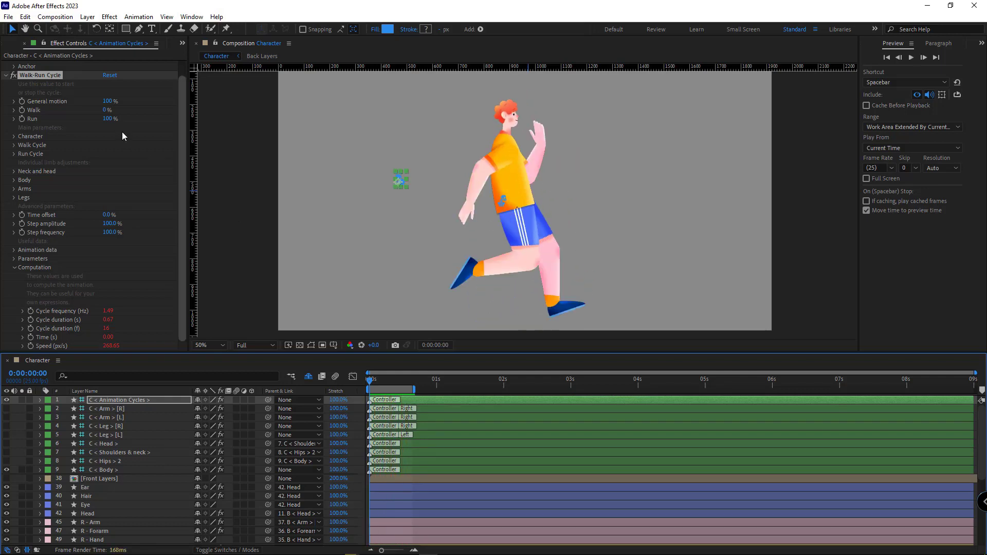
Step: Restore the walk by setting Run to 0% and Walk to 100%, preview it, and return to the first frame
left_click(110, 119)
type("0")
key("Return")
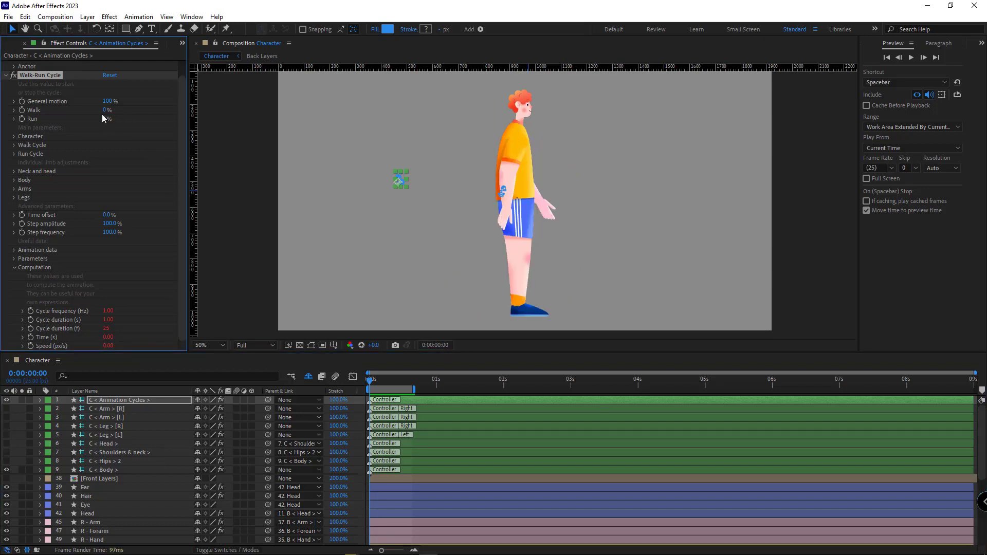
left_click(106, 110)
key("Return")
key("space")
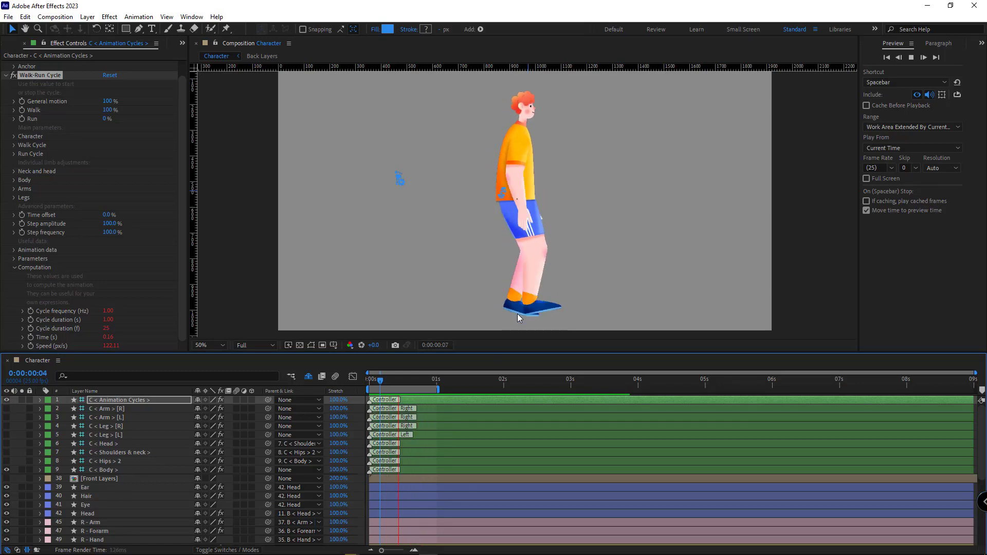
key("space")
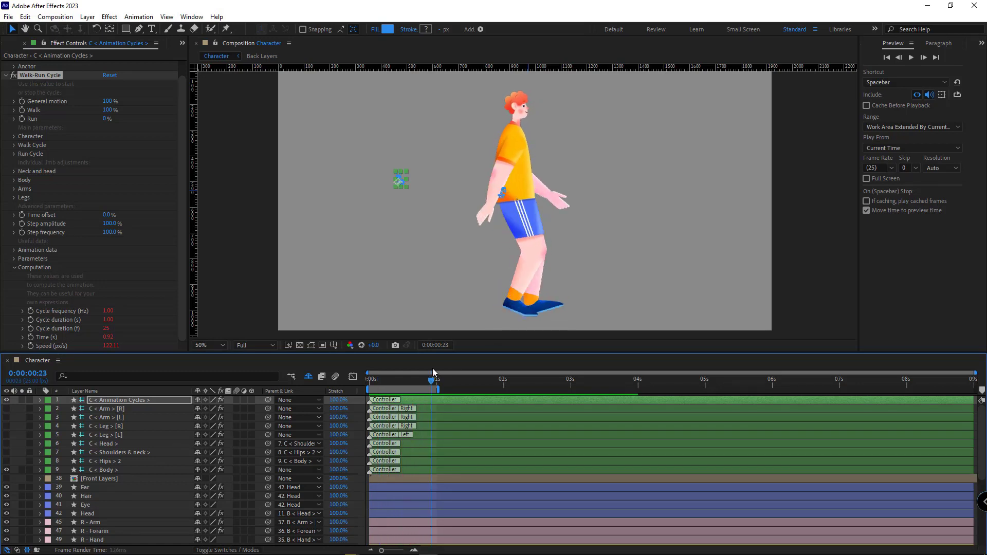
left_click_drag(381, 383, 344, 378)
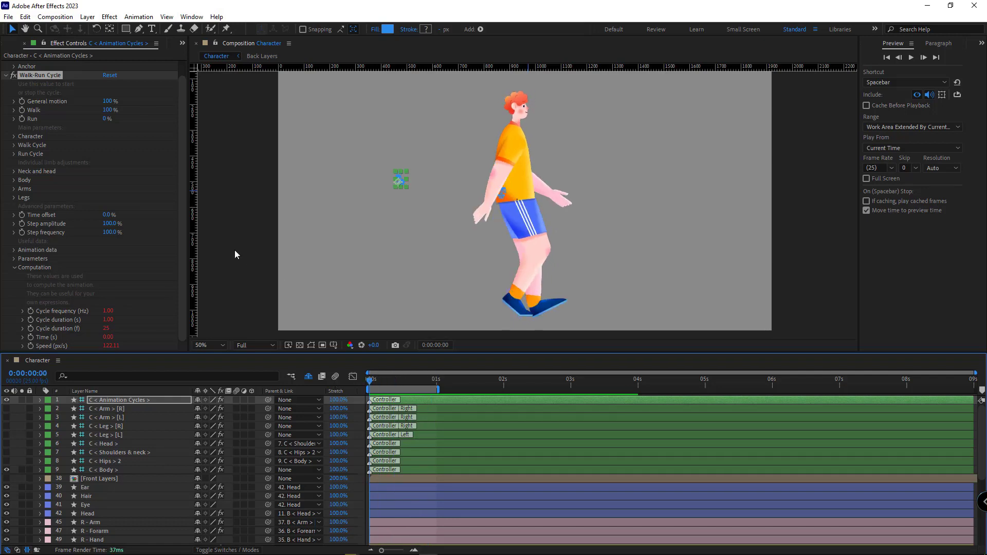
Step: Set the Walk Cycle's Walk speed to 300% and preview the faster walk
scroll(144, 201, "up", 1)
left_click(14, 161)
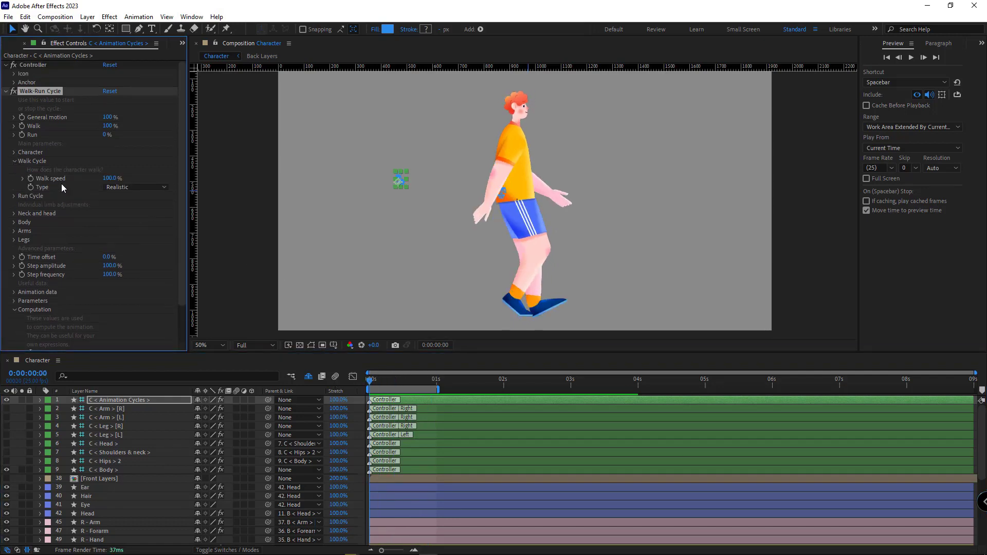
left_click(109, 179)
type("300")
key("Return")
key("space")
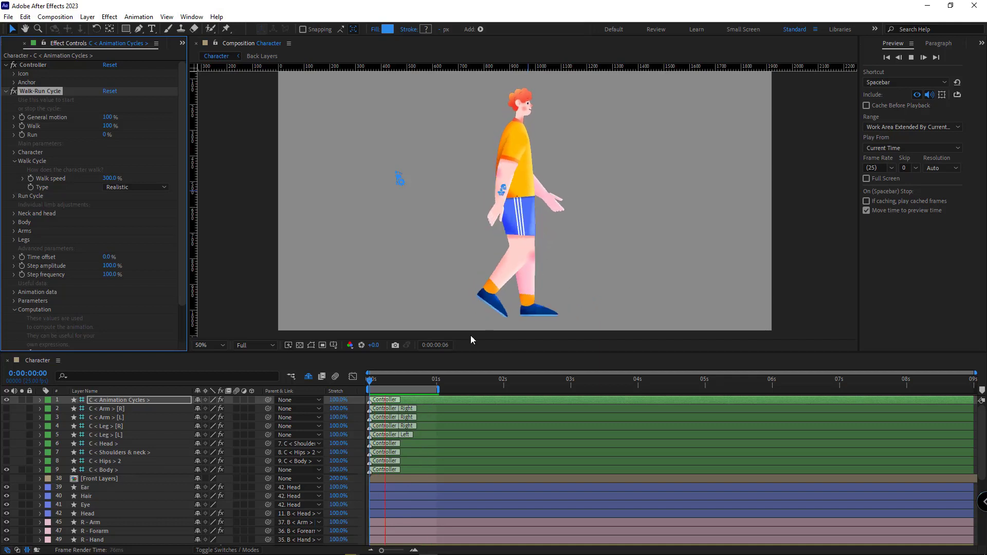
Step: Set the Walk-Run Cycle's Hips swing to 0°, preview the walk, and return to the first frame
left_click(346, 383)
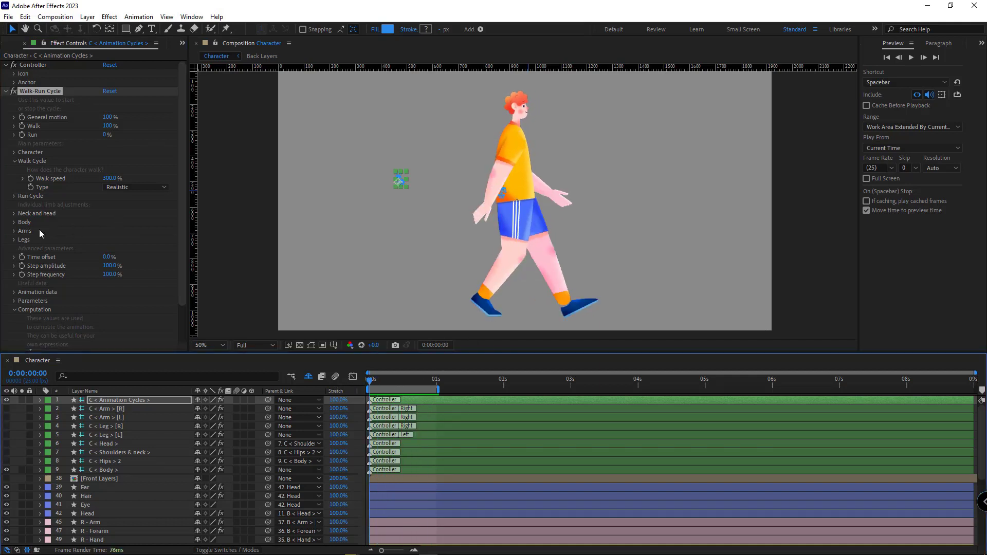
left_click(13, 222)
scroll(2, 247, "down", 1)
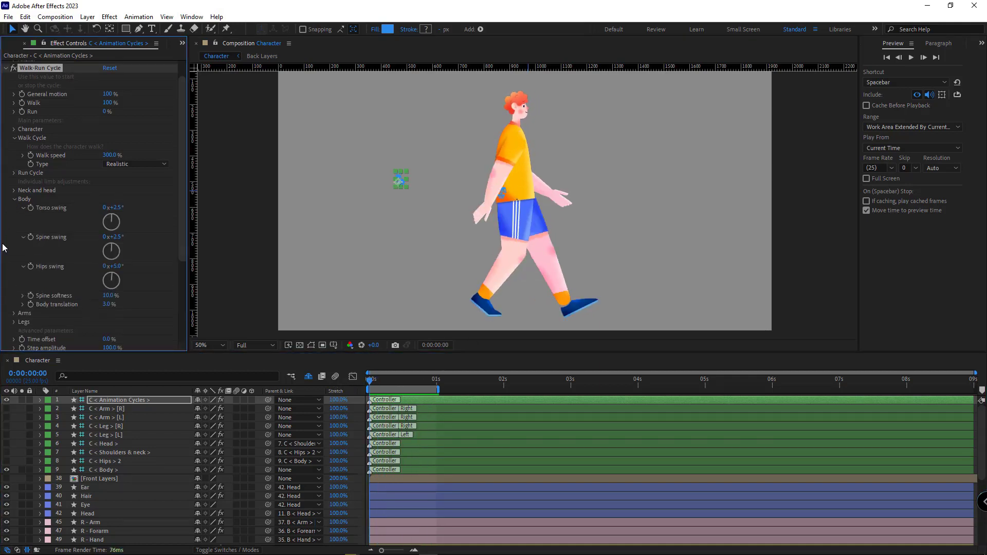
left_click(118, 266)
type("0")
key("Return")
key("space")
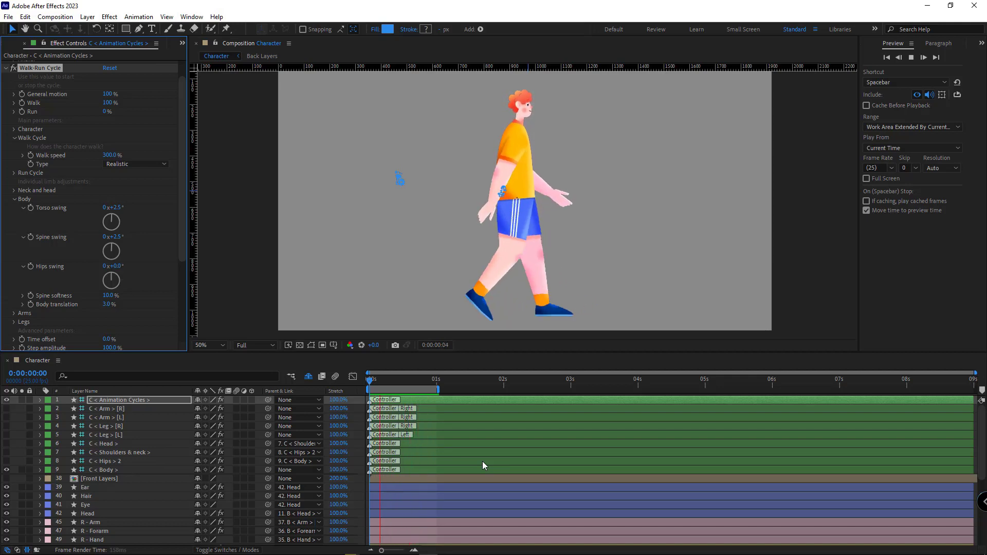
left_click(380, 380)
key("Home")
Step: Move the body controller slightly forward, preview the adjusted walk, and scrub to frame 5
left_click(507, 194)
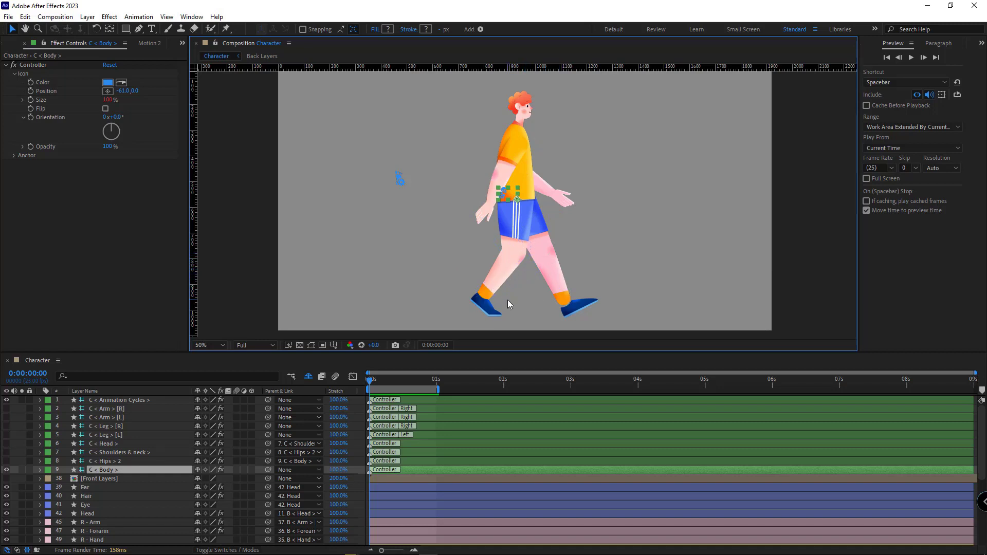
key("Return")
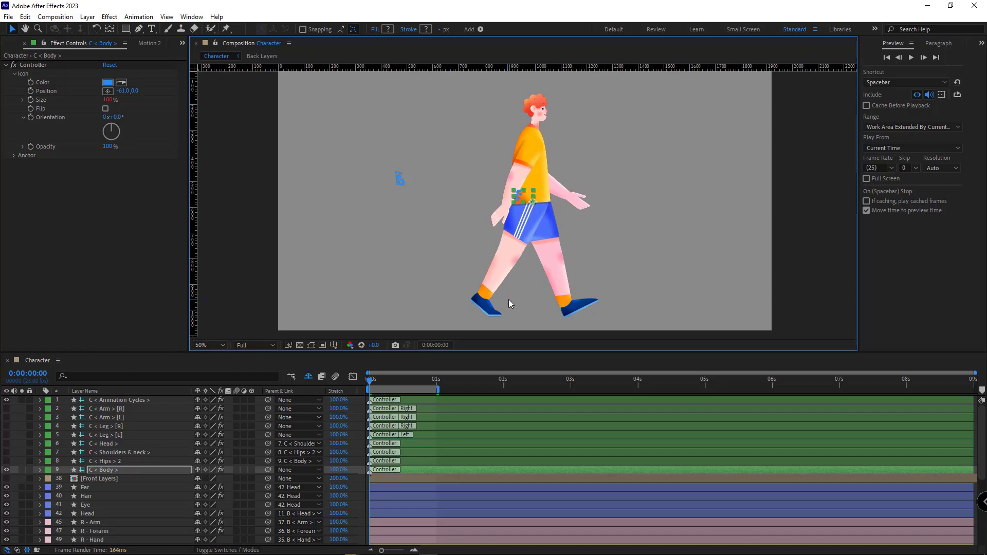
key("space")
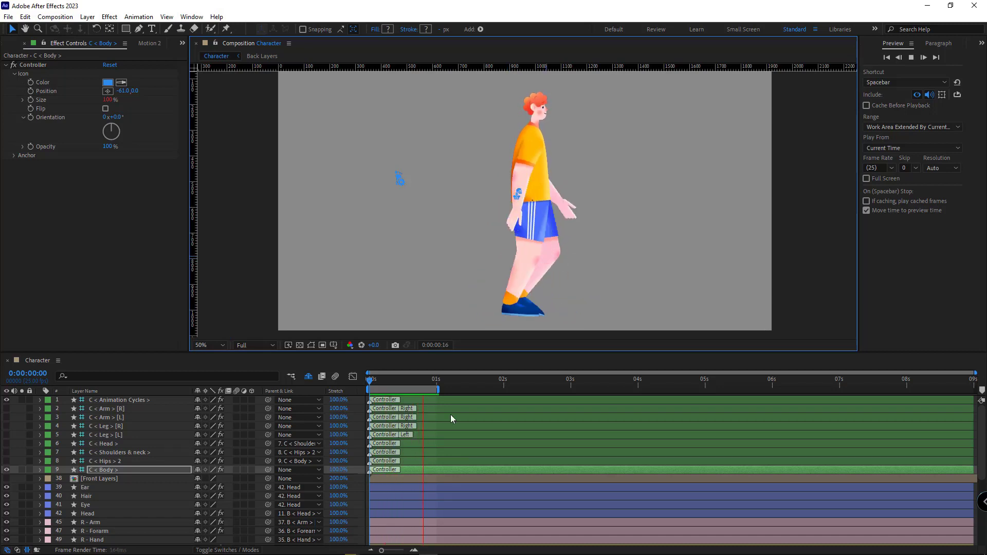
left_click(373, 383)
left_click_drag(373, 384, 383, 384)
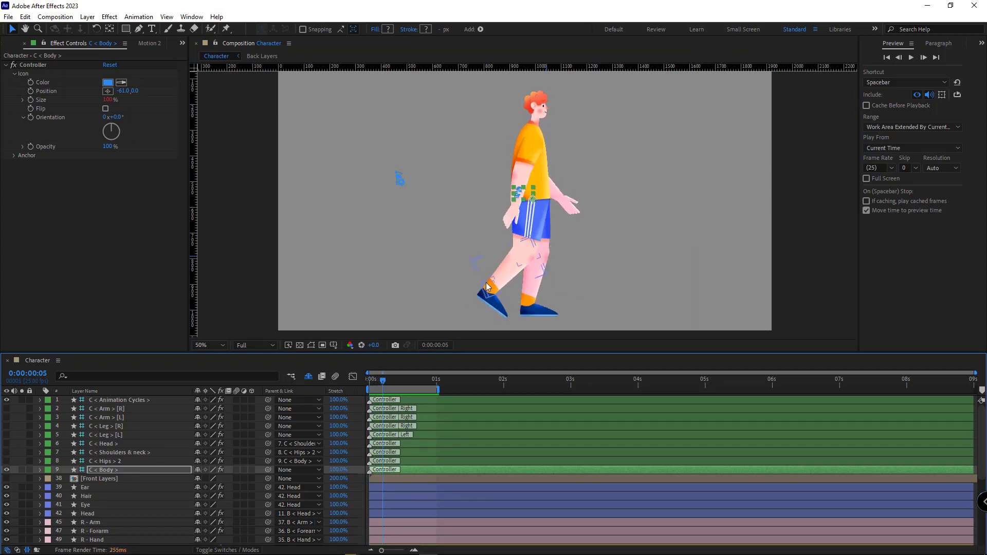
Step: Set the Legs' Feet height to 50% on the Animation Cycles controller, preview the walk, and return to the first frame
left_click(113, 398)
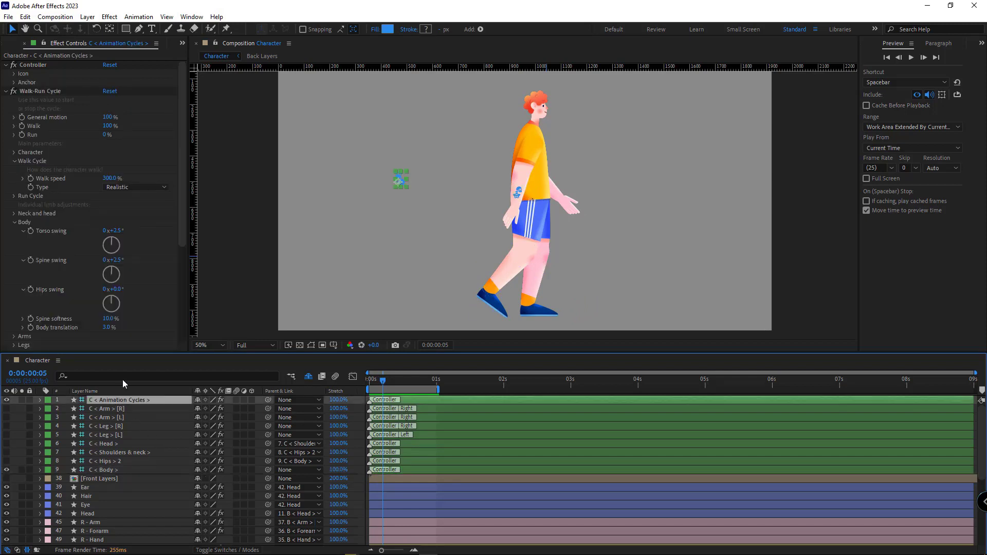
left_click(14, 119)
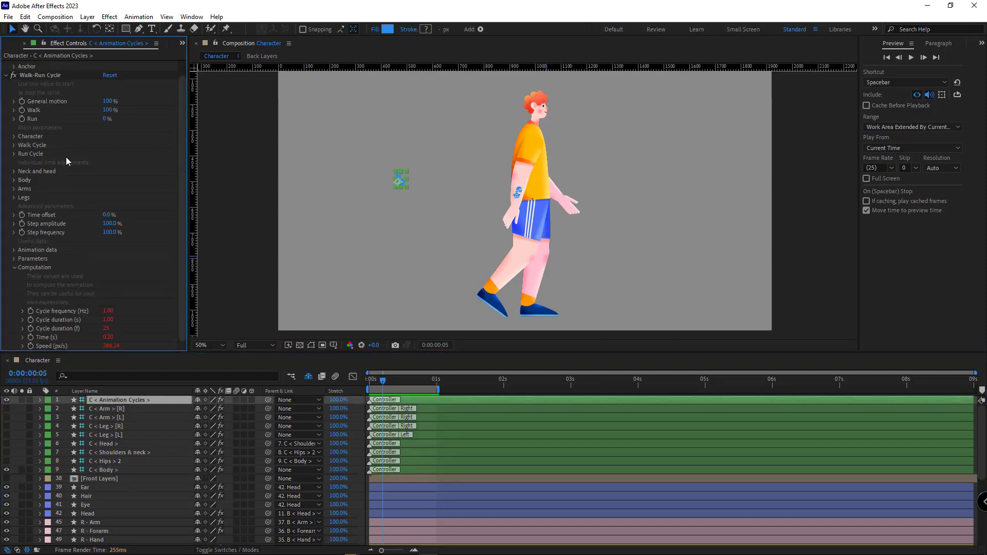
left_click(14, 198)
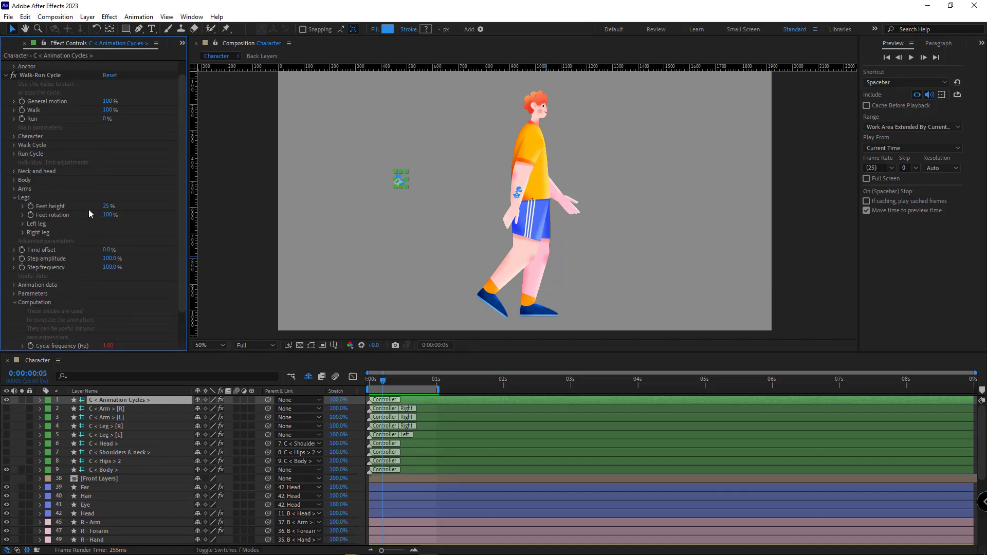
type("50")
key("Return")
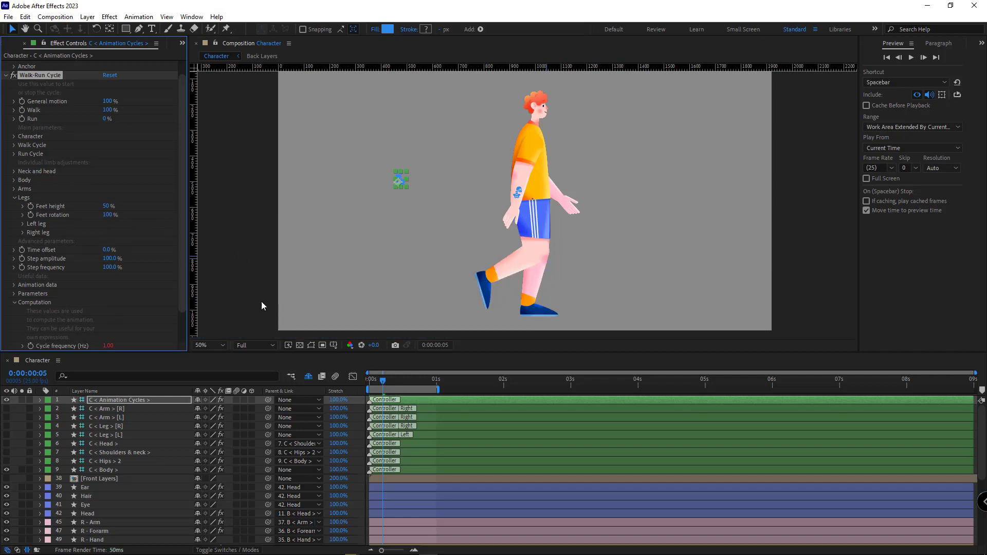
key("space")
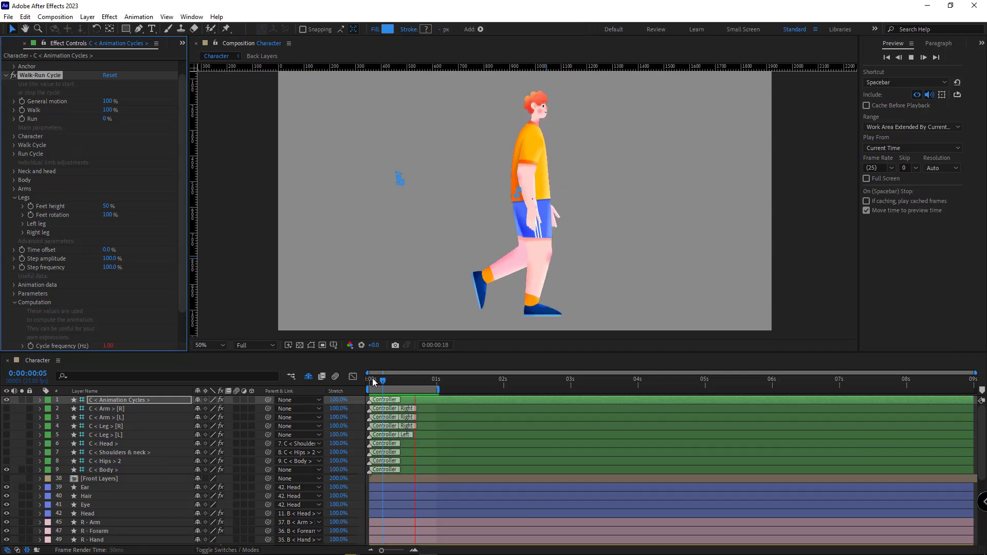
left_click(361, 383)
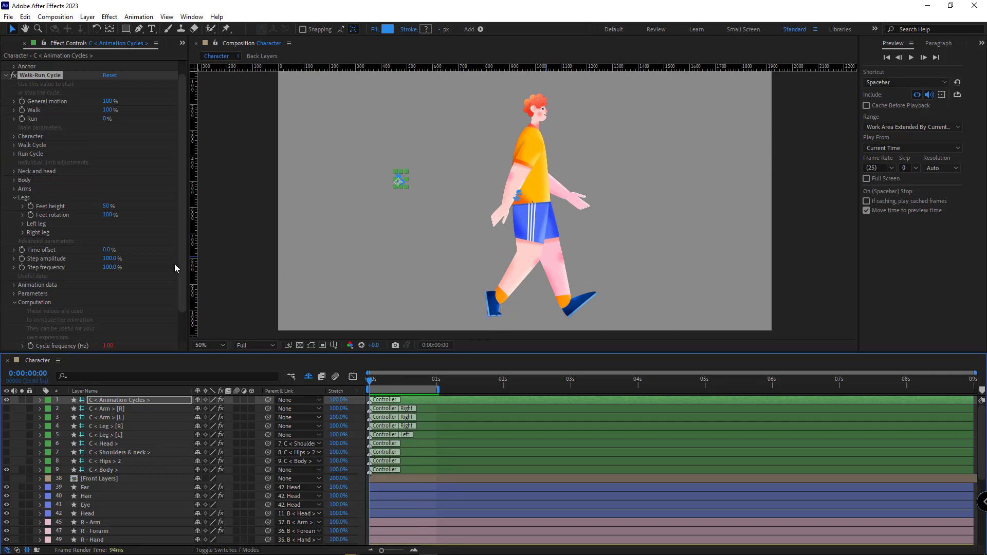
Step: Set the Legs' Feet rotation to 50%, preview the walk, and scrub to frame 18
left_click(106, 214)
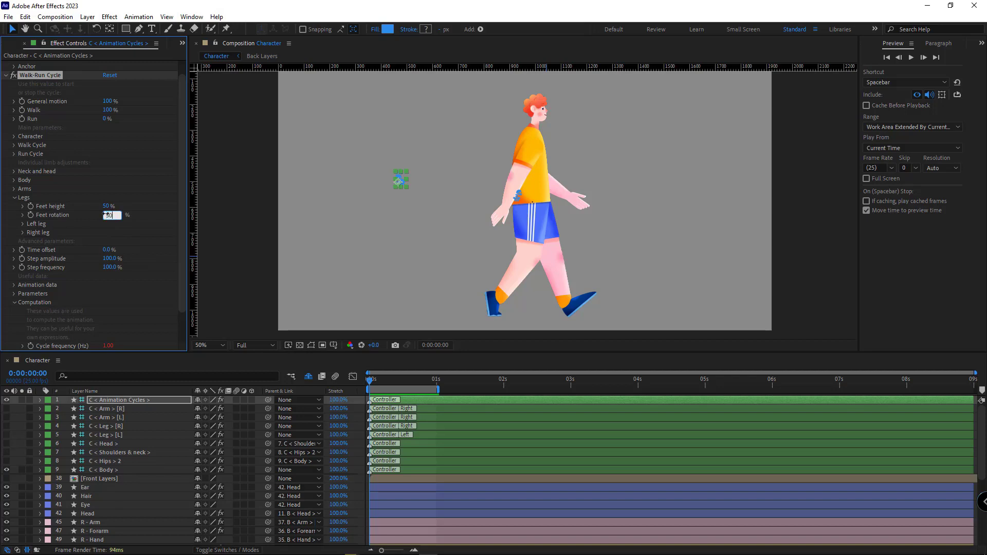
type("30")
key("Return")
key("space")
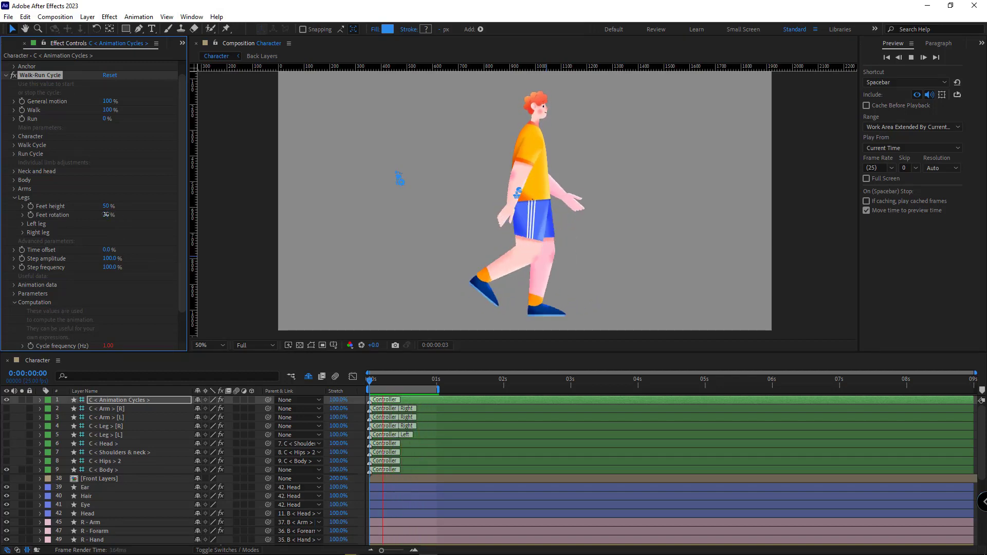
left_click(373, 382)
left_click_drag(372, 382, 420, 387)
Step: Nudge the body controller at frame 18 and preview the walk
left_click(109, 470)
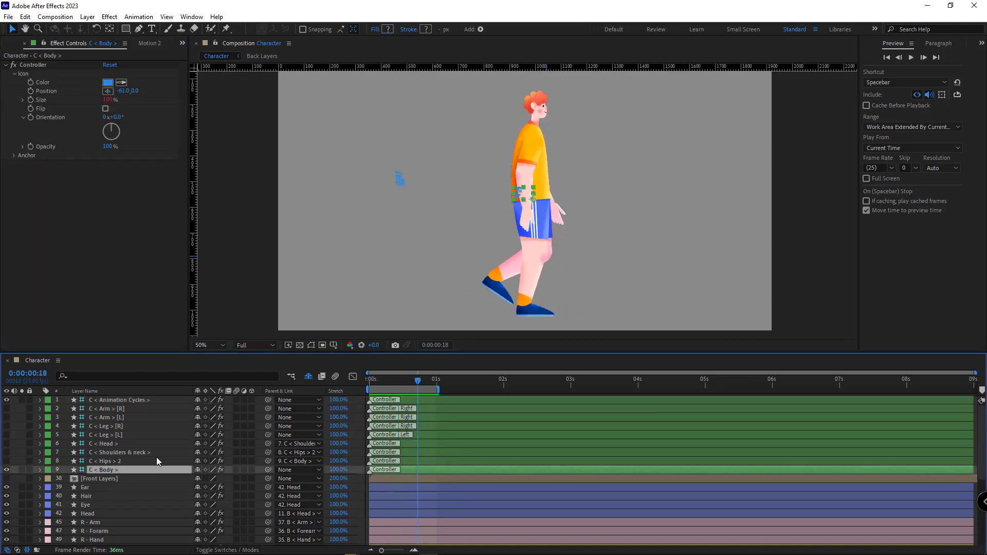
key("Return")
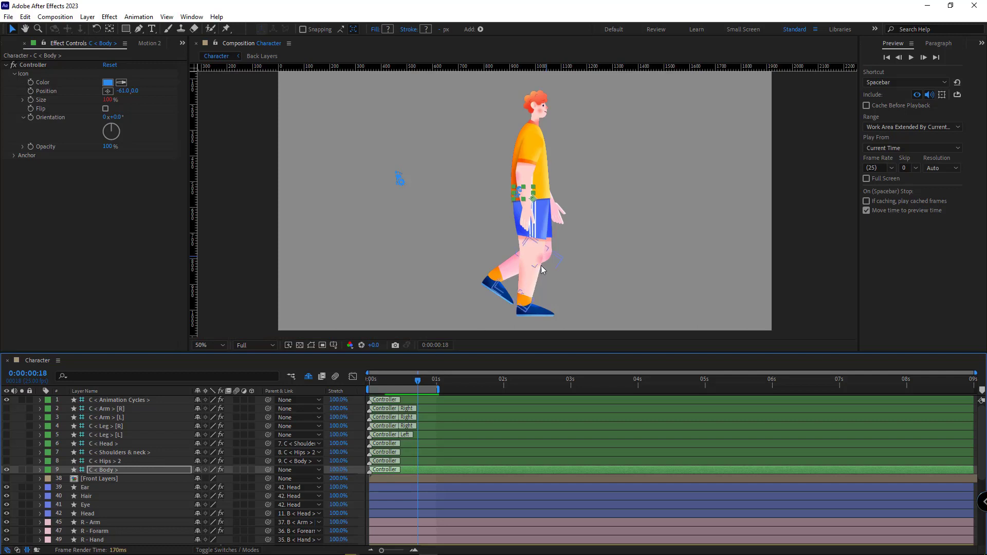
key("space")
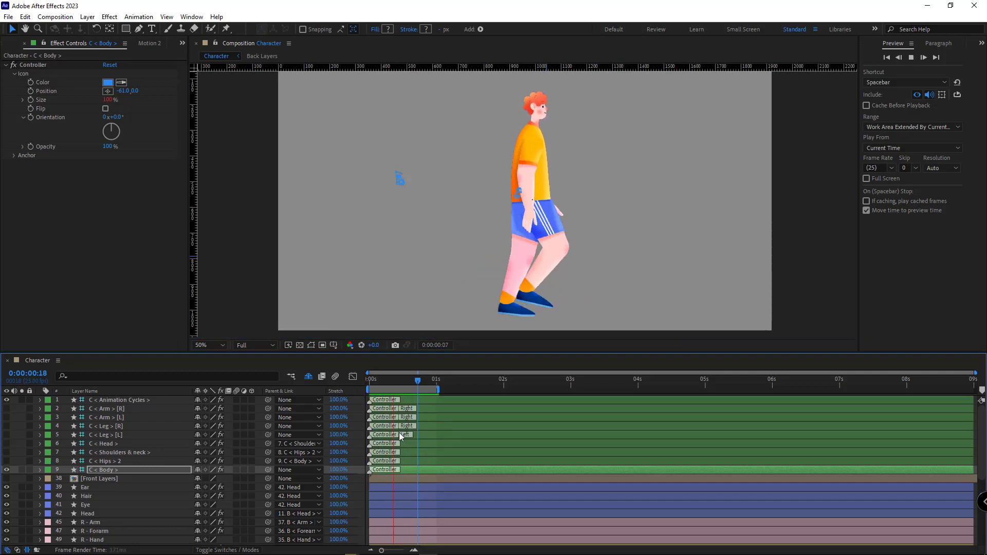
Step: Fit the composition in the viewer, replay the walk cycle to check the legs, and return to the first frame
key("shift+slash")
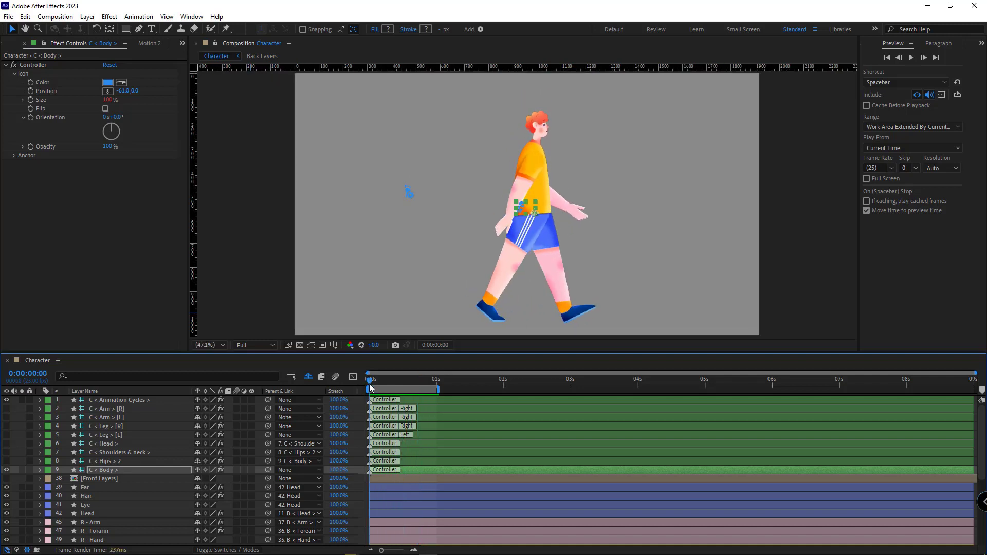
key("space")
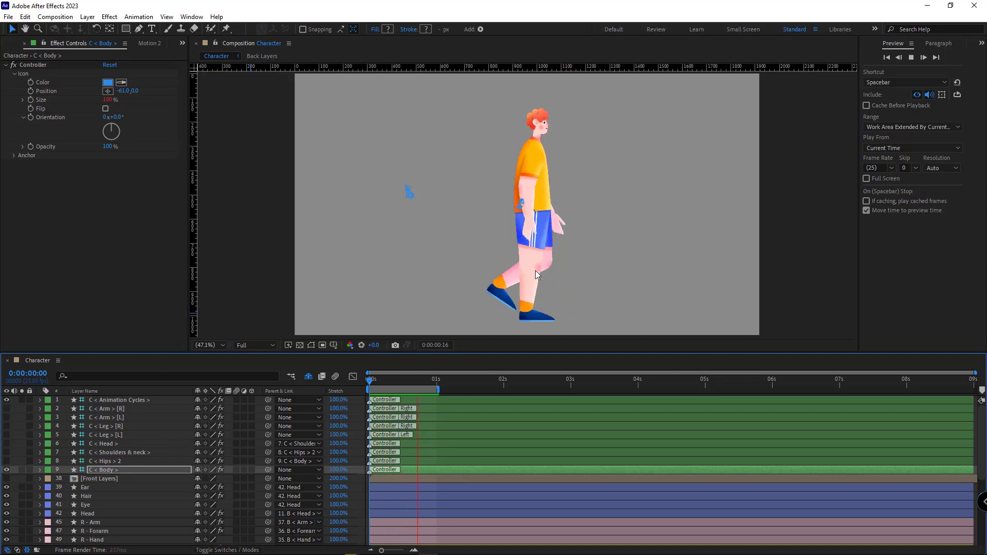
key("space")
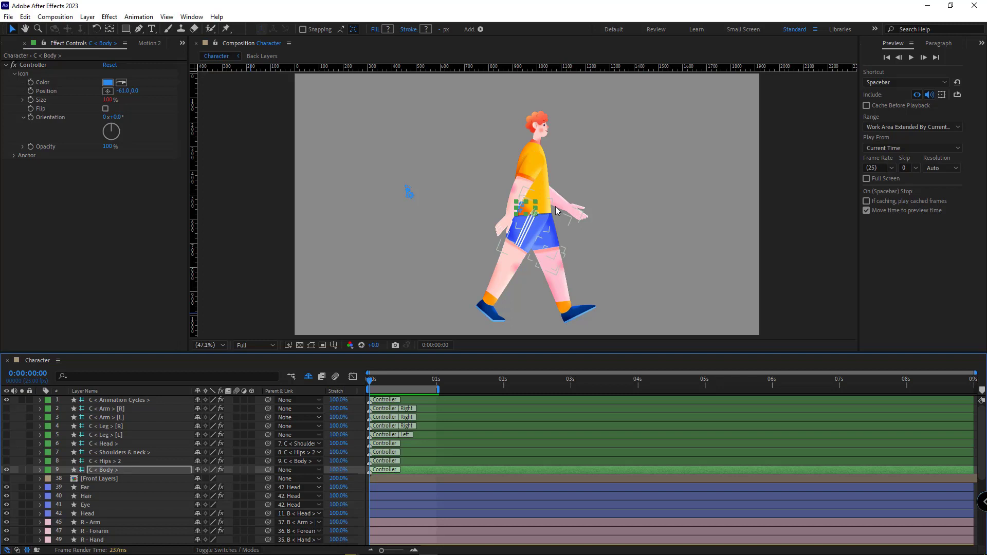
key("space")
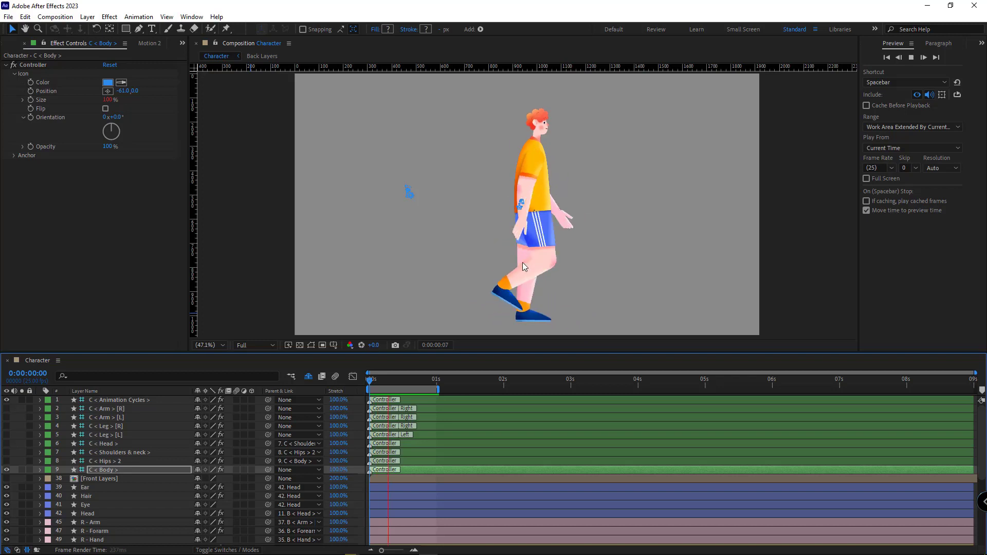
key("space")
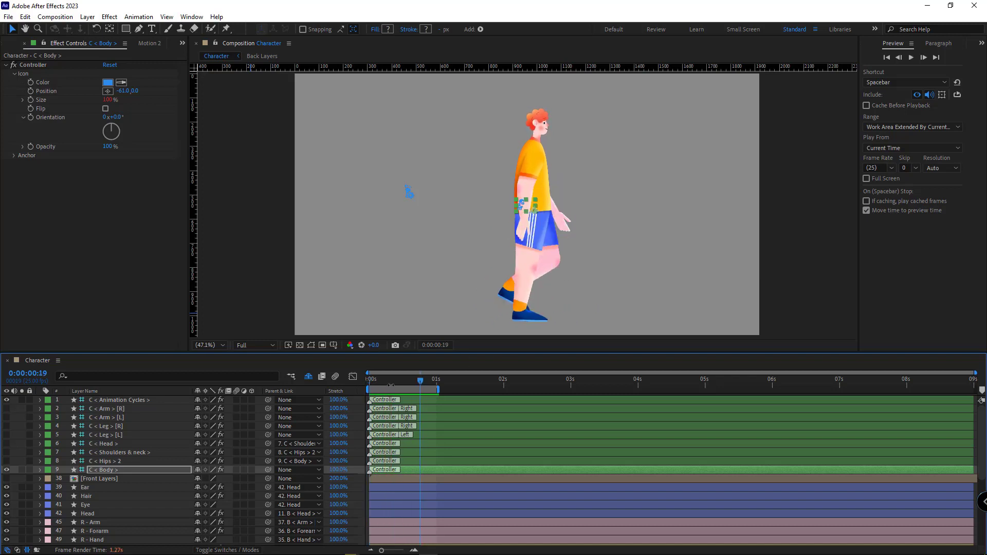
left_click_drag(379, 381, 362, 390)
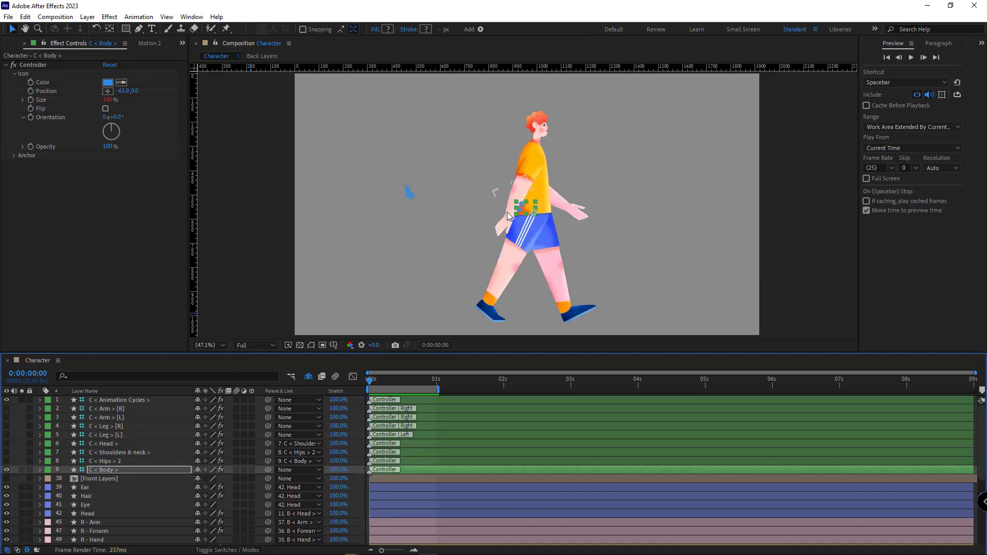
Step: Set the Arms swing to -20° on the Animation Cycles controller and preview the walk
left_click(119, 401)
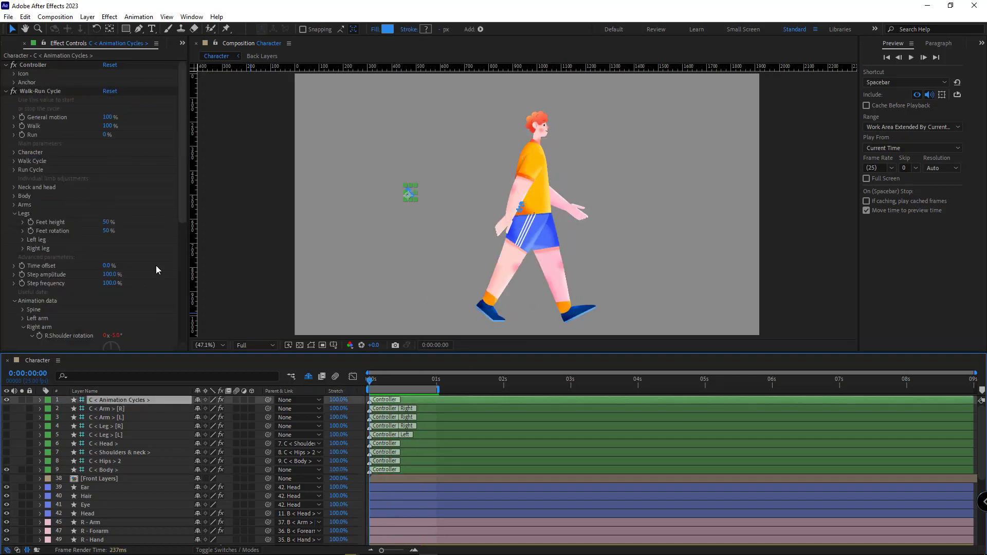
left_click(14, 205)
left_click(86, 224)
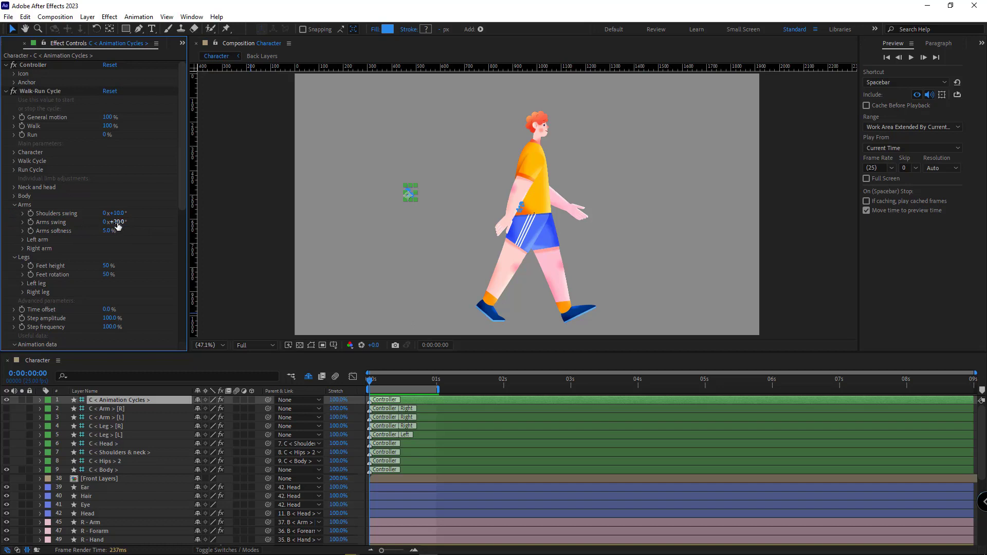
type("0")
key("Return")
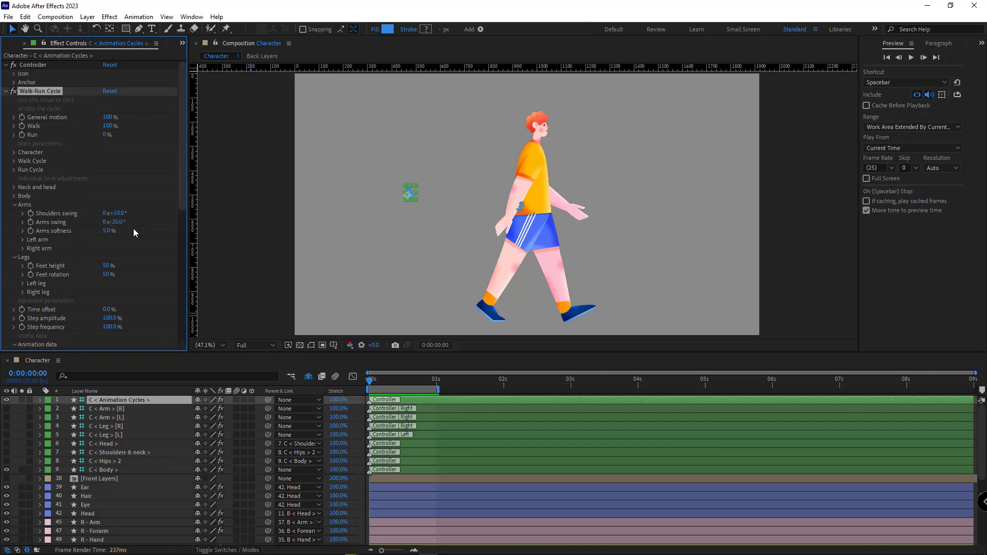
key("space")
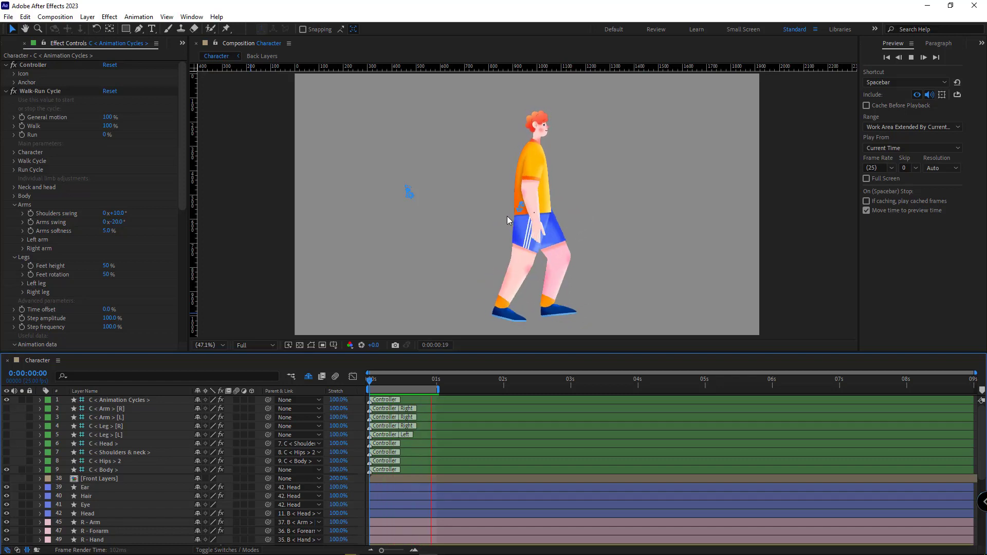
left_click(160, 189)
Step: Try to set the right arm's R.Arm rotation to 20° in the cycle's Animation data
scroll(161, 190, "down", 3)
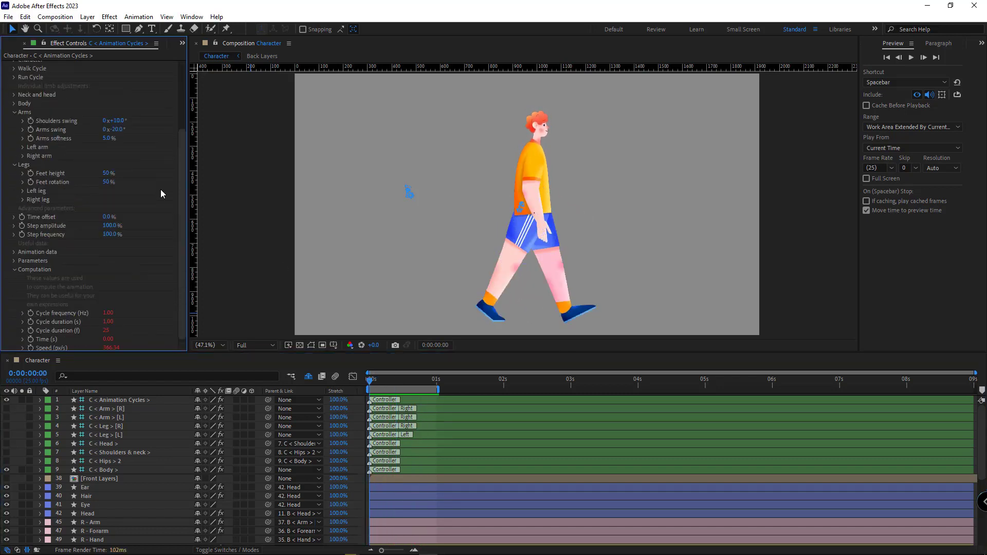
left_click(18, 252)
scroll(34, 261, "down", 2)
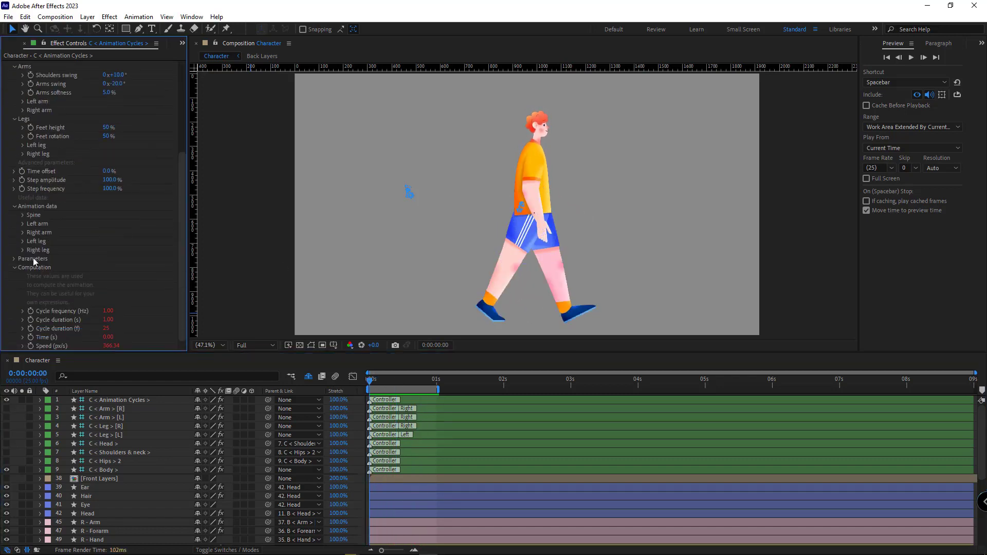
left_click(22, 233)
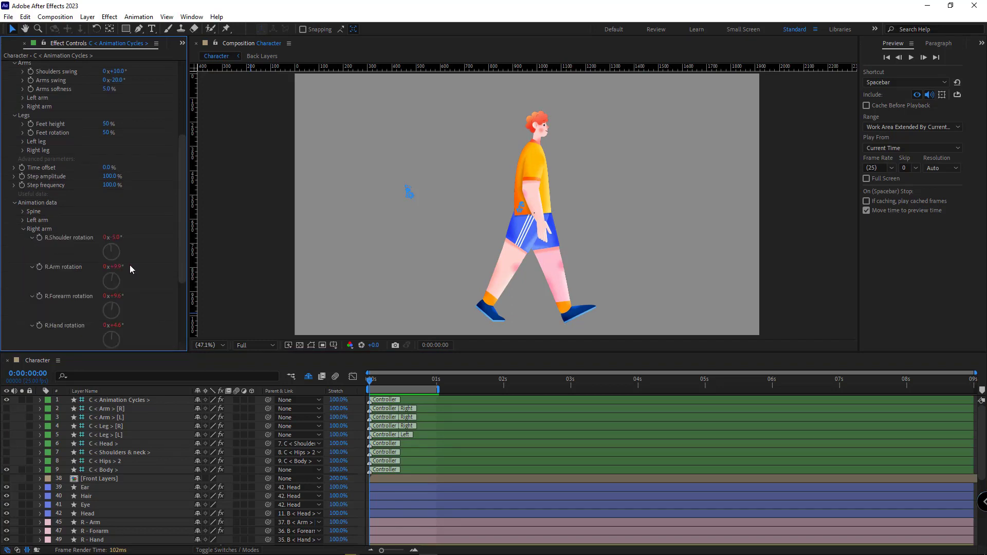
left_click_drag(118, 269, 138, 267)
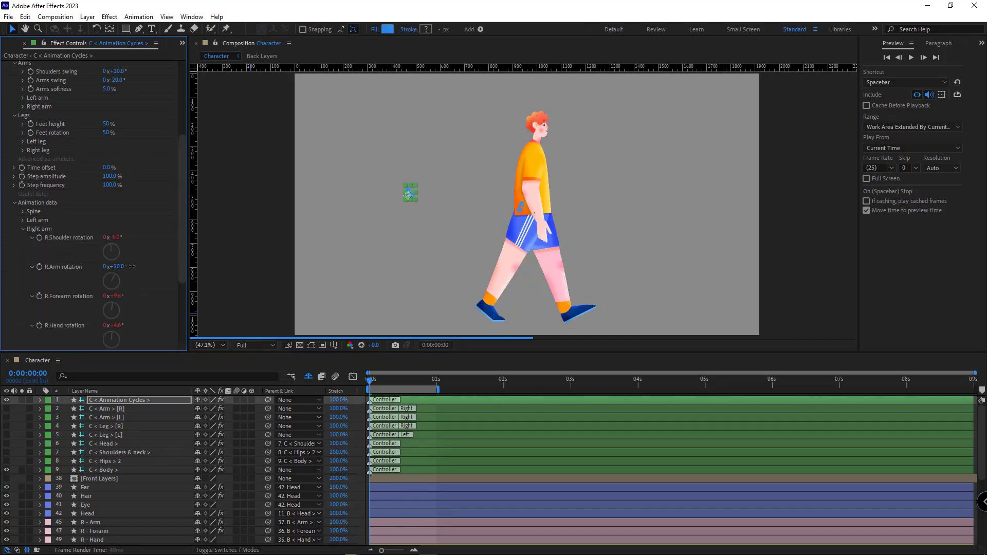
left_click(465, 229)
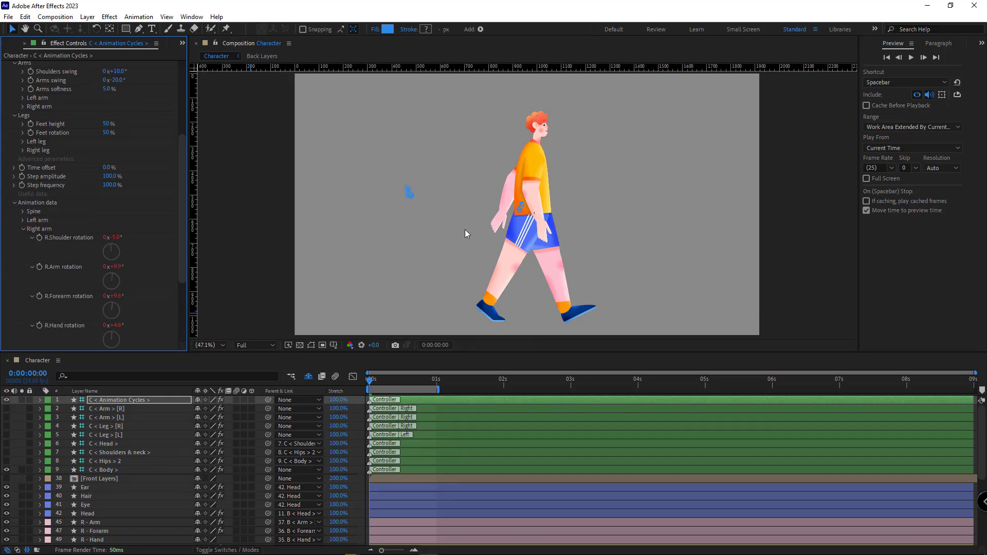
Step: Close the right arm's Animation data and examine the left arm's rotation values
left_click(27, 230)
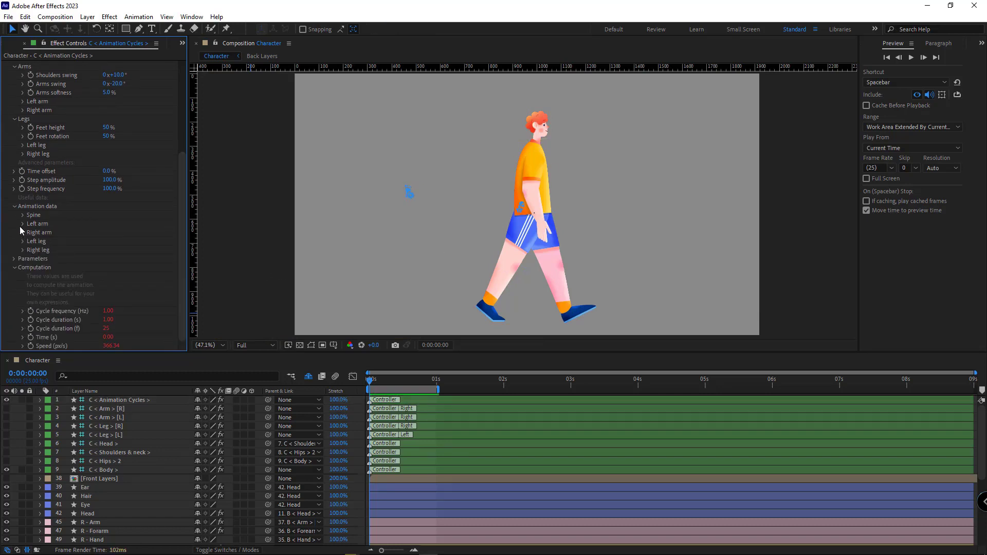
left_click(22, 224)
scroll(102, 262, "down", 2)
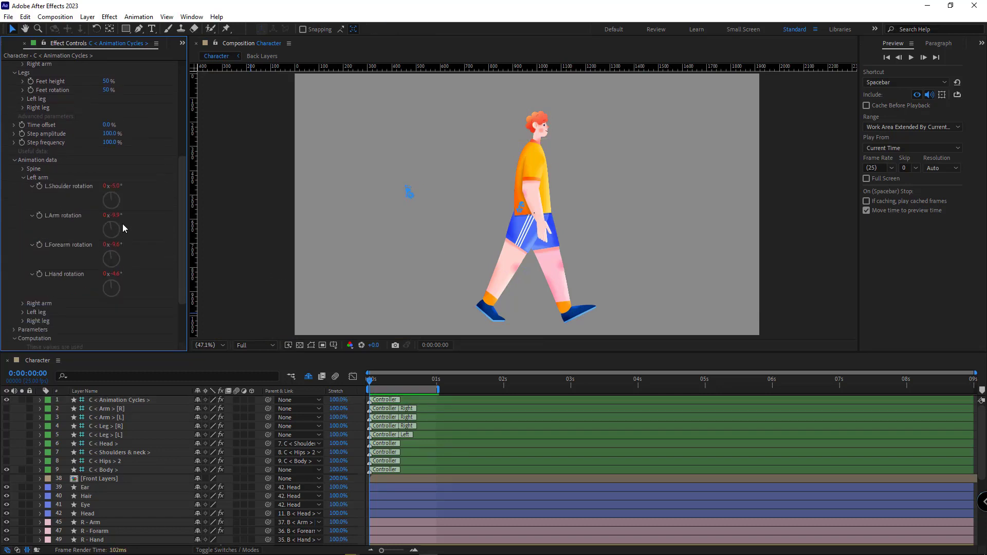
Step: Set the L.Arm rotation to about -21.9° and the L.Hand rotation to about -21.6°, previewing the walk after each change
left_click_drag(117, 219, 106, 215)
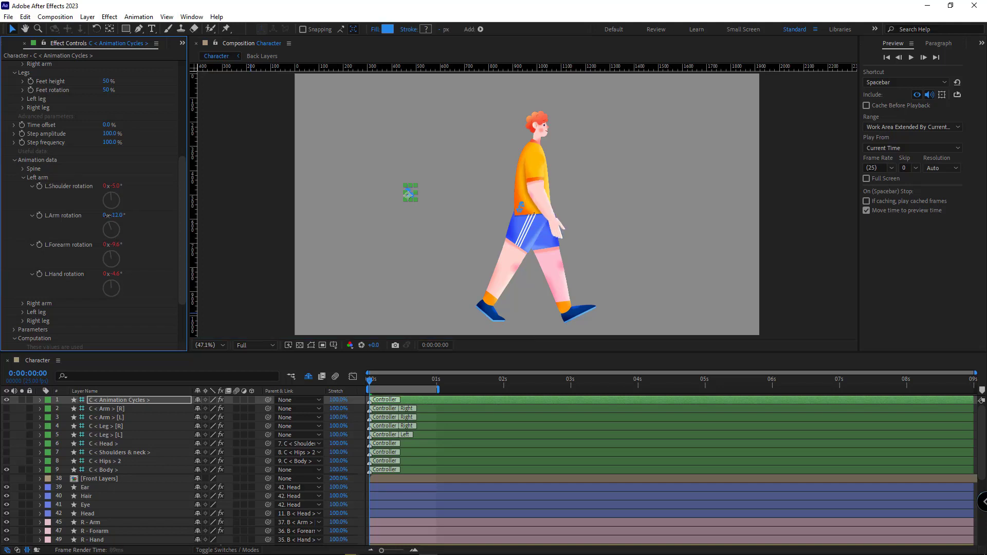
key("space")
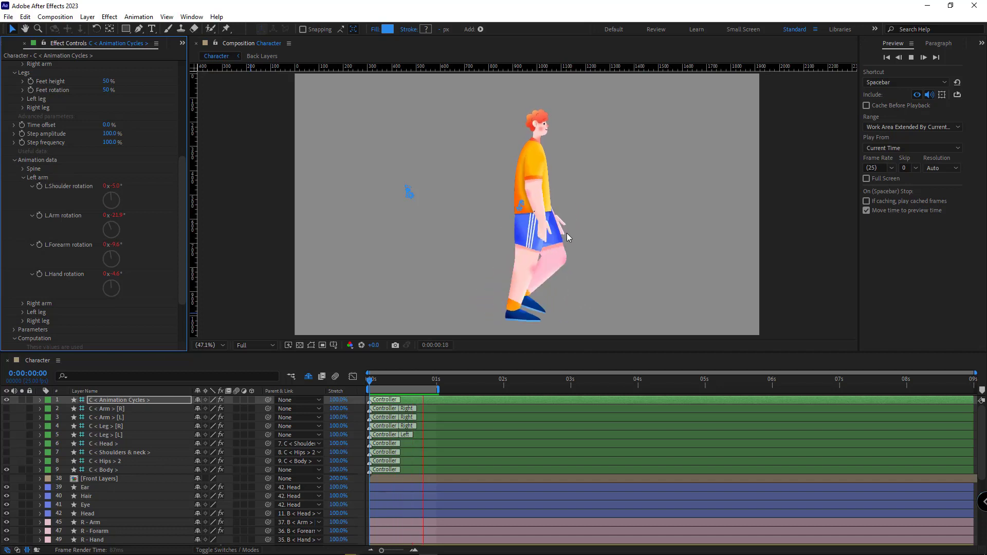
left_click(353, 380)
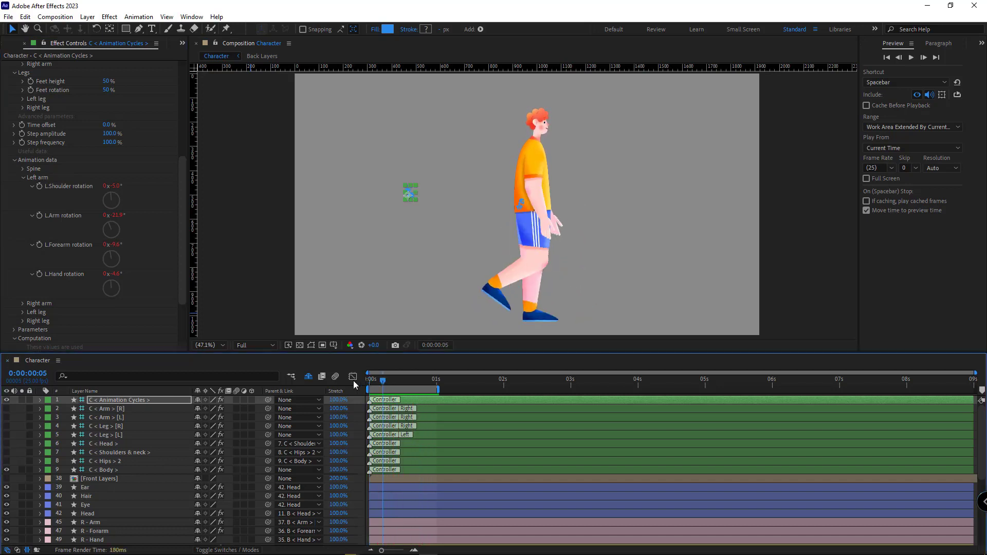
left_click_drag(115, 278, 110, 275)
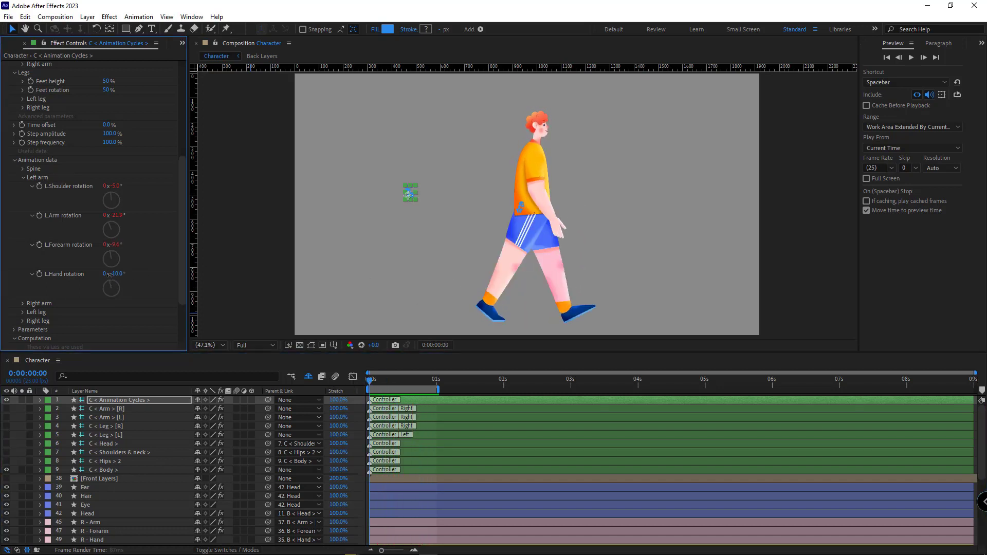
key("space")
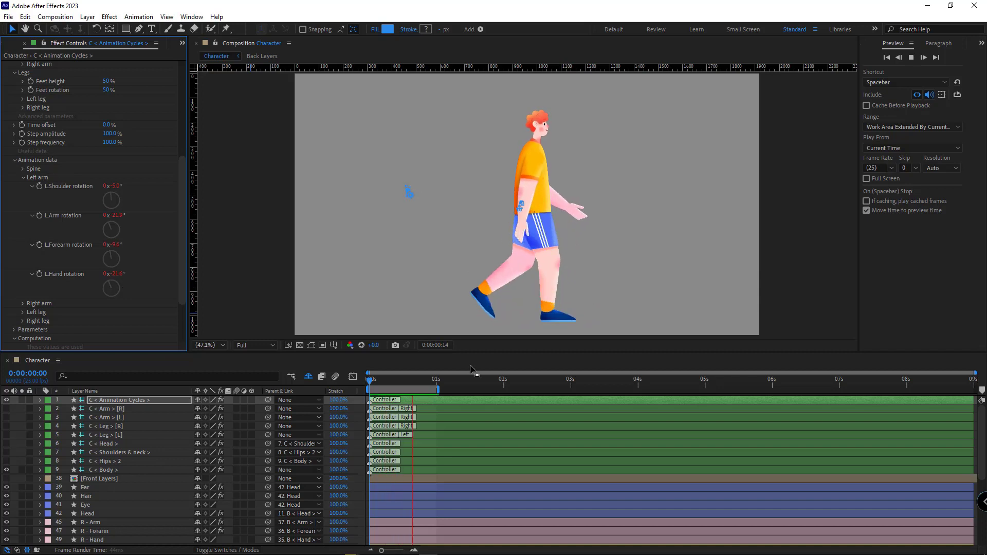
left_click(360, 383)
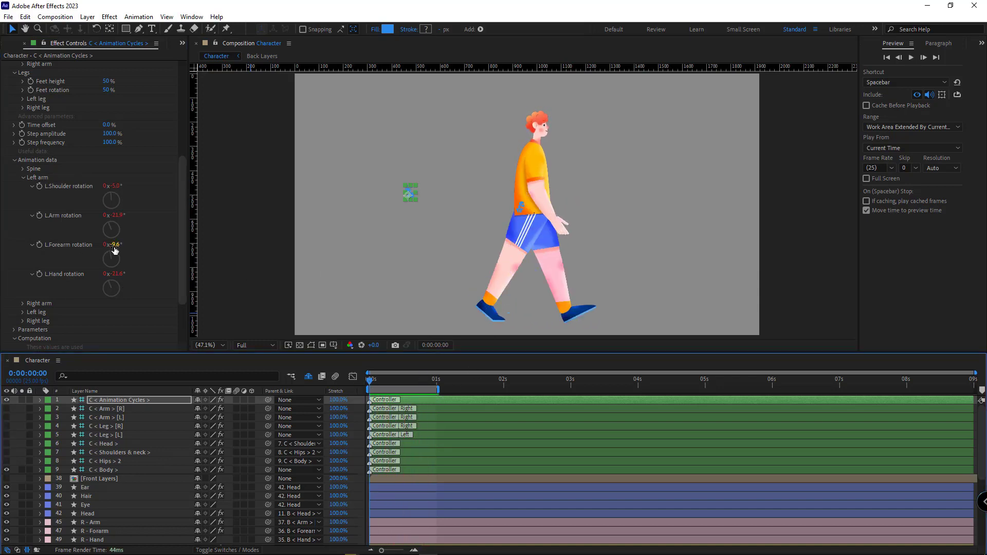
Step: Try a more negative L.Forearm rotation, preview the walk, and undo the forearm change
left_click_drag(115, 251, 106, 248)
key("space")
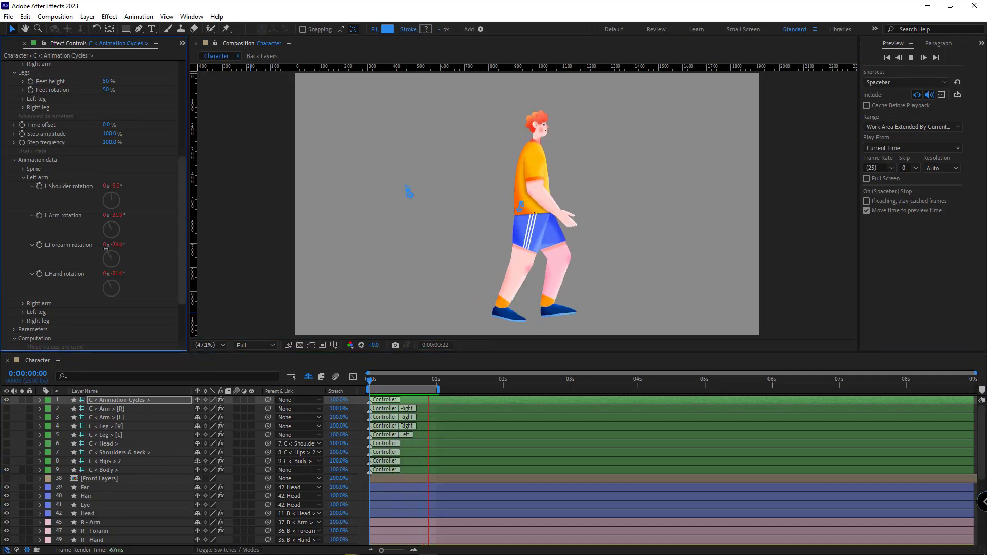
key("space")
key("ctrl+z")
key("space")
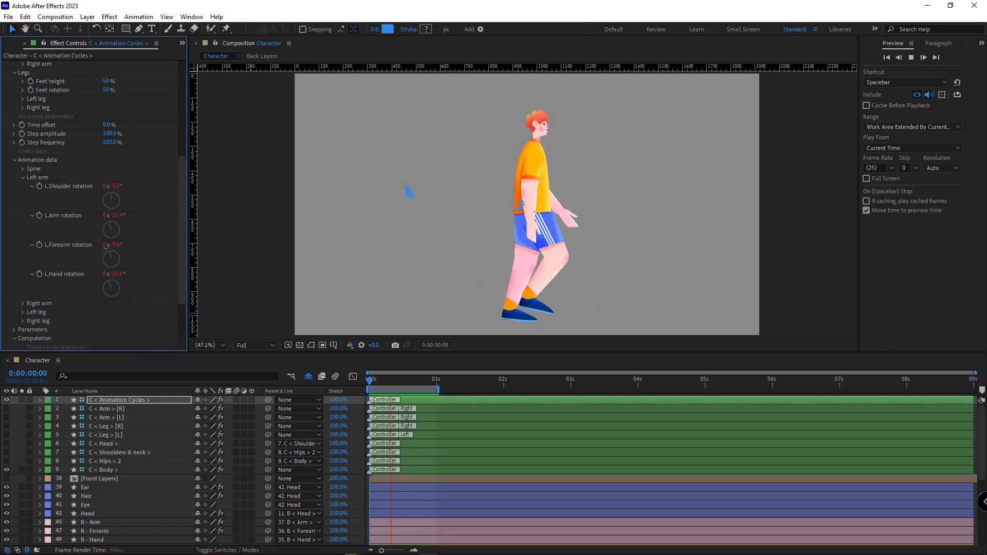
key("space")
Step: Expand the Right arm group in the Animation data of the walk cycle
scroll(65, 282, "down", 3)
left_click(22, 234)
scroll(89, 254, "down", 3)
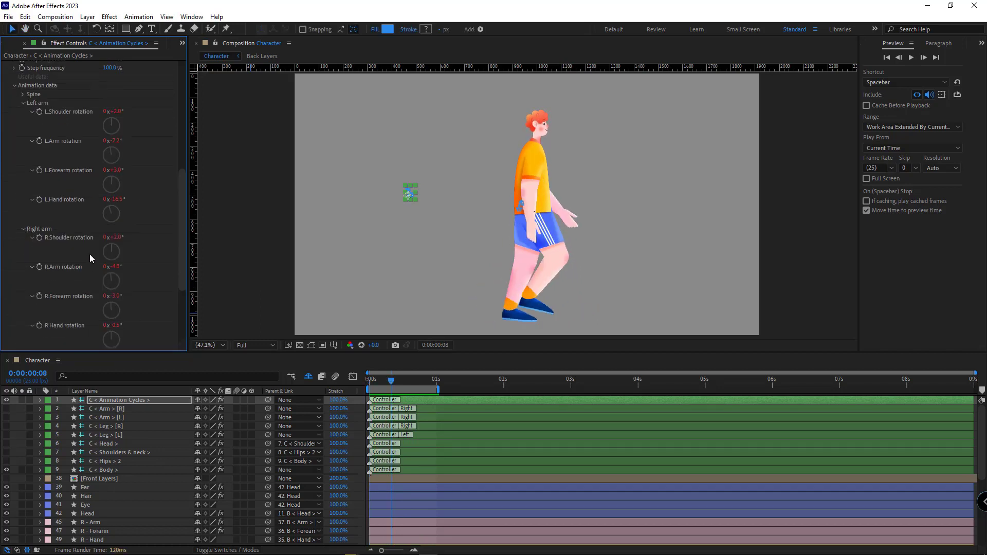
Step: Solo the L - Arm, L - Forarm and L - Hand layers and reselect the Animation Cycles controller
scroll(177, 471, "down", 5)
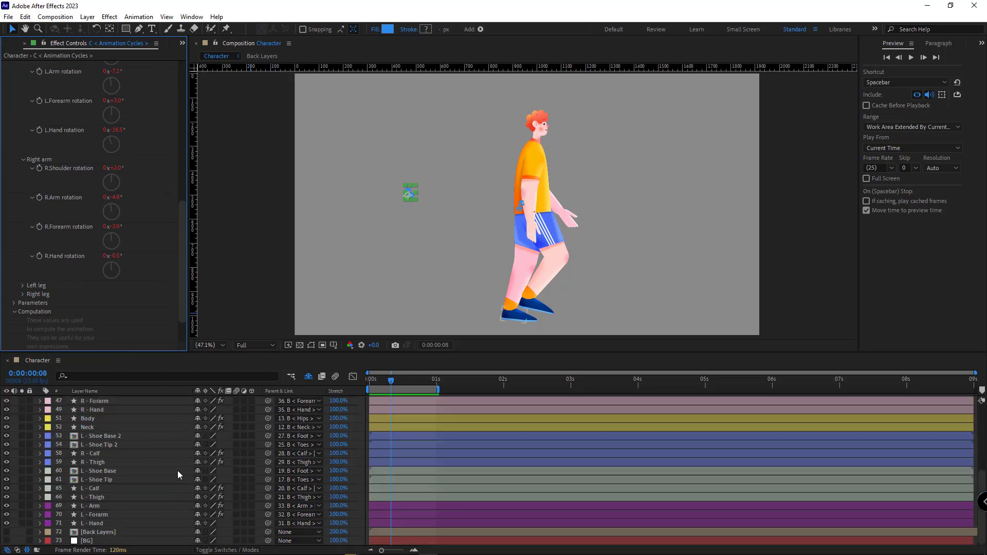
left_click(102, 522)
left_click(65, 506, "shift")
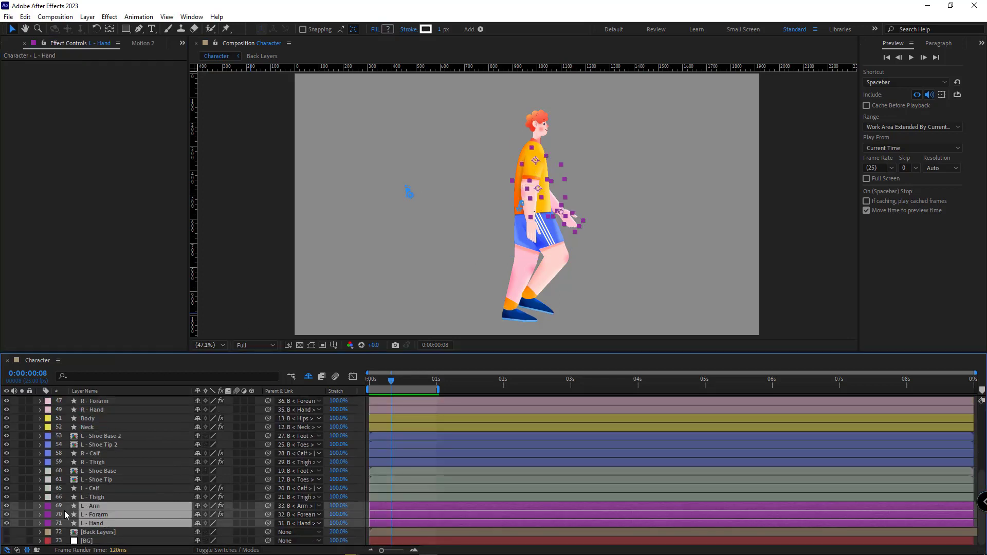
left_click(21, 506)
scroll(81, 499, "up", 5)
left_click(120, 401)
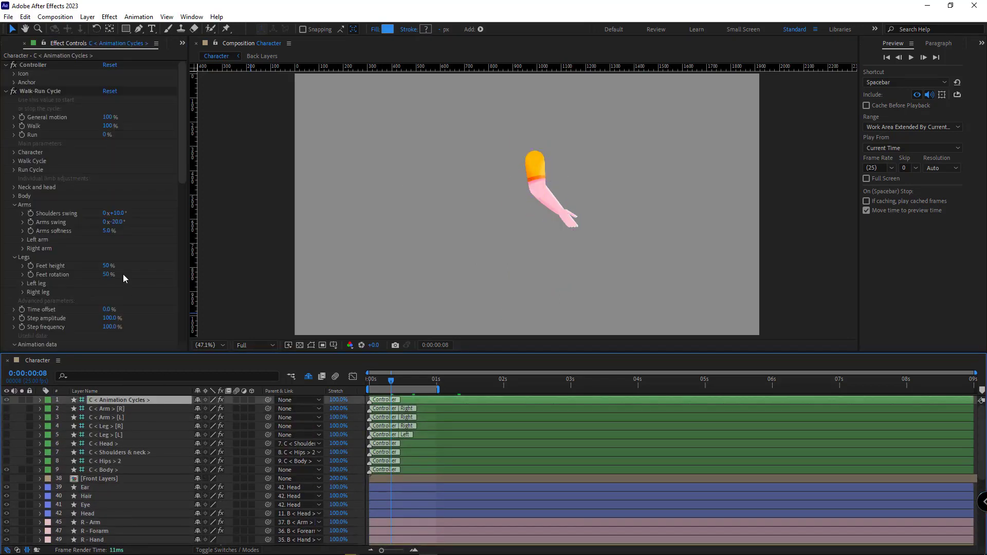
Step: Set the R.Forearm rotation to about 24.8° at the first frame and preview the isolated arm
scroll(149, 222, "down", 7)
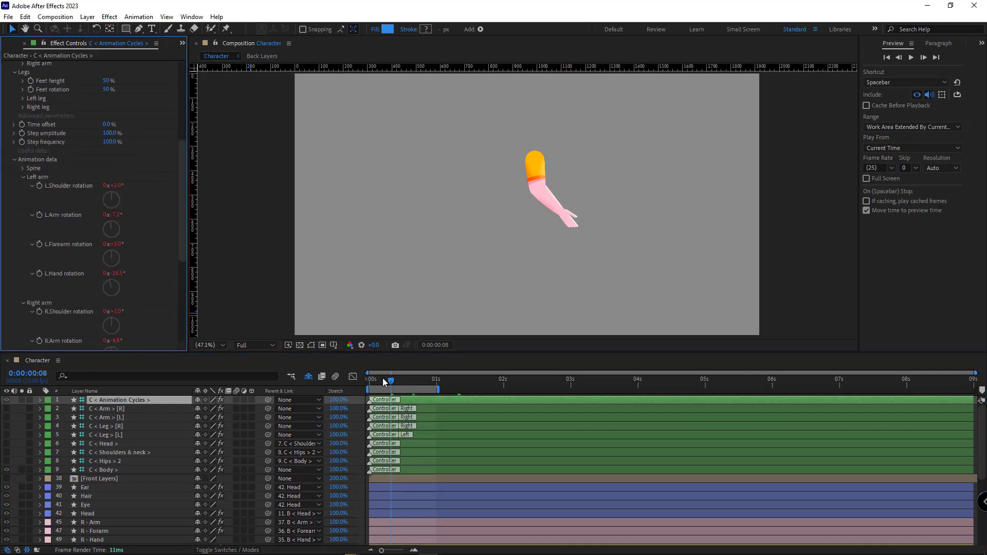
left_click_drag(382, 380, 354, 383)
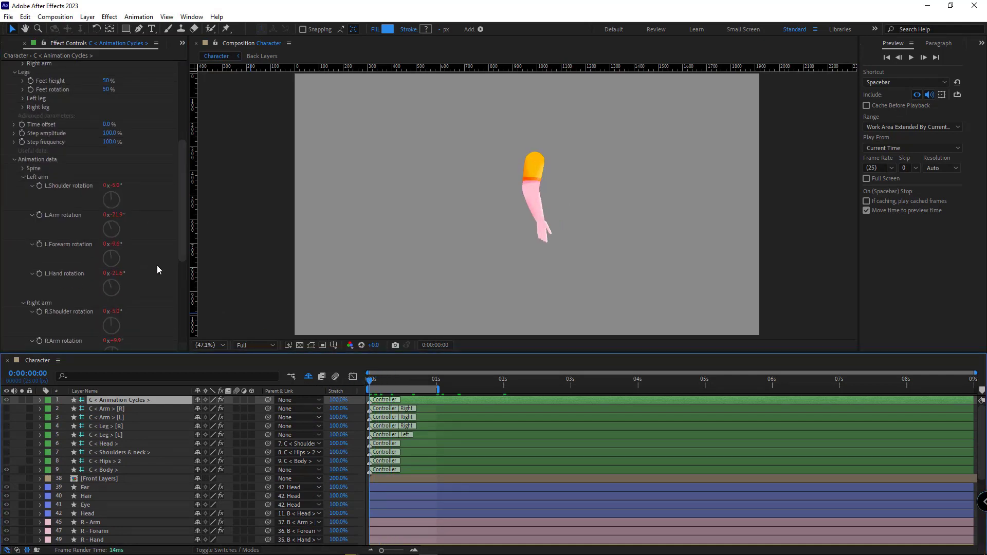
scroll(149, 247, "down", 4)
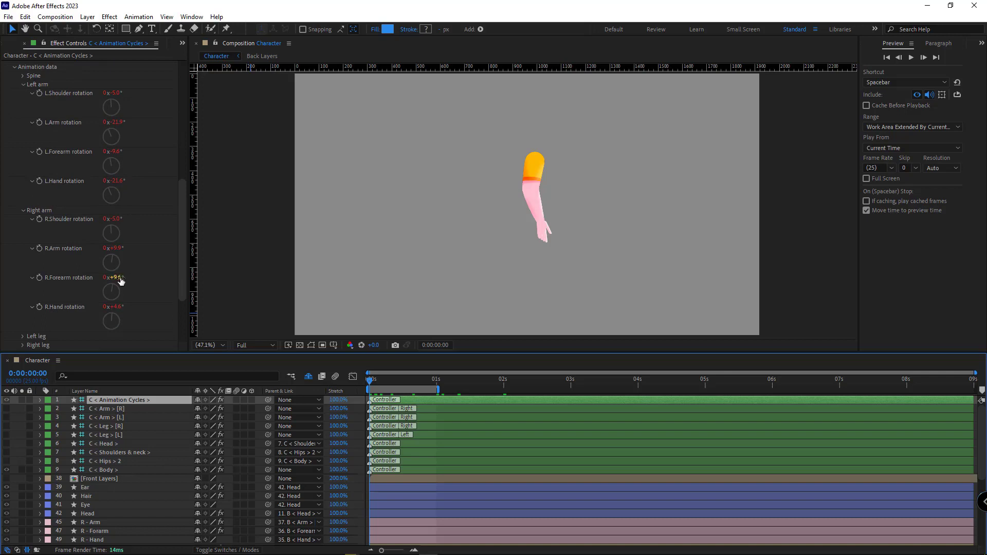
left_click_drag(125, 278, 150, 278)
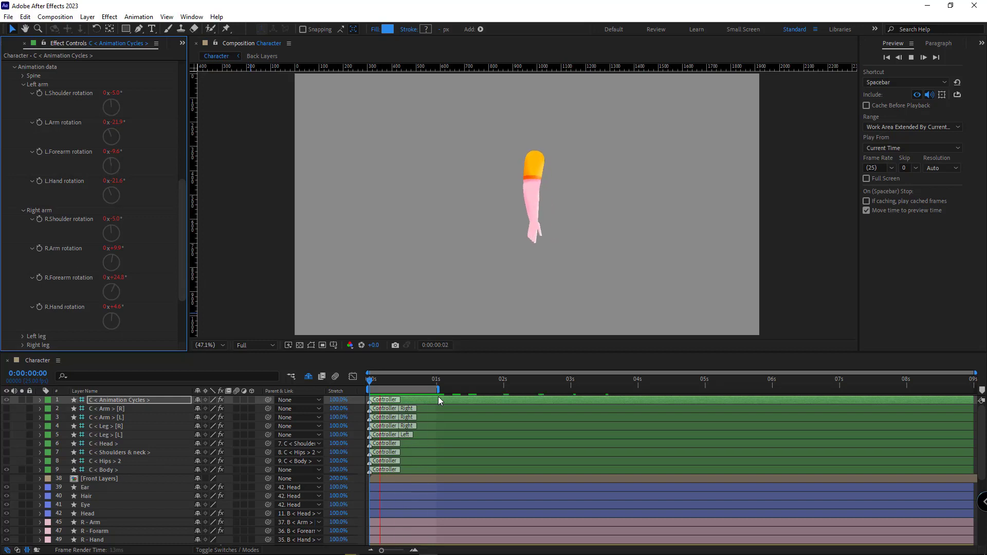
key("space")
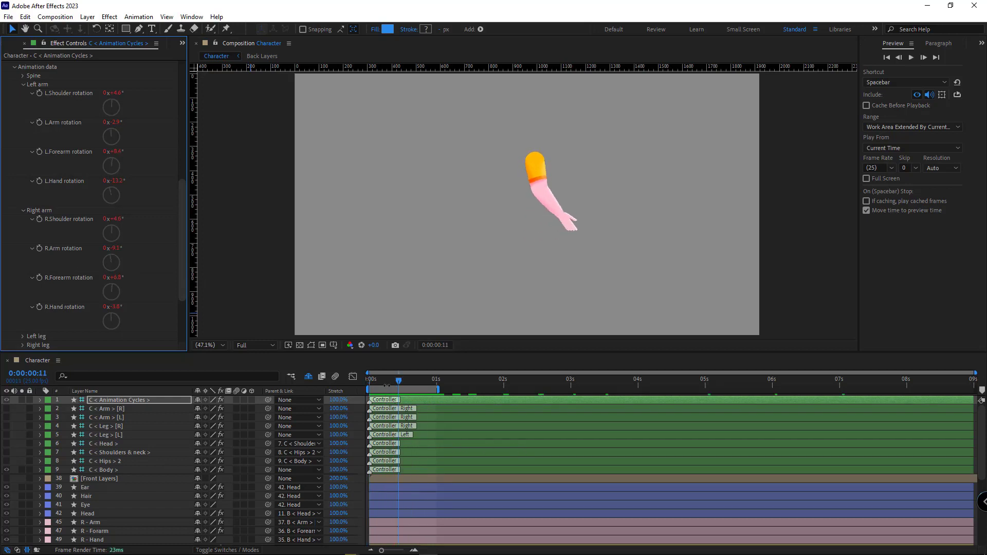
left_click_drag(398, 381, 337, 381)
Step: Turn off solo for the L - Arm, L - Forarm and L - Hand layers and preview the whole character
scroll(56, 498, "down", 5)
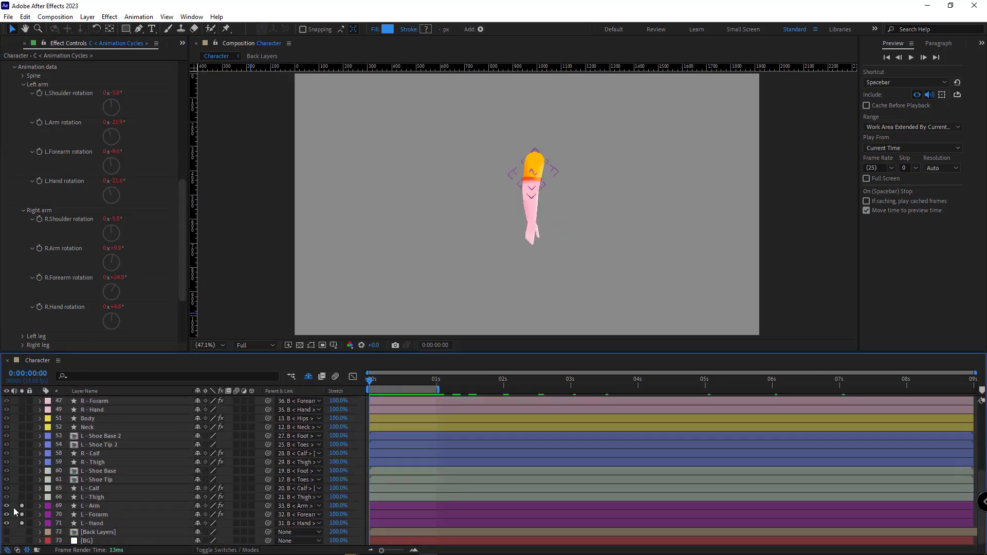
left_click_drag(22, 505, 22, 523)
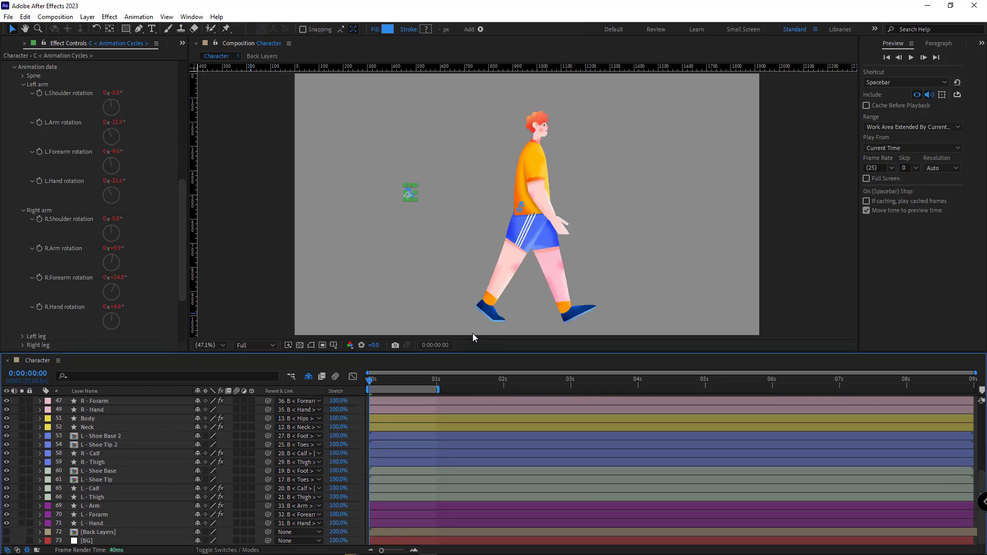
key("space")
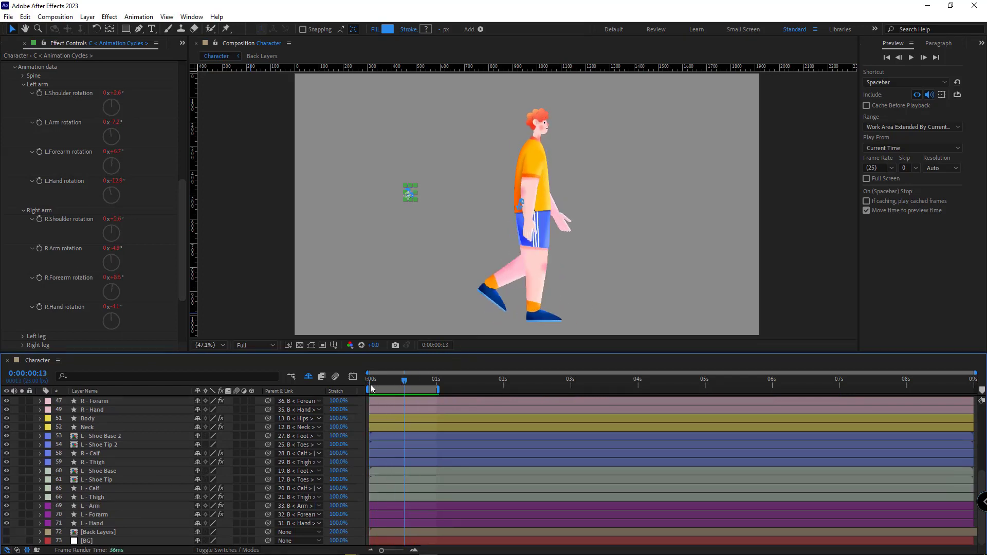
Step: Set the R.Arm rotation to about 3.1° at frame 15 and preview the walk
left_click_drag(371, 386, 411, 382)
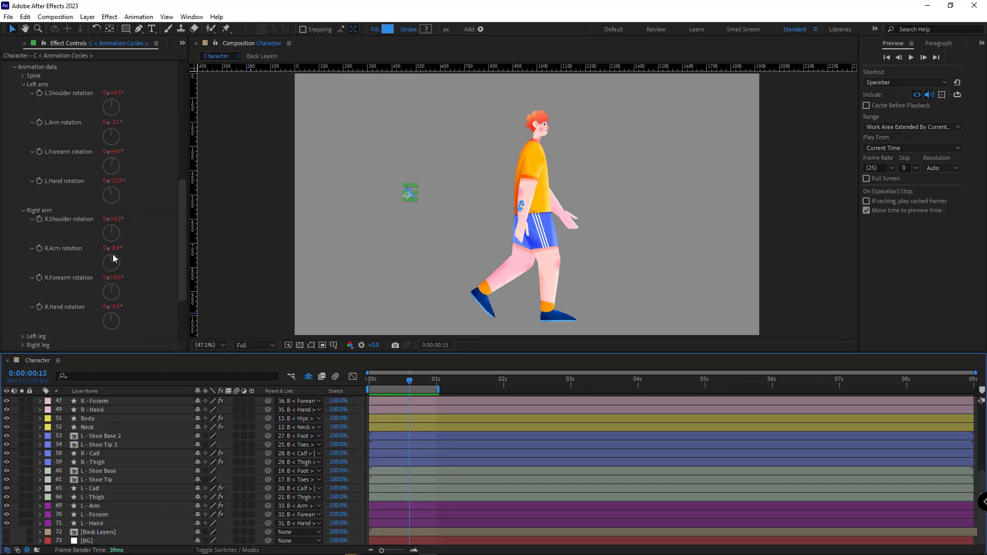
left_click_drag(114, 249, 121, 248)
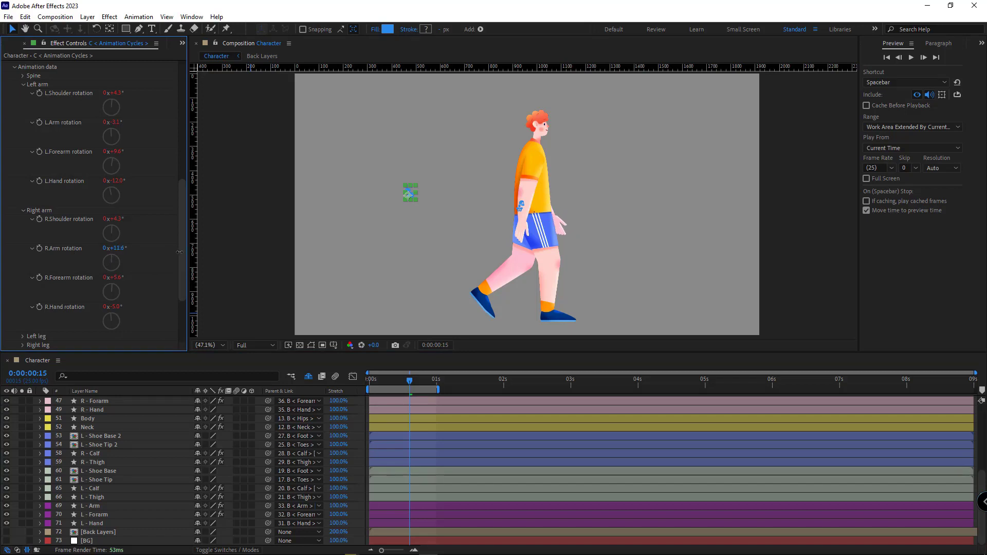
key("ctrl+z")
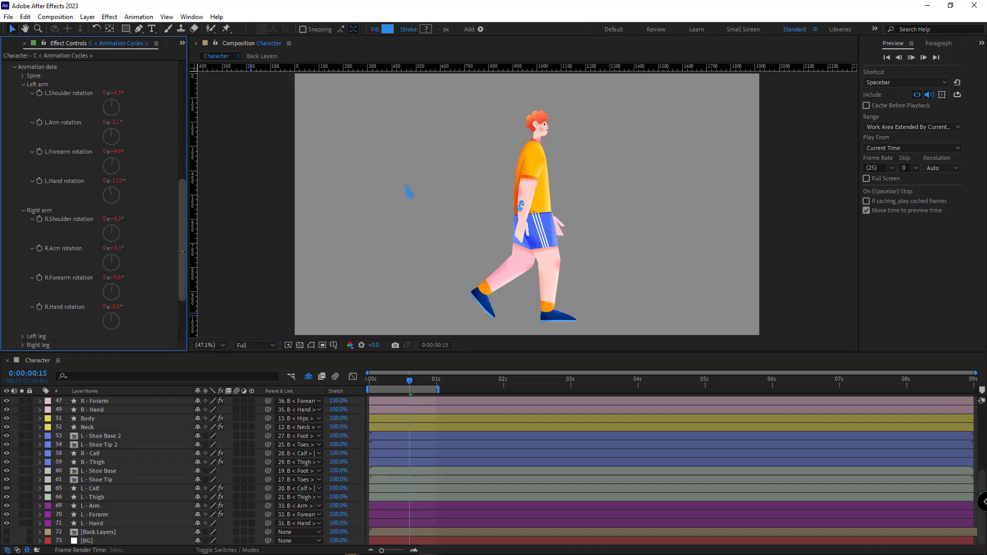
key("space")
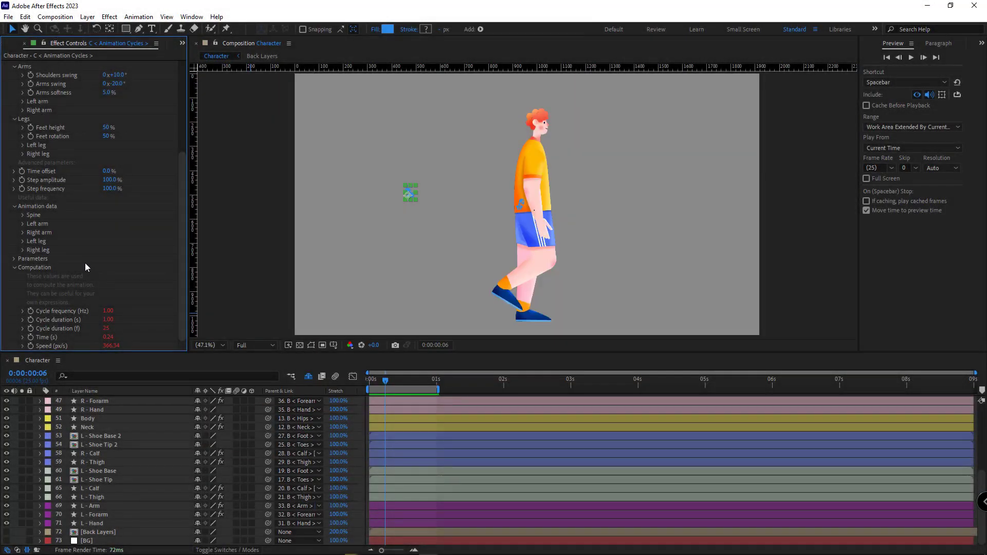
Step: Expand the Character traits of the Walk-Run Cycle effect and preview the walk
scroll(85, 266, "up", 4)
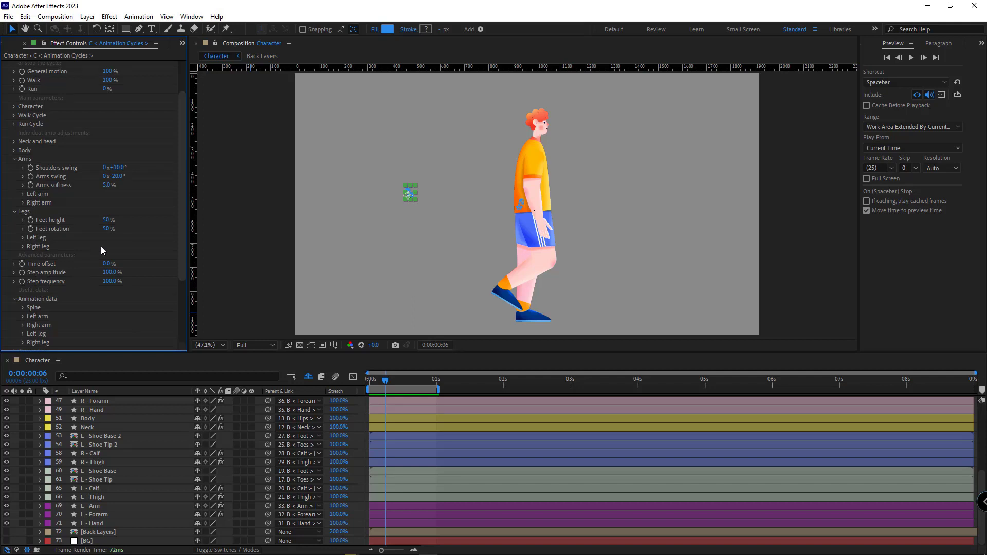
scroll(84, 213, "up", 2)
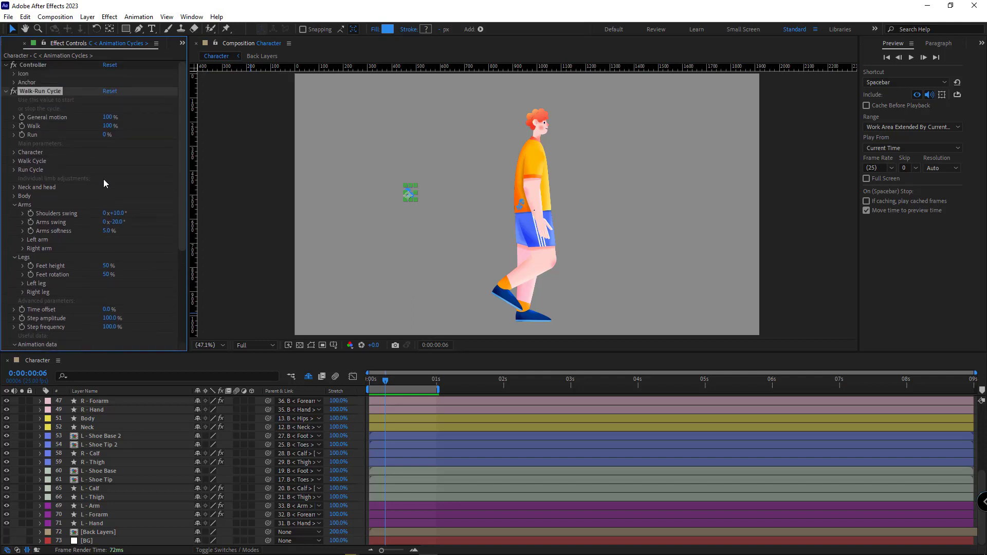
left_click(13, 153)
key("space")
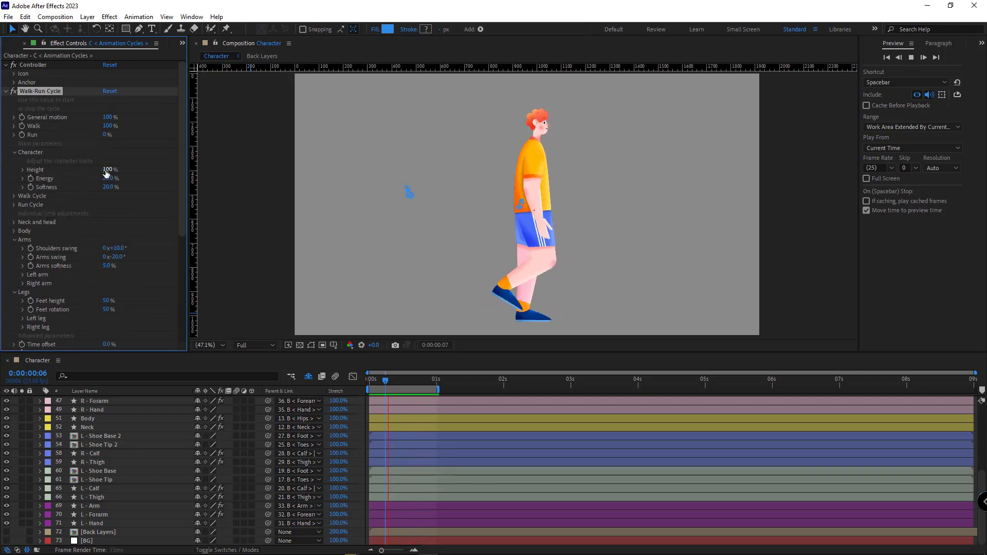
Step: Set the character's Height to 200% and check the cycle's Computation values
left_click(106, 170)
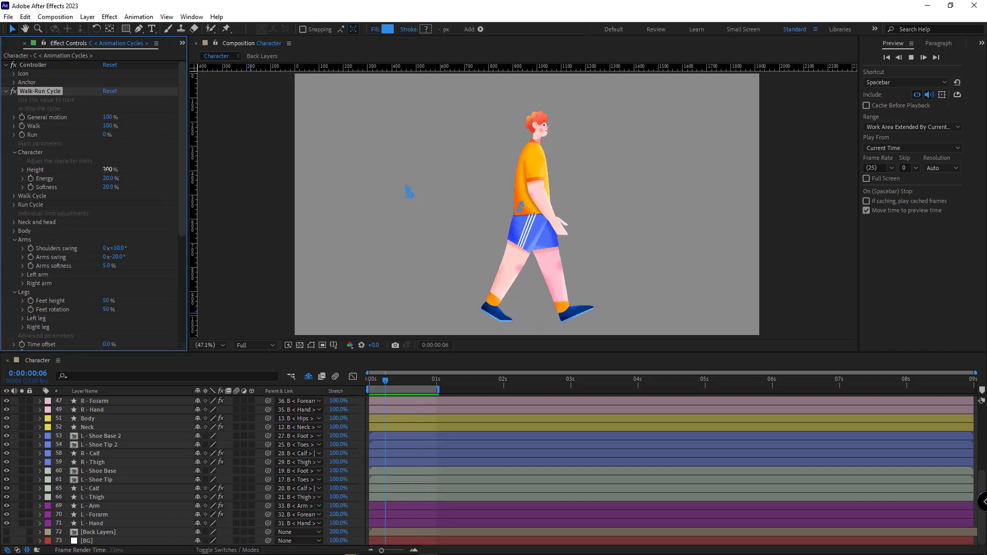
type("200")
key("Return")
scroll(150, 241, "down", 6)
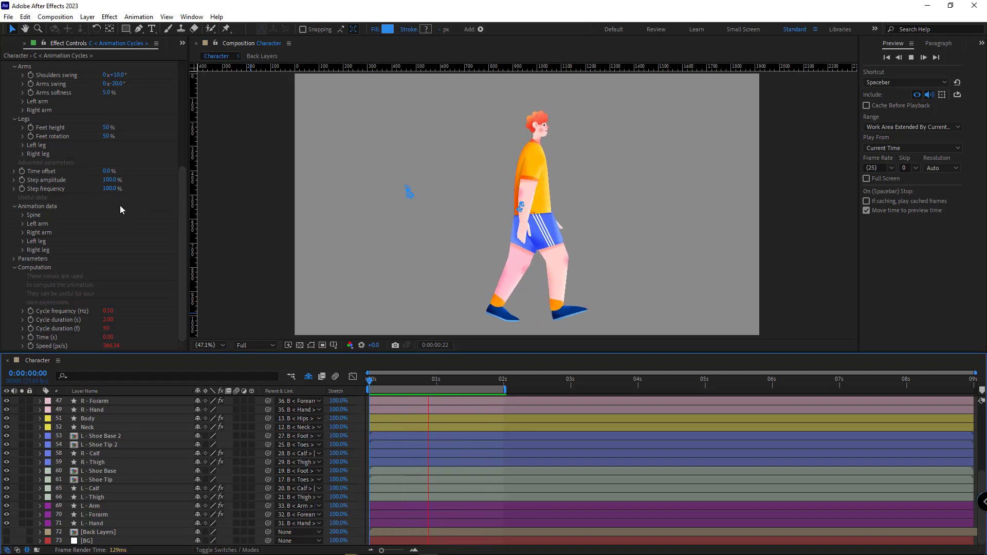
Step: Set the character's Height to 50% and check the cycle duration in the Computation values
scroll(123, 211, "up", 6)
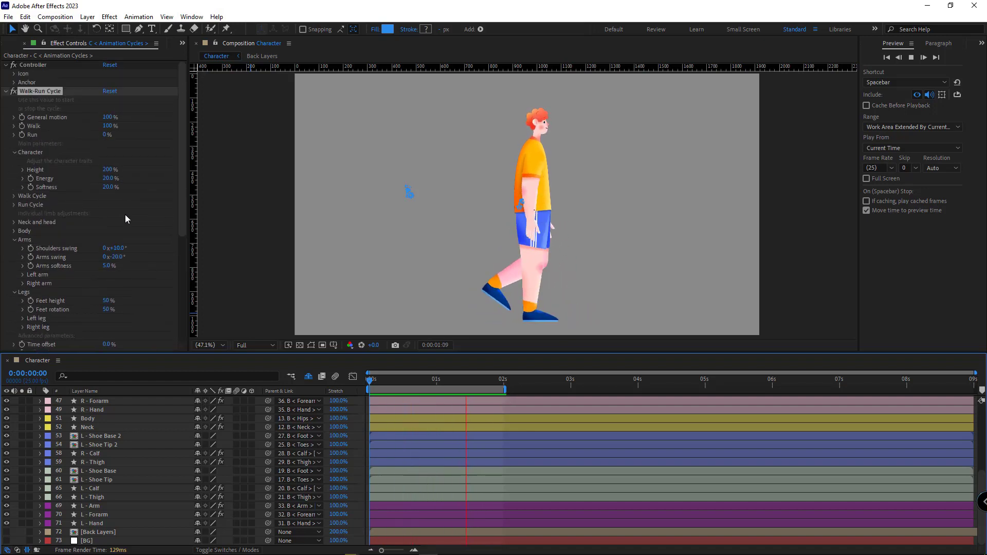
left_click(106, 170)
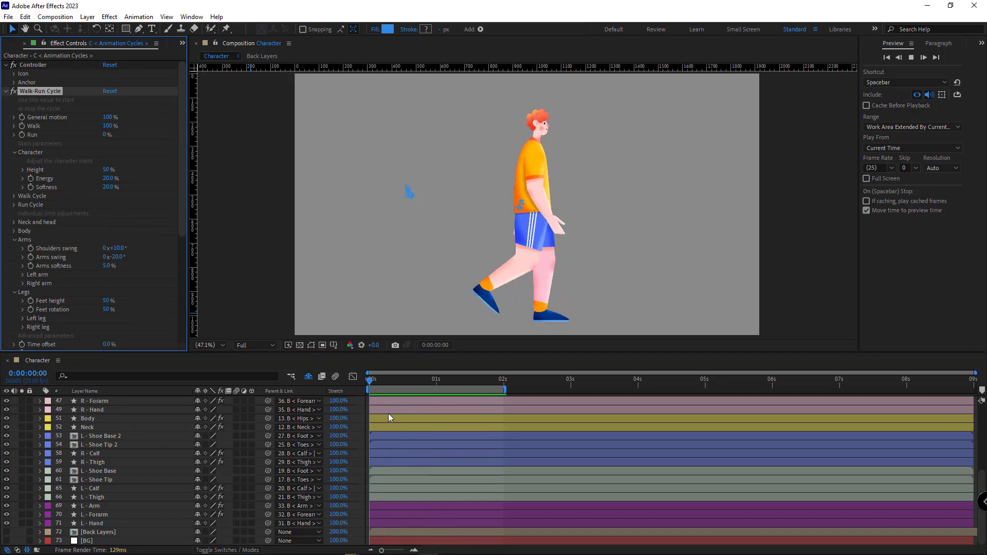
scroll(163, 269, "down", 6)
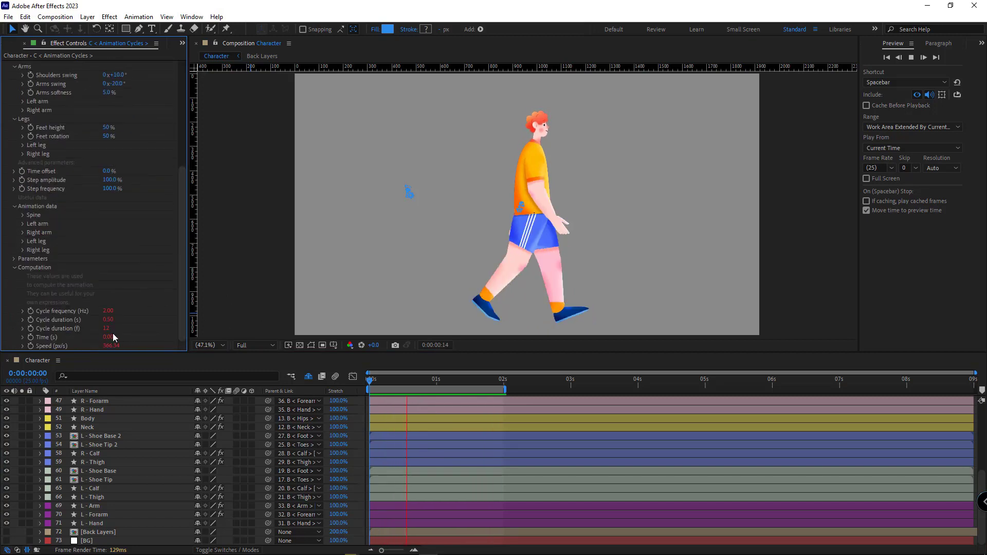
Step: Shorten the work area to end at frame 12 and preview the looping walk
left_click(409, 381)
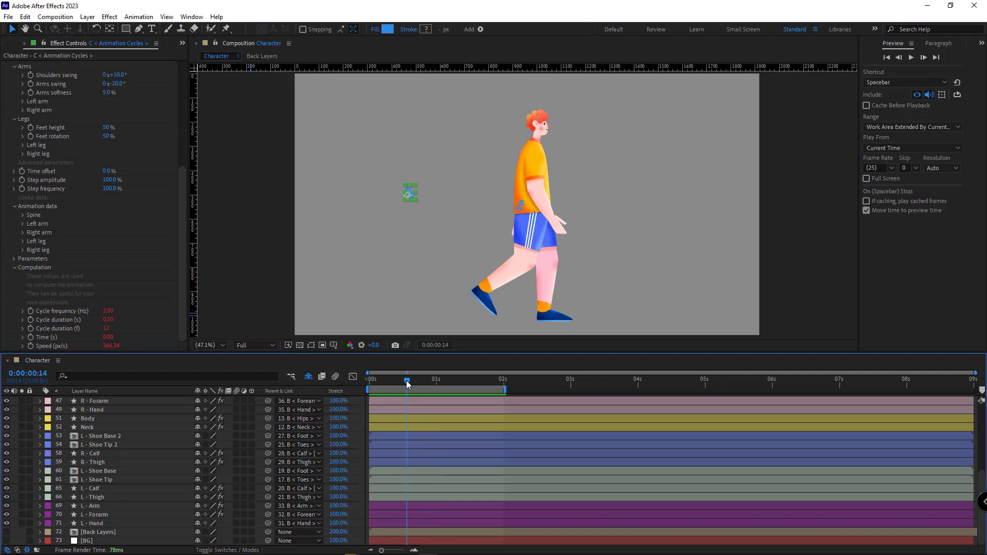
left_click_drag(413, 385, 403, 387)
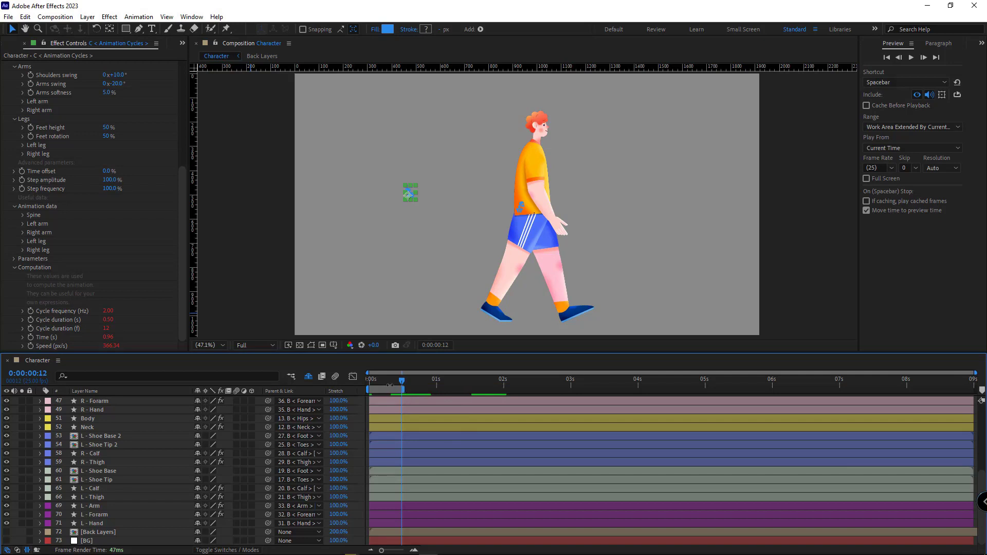
key("space")
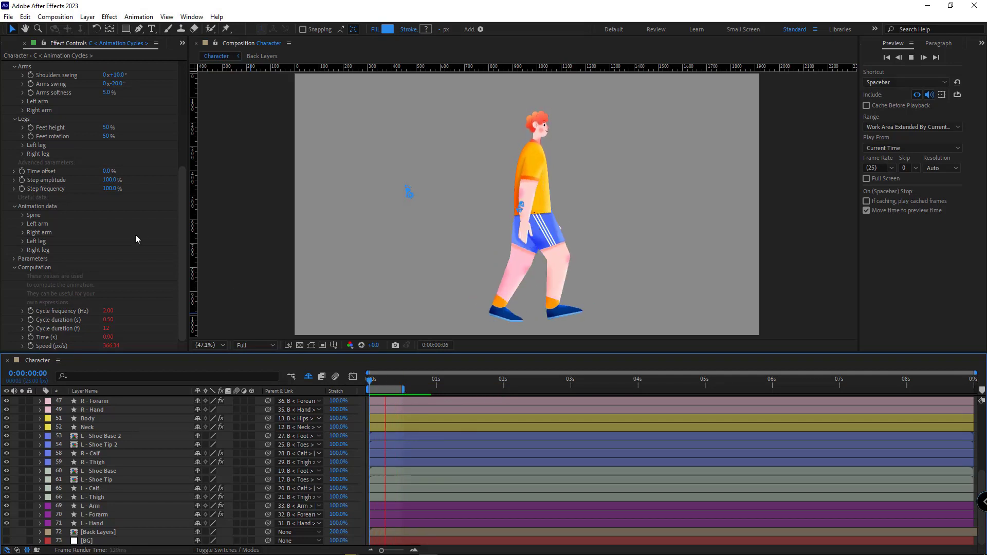
Step: Set the character's Height to 100% in the Walk-Run Cycle effect
scroll(145, 220, "up", 5)
left_click(107, 169)
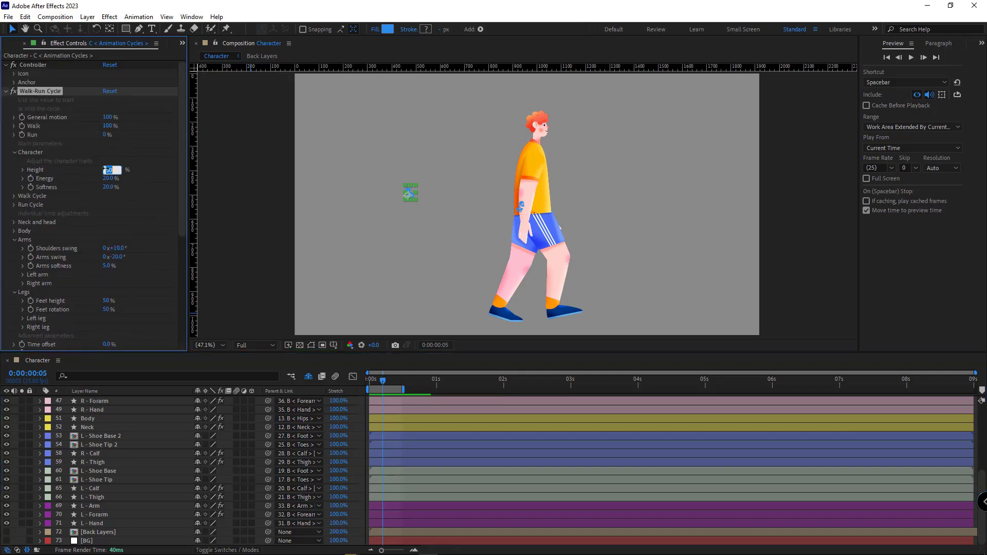
type("100")
key("Return")
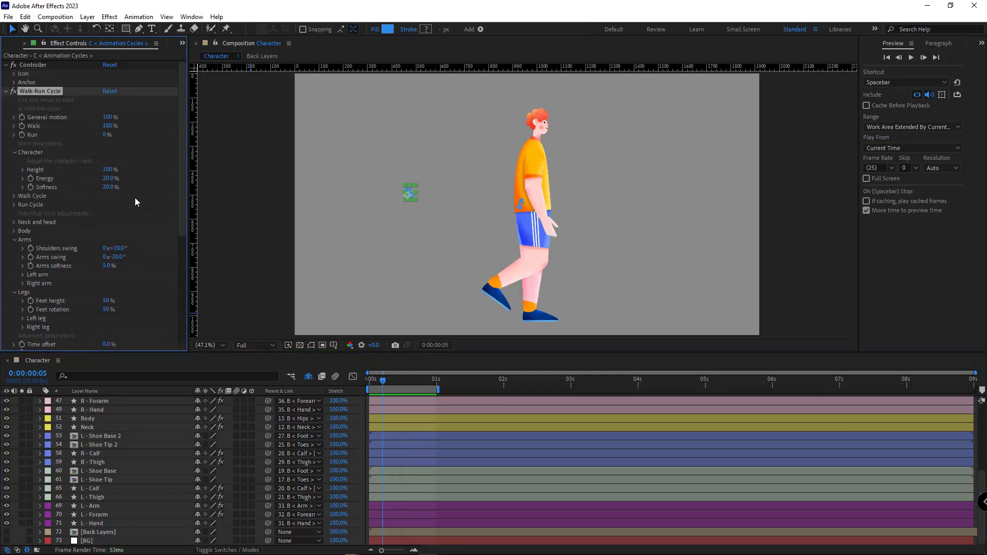
Step: Expand the Walk Cycle settings and preview the walk from the first frame
left_click(13, 196)
scroll(28, 217, "down", 1)
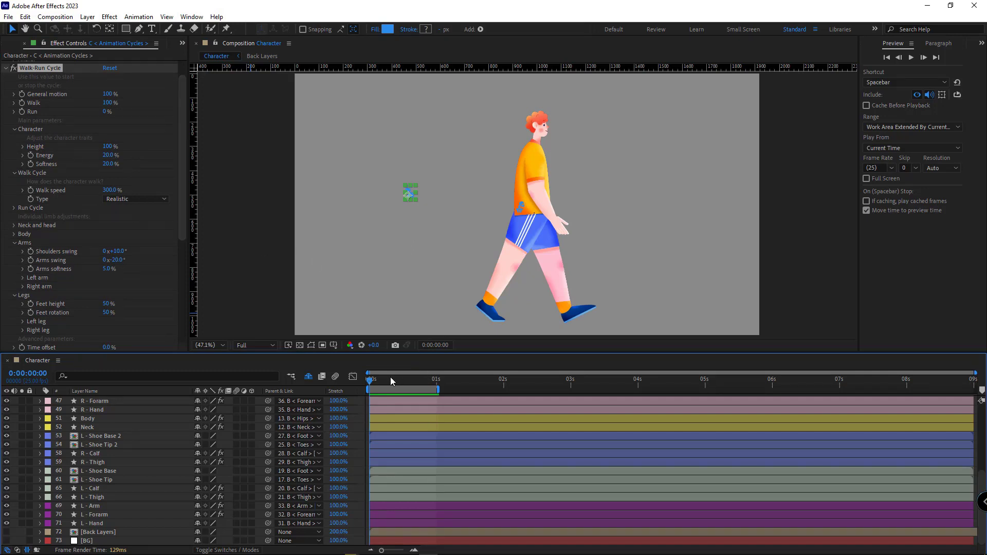
key("space")
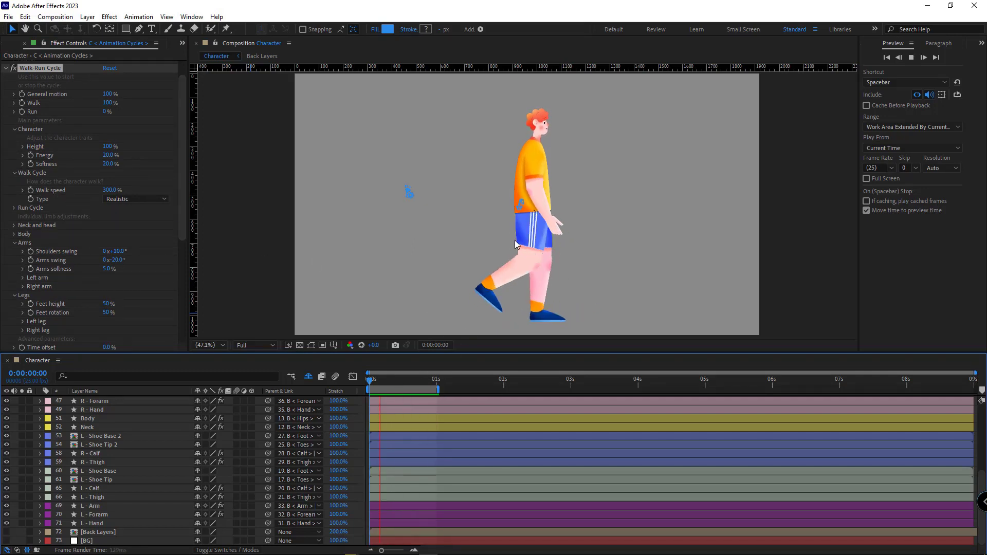
key("space")
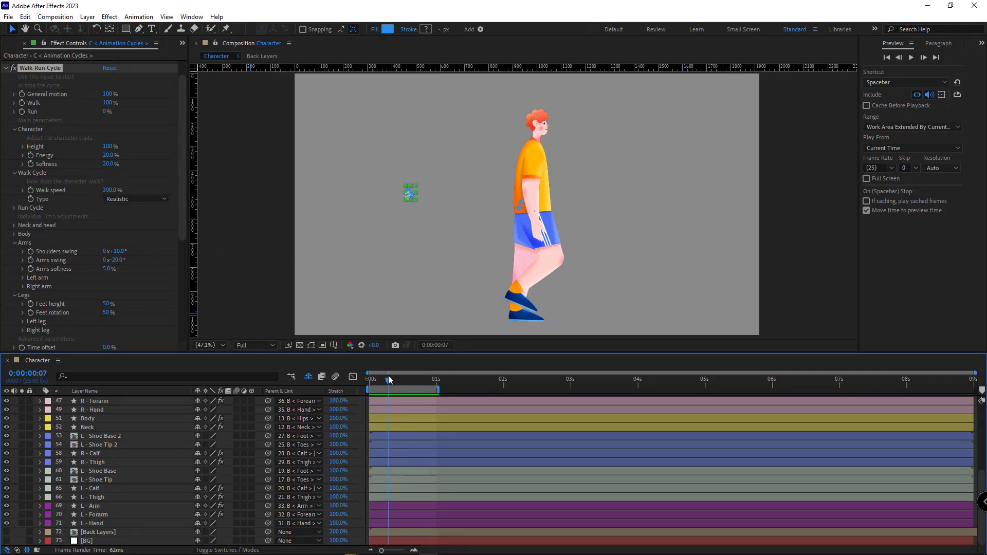
left_click_drag(389, 380, 370, 379)
key("space")
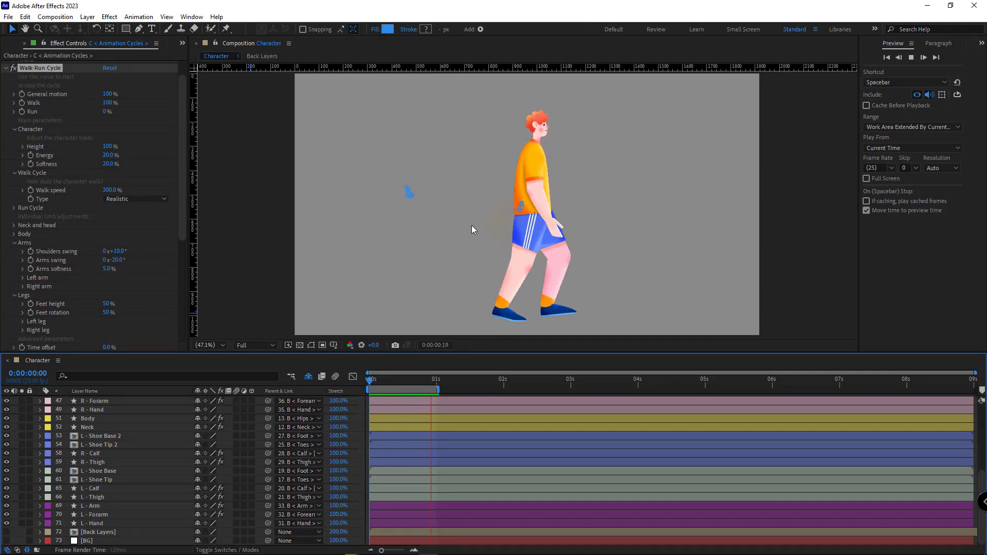
key("space")
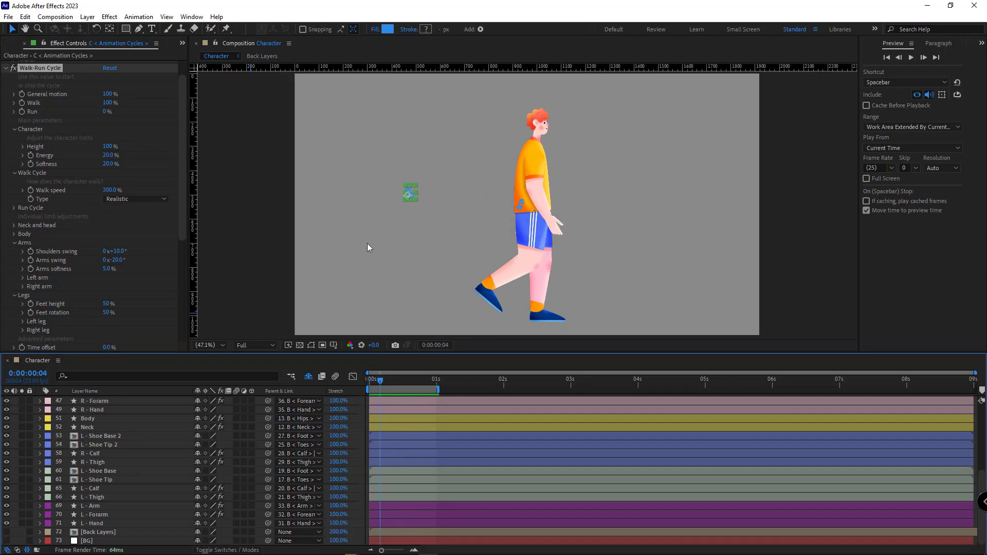
Step: Try a Walk speed of -300%, preview the walk, and undo the change
left_click(110, 190)
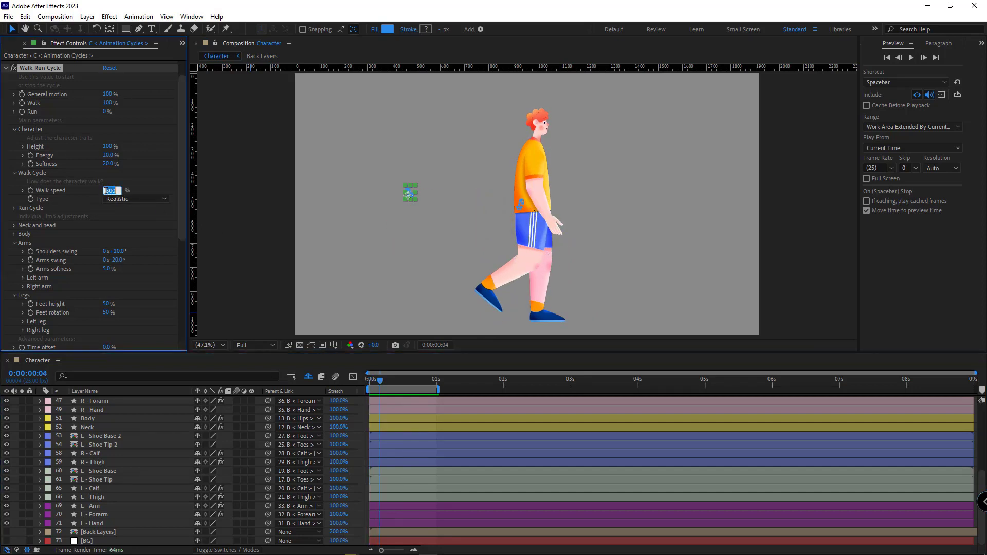
type("-300")
key("Return")
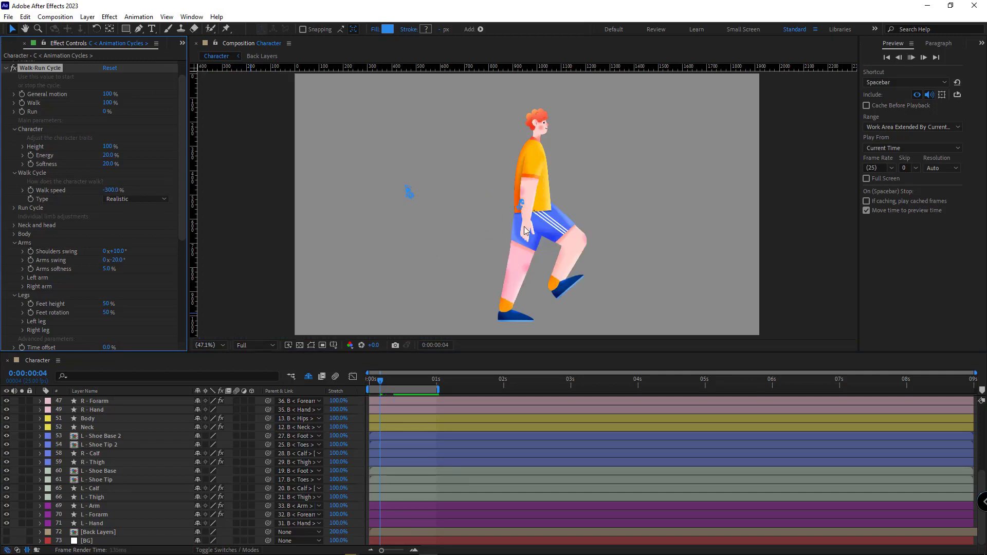
key("space")
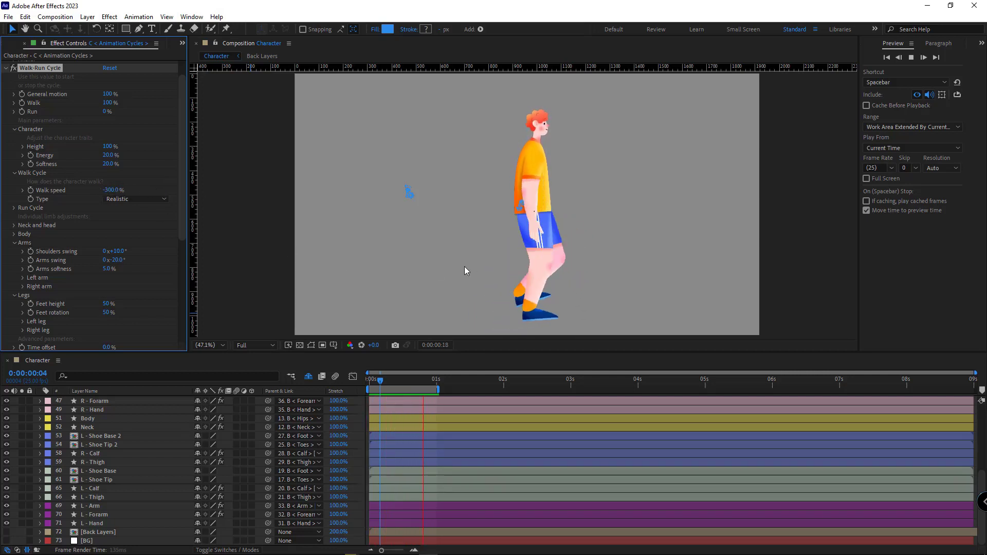
key("ctrl+z")
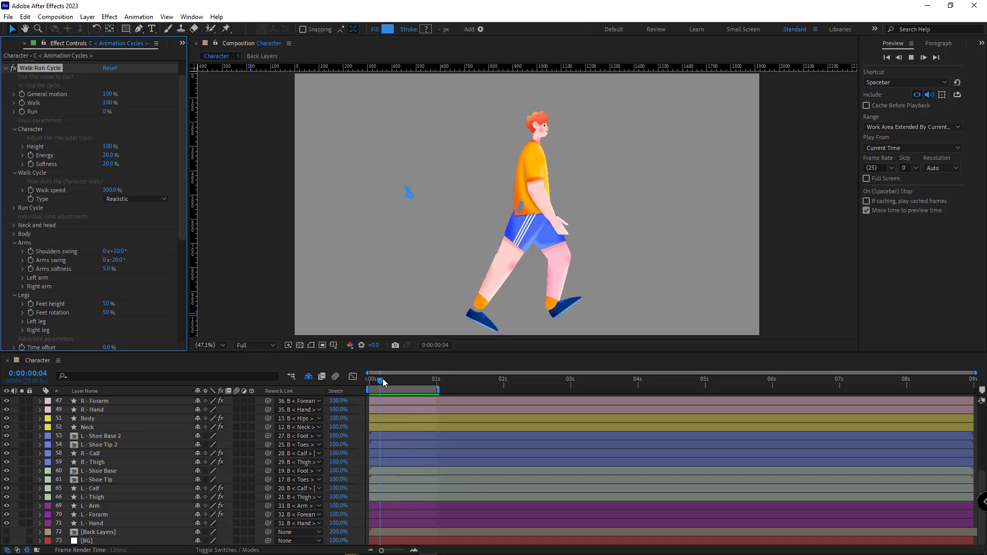
left_click_drag(373, 383, 337, 382)
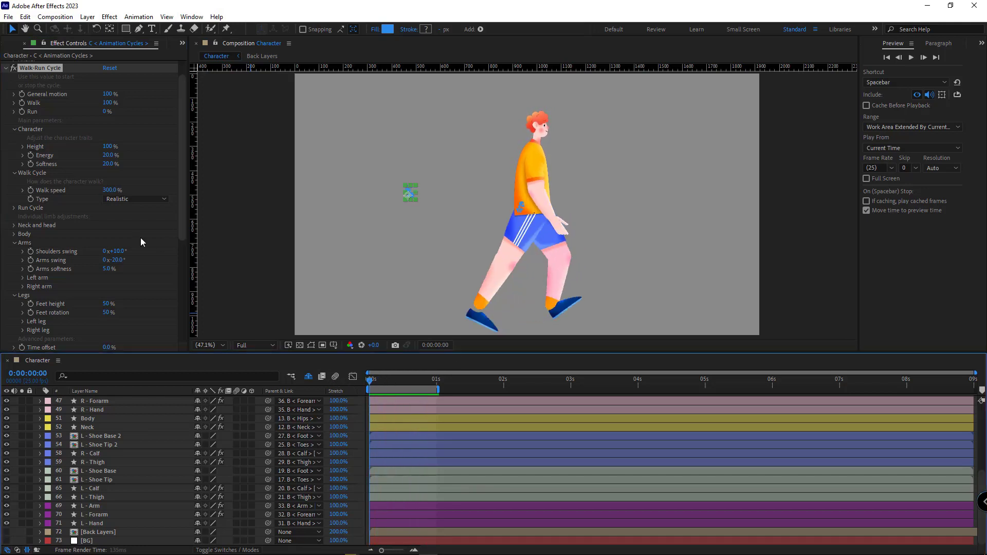
key("ctrl+z")
Step: Raise the cycle's Time offset to about 18% and preview the walk
scroll(131, 230, "down", 5)
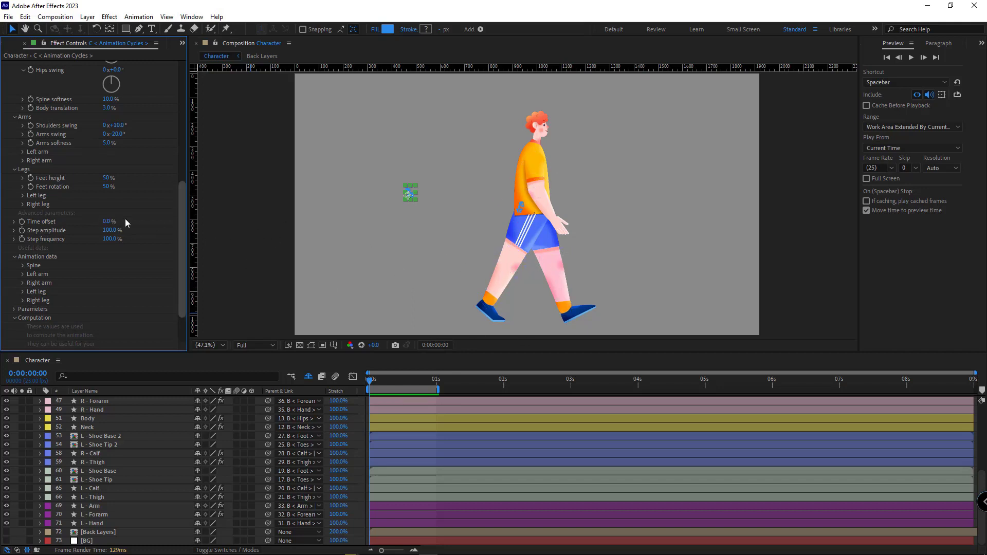
left_click_drag(109, 221, 119, 221)
key("space")
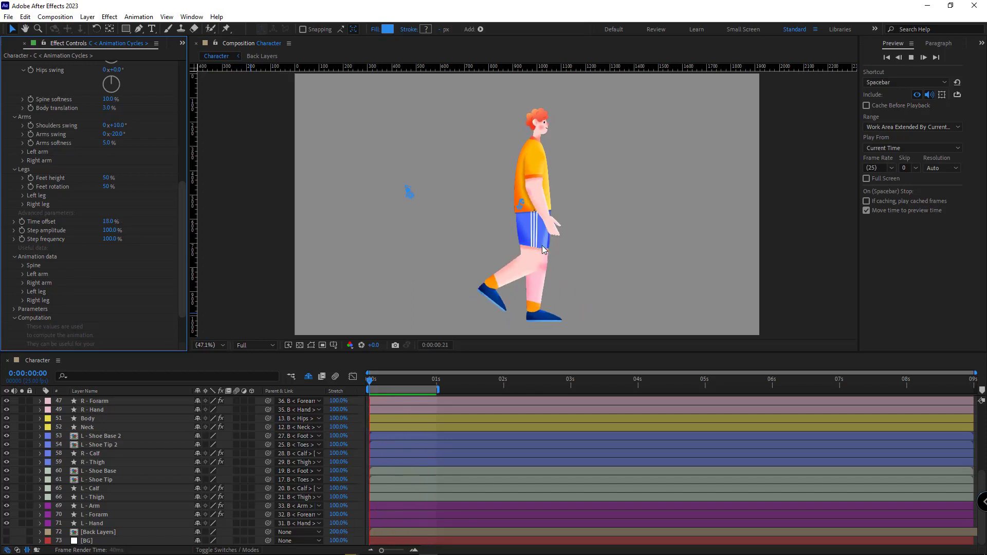
left_click(344, 380)
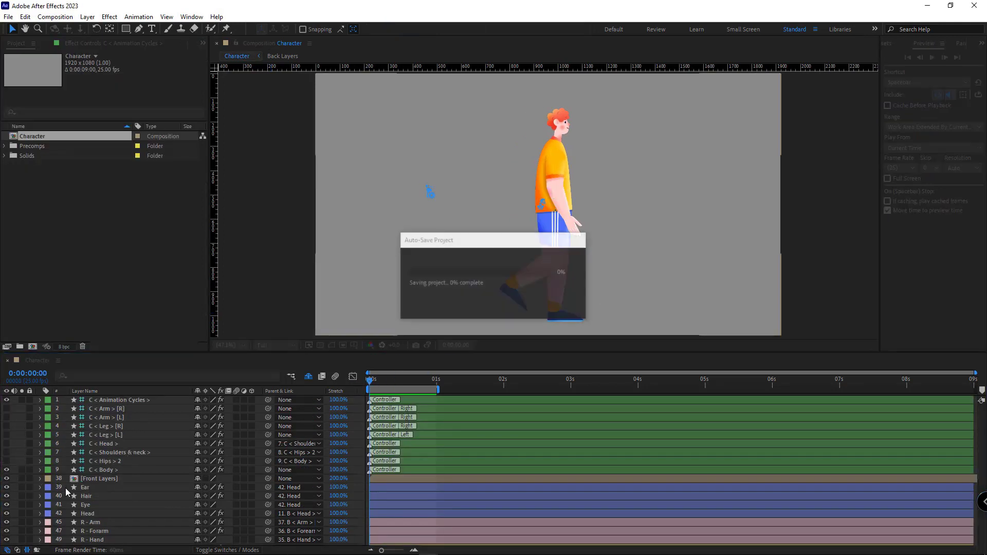
Step: Show the Back Layers background and extend the work area to the full composition for a preview
scroll(8, 514, "down", 5)
left_click(7, 532)
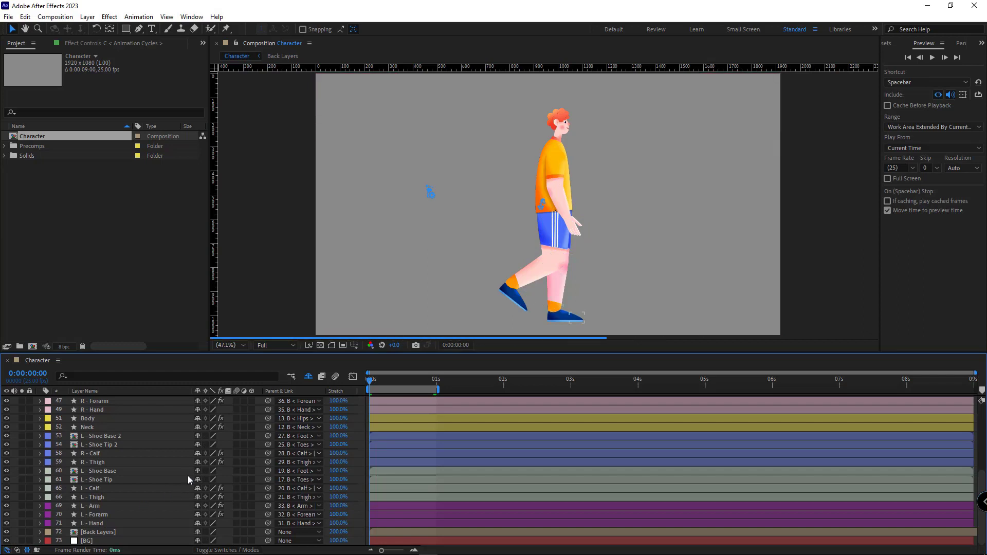
double_click(439, 390)
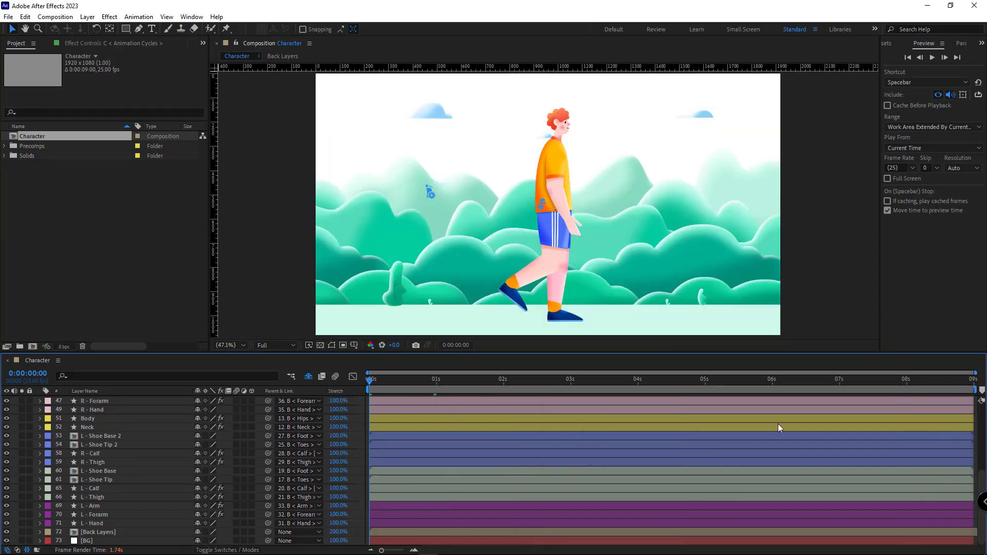
key("space")
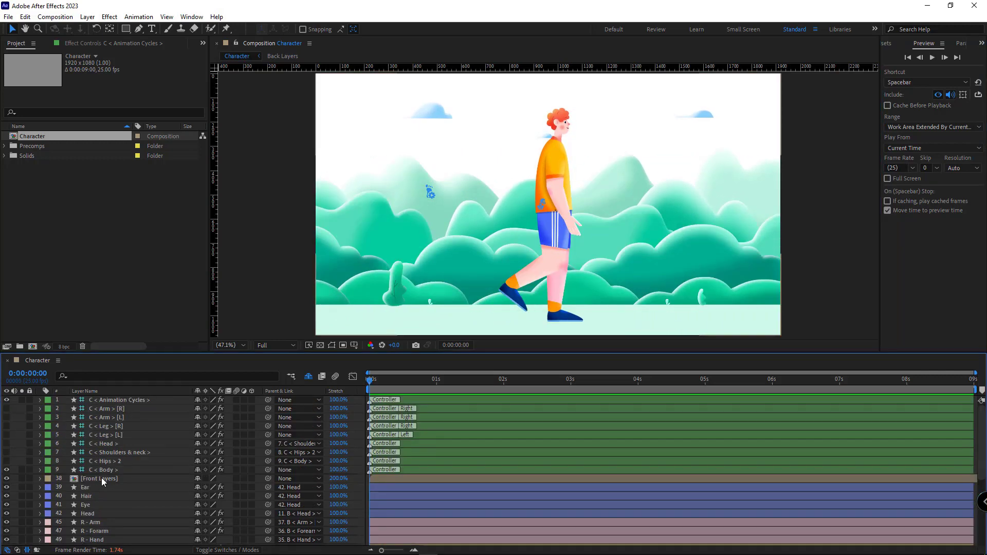
Step: Hide the Front Layers and Back Layers precomps
scroll(101, 477, "down", 5)
left_click(92, 533)
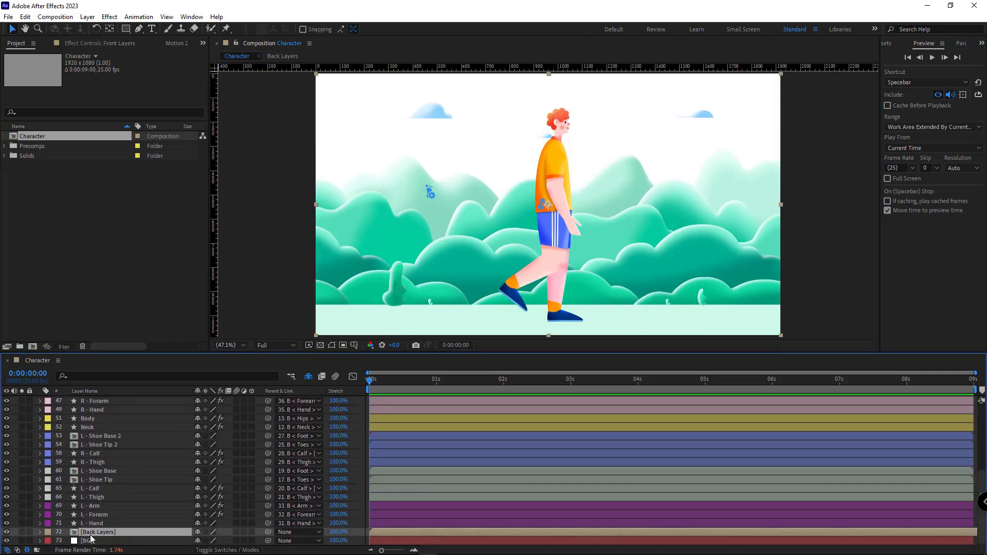
left_click(6, 533)
Step: Delete the Animation Cycles controller layer
scroll(7, 514, "up", 5)
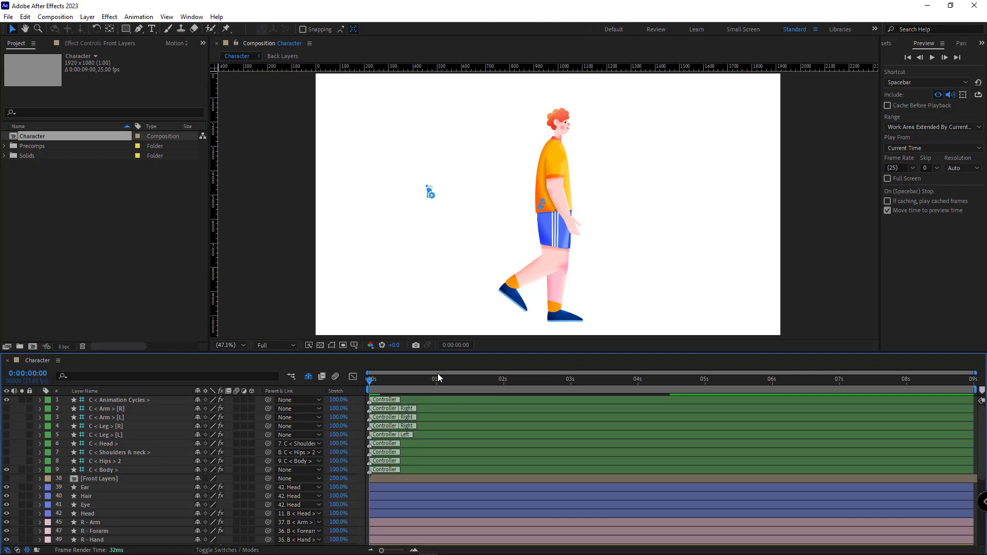
left_click(119, 399)
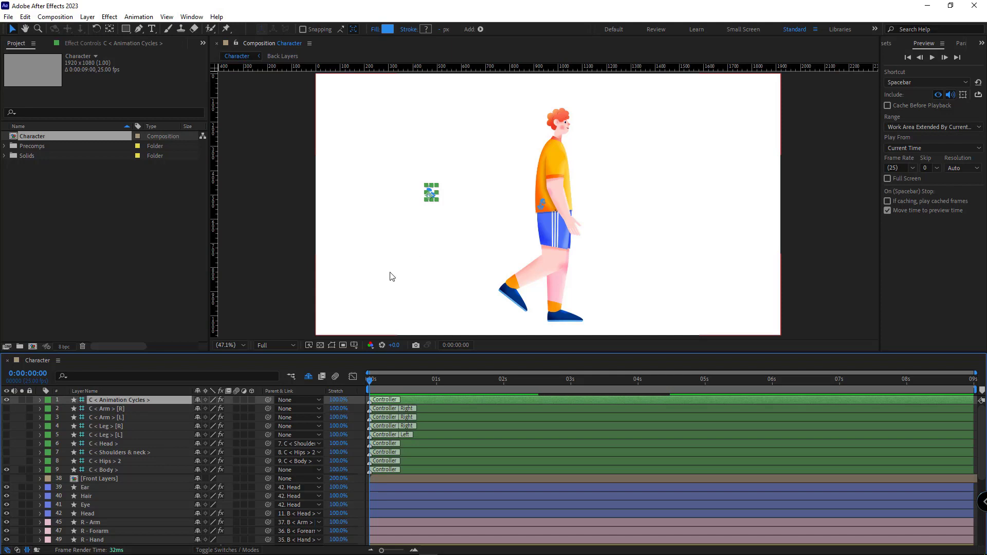
key("Delete")
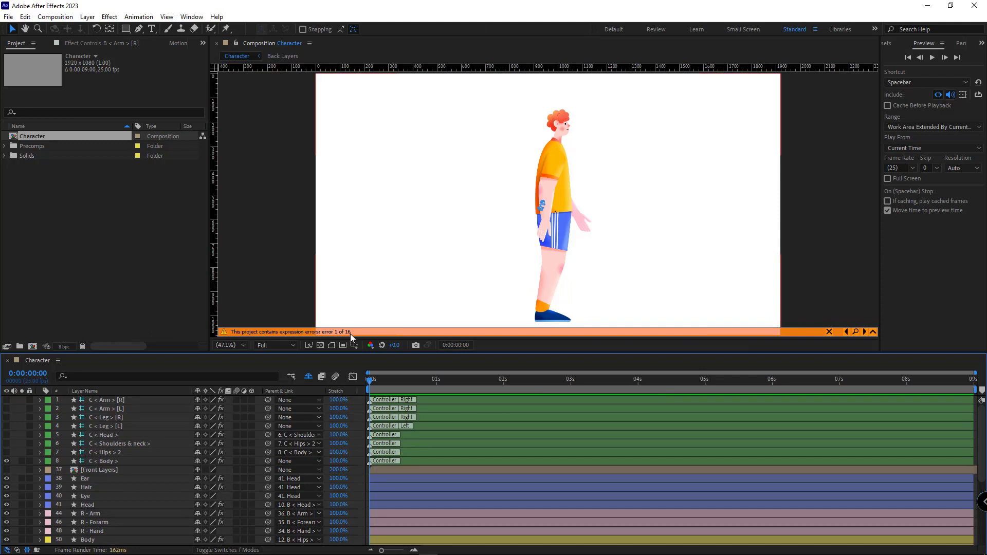
Step: Remove the walk-run expressions and keyframes from the Upper, Lower and End FK rotations of the right arm controller
left_click(856, 333)
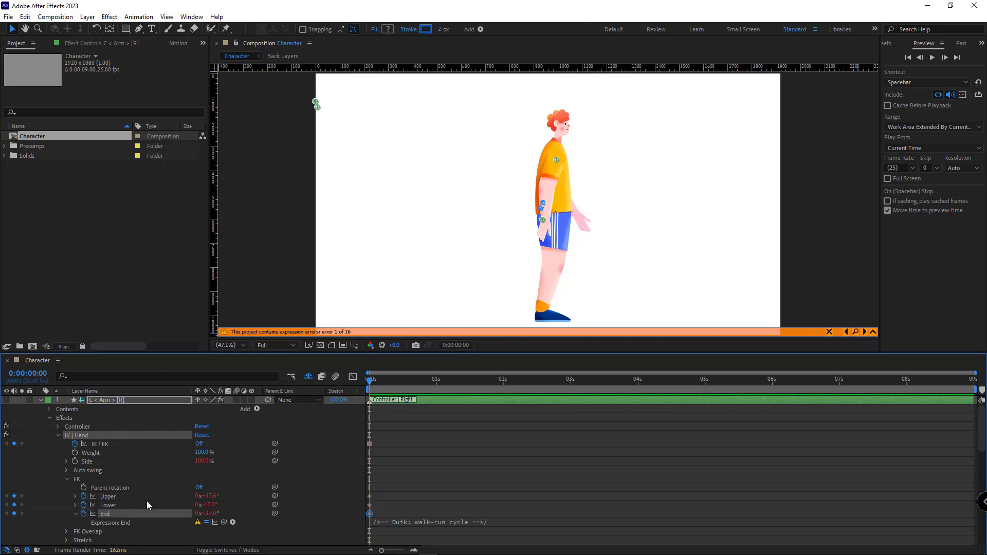
left_click(84, 515, "alt")
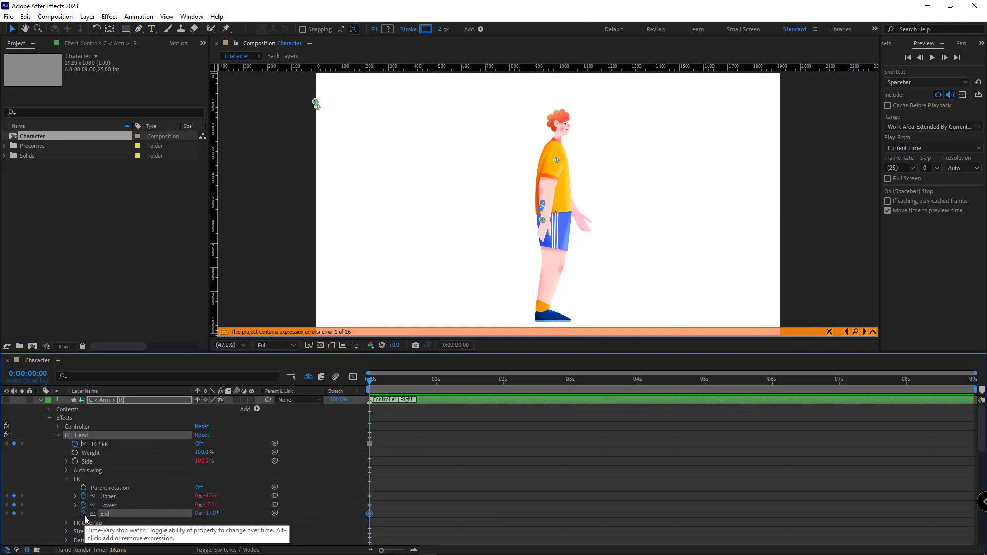
left_click(86, 497, "alt")
left_click(85, 504, "alt")
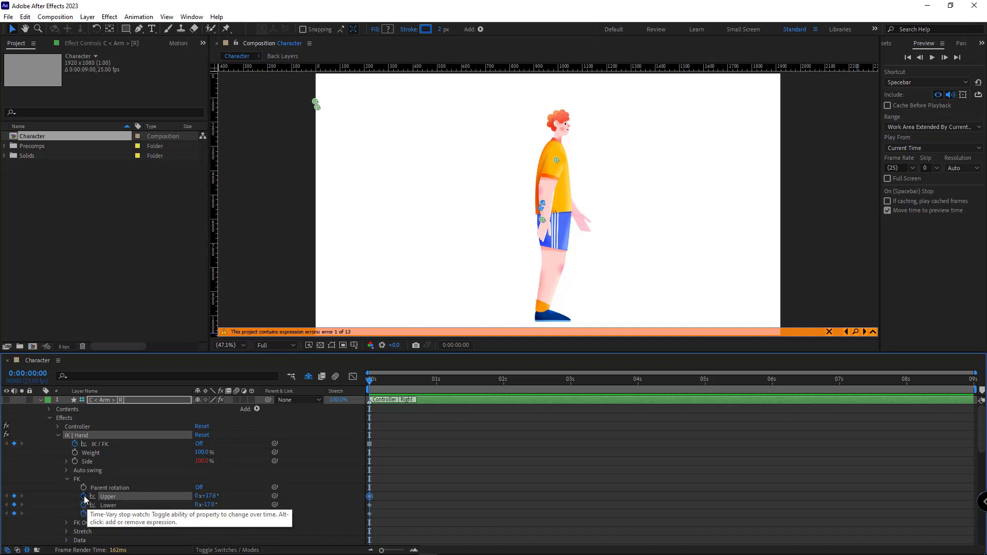
left_click(84, 497)
left_click(84, 505)
left_click(84, 514)
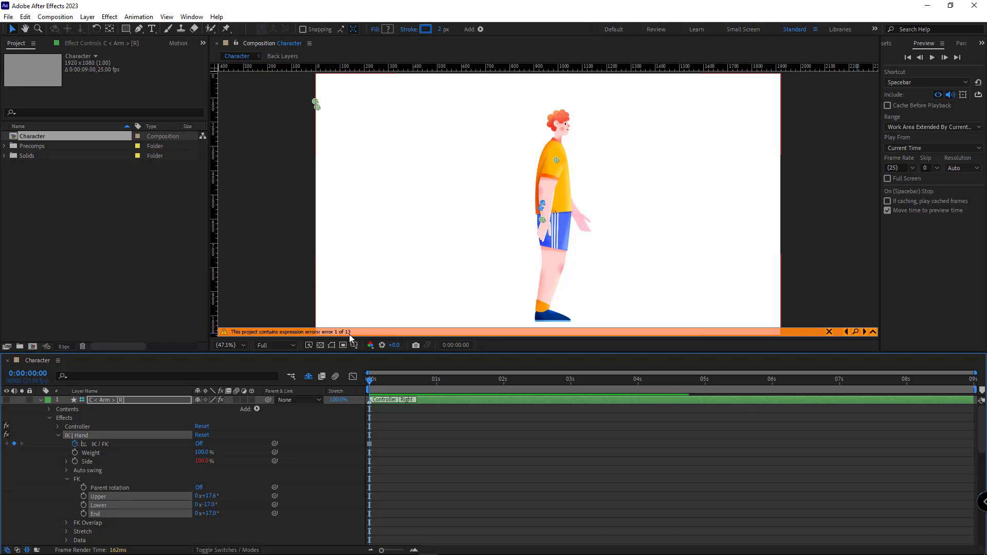
Step: Clear the expressions and keyframes from the left arm controller's Upper, Lower and End FK rotations
left_click(856, 332)
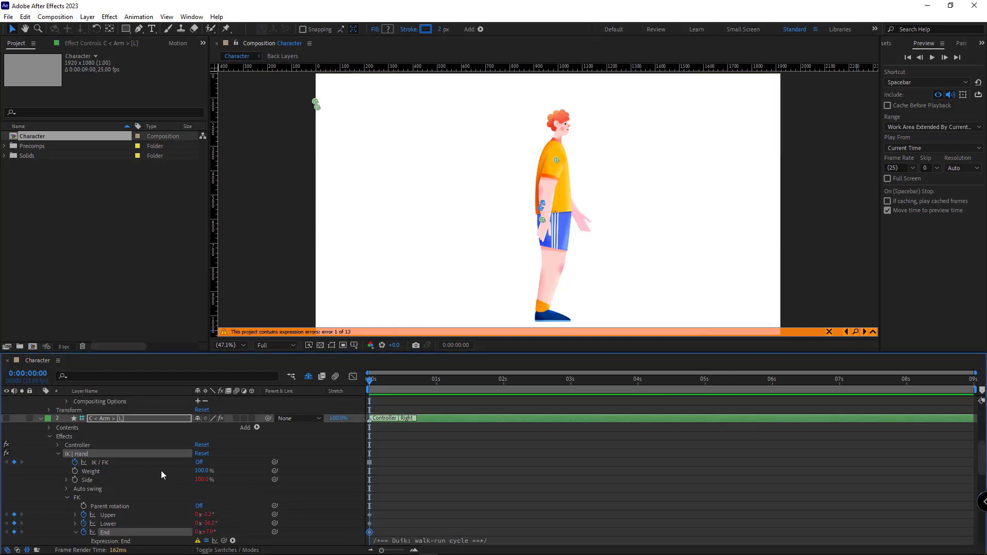
left_click(84, 497)
left_click(85, 506)
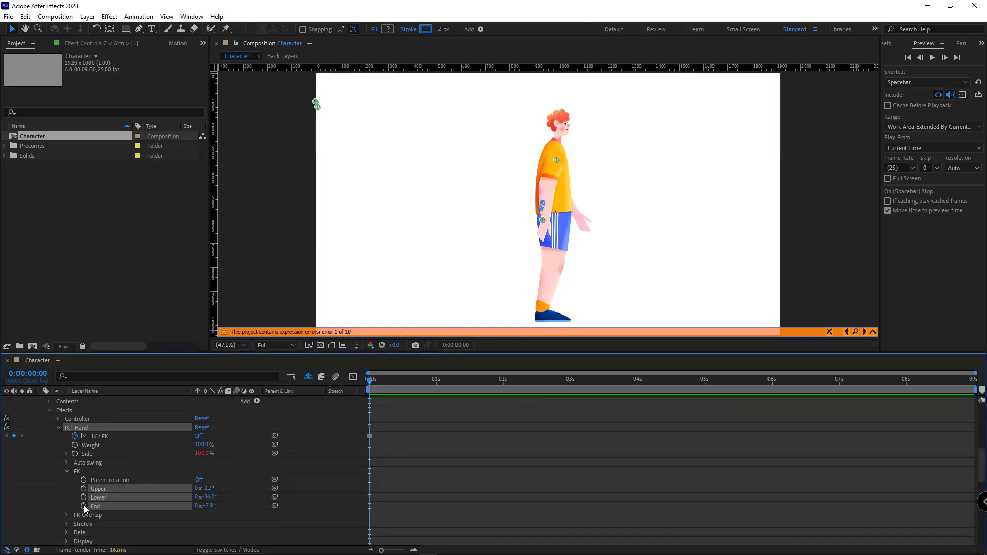
Step: Remove the remaining walk-run expressions from both leg controllers, including Foot roll and the right leg's Rotation
left_click(856, 332)
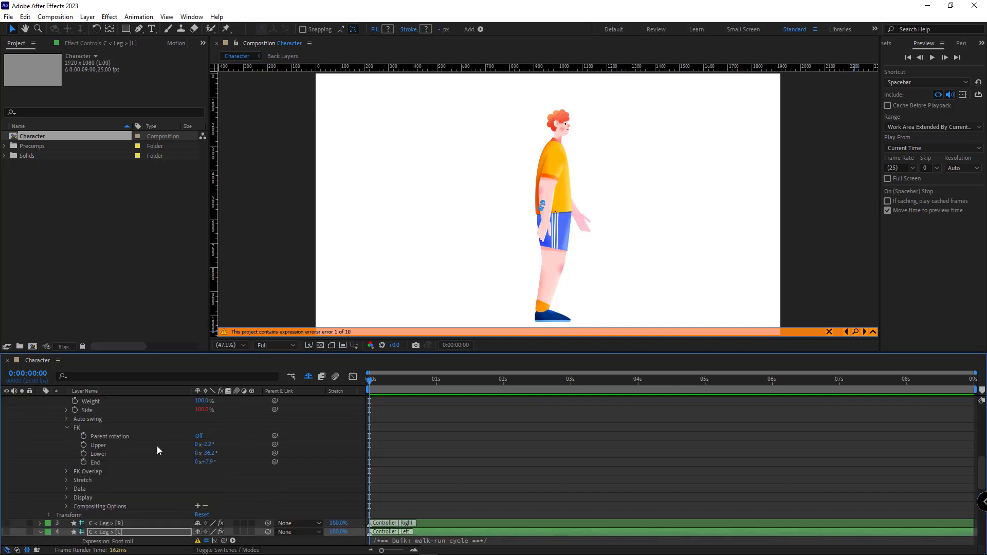
left_click(856, 331)
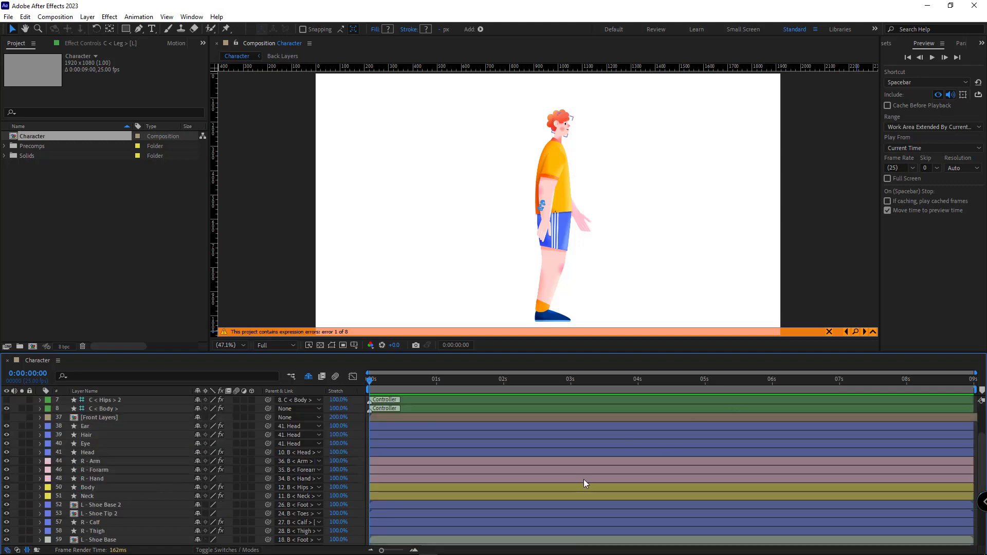
left_click(856, 332)
key("f")
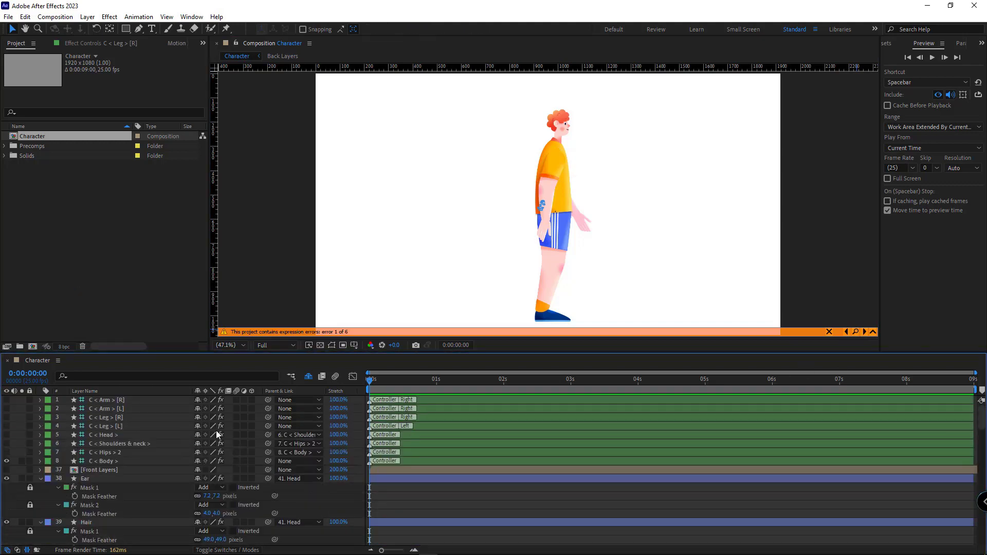
left_click(856, 332)
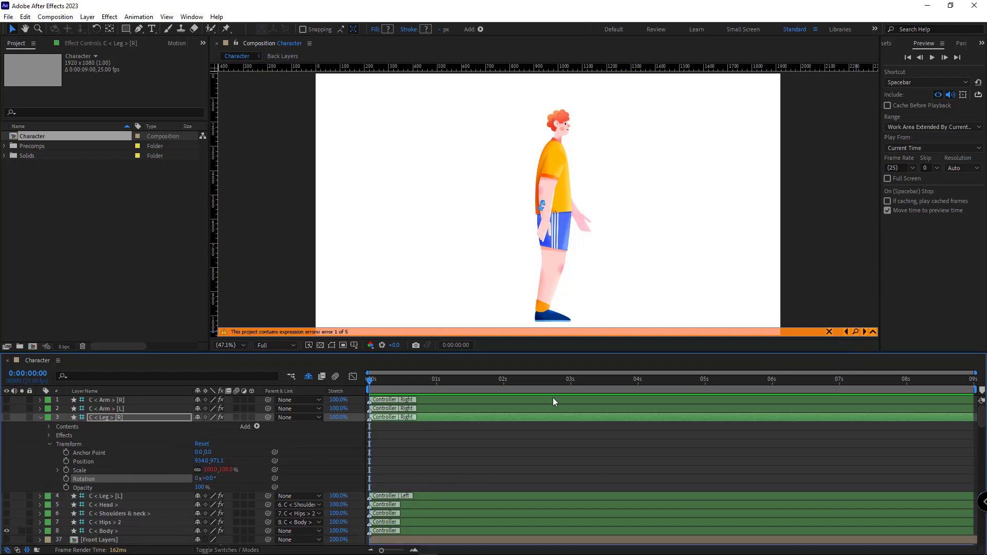
left_click(855, 331)
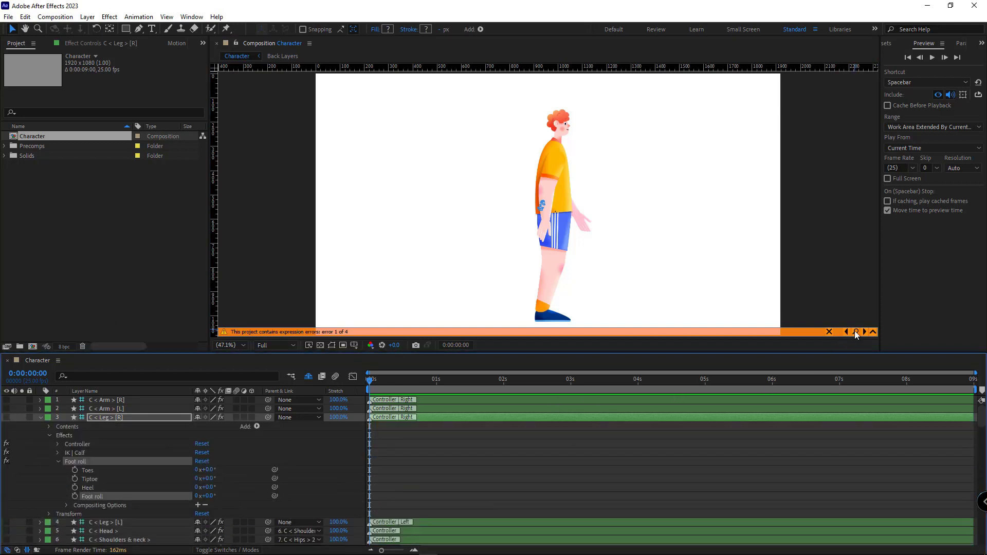
Step: Remove the walk-run expressions from the Rotation of the Hips 2 and Shoulders & neck controllers
left_click(855, 332)
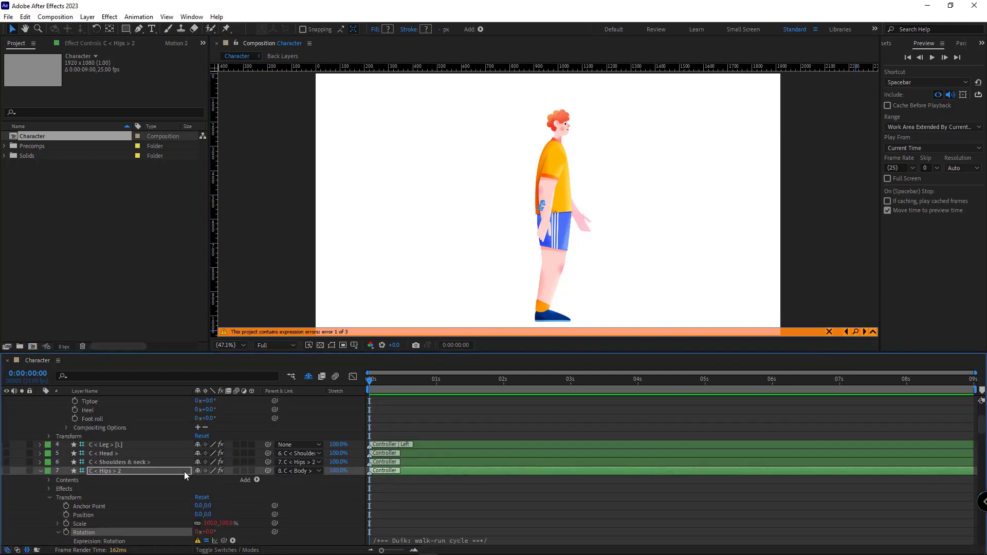
scroll(184, 476, "down", 2)
left_click(66, 480, "alt")
left_click(856, 333)
left_click(66, 471, "alt")
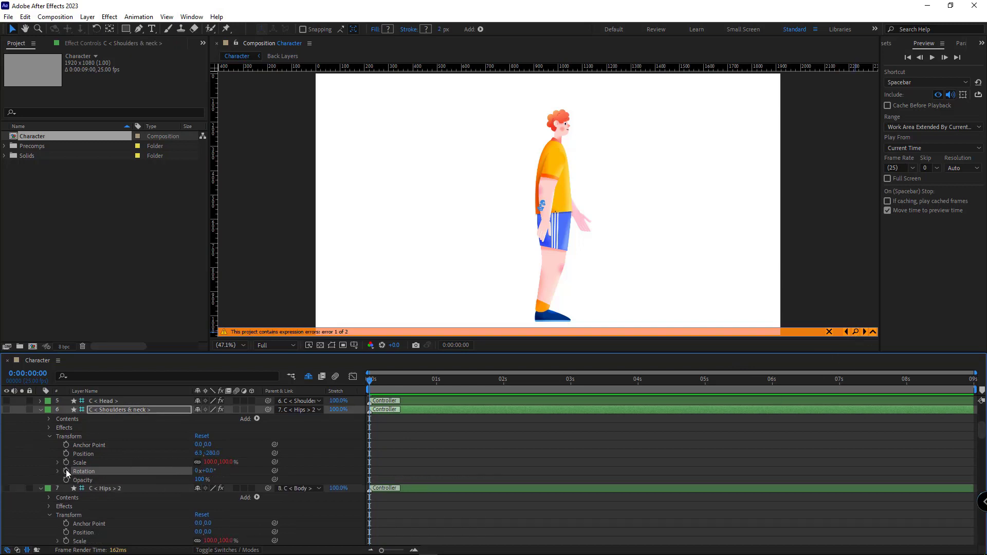
Step: Remove the walk-run expression from the Head controller's Rotation, then collapse all layer properties and deselect the layers
left_click(856, 332)
left_click(66, 462, "alt")
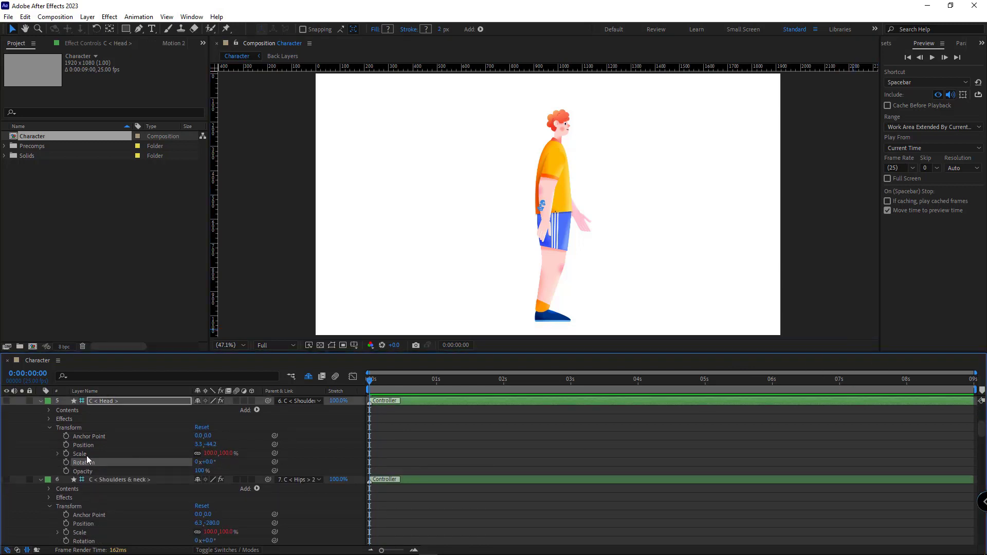
key("ctrl+a")
key("u")
key("F2")
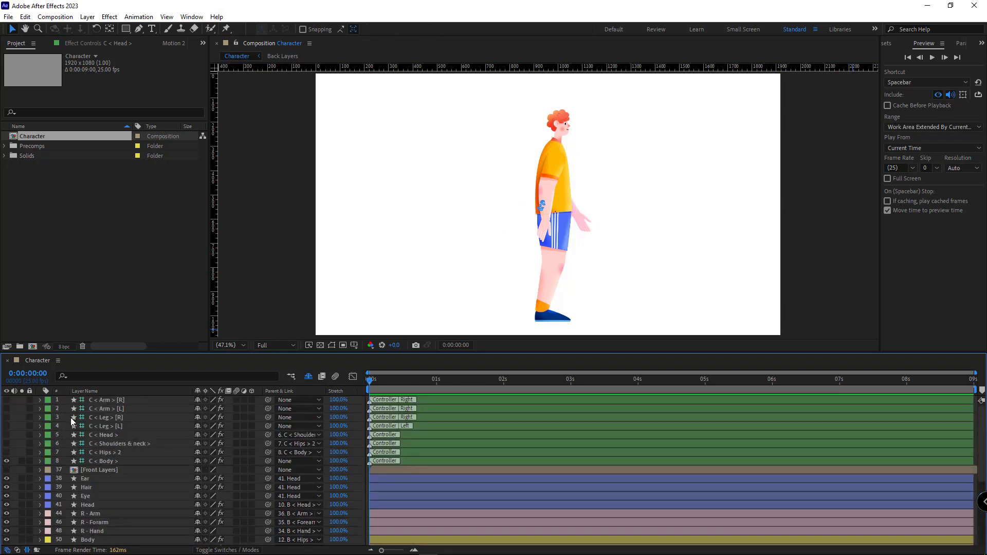
Step: Set the right arm controller's Upper, Lower and End FK rotations to 0°
left_click(126, 401)
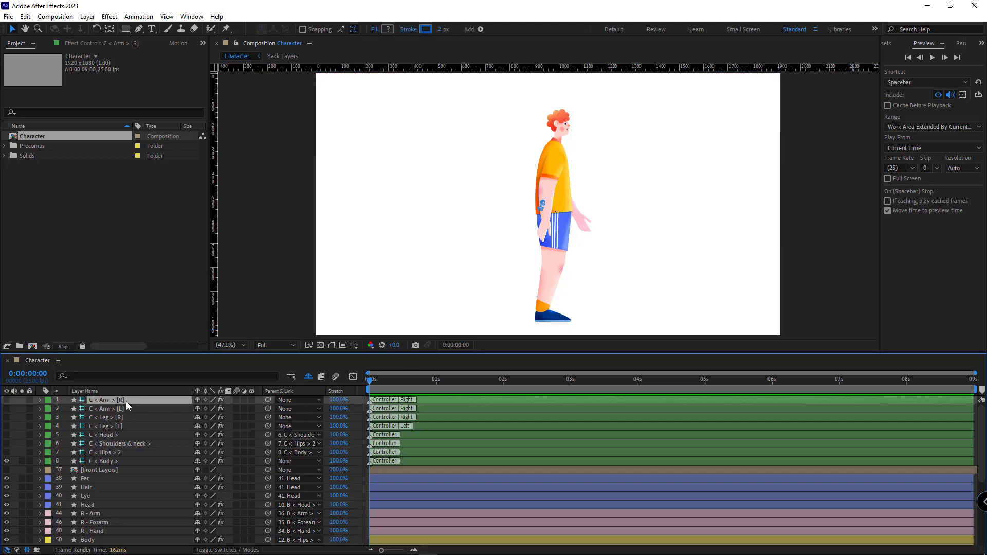
left_click(104, 43)
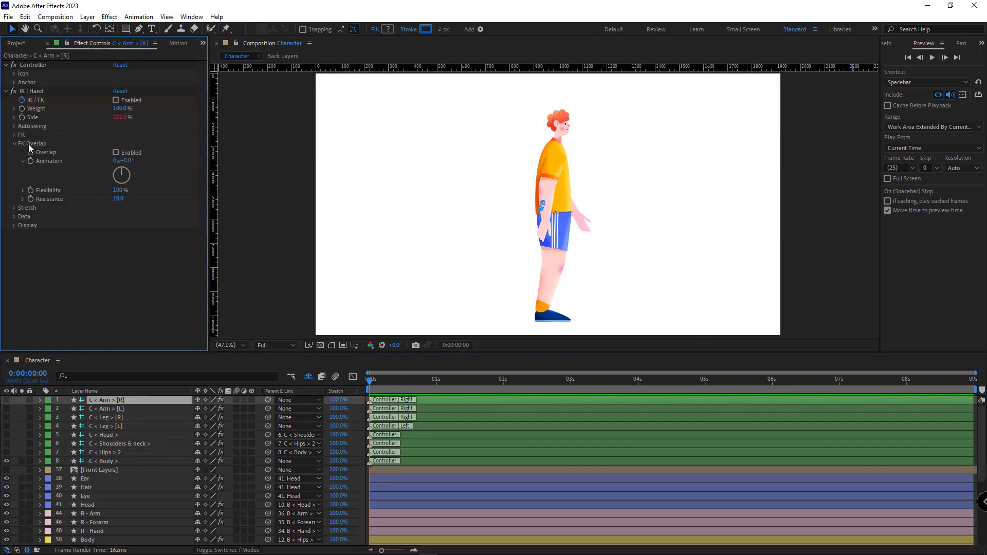
left_click(15, 135)
left_click(132, 153)
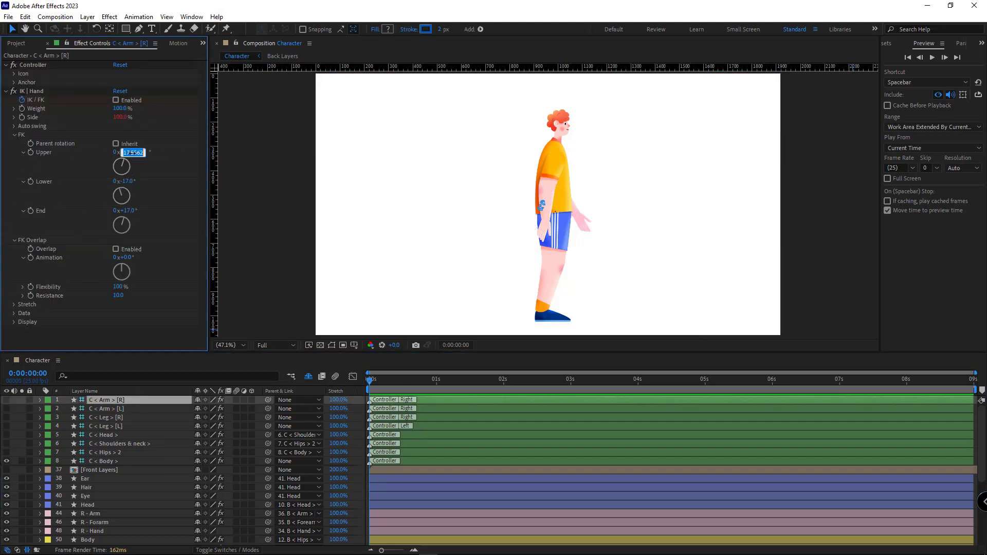
type("0")
key("Tab")
type("0")
key("Tab")
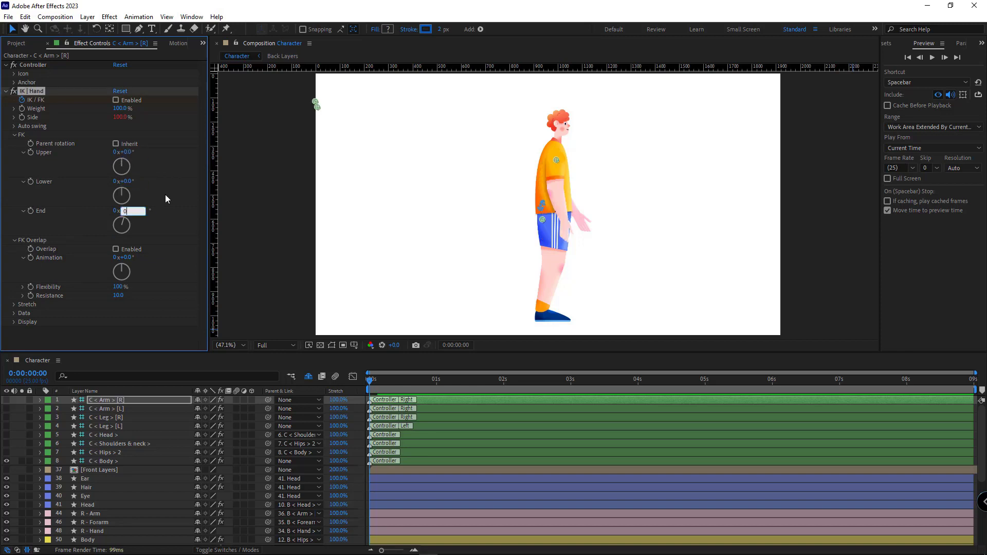
type("0")
key("Return")
Step: Set the left arm controller's Upper, Lower and End FK rotations to 0°
left_click(110, 409)
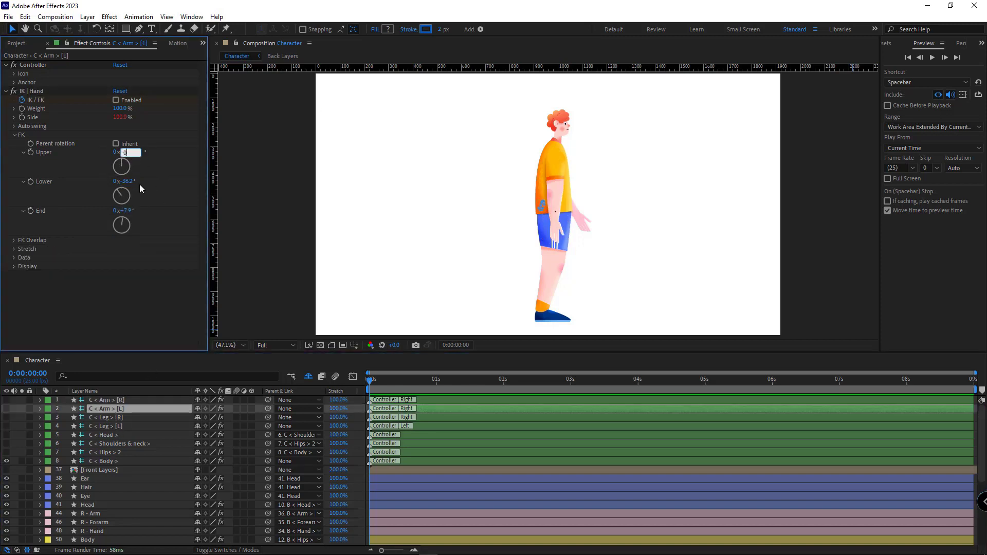
left_click(128, 211)
type("0")
key("Return")
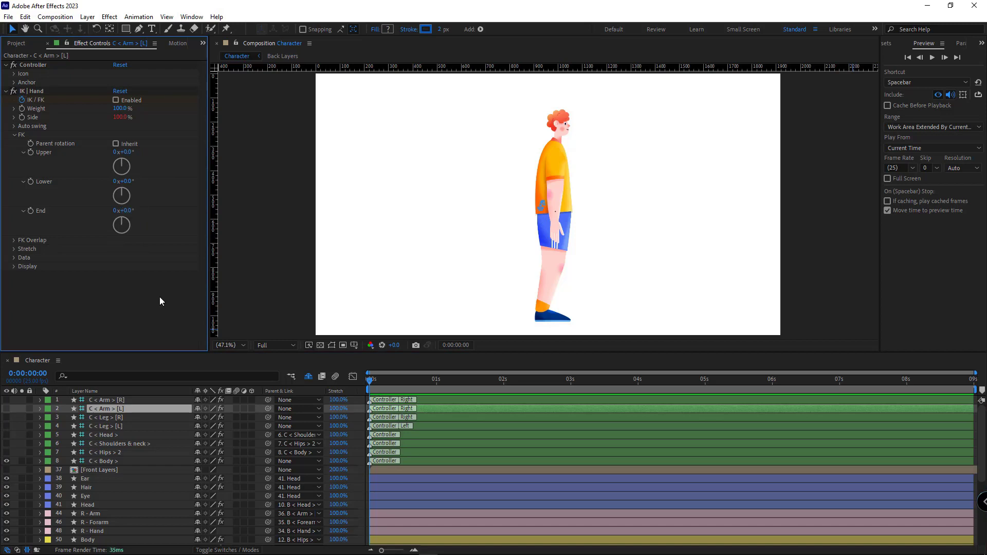
Step: Move the Body controller slightly backward so the torso sits more directly above the feet
left_click(541, 205)
key("Return")
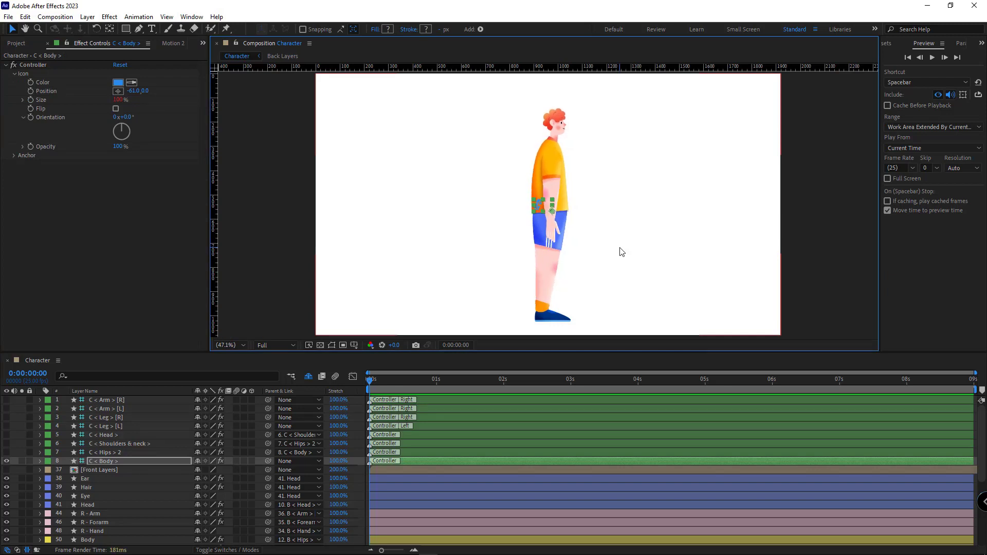
left_click(414, 321)
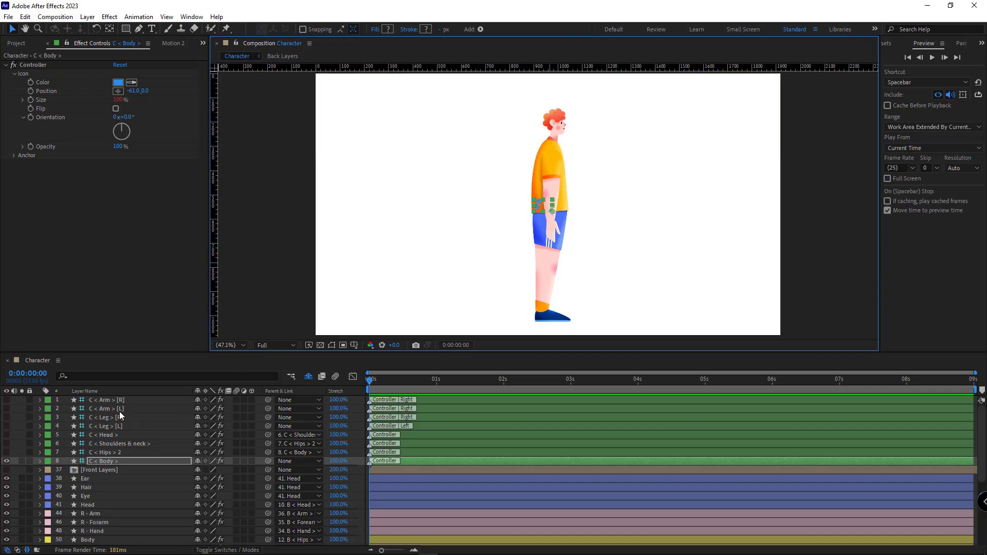